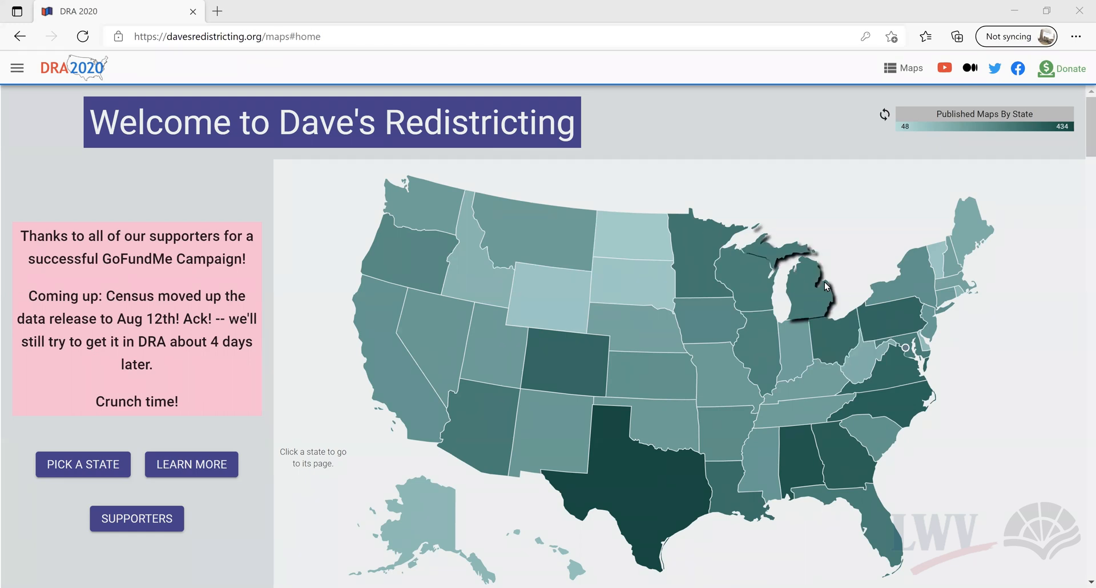
Step: Open Ohio's state page and look over its current Congressional, State Senate and State House maps
{"action": "mouse_move", "coordinate": [839, 333]}
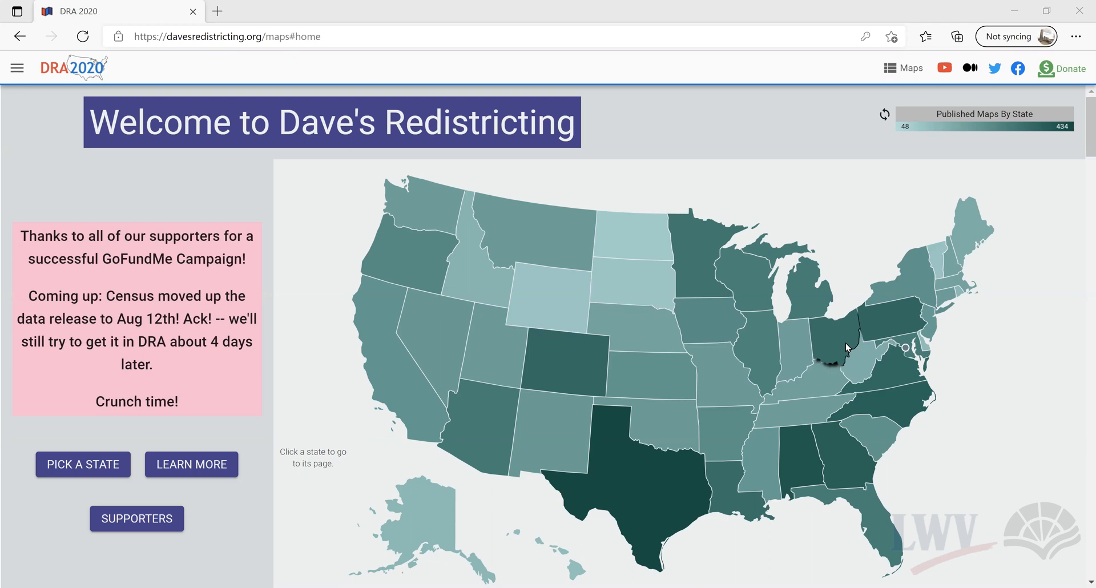
{"action": "left_click", "coordinate": [845, 343]}
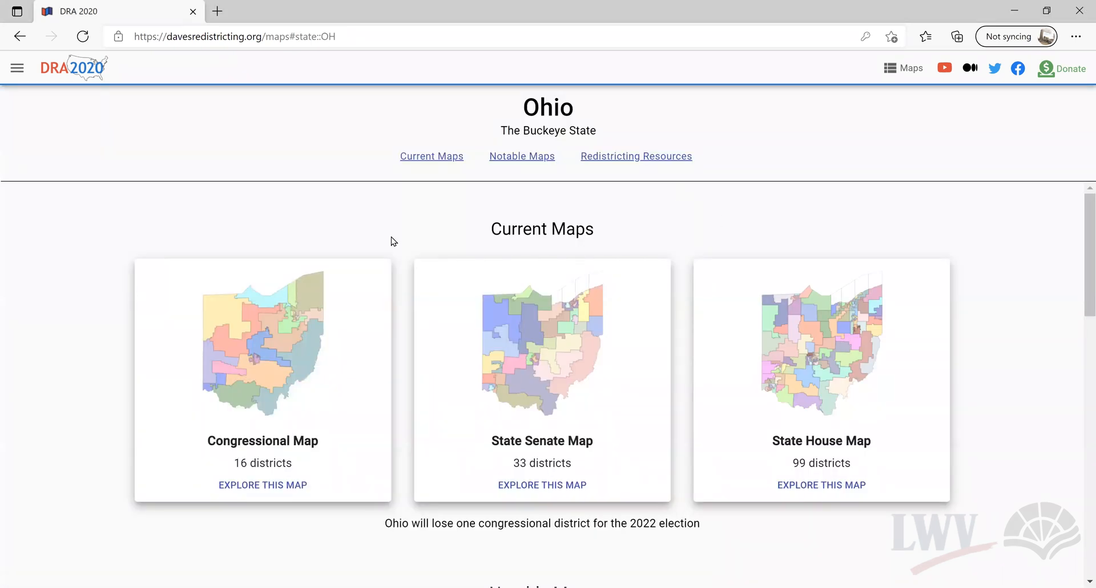
{"action": "scroll", "coordinate": [656, 223], "scroll_direction": "down", "scroll_amount": 1}
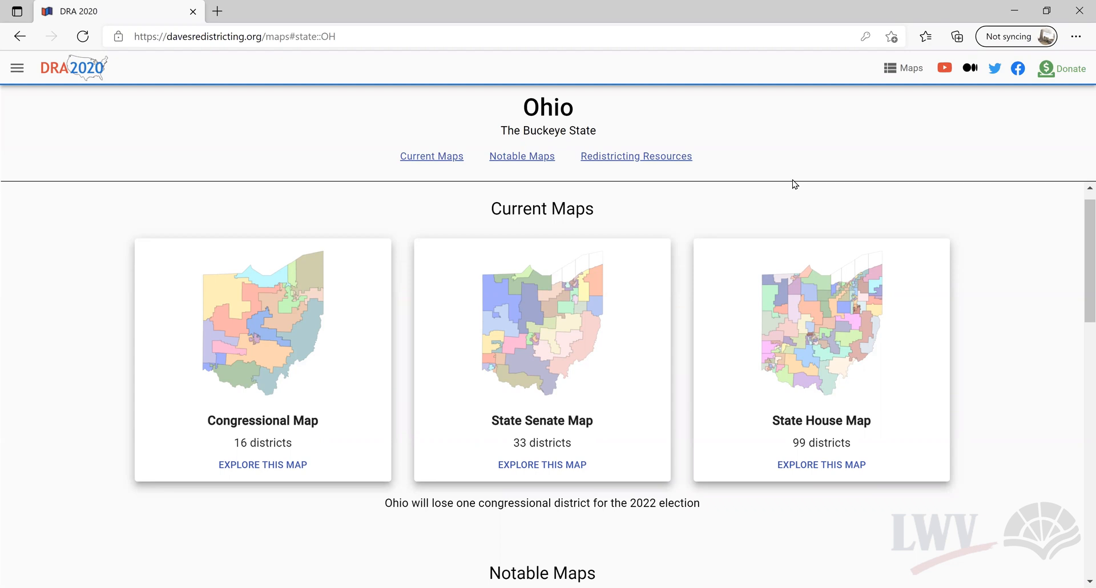
{"action": "scroll", "coordinate": [775, 200], "scroll_direction": "down", "scroll_amount": 1}
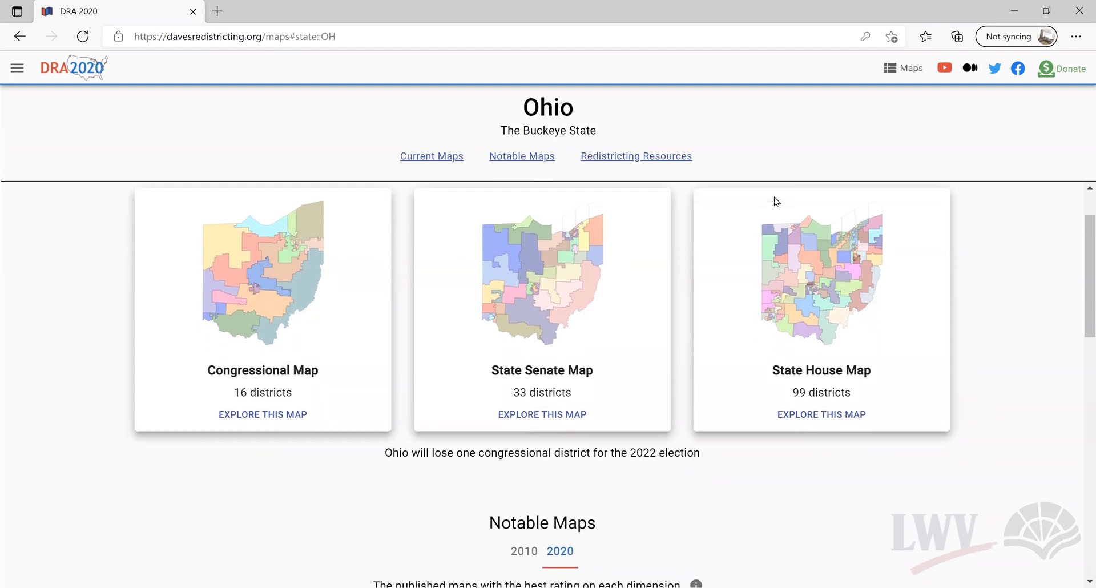
{"action": "scroll", "coordinate": [775, 200], "scroll_direction": "down", "scroll_amount": 5}
{"action": "scroll", "coordinate": [775, 201], "scroll_direction": "up", "scroll_amount": 3}
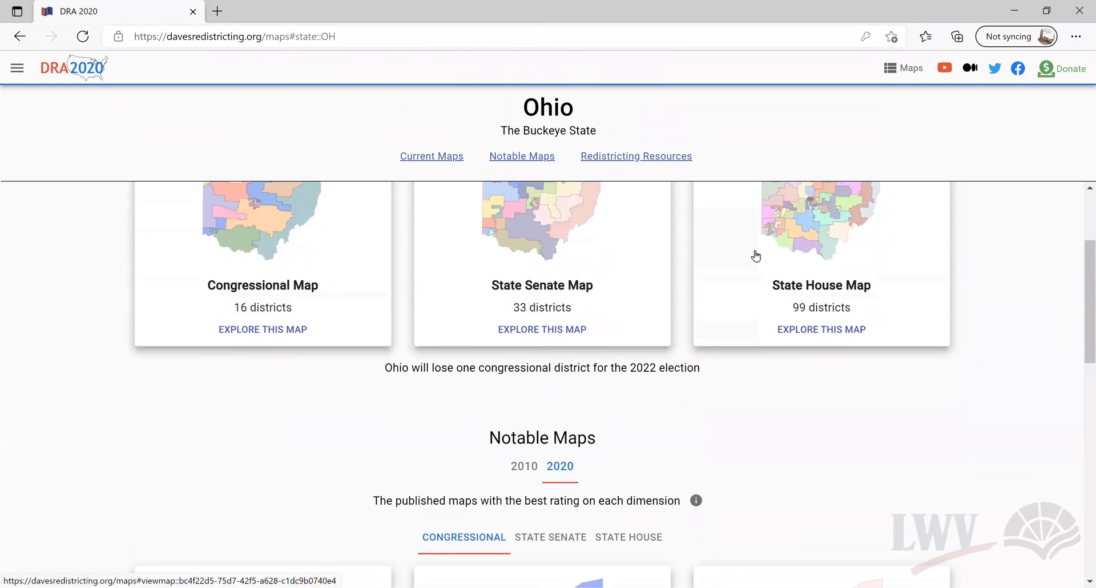
{"action": "scroll", "coordinate": [756, 256], "scroll_direction": "up", "scroll_amount": 2}
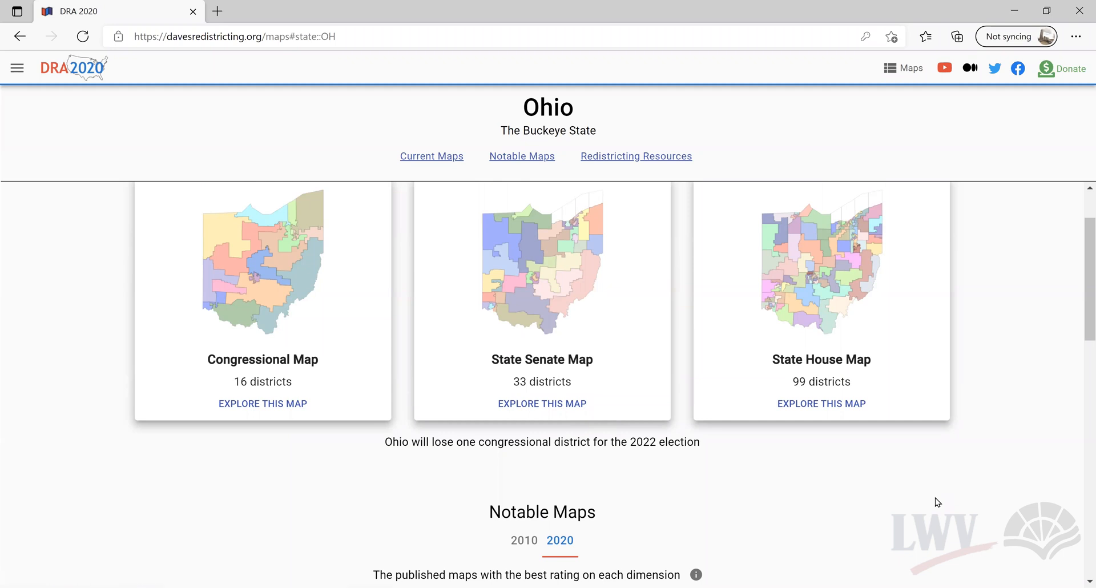
Step: Examine Ohio's notable 2020 congressional maps, covering proportionality, competitiveness, minority representation, compactness and splitting
{"action": "scroll", "coordinate": [571, 476], "scroll_direction": "down", "scroll_amount": 4}
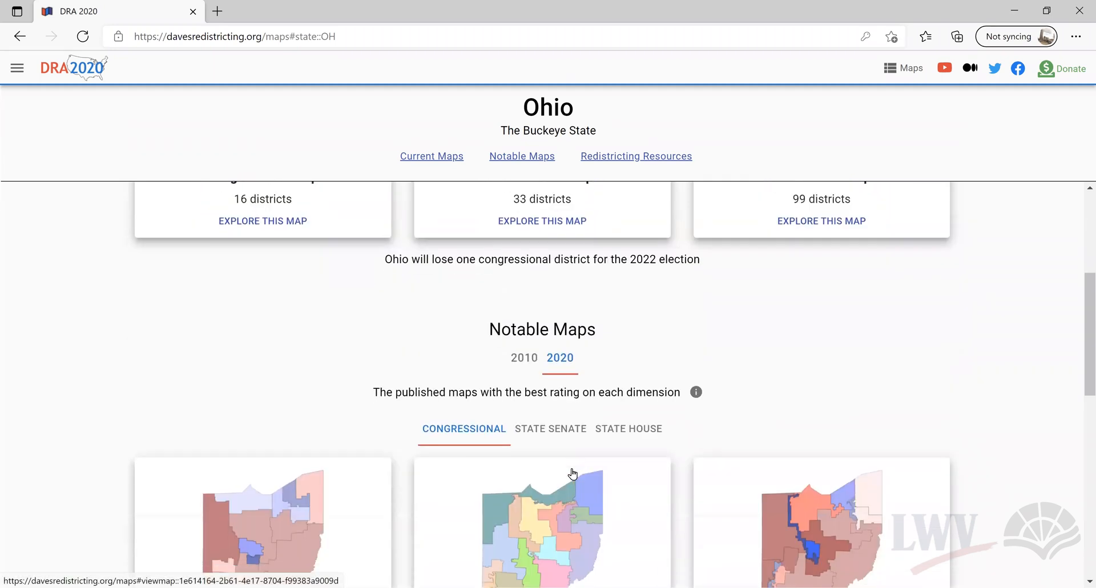
{"action": "scroll", "coordinate": [562, 457], "scroll_direction": "down", "scroll_amount": 6}
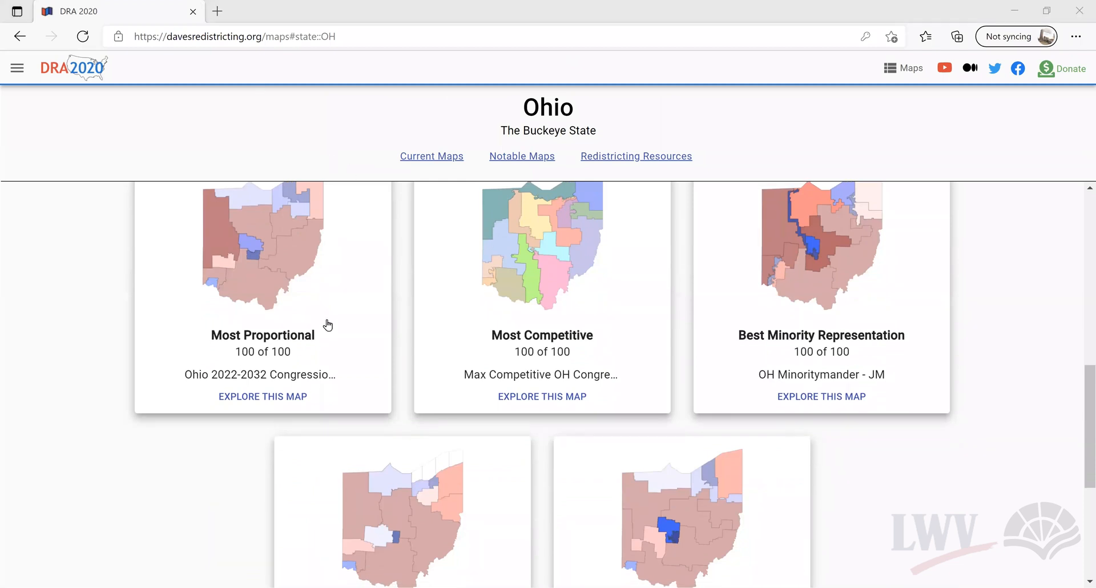
{"action": "scroll", "coordinate": [320, 304], "scroll_direction": "up", "scroll_amount": 1}
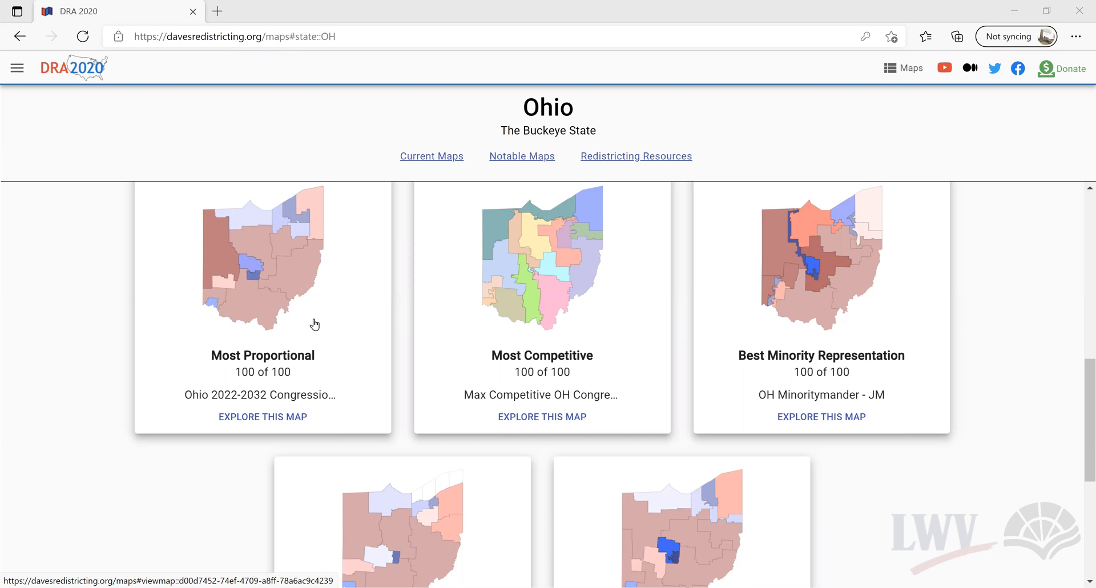
{"action": "scroll", "coordinate": [314, 327], "scroll_direction": "down", "scroll_amount": 1}
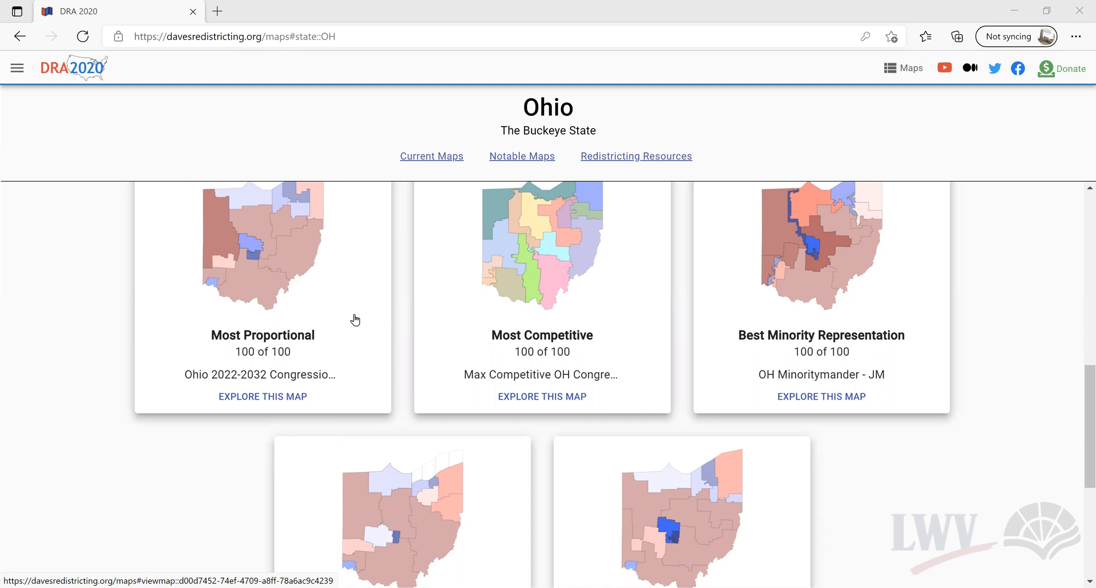
{"action": "scroll", "coordinate": [355, 320], "scroll_direction": "down", "scroll_amount": 1}
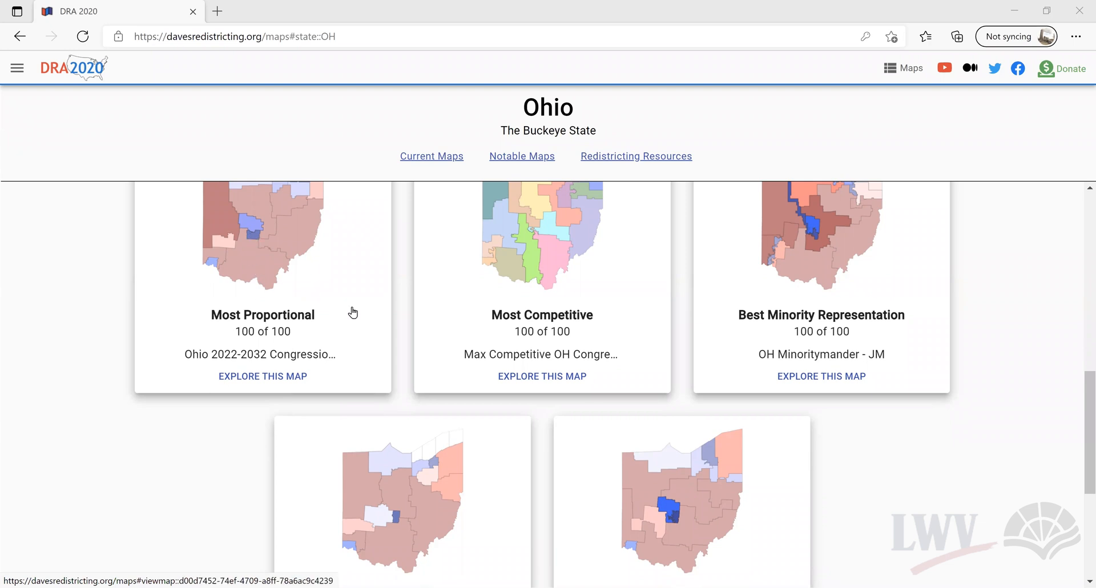
{"action": "scroll", "coordinate": [374, 303], "scroll_direction": "up", "scroll_amount": 1}
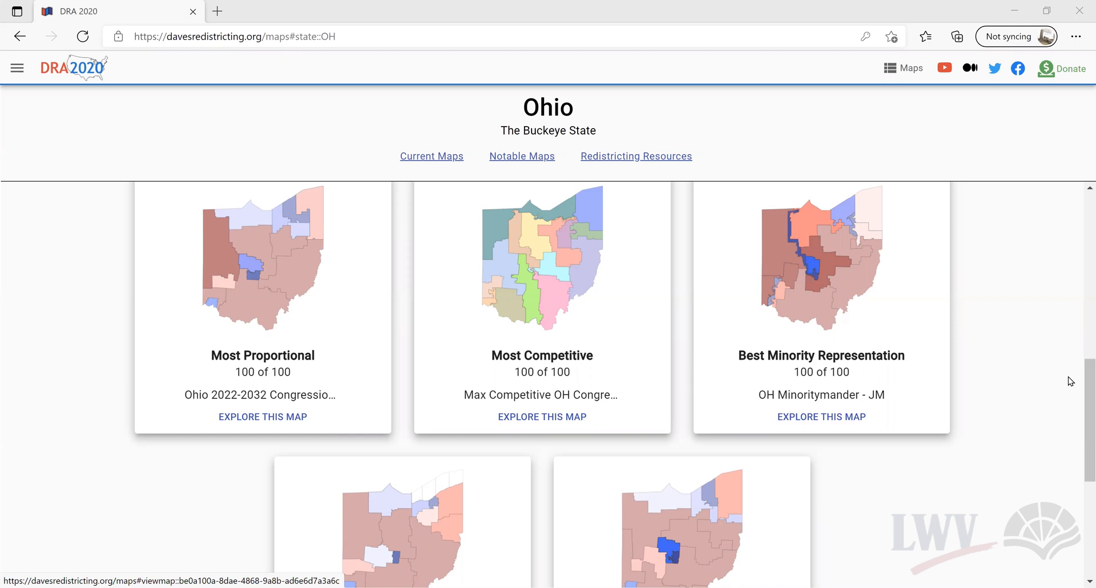
{"action": "left_click_drag", "start_coordinate": [1080, 395], "coordinate": [1079, 476]}
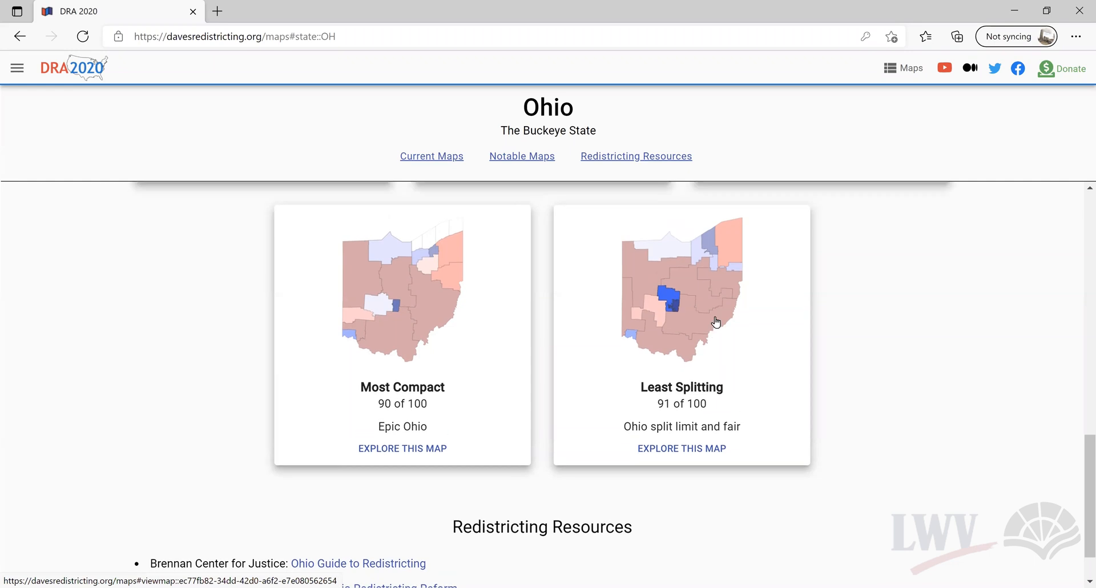
{"action": "scroll", "coordinate": [721, 316], "scroll_direction": "up", "scroll_amount": 3}
{"action": "scroll", "coordinate": [716, 322], "scroll_direction": "up", "scroll_amount": 6}
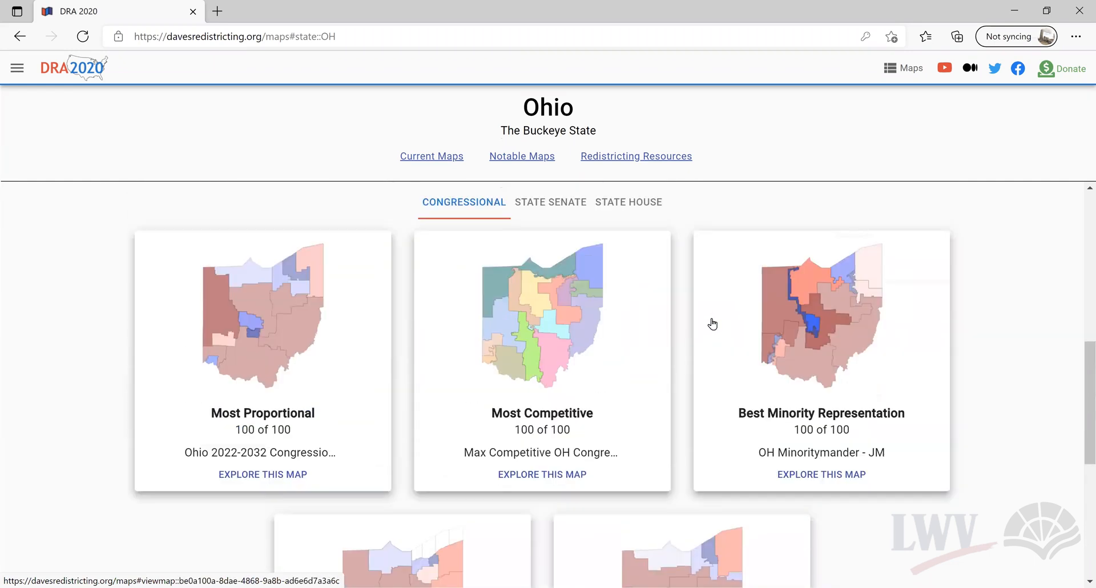
{"action": "scroll", "coordinate": [716, 322], "scroll_direction": "up", "scroll_amount": 4}
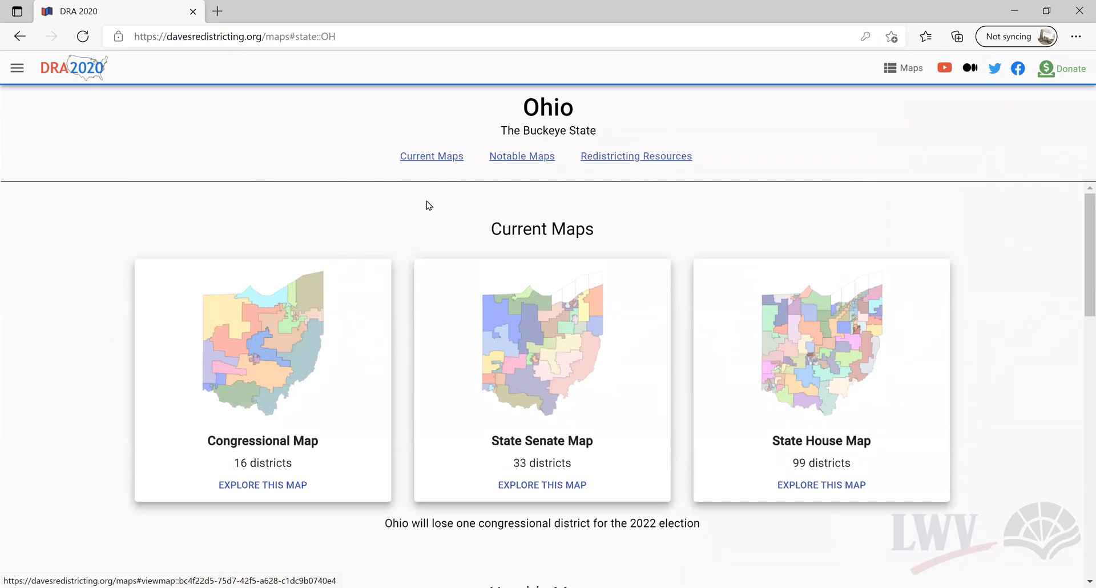
Step: Open Ohio's current Congressional Map for exploration from the state page
{"action": "left_click", "coordinate": [905, 69]}
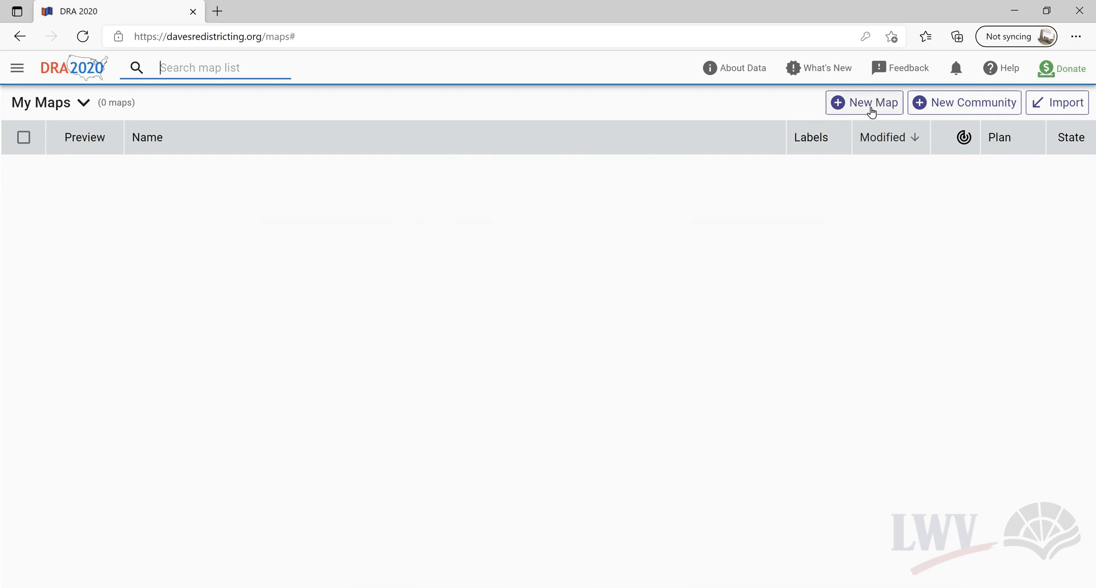
{"action": "left_click", "coordinate": [19, 36]}
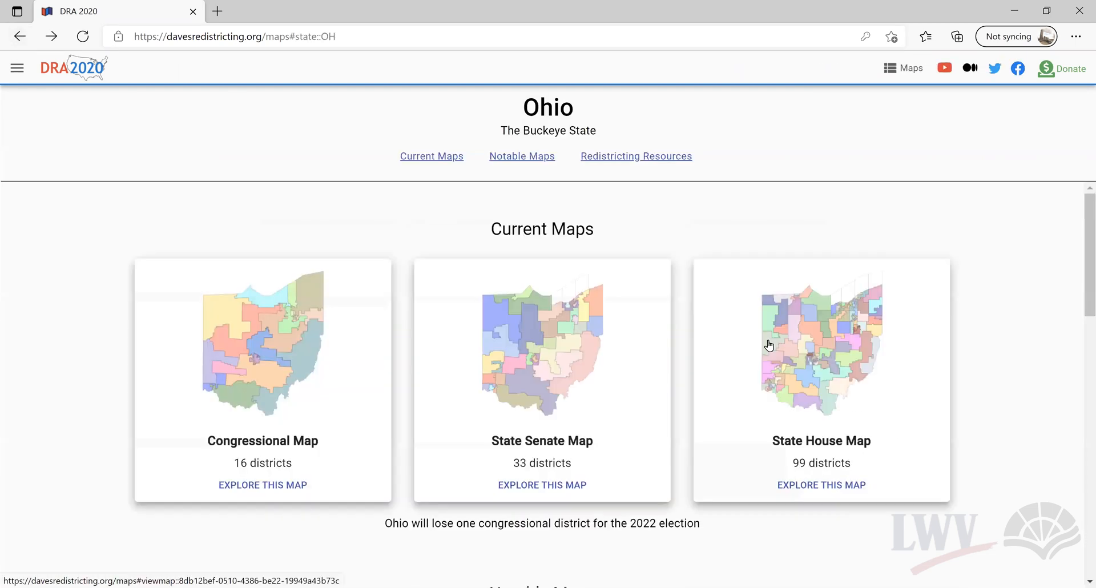
{"action": "scroll", "coordinate": [611, 289], "scroll_direction": "down", "scroll_amount": 3}
{"action": "scroll", "coordinate": [264, 234], "scroll_direction": "up", "scroll_amount": 2}
{"action": "left_click", "coordinate": [265, 282]}
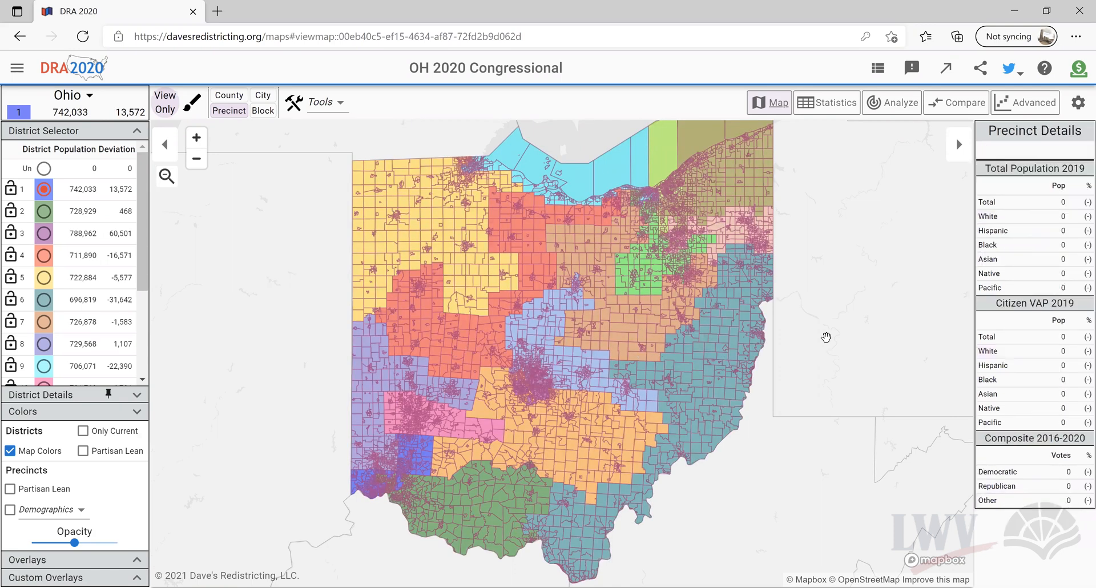
Step: Bring the whole state into view and show the demographic details of district 1
{"action": "left_click_drag", "start_coordinate": [771, 322], "coordinate": [773, 303]}
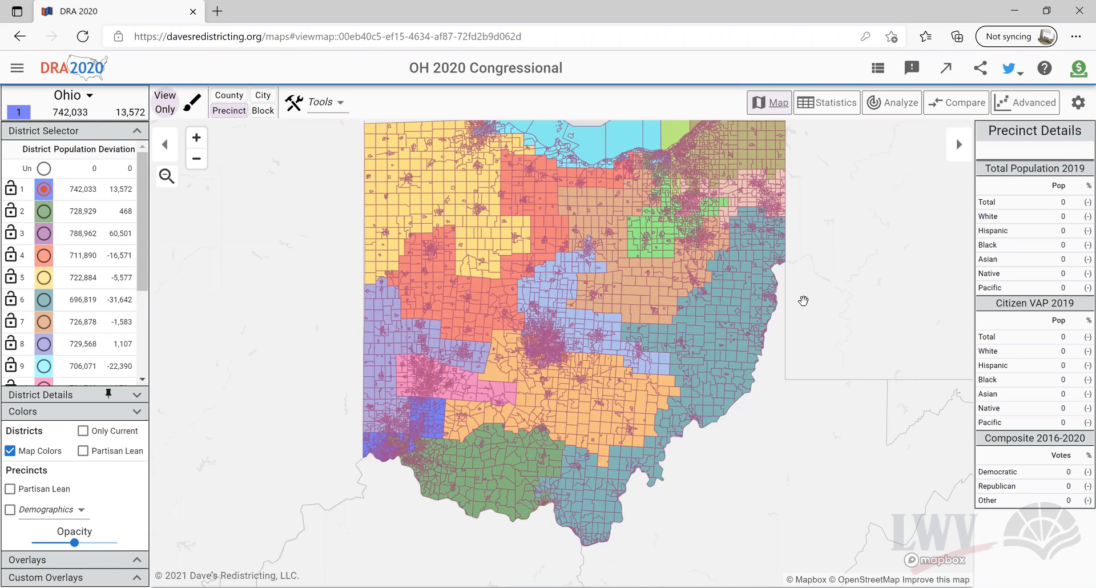
{"action": "scroll", "coordinate": [805, 299], "scroll_direction": "down", "scroll_amount": 1}
{"action": "scroll", "coordinate": [808, 304], "scroll_direction": "down", "scroll_amount": 1}
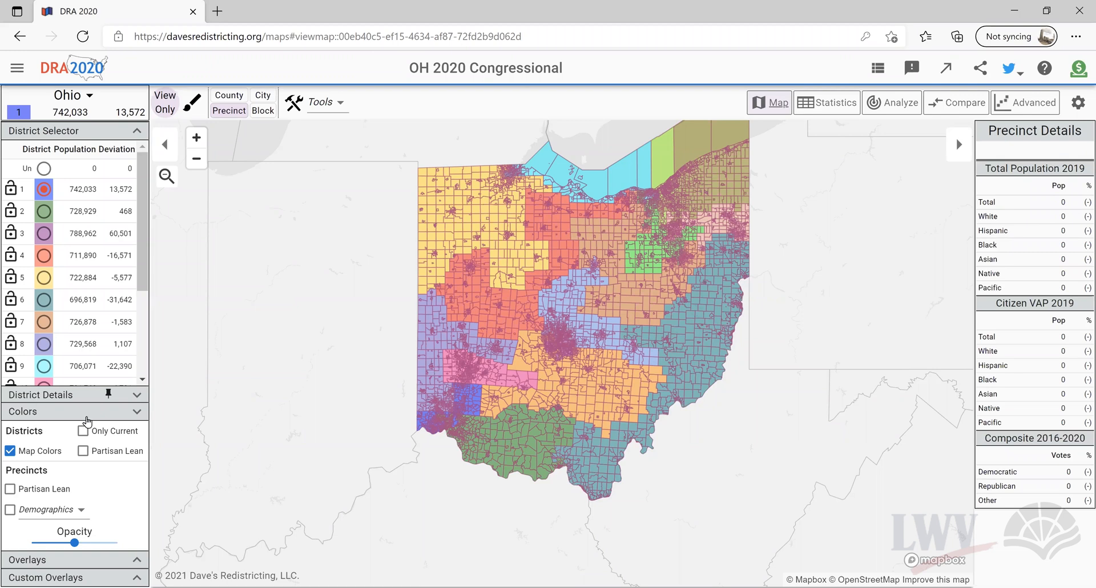
{"action": "left_click", "coordinate": [141, 399]}
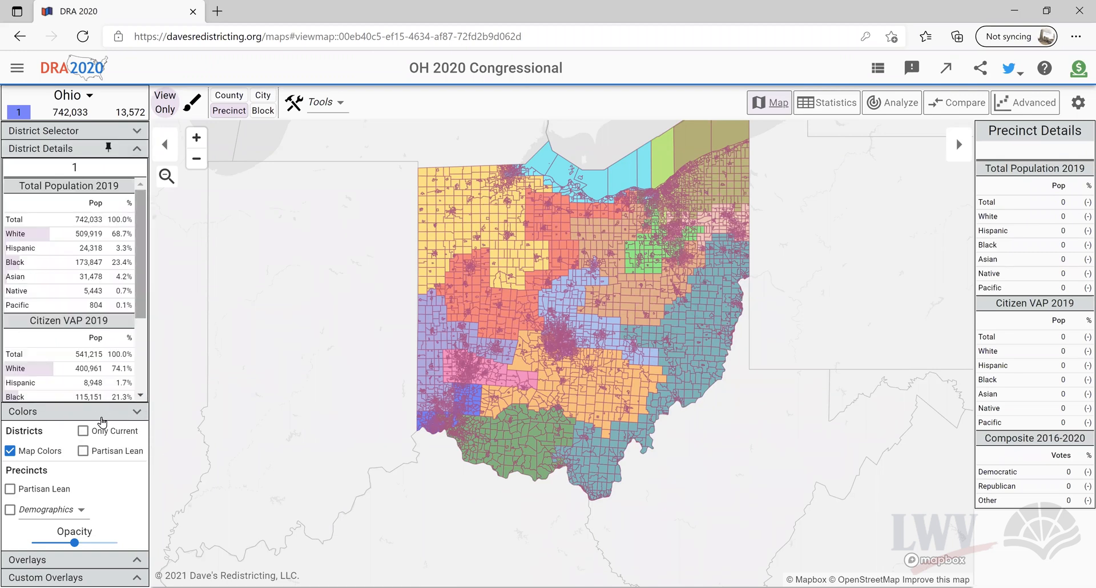
Step: Show the overlay options, hide the precinct lines and display the county lines on the map
{"action": "left_click", "coordinate": [139, 562]}
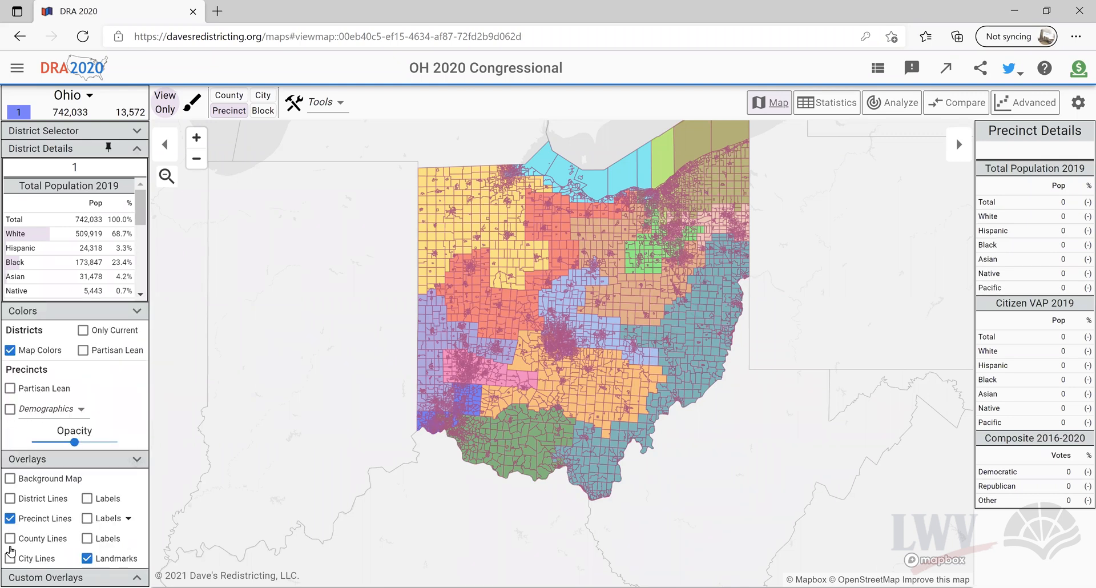
{"action": "left_click", "coordinate": [10, 521]}
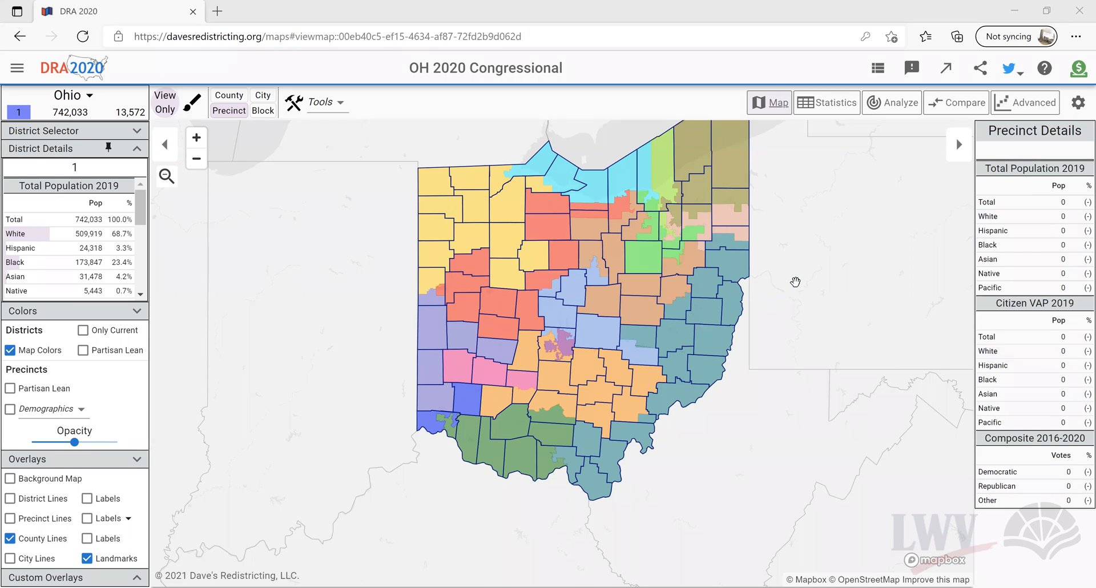
{"action": "left_click_drag", "start_coordinate": [854, 244], "coordinate": [834, 261]}
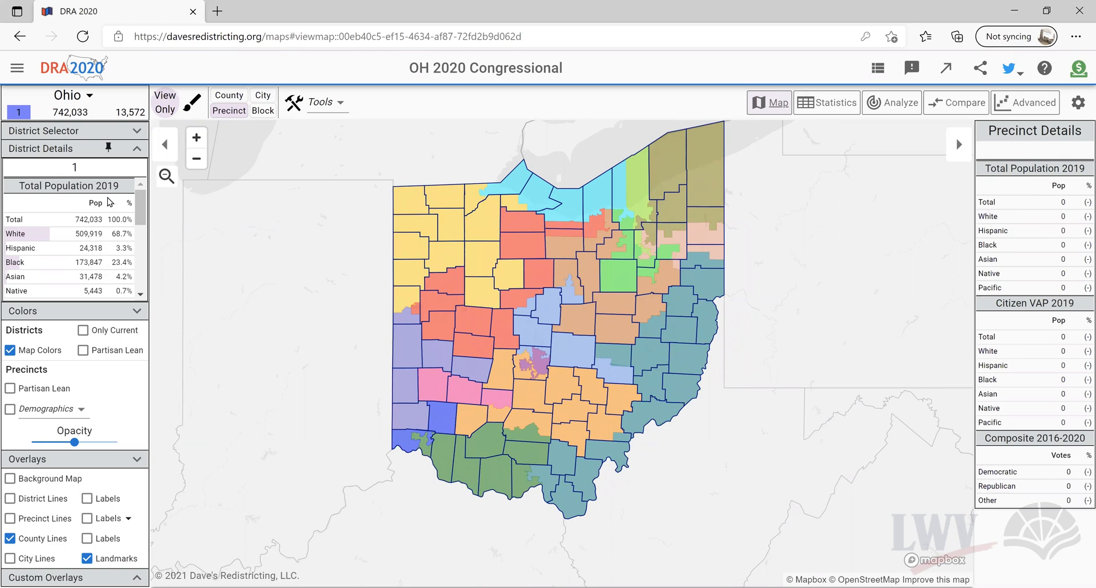
Step: Collapse the district details, expand the district selector and look through every district's population and deviation
{"action": "left_click", "coordinate": [133, 153]}
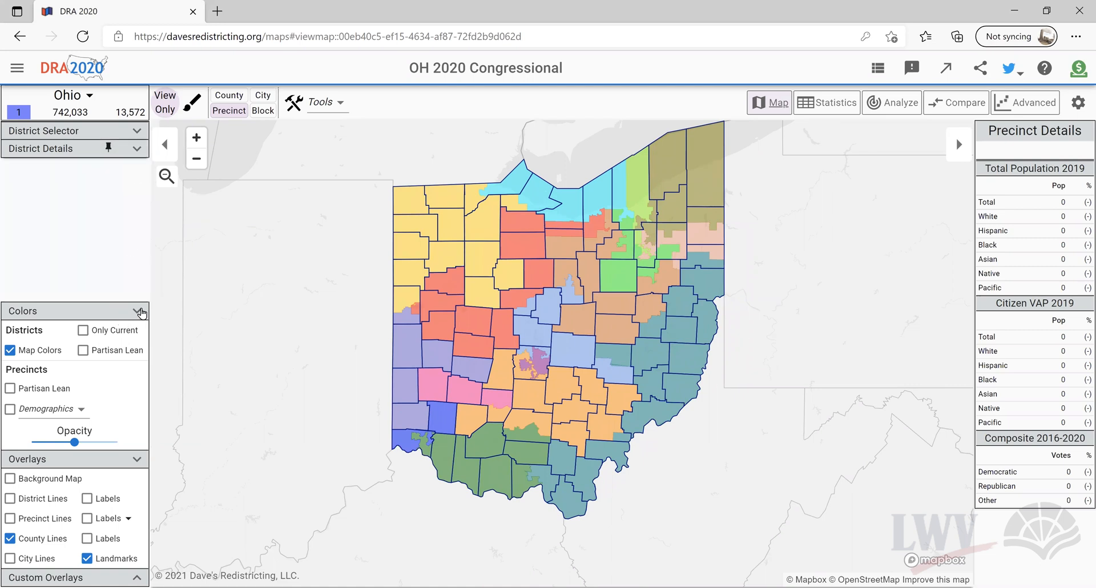
{"action": "left_click", "coordinate": [94, 138]}
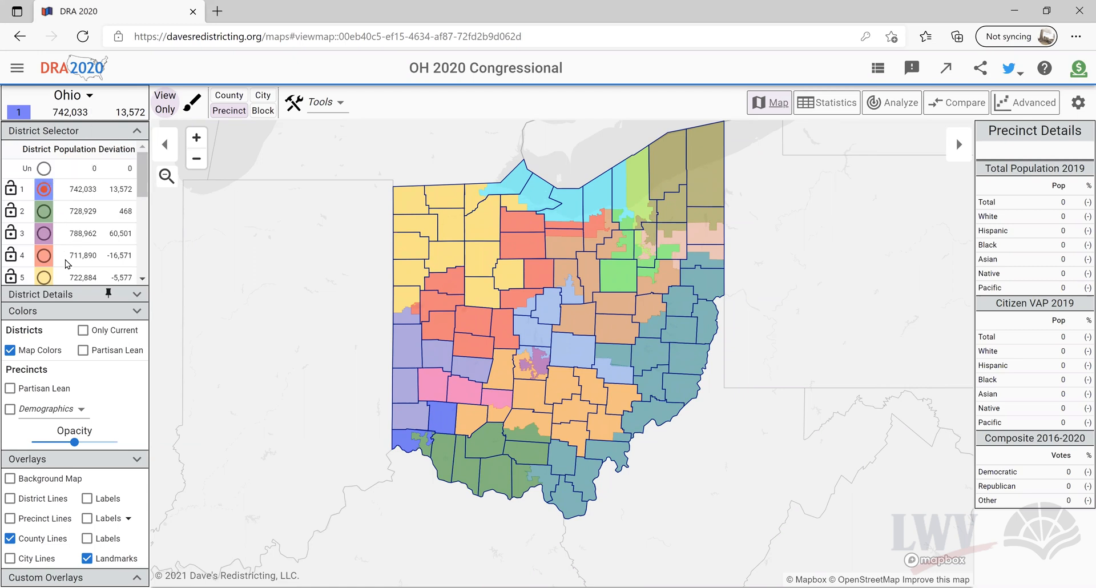
{"action": "scroll", "coordinate": [95, 206], "scroll_direction": "down", "scroll_amount": 2}
{"action": "scroll", "coordinate": [89, 212], "scroll_direction": "down", "scroll_amount": 6}
{"action": "scroll", "coordinate": [85, 215], "scroll_direction": "down", "scroll_amount": 4}
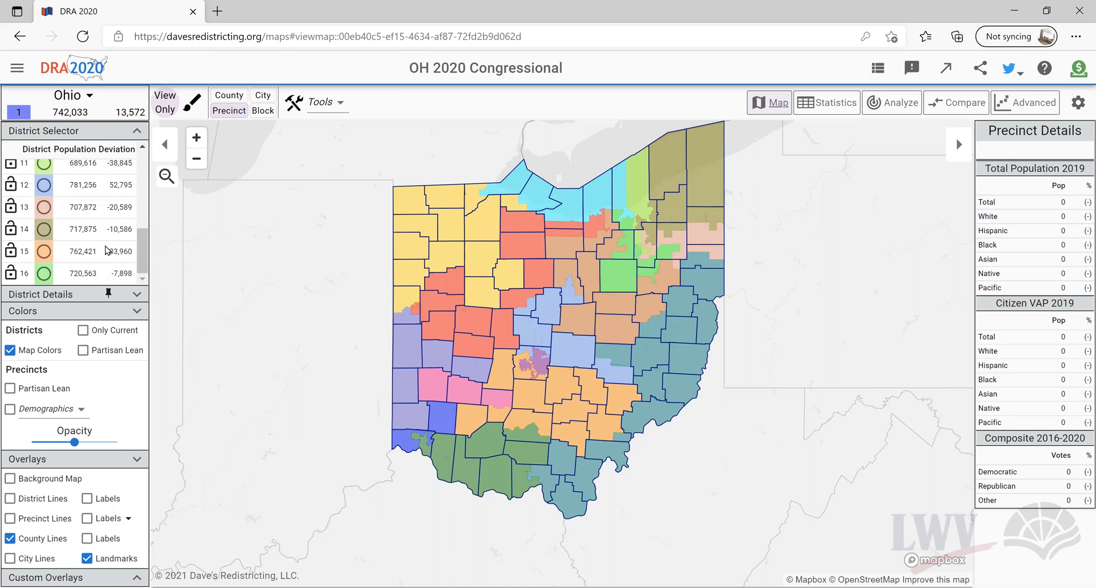
{"action": "scroll", "coordinate": [108, 239], "scroll_direction": "up", "scroll_amount": 1}
{"action": "scroll", "coordinate": [115, 223], "scroll_direction": "up", "scroll_amount": 7}
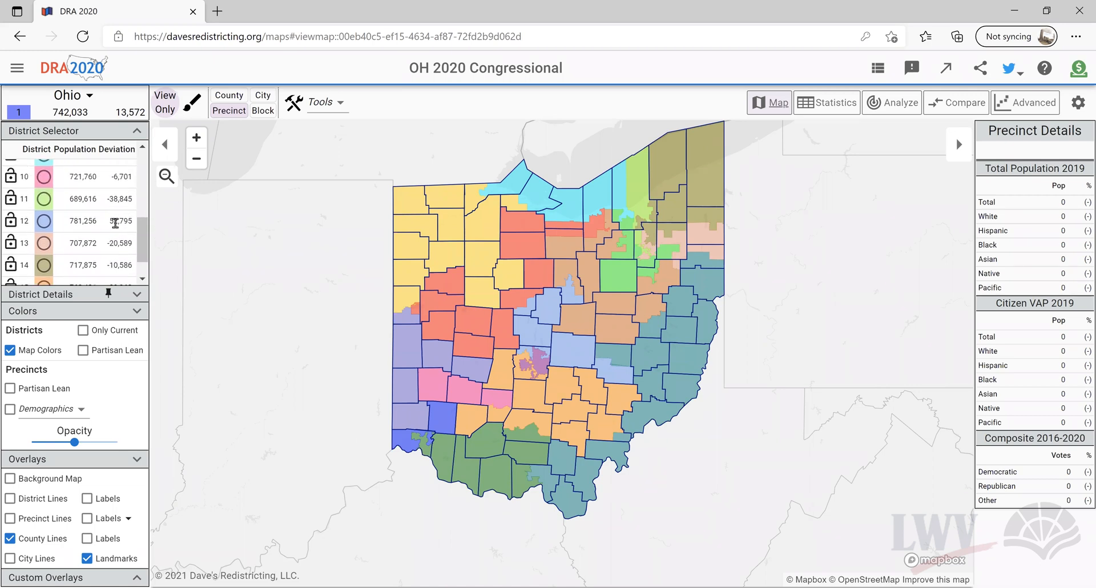
{"action": "scroll", "coordinate": [115, 223], "scroll_direction": "up", "scroll_amount": 4}
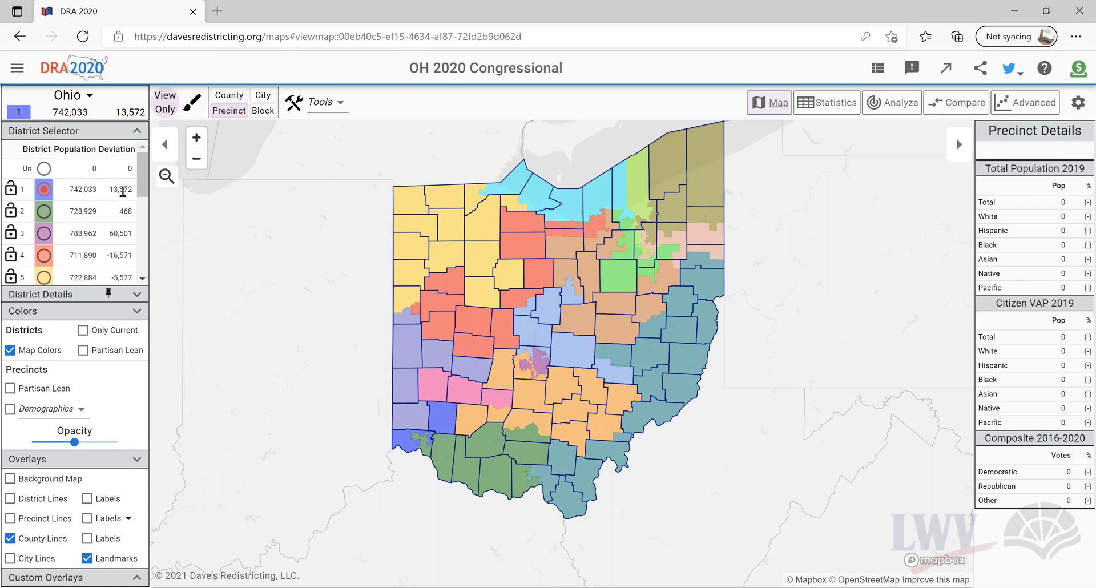
Step: Compare the population deviations district by district from district 1 through district 13, locating district 3 on the map
{"action": "scroll", "coordinate": [120, 225], "scroll_direction": "down", "scroll_amount": 1}
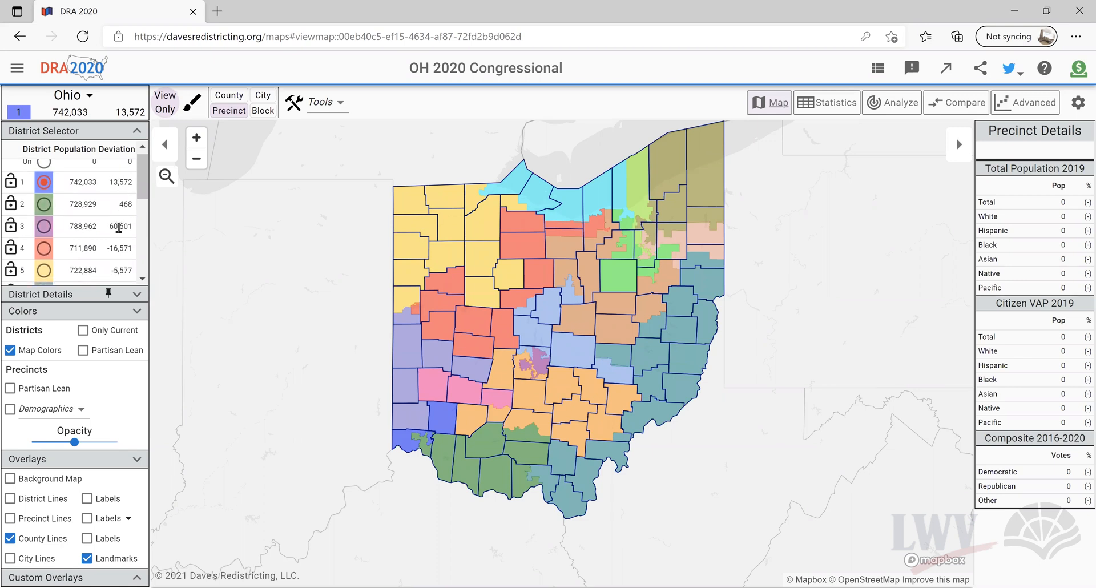
{"action": "scroll", "coordinate": [121, 222], "scroll_direction": "down", "scroll_amount": 1}
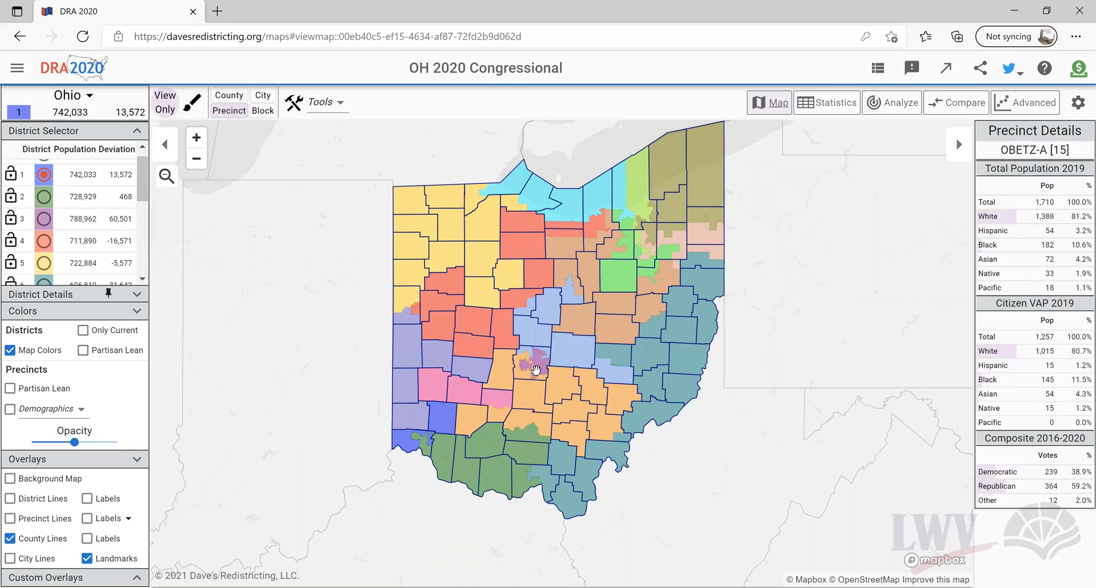
{"action": "scroll", "coordinate": [126, 230], "scroll_direction": "down", "scroll_amount": 2}
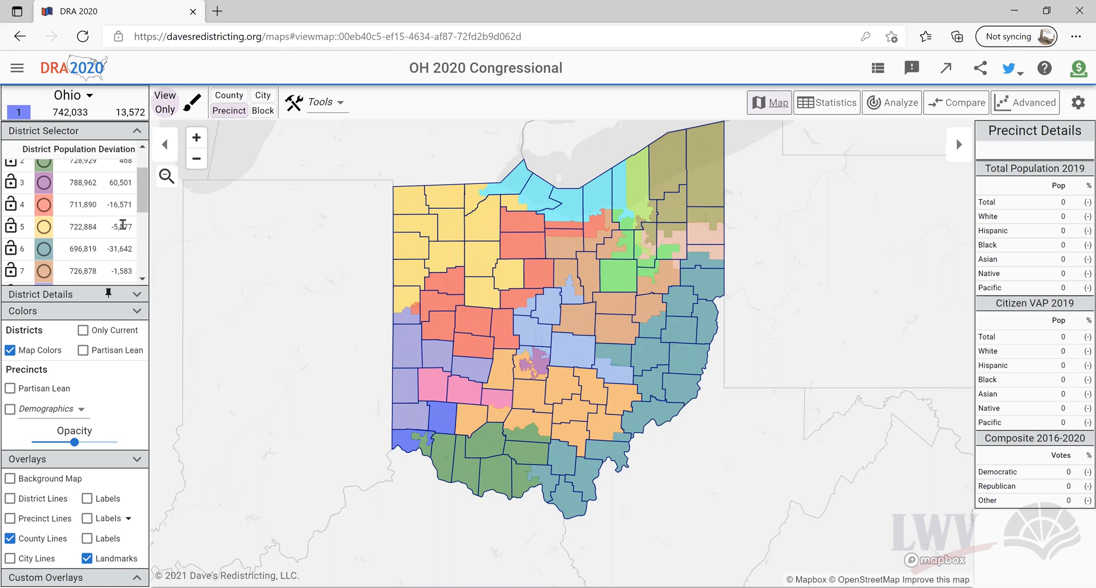
{"action": "scroll", "coordinate": [106, 247], "scroll_direction": "down", "scroll_amount": 1}
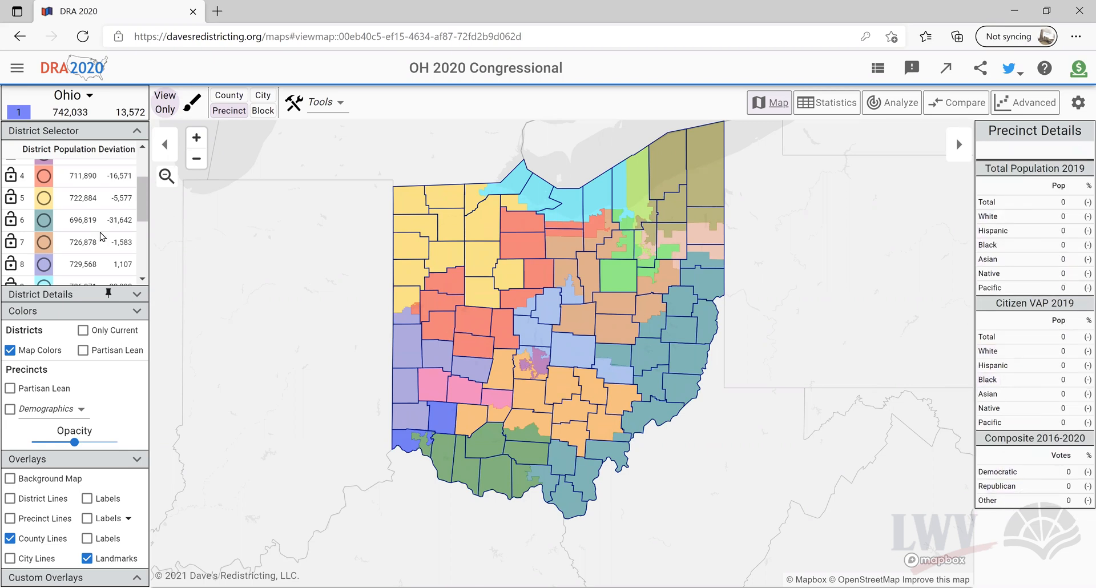
{"action": "scroll", "coordinate": [101, 236], "scroll_direction": "down", "scroll_amount": 1}
{"action": "scroll", "coordinate": [101, 236], "scroll_direction": "down", "scroll_amount": 3}
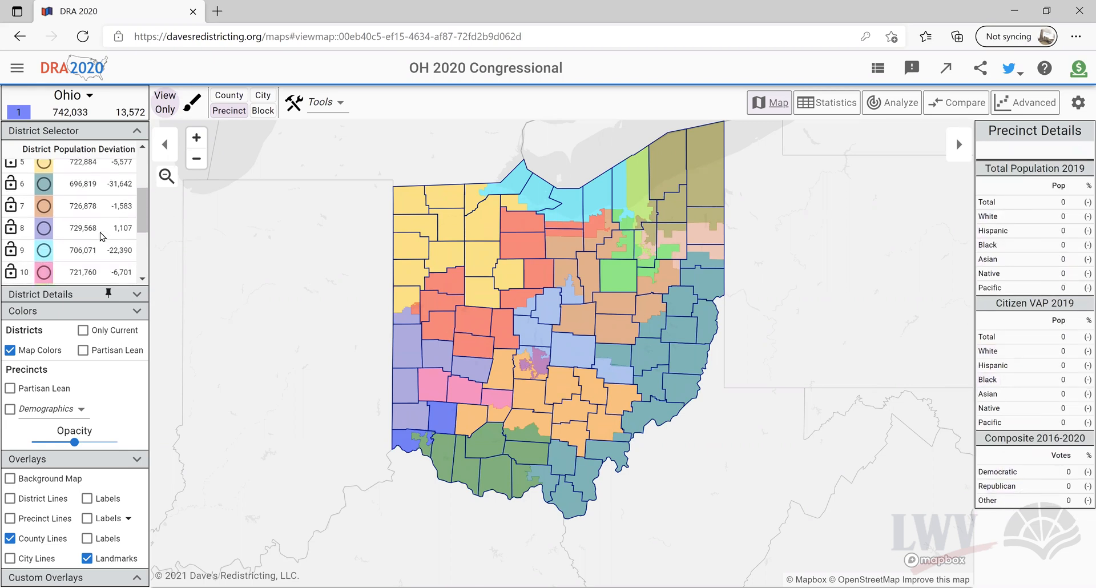
{"action": "scroll", "coordinate": [101, 236], "scroll_direction": "down", "scroll_amount": 2}
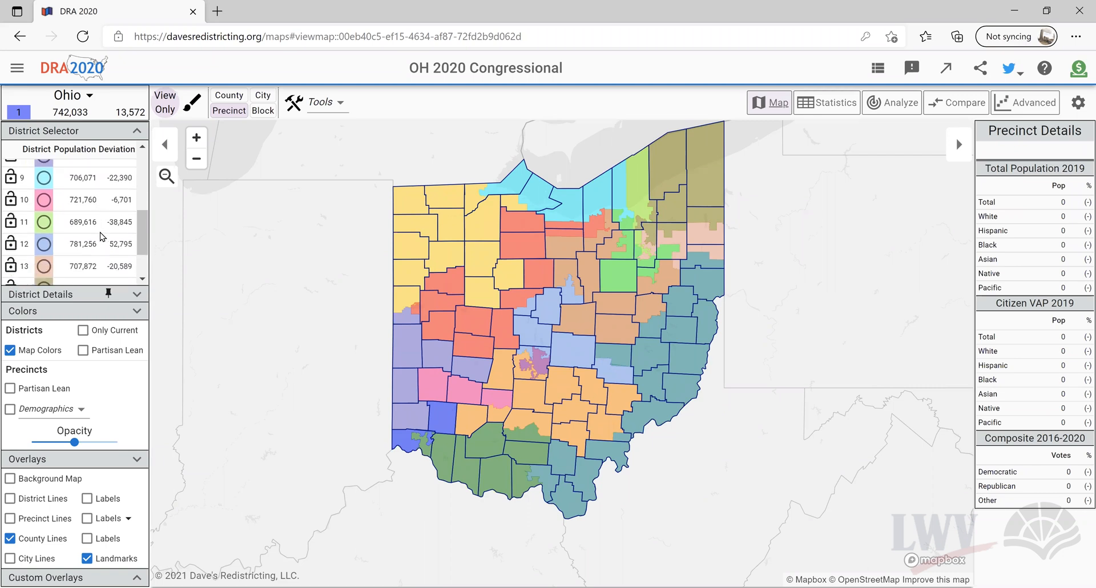
Step: Show the demographic details of district 1 and color the districts by partisan lean instead of map colors
{"action": "left_click", "coordinate": [66, 296]}
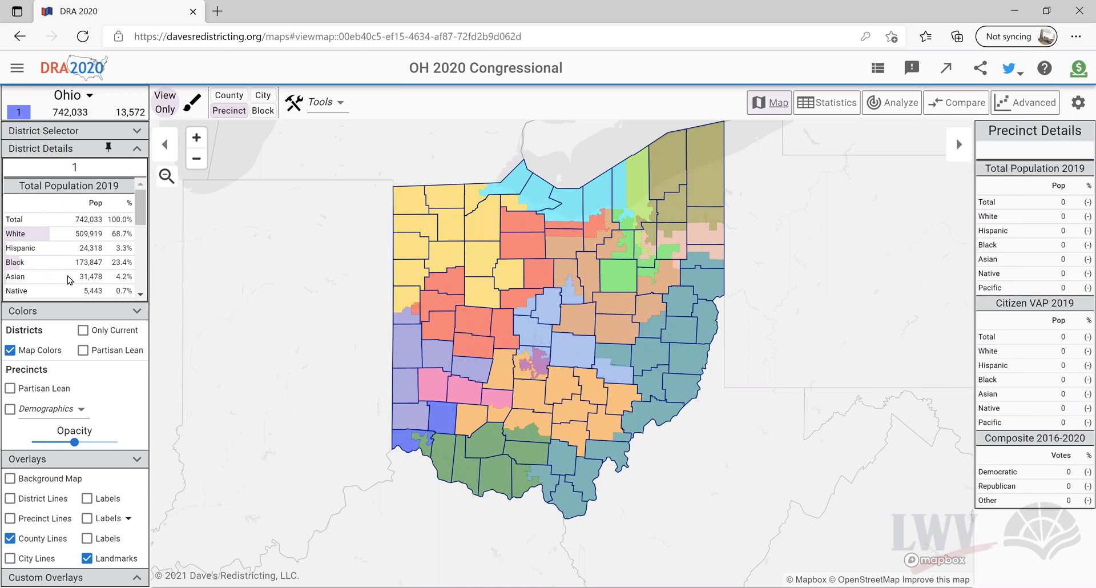
{"action": "scroll", "coordinate": [71, 279], "scroll_direction": "down", "scroll_amount": 1}
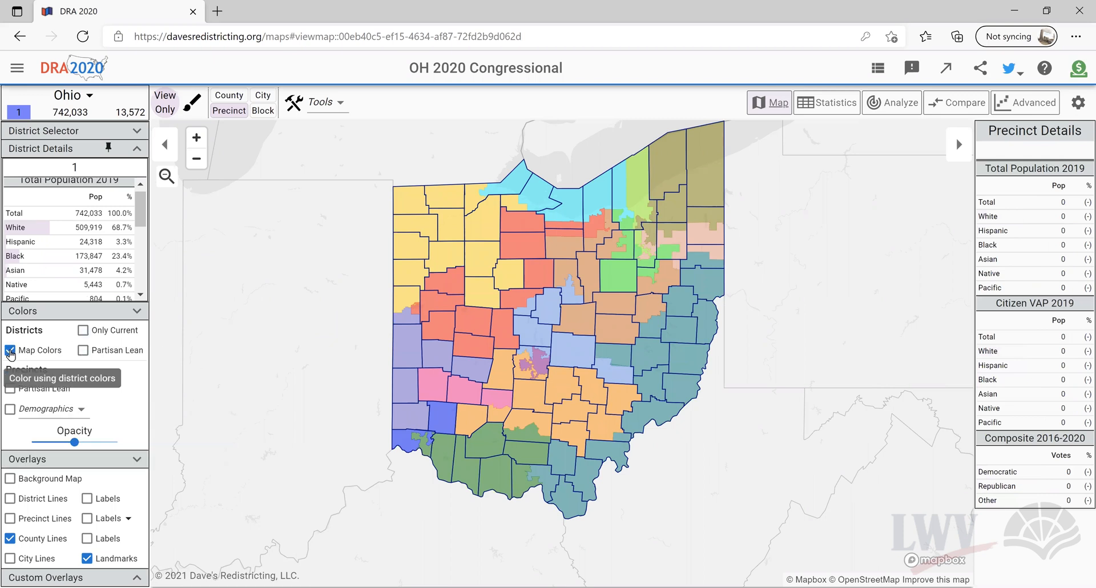
{"action": "left_click", "coordinate": [84, 351]}
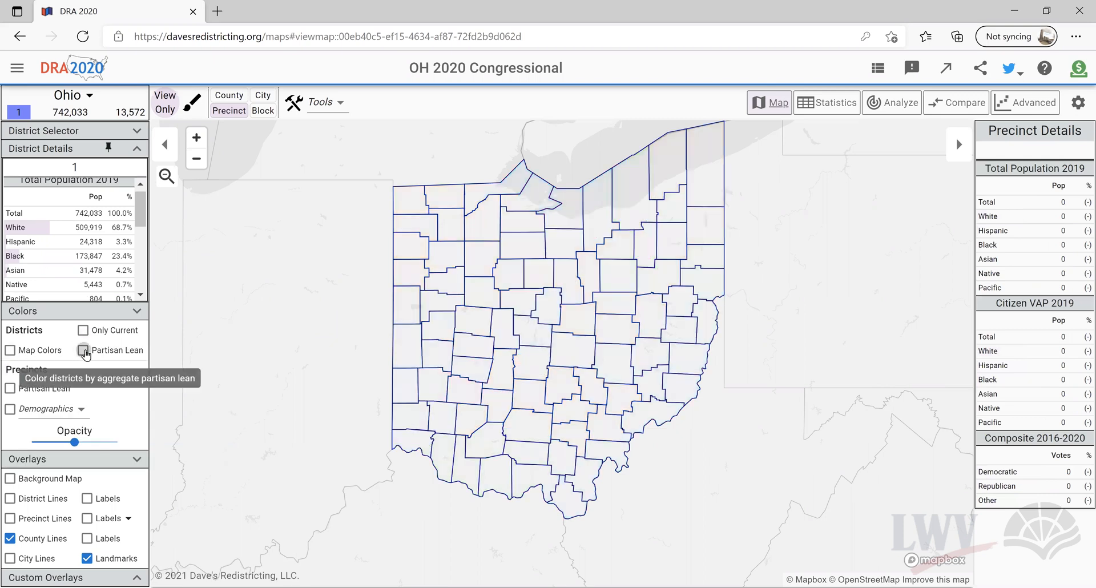
{"action": "left_click", "coordinate": [84, 350]}
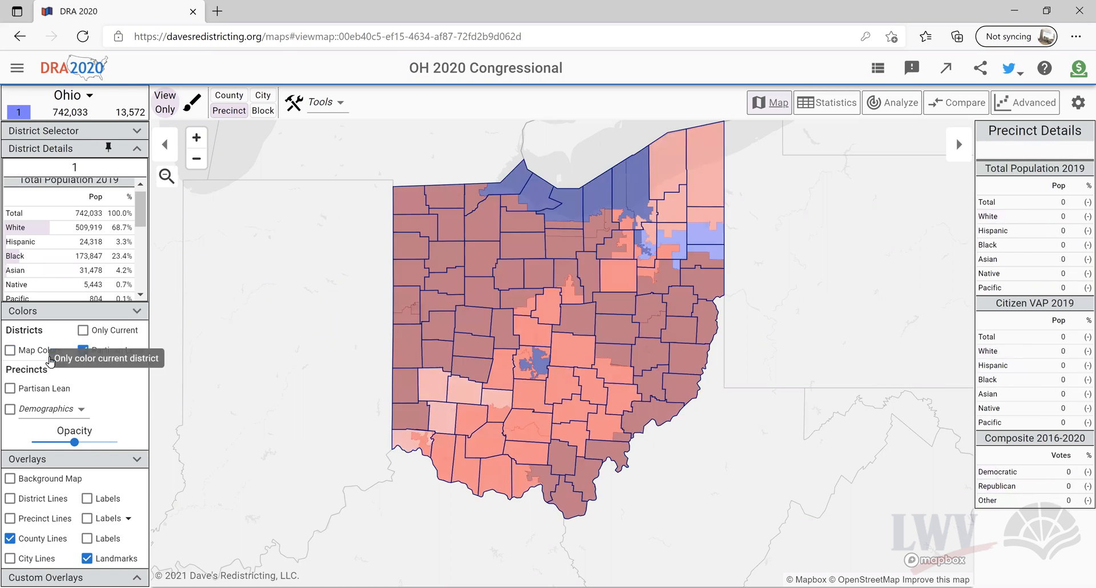
Step: View the precincts colored by partisan lean instead of the districts, and clear that coloring
{"action": "left_click", "coordinate": [10, 388]}
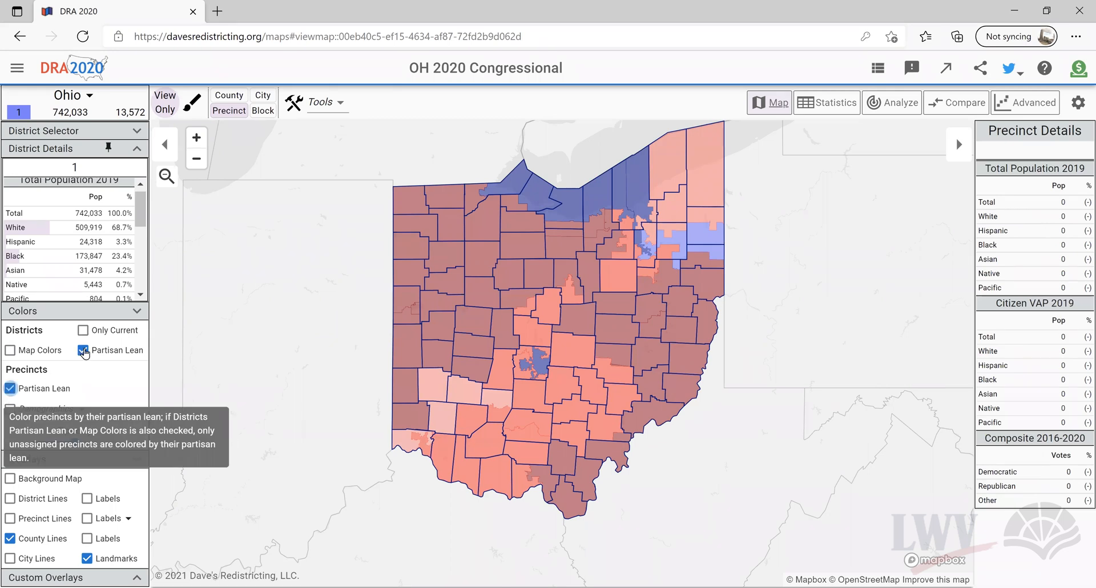
{"action": "left_click", "coordinate": [84, 350]}
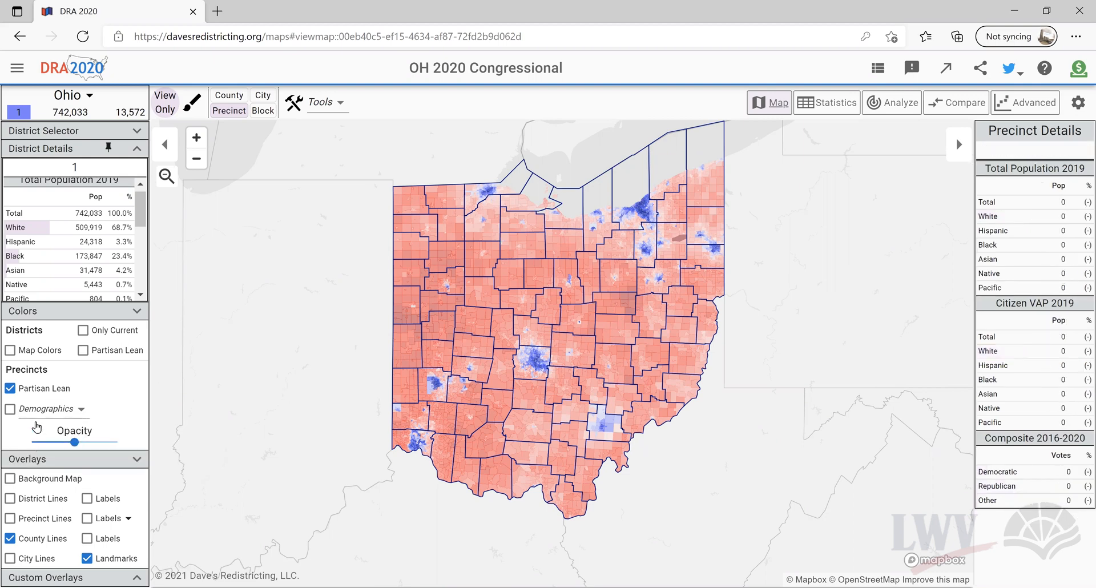
{"action": "left_click", "coordinate": [10, 389]}
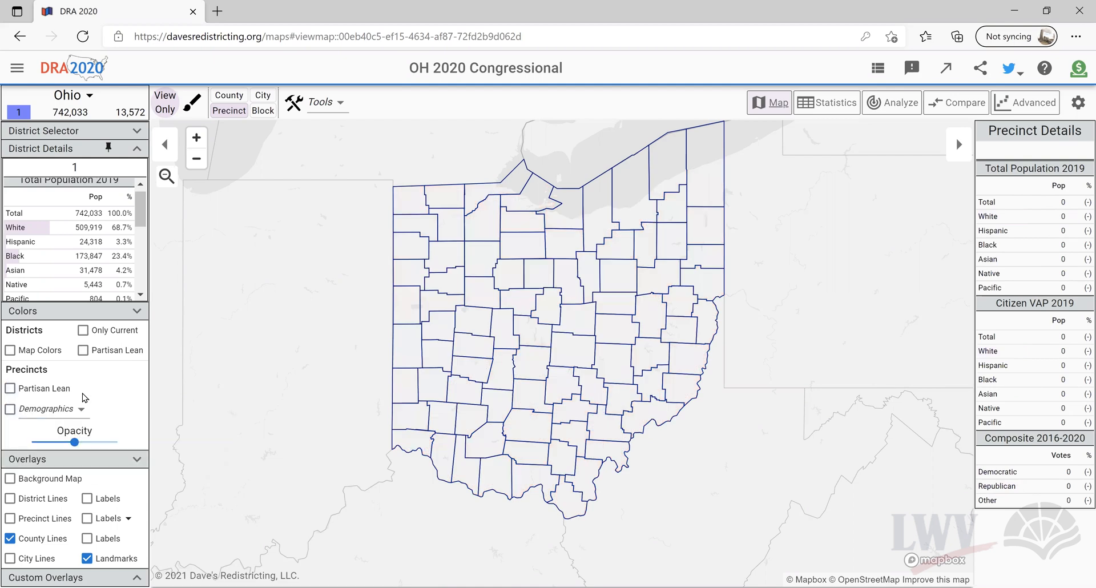
Step: Shade the precincts by Black demographics and examine the concentration around Cleveland up close
{"action": "left_click", "coordinate": [82, 411]}
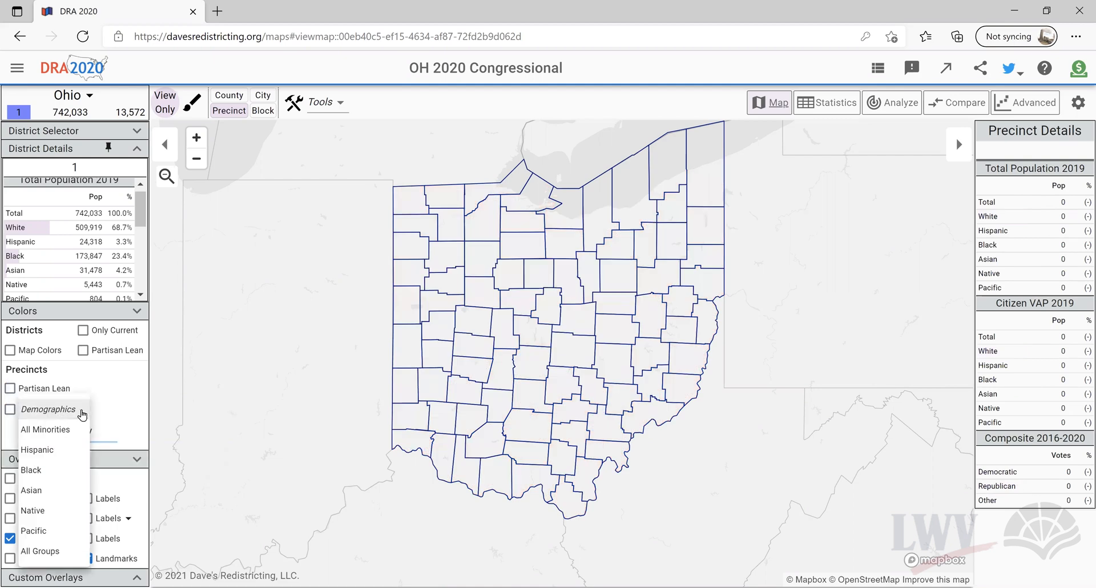
{"action": "left_click", "coordinate": [55, 473]}
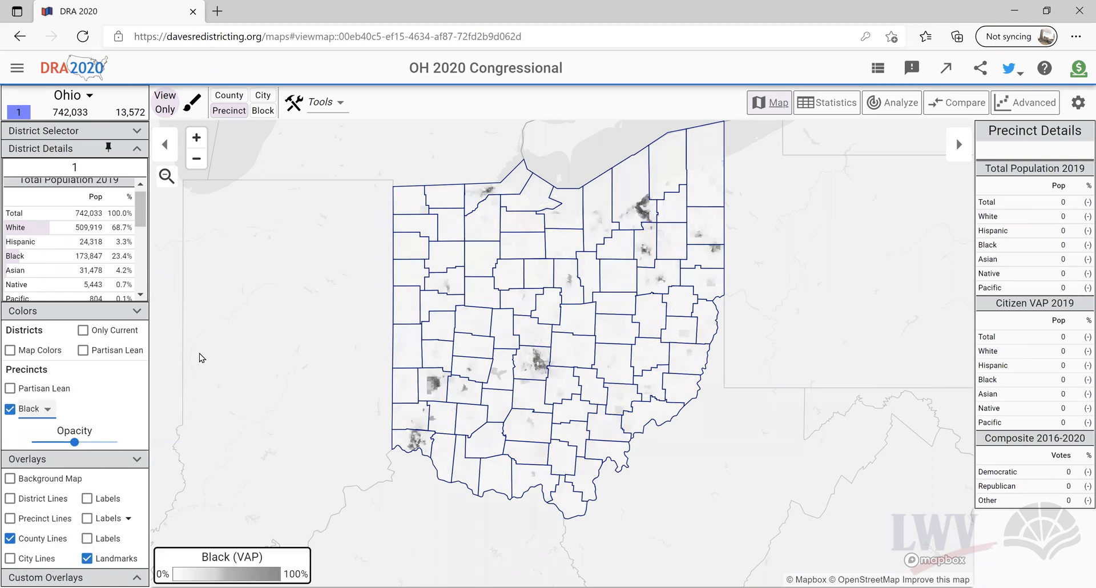
{"action": "scroll", "coordinate": [676, 229], "scroll_direction": "up", "scroll_amount": 2}
{"action": "scroll", "coordinate": [615, 212], "scroll_direction": "up", "scroll_amount": 3}
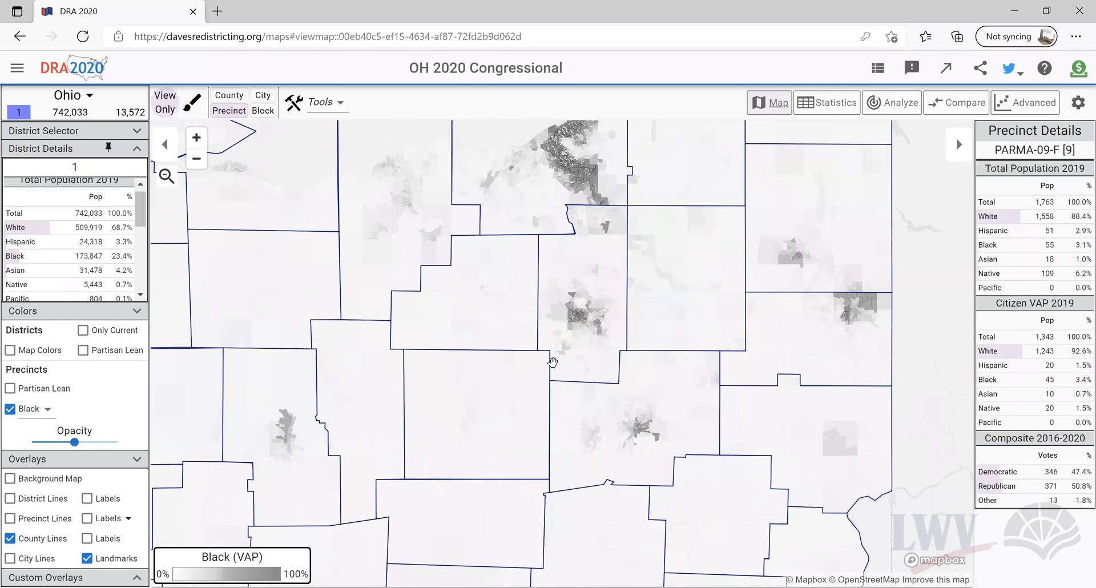
{"action": "key", "text": "Up"}
{"action": "key", "text": "Up"}
{"action": "key", "text": "Up"}
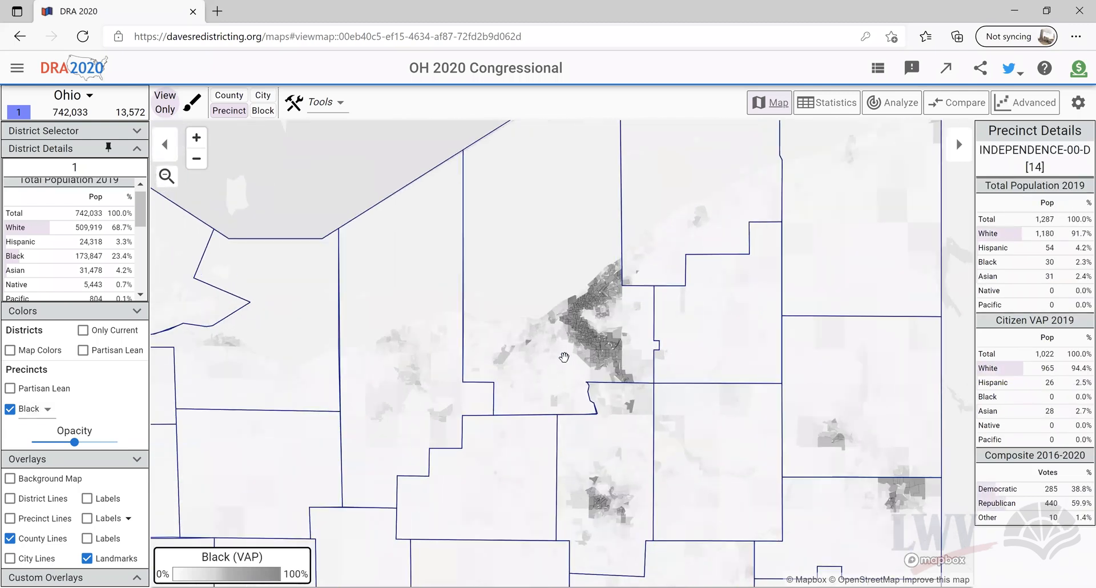
{"action": "scroll", "coordinate": [564, 357], "scroll_direction": "up", "scroll_amount": 2}
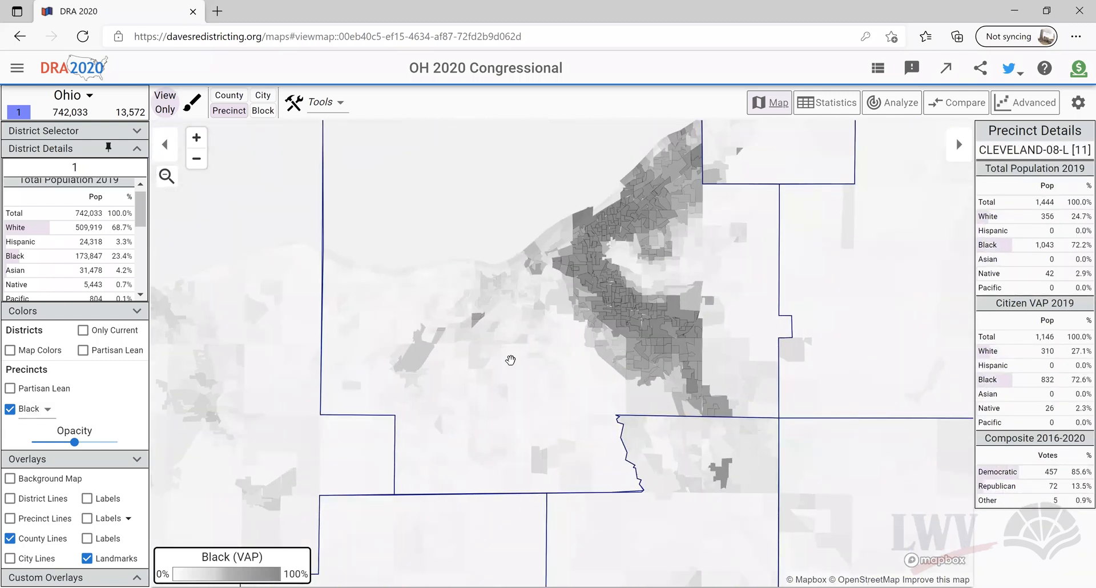
Step: Switch the precinct shading to Hispanic demographics, look at the Cleveland area and turn the demographic shading off
{"action": "left_click", "coordinate": [35, 411]}
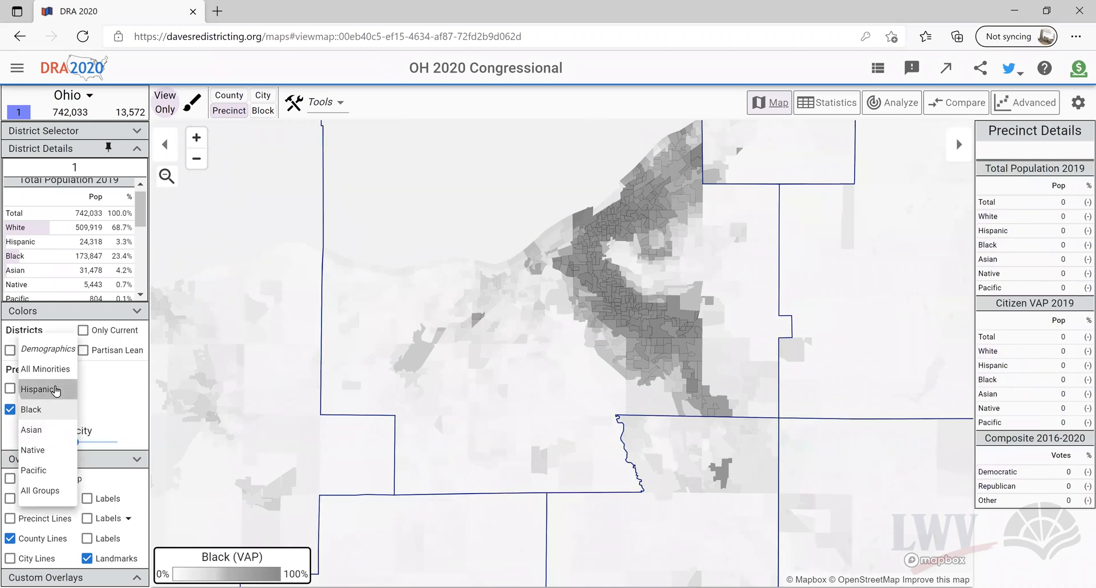
{"action": "left_click", "coordinate": [55, 390]}
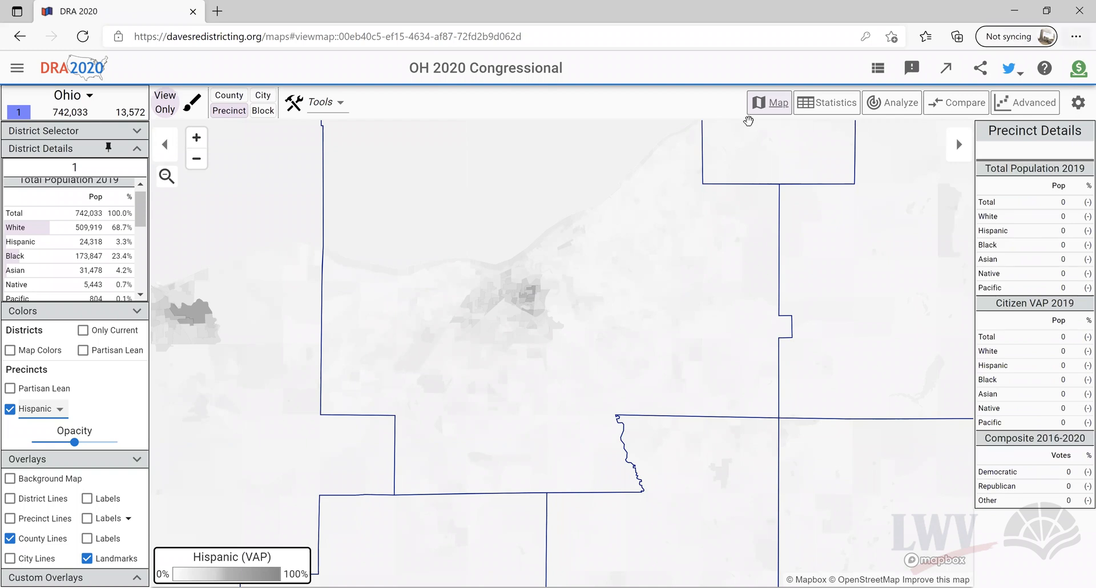
{"action": "left_click", "coordinate": [10, 411]}
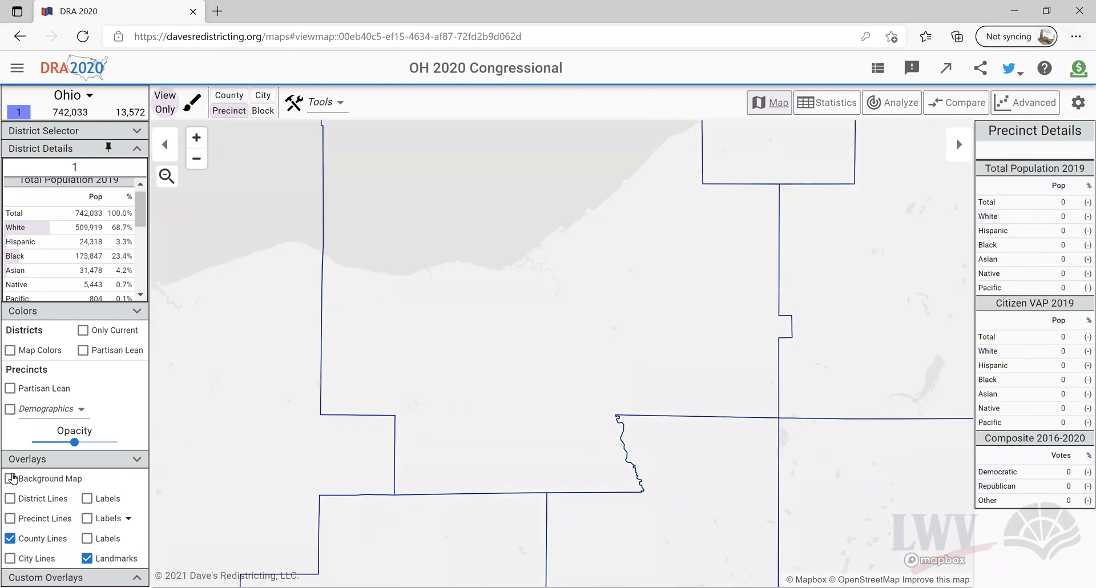
Step: Display the background map and city lines around Cleveland, and show the custom overlays with the color settings collapsed
{"action": "left_click", "coordinate": [10, 479]}
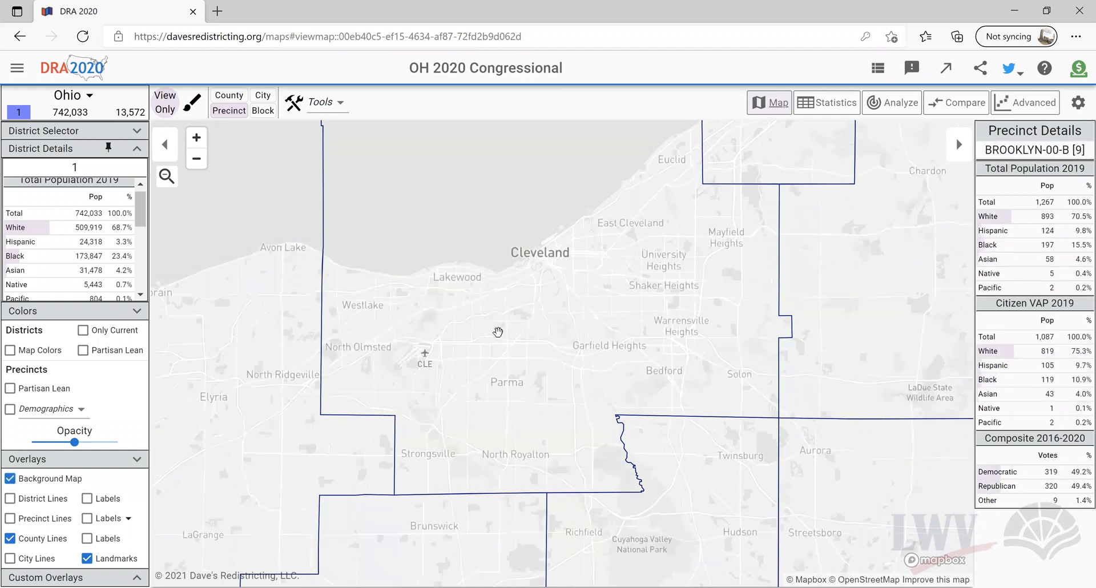
{"action": "scroll", "coordinate": [498, 331], "scroll_direction": "up", "scroll_amount": 2}
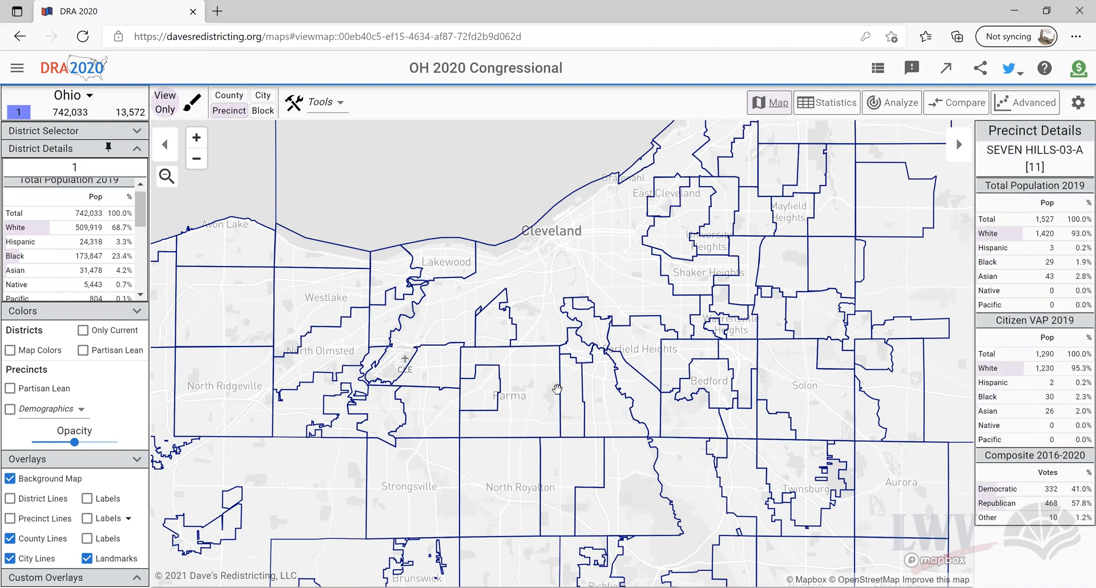
{"action": "scroll", "coordinate": [560, 392], "scroll_direction": "down", "scroll_amount": 1}
{"action": "scroll", "coordinate": [514, 417], "scroll_direction": "down", "scroll_amount": 1}
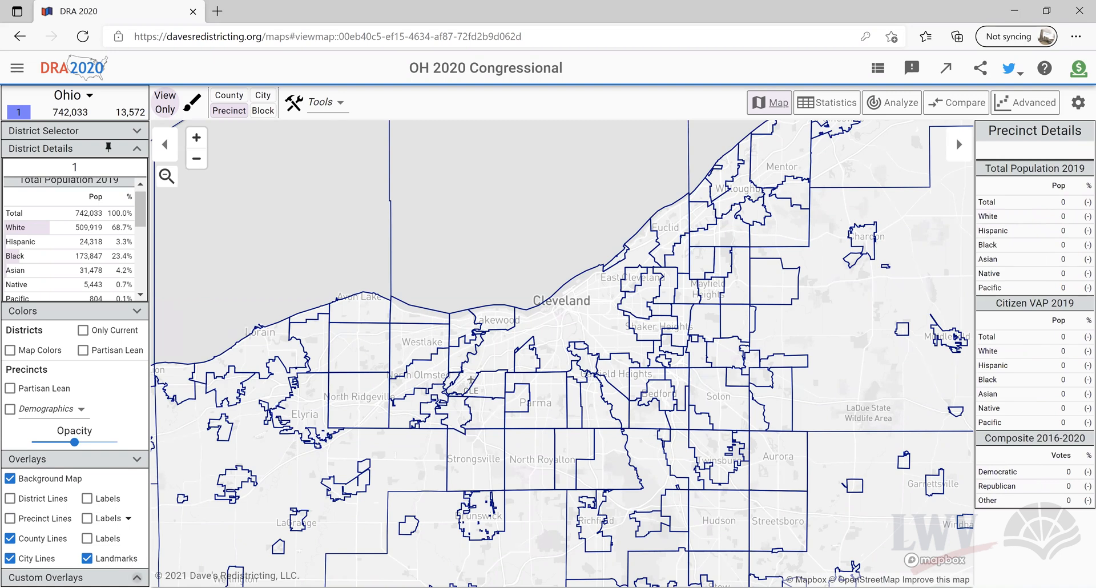
{"action": "left_click", "coordinate": [122, 577]}
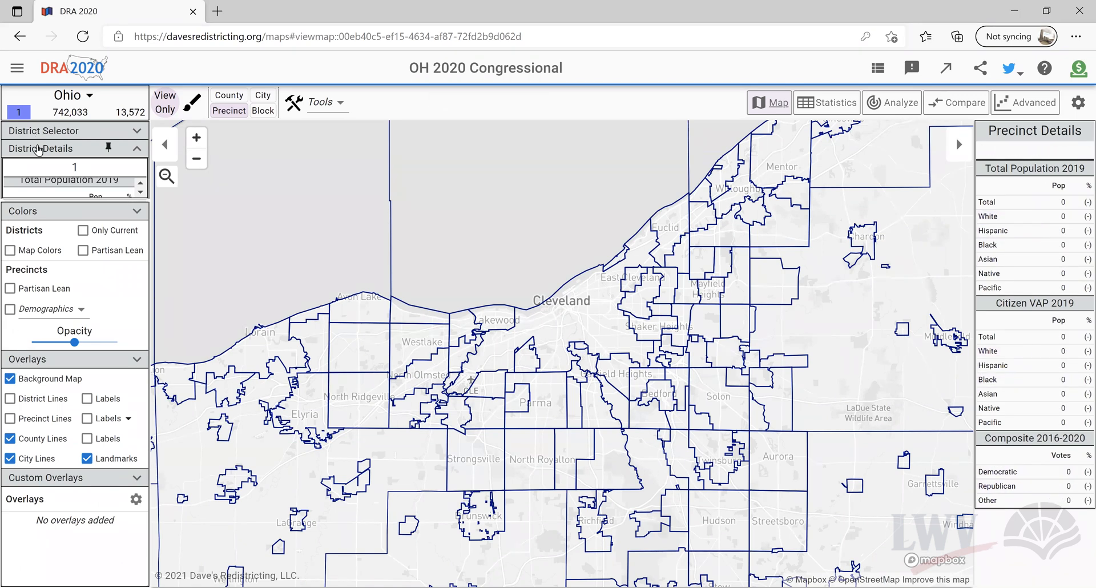
{"action": "left_click", "coordinate": [136, 211]}
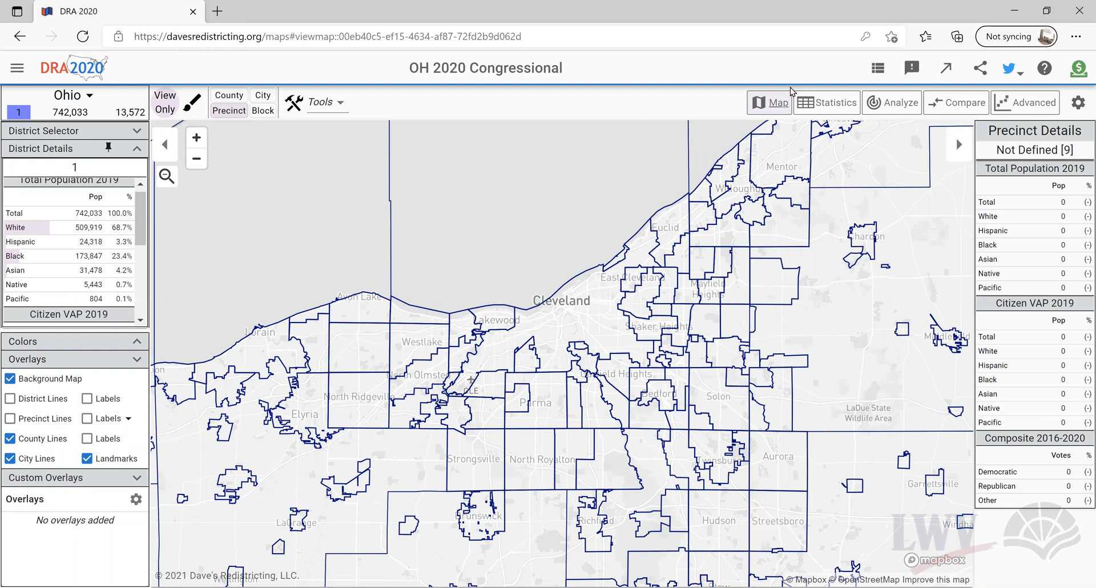
Step: Return to the map list and start a new map named Euclid
{"action": "left_click", "coordinate": [876, 69]}
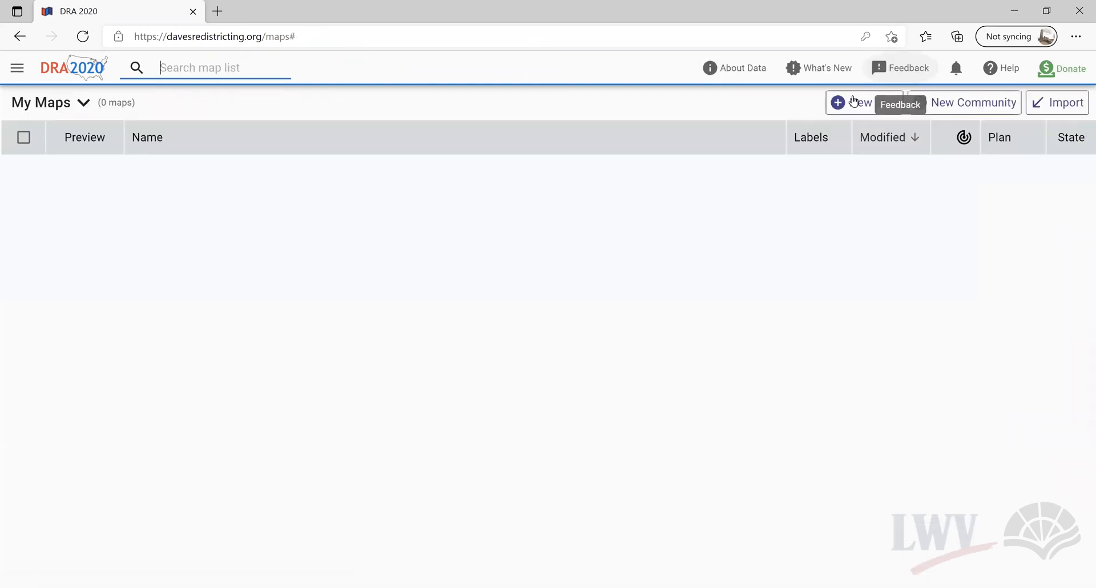
{"action": "left_click", "coordinate": [867, 109]}
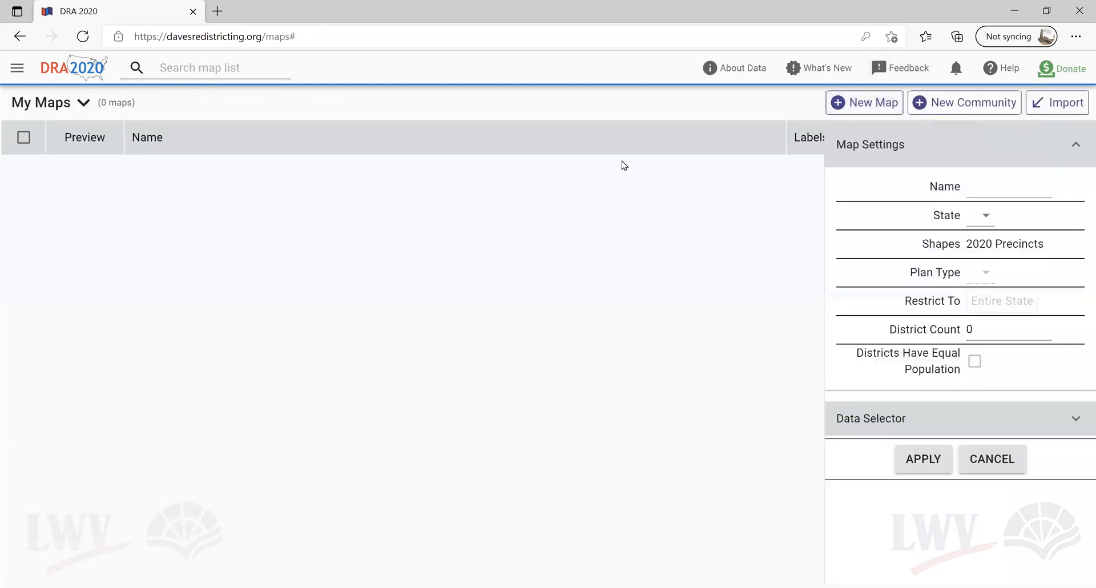
{"action": "left_click", "coordinate": [1010, 189]}
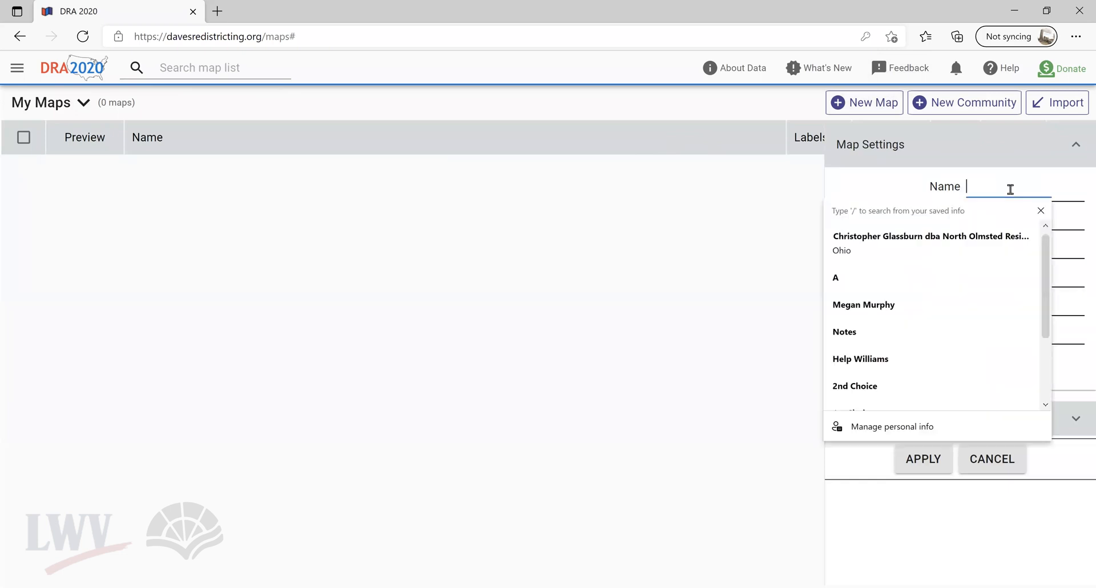
{"action": "left_click", "coordinate": [736, 165]}
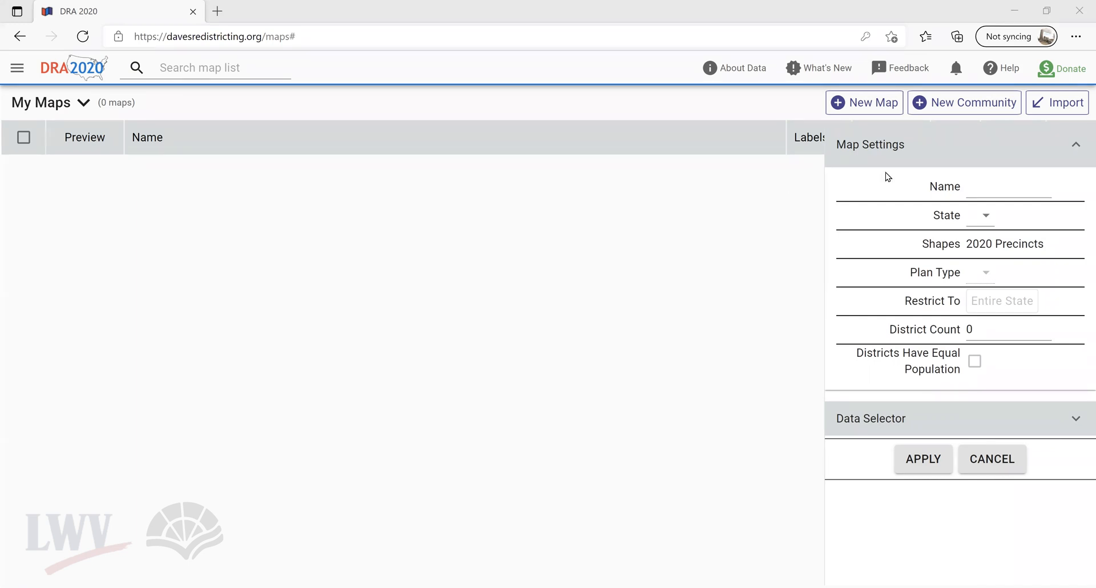
{"action": "left_click", "coordinate": [1011, 188]}
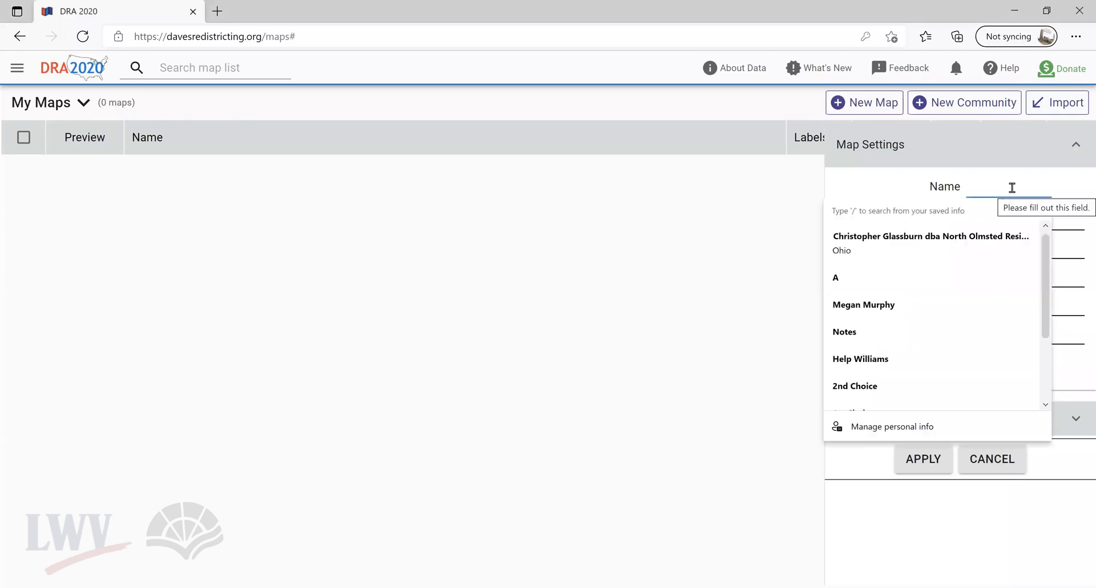
{"action": "left_click", "coordinate": [791, 222]}
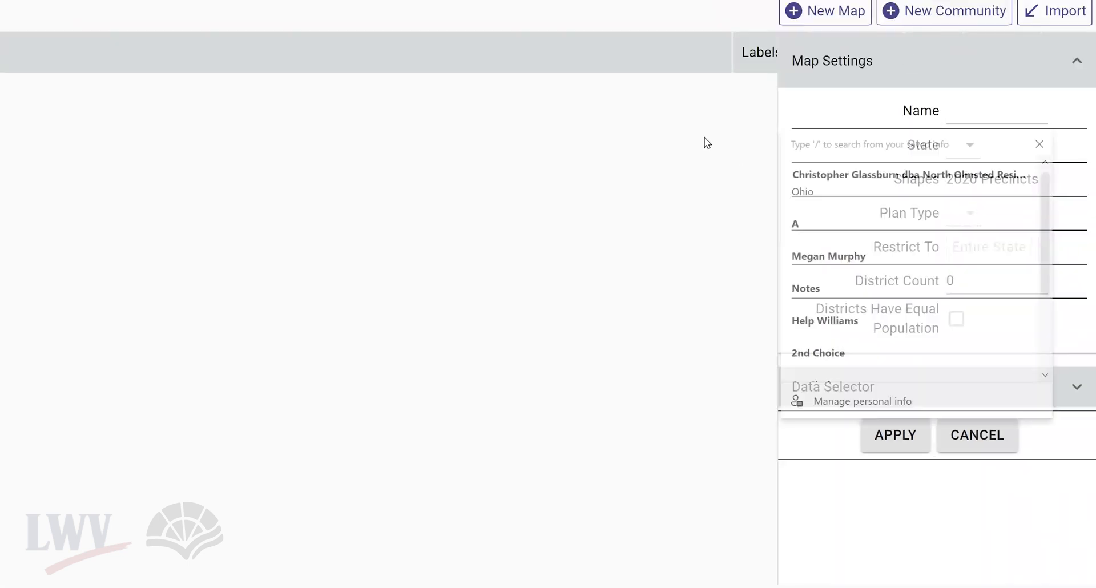
{"action": "left_click", "coordinate": [956, 110]}
{"action": "type", "text": "E"}
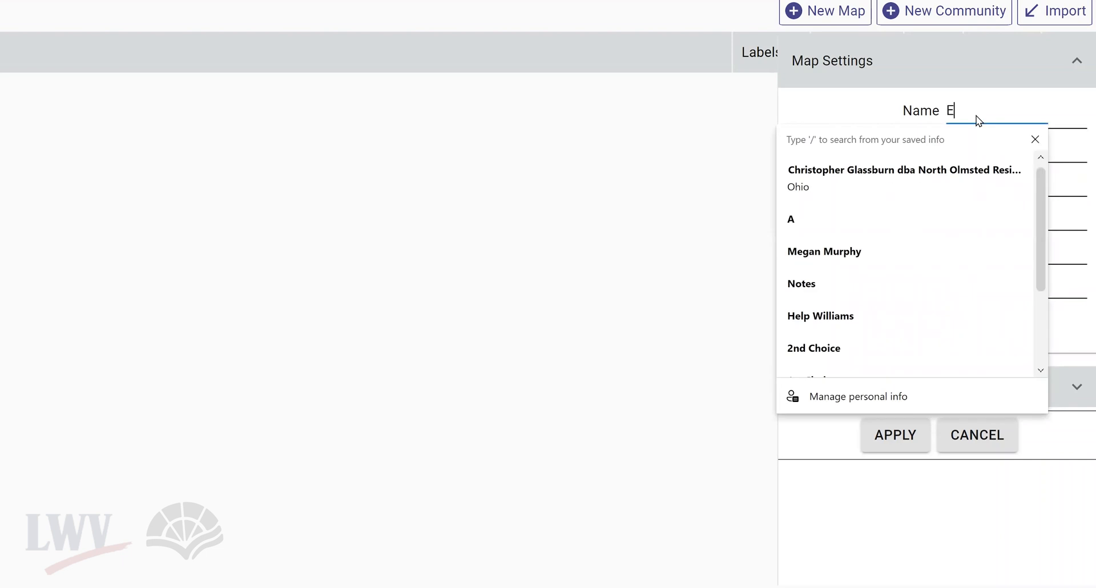
{"action": "type", "text": "uclid"}
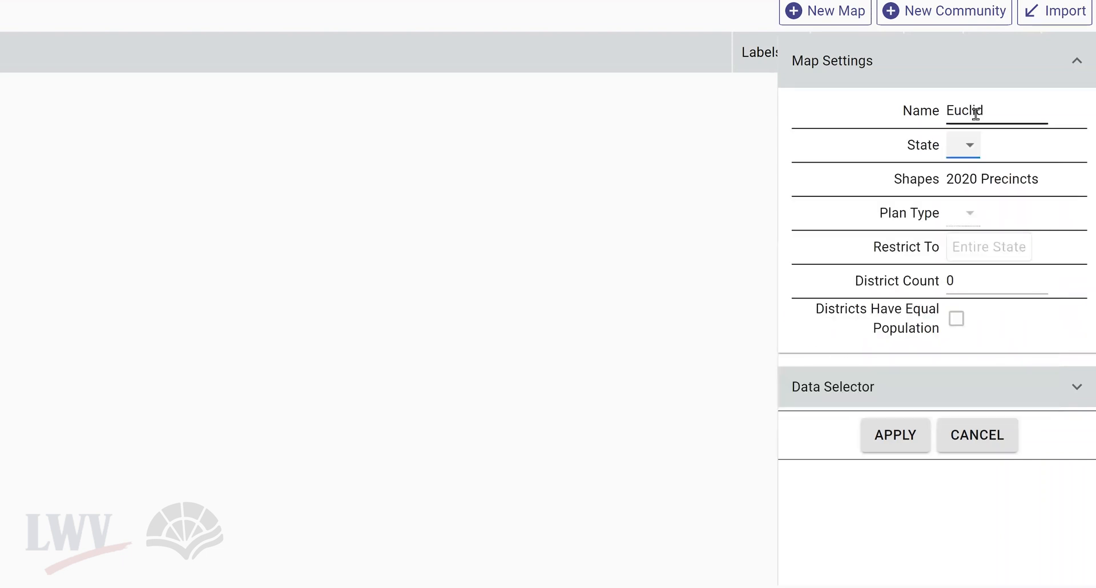
Step: Set the new map's state to Ohio, its shapes to 2020 Precincts and its plan type to Other
{"action": "left_click", "coordinate": [967, 159]}
{"action": "scroll", "coordinate": [967, 166], "scroll_direction": "down", "scroll_amount": 13}
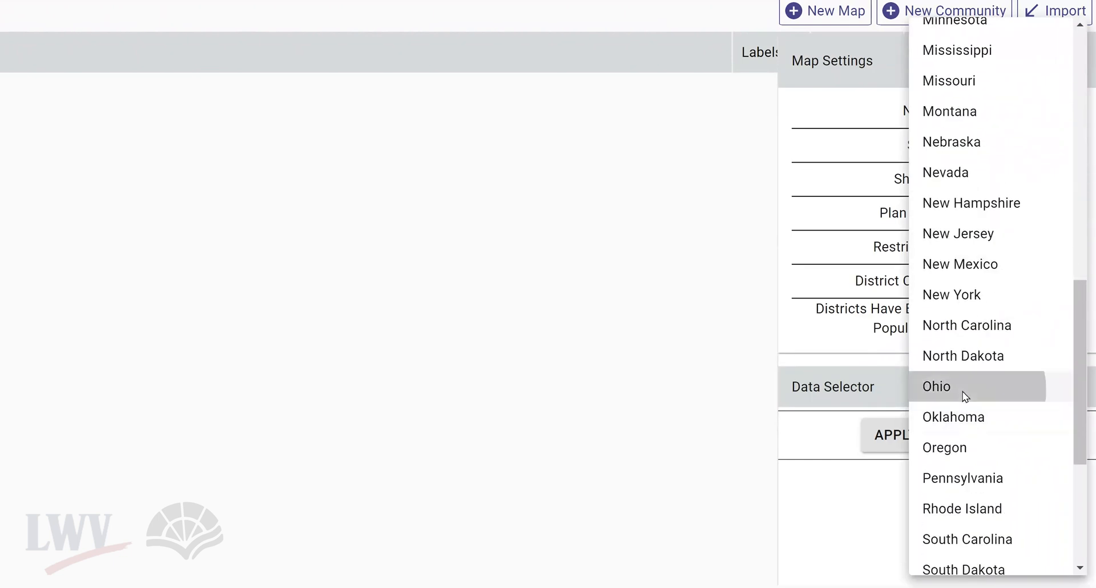
{"action": "left_click", "coordinate": [962, 393]}
{"action": "left_click", "coordinate": [1026, 190]}
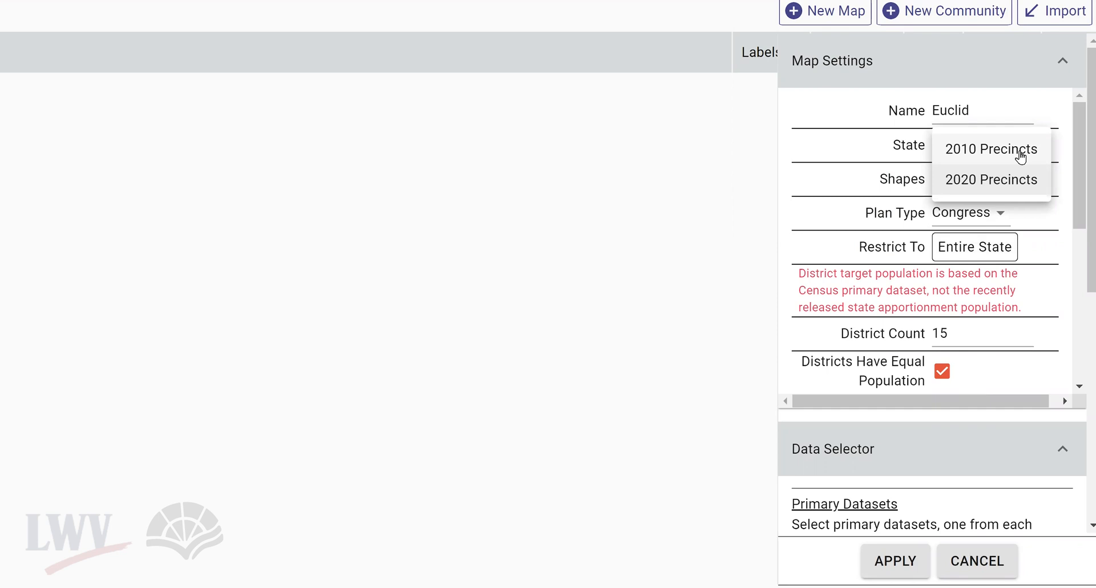
{"action": "left_click", "coordinate": [1023, 189]}
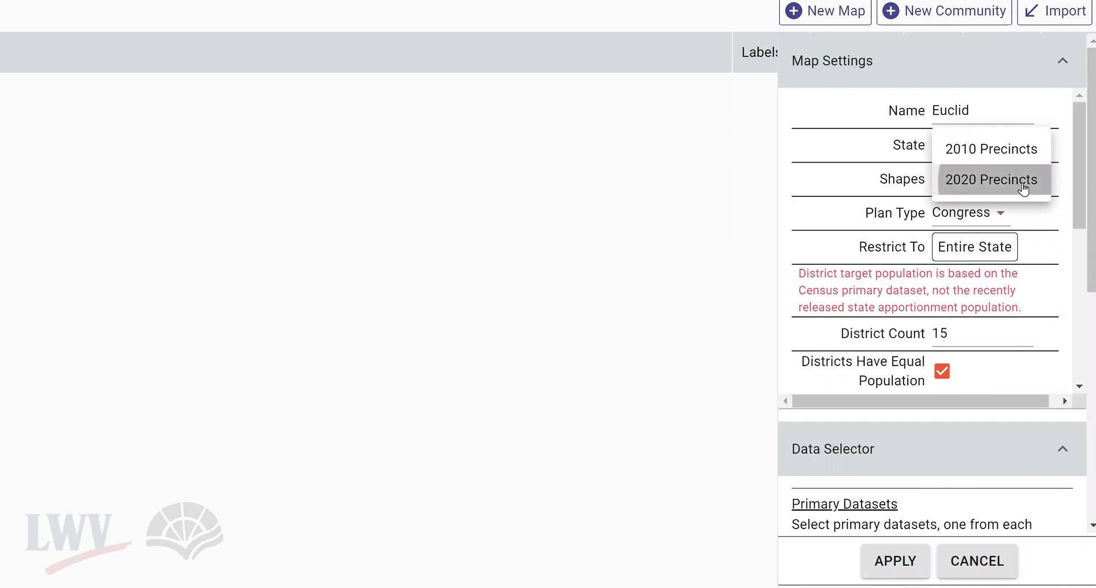
{"action": "left_click", "coordinate": [986, 214]}
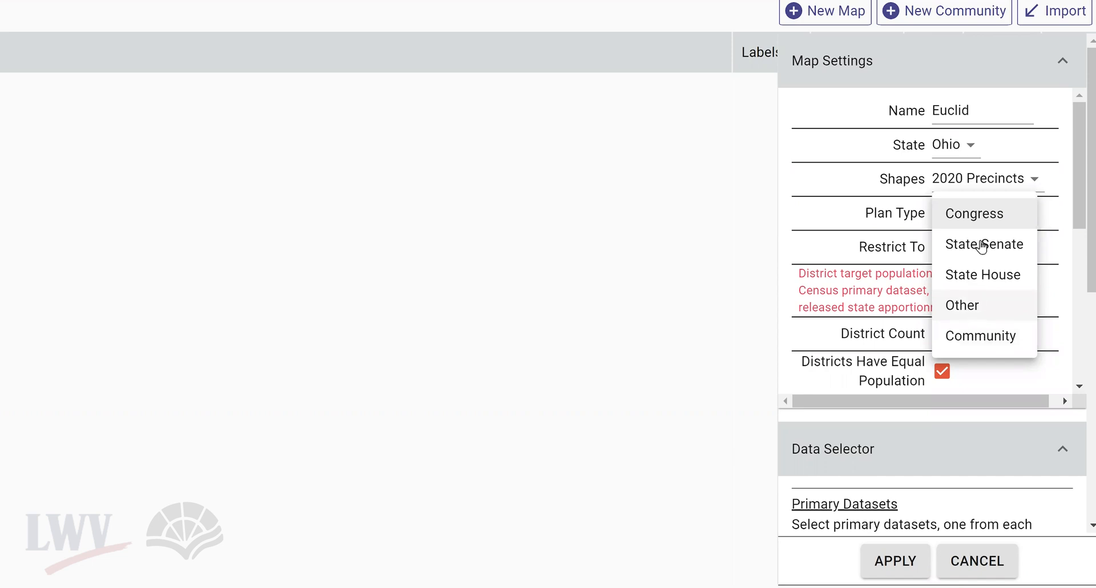
{"action": "left_click", "coordinate": [984, 310]}
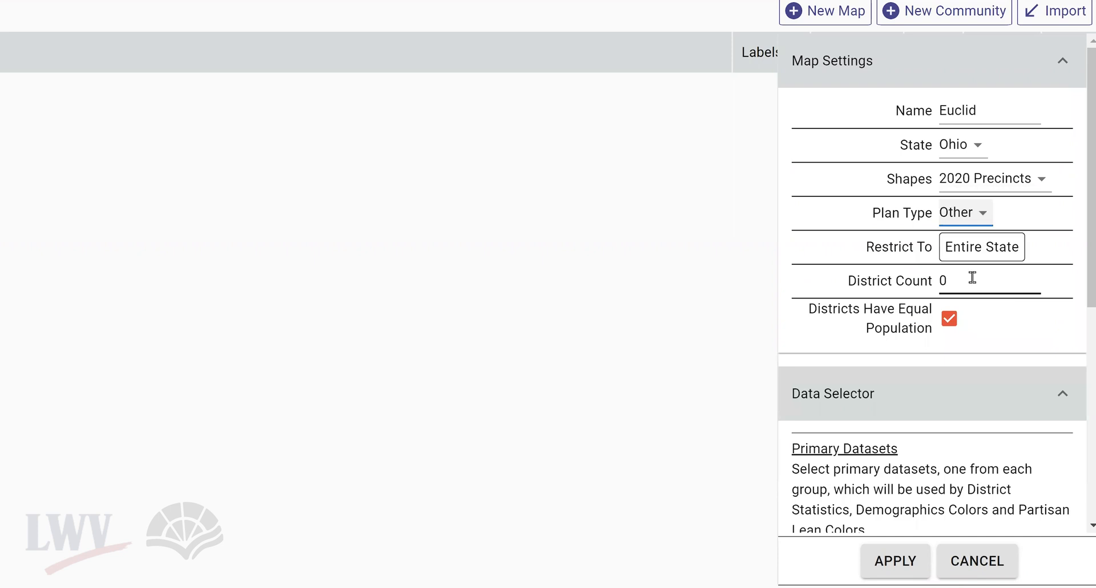
Step: Restrict the new map's region to the city of Euclid
{"action": "left_click", "coordinate": [996, 301]}
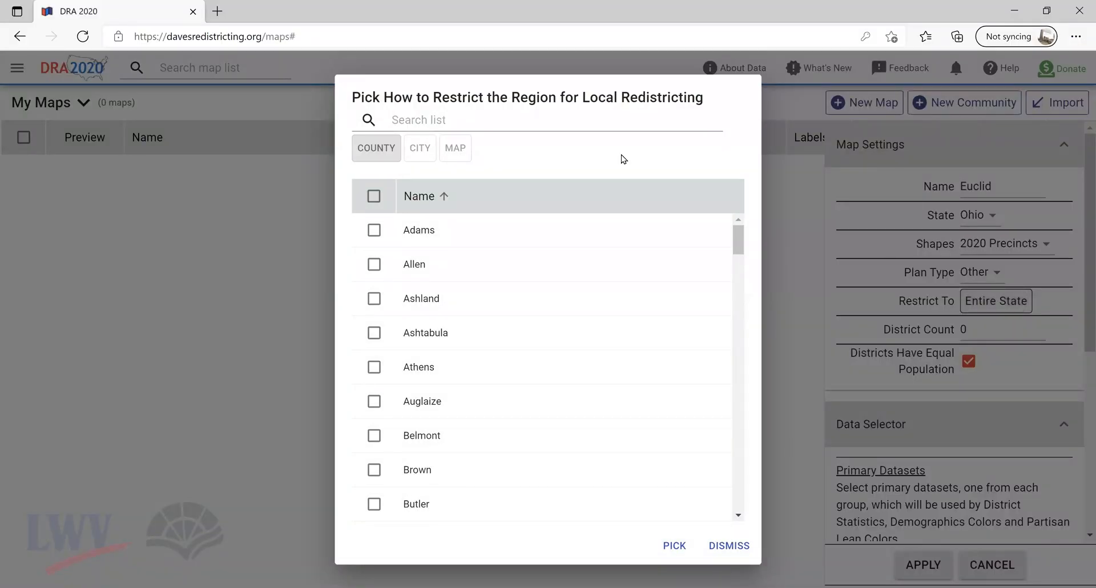
{"action": "left_click", "coordinate": [421, 153]}
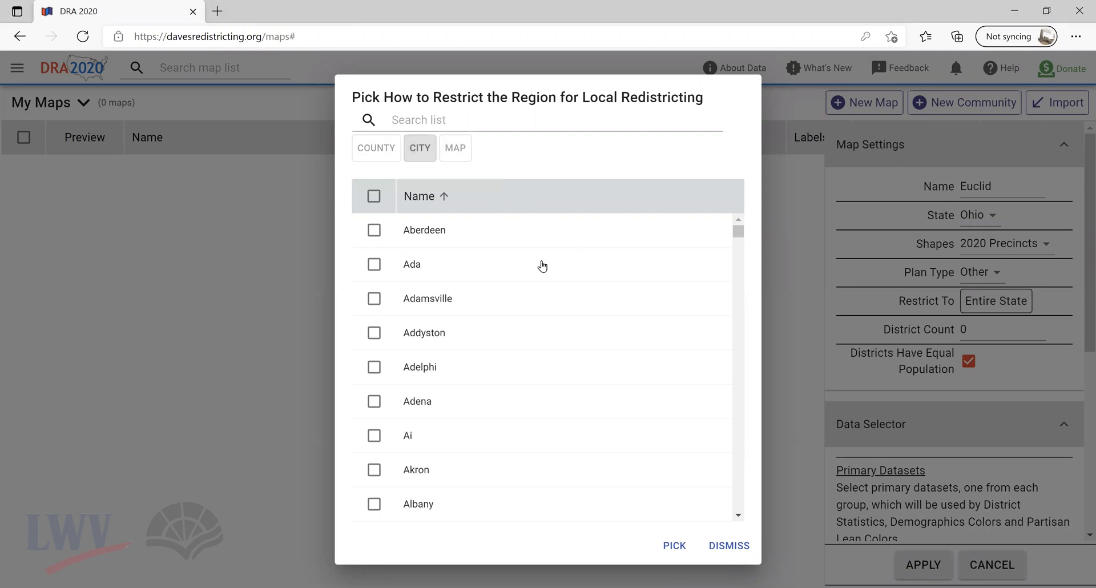
{"action": "scroll", "coordinate": [685, 257], "scroll_direction": "down", "scroll_amount": 1}
{"action": "left_click_drag", "start_coordinate": [738, 234], "coordinate": [738, 303]}
{"action": "scroll", "coordinate": [464, 434], "scroll_direction": "down", "scroll_amount": 7}
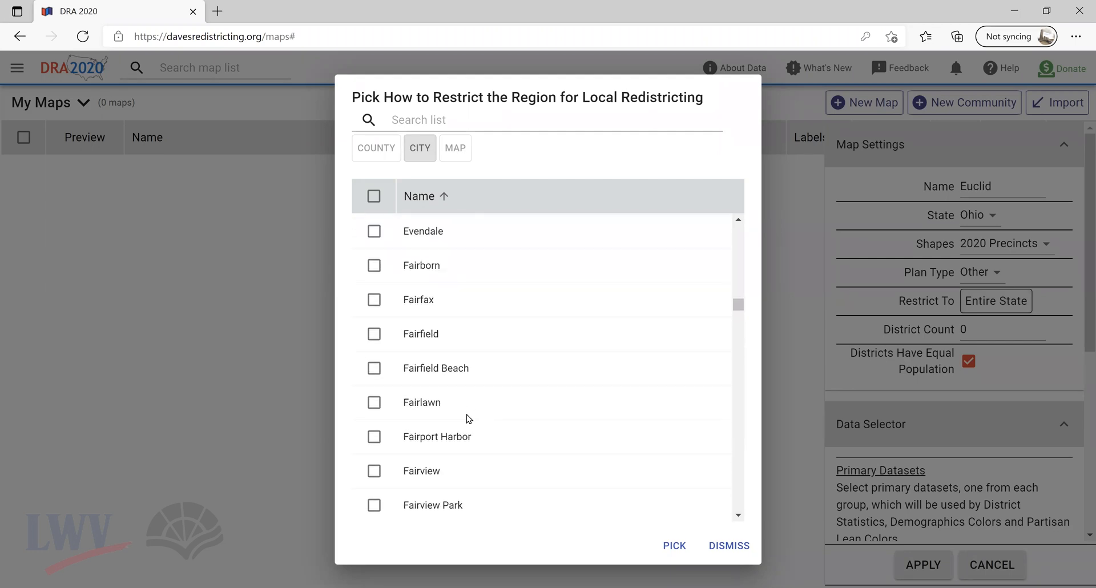
{"action": "scroll", "coordinate": [484, 365], "scroll_direction": "up", "scroll_amount": 3}
{"action": "left_click", "coordinate": [373, 305]}
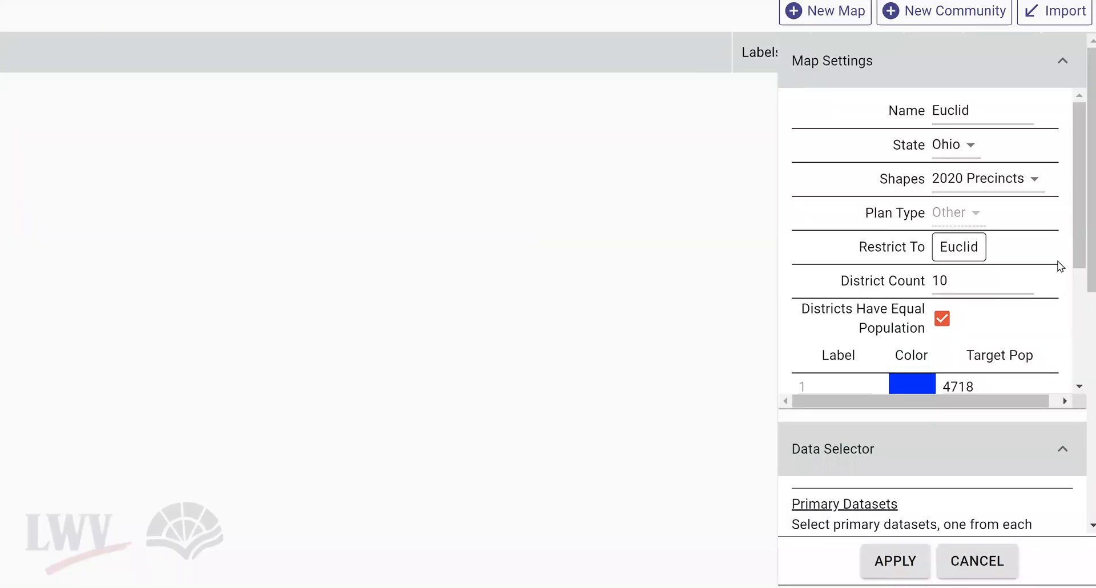
Step: Set the district count to 7 and review each district's color and target population
{"action": "left_click_drag", "start_coordinate": [980, 327], "coordinate": [920, 327]}
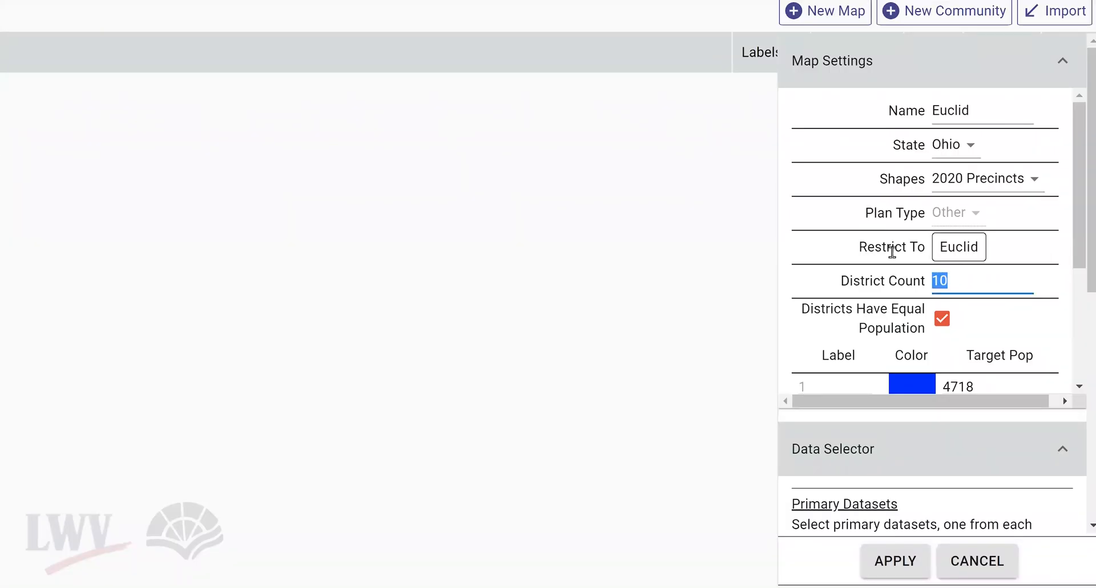
{"action": "type", "text": "7"}
{"action": "scroll", "coordinate": [1022, 262], "scroll_direction": "down", "scroll_amount": 1}
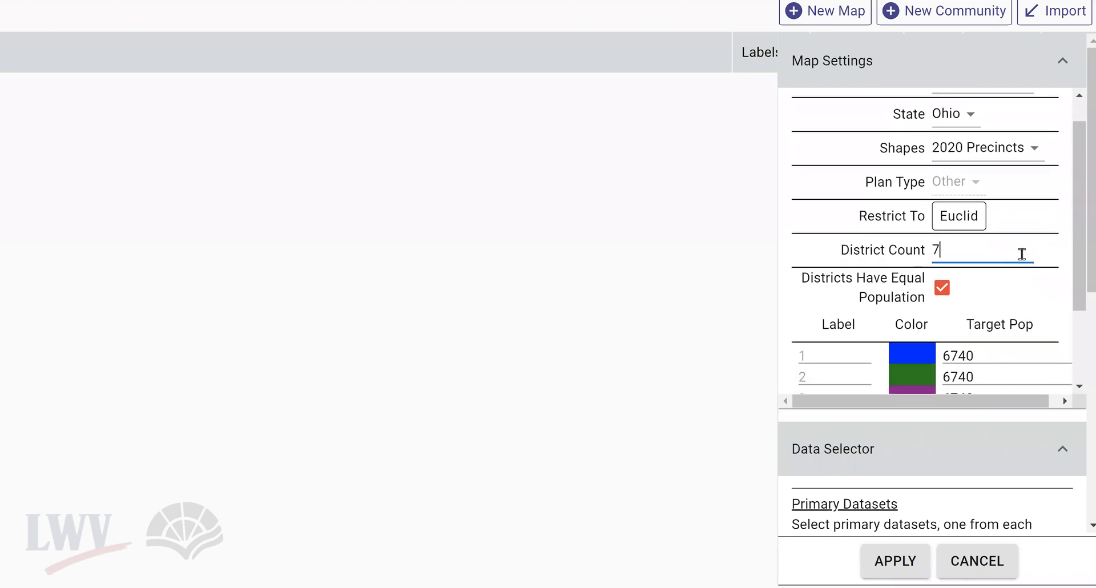
{"action": "scroll", "coordinate": [1022, 252], "scroll_direction": "down", "scroll_amount": 3}
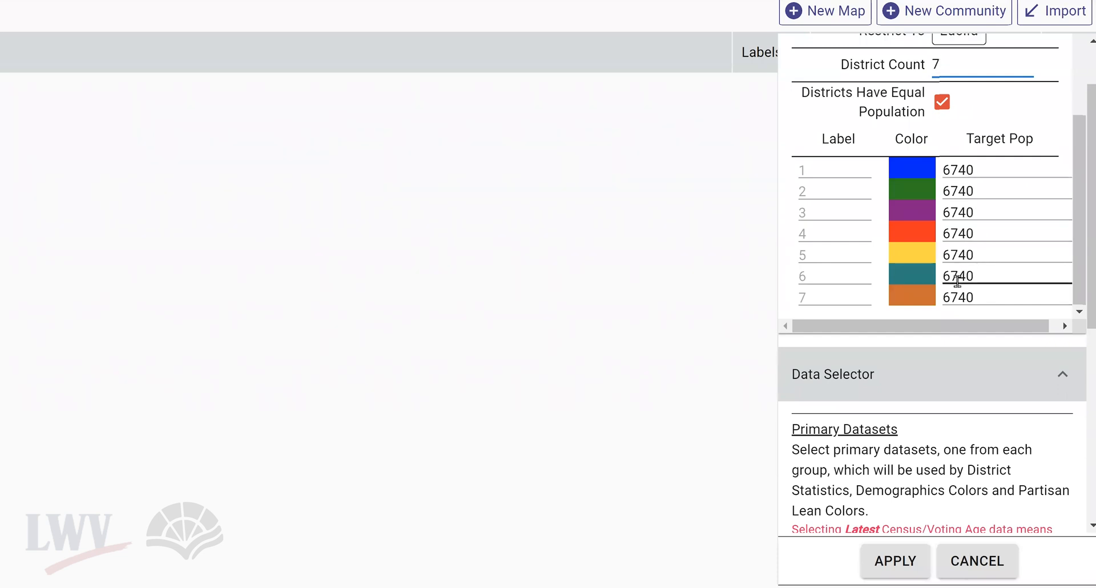
{"action": "scroll", "coordinate": [979, 354], "scroll_direction": "down", "scroll_amount": 3}
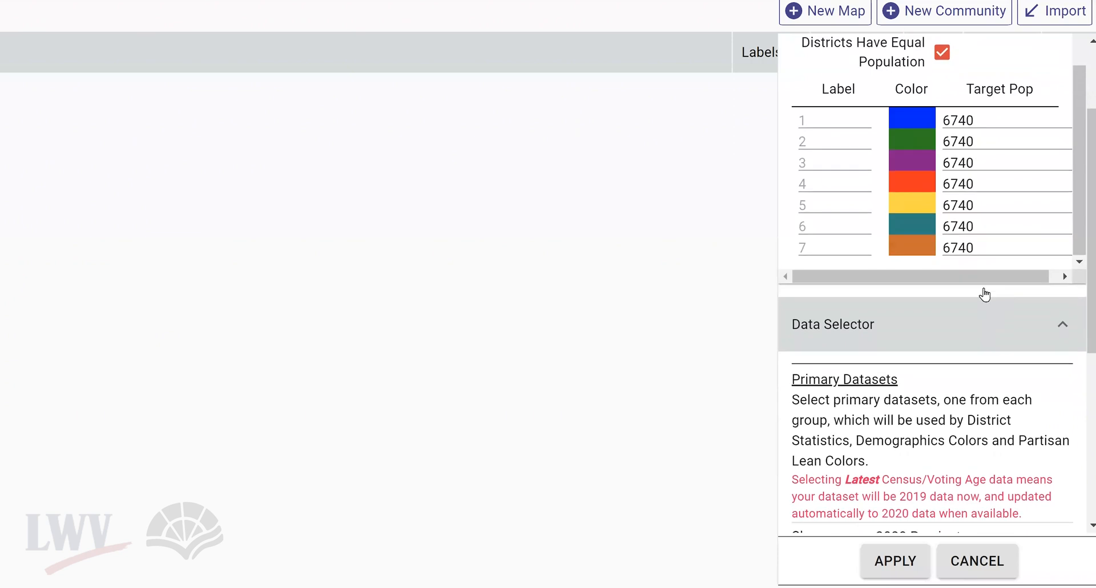
Step: Review the primary datasets, keeping Latest Total Population for the census and Latest Voting Age Pop for voting age
{"action": "scroll", "coordinate": [965, 240], "scroll_direction": "down", "scroll_amount": 5}
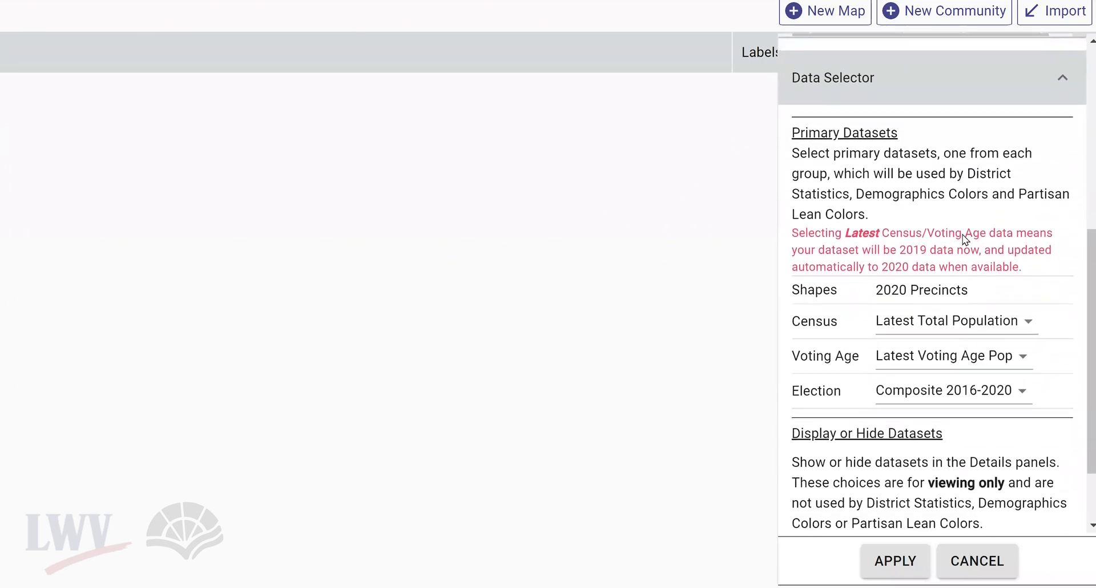
{"action": "scroll", "coordinate": [982, 274], "scroll_direction": "down", "scroll_amount": 1}
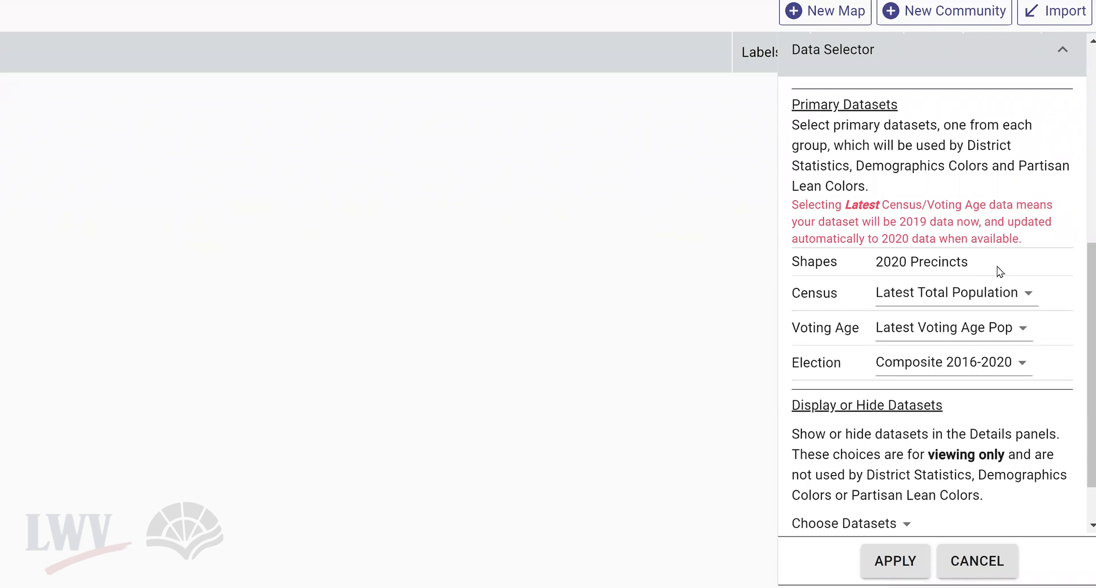
{"action": "left_click", "coordinate": [997, 301]}
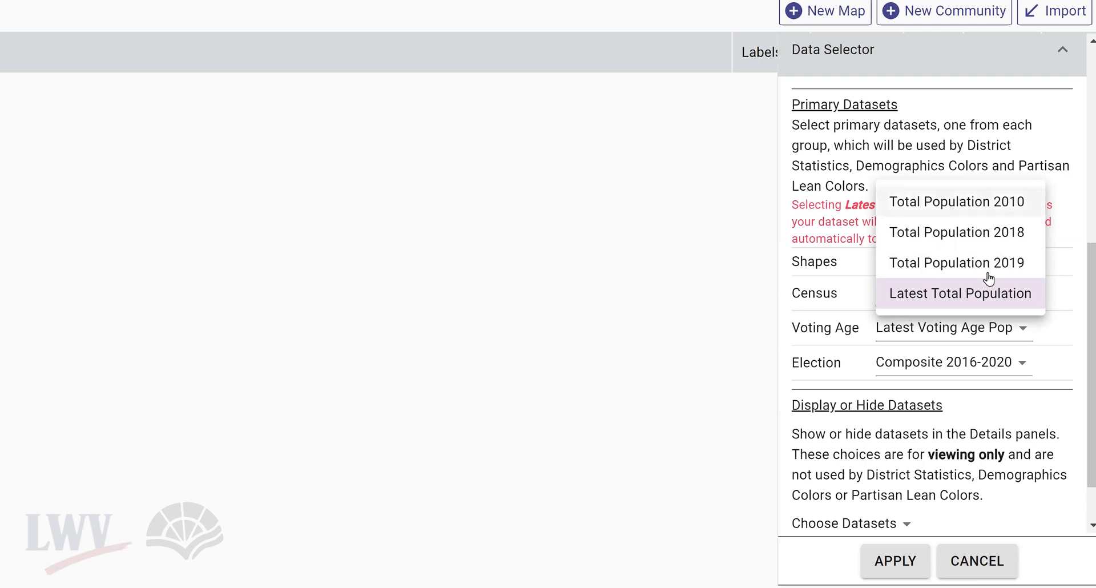
{"action": "left_click", "coordinate": [965, 302]}
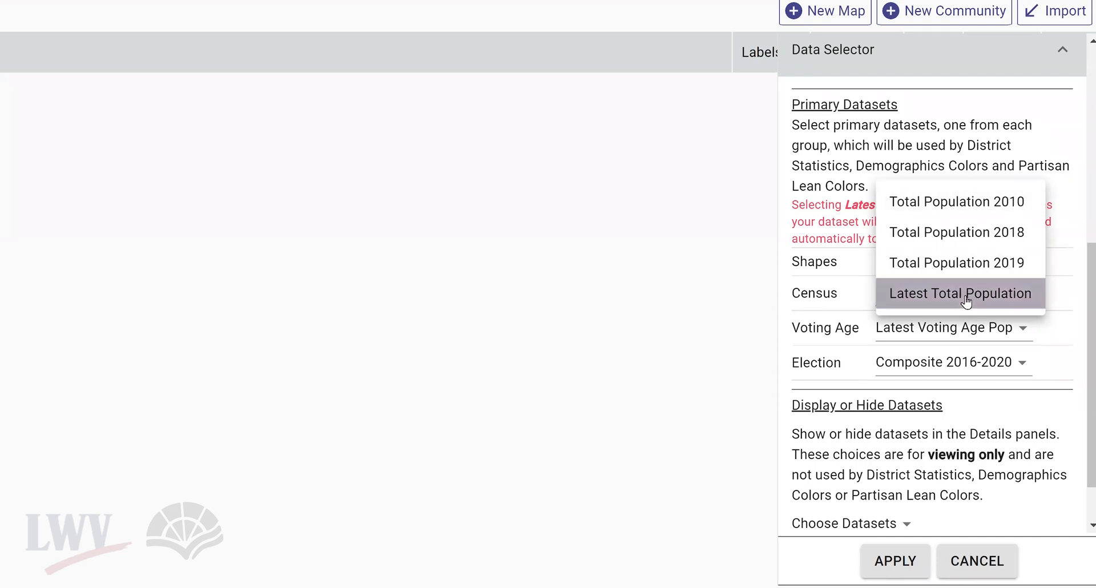
{"action": "scroll", "coordinate": [946, 308], "scroll_direction": "down", "scroll_amount": 1}
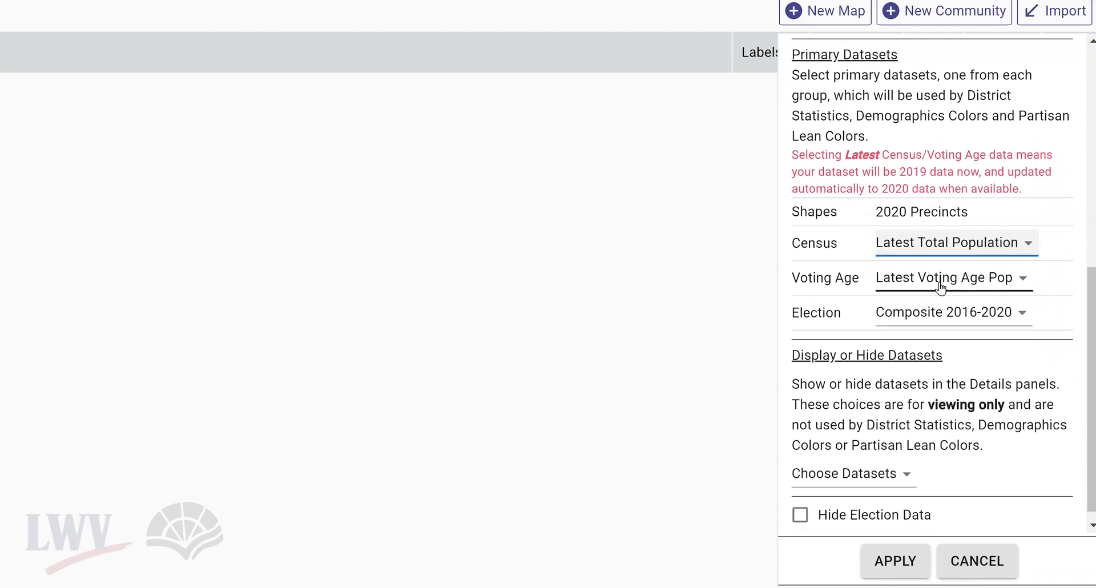
{"action": "left_click", "coordinate": [943, 285]}
{"action": "left_click", "coordinate": [941, 288]}
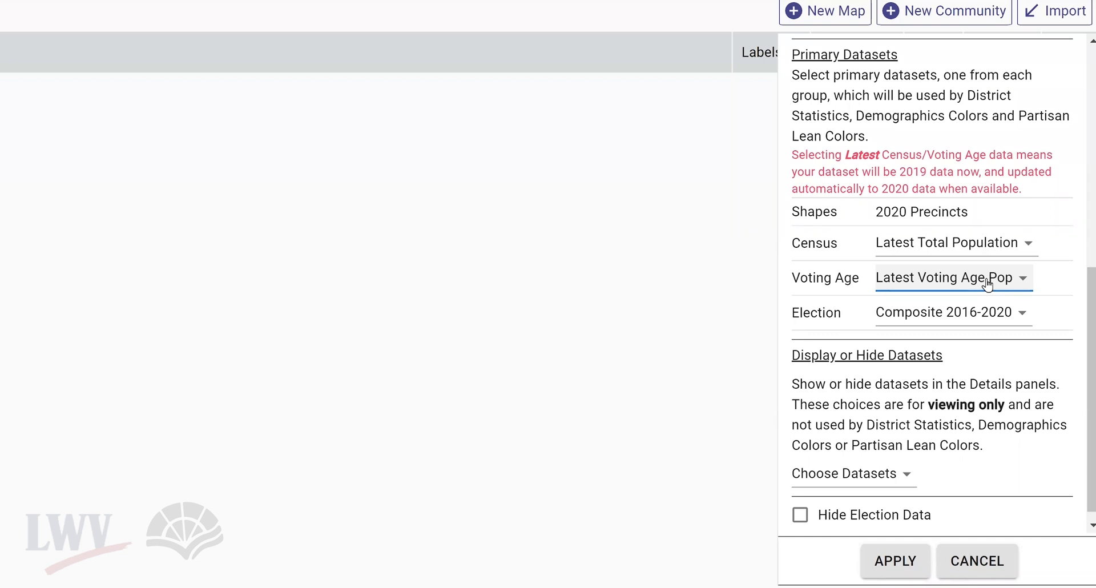
Step: Keep Composite 2016-2020 as the election dataset and apply the settings to create the Euclid map
{"action": "left_click", "coordinate": [969, 323]}
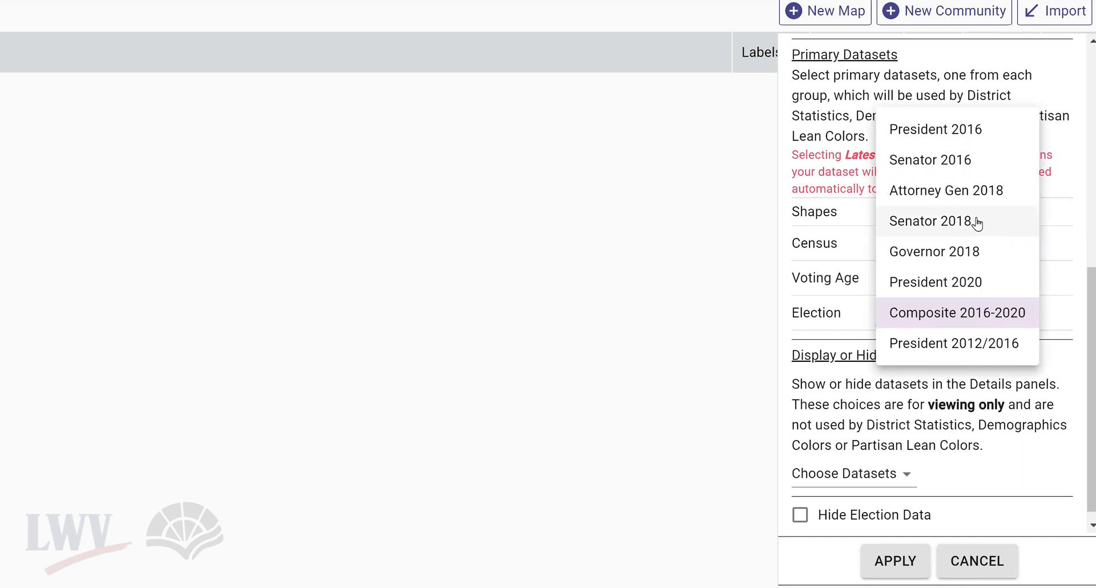
{"action": "left_click", "coordinate": [993, 320]}
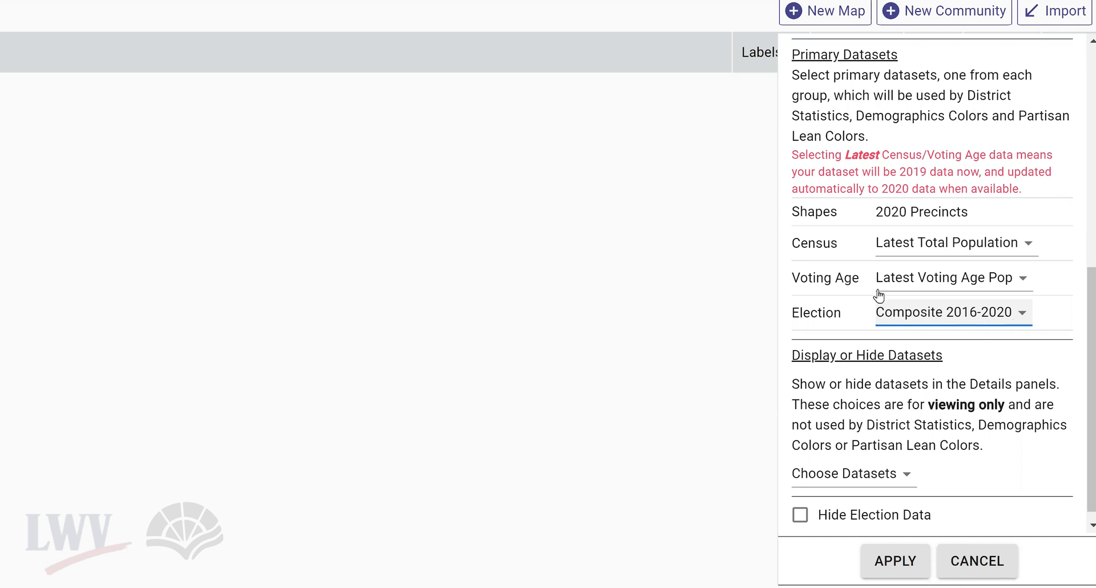
{"action": "scroll", "coordinate": [897, 325], "scroll_direction": "down", "scroll_amount": 1}
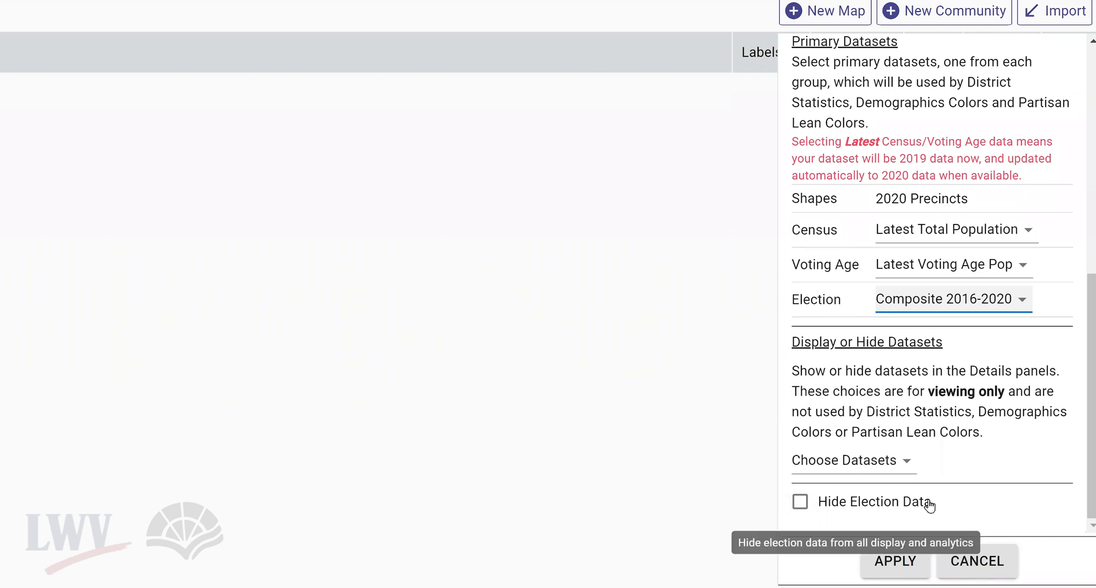
{"action": "left_click", "coordinate": [895, 562]}
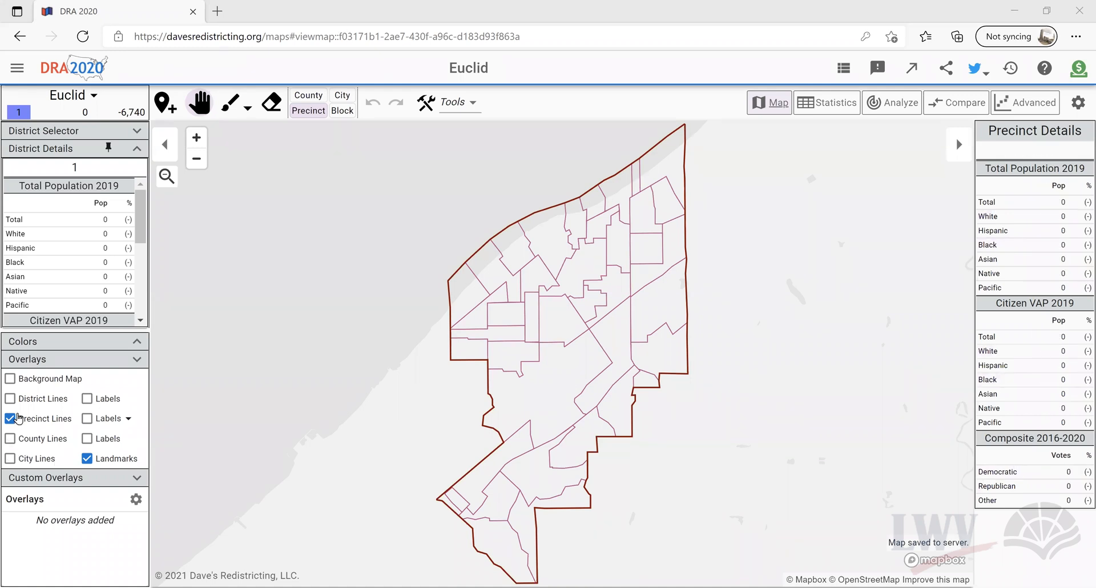
Step: Display the background map under the precinct lines and look over Euclid's streets and precincts
{"action": "left_click", "coordinate": [10, 380]}
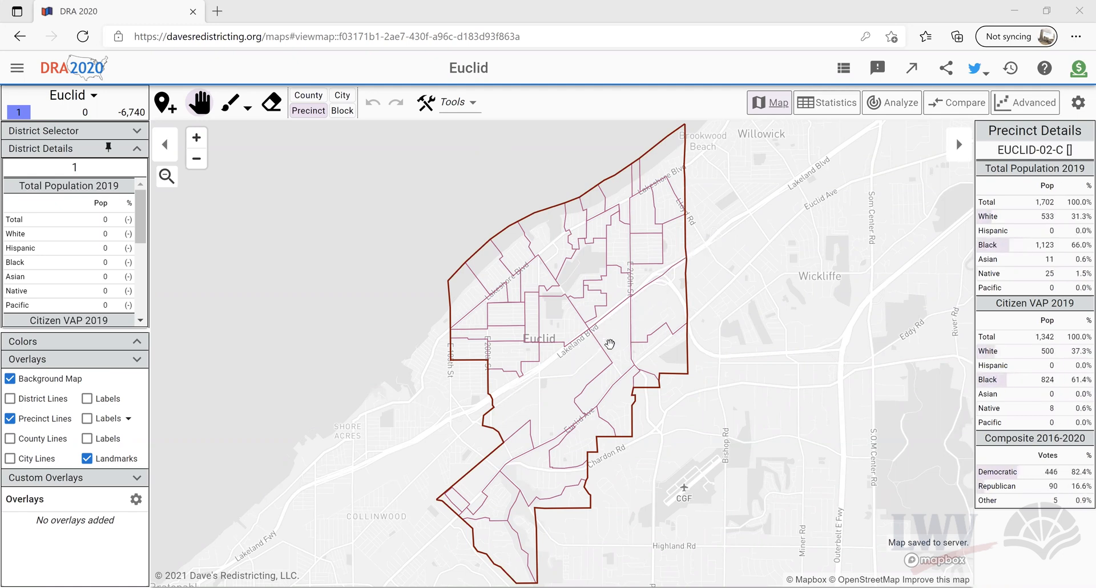
{"action": "scroll", "coordinate": [593, 345], "scroll_direction": "up", "scroll_amount": 1}
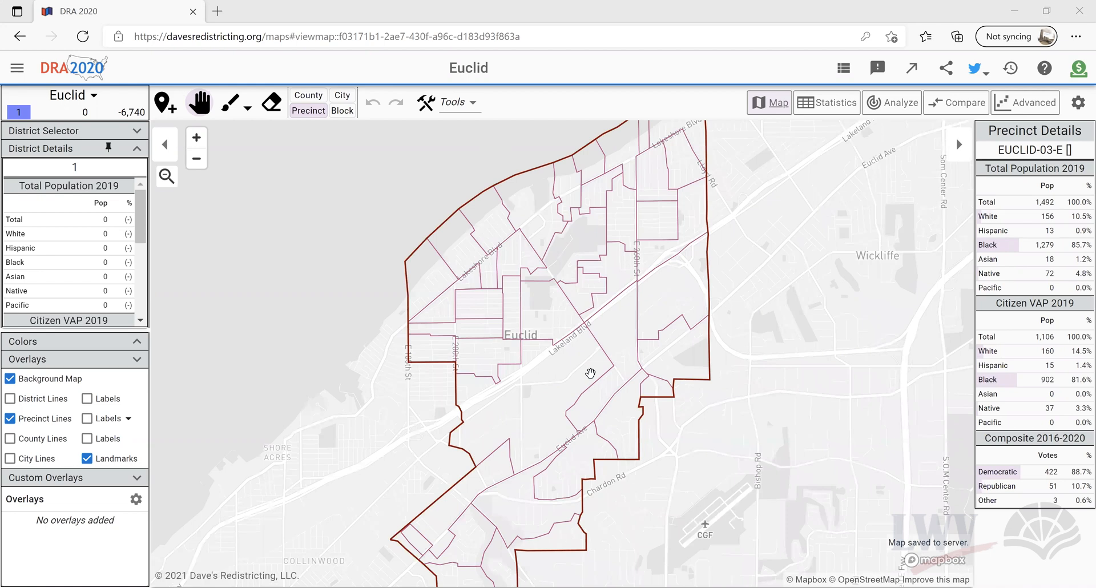
{"action": "scroll", "coordinate": [591, 373], "scroll_direction": "up", "scroll_amount": 1}
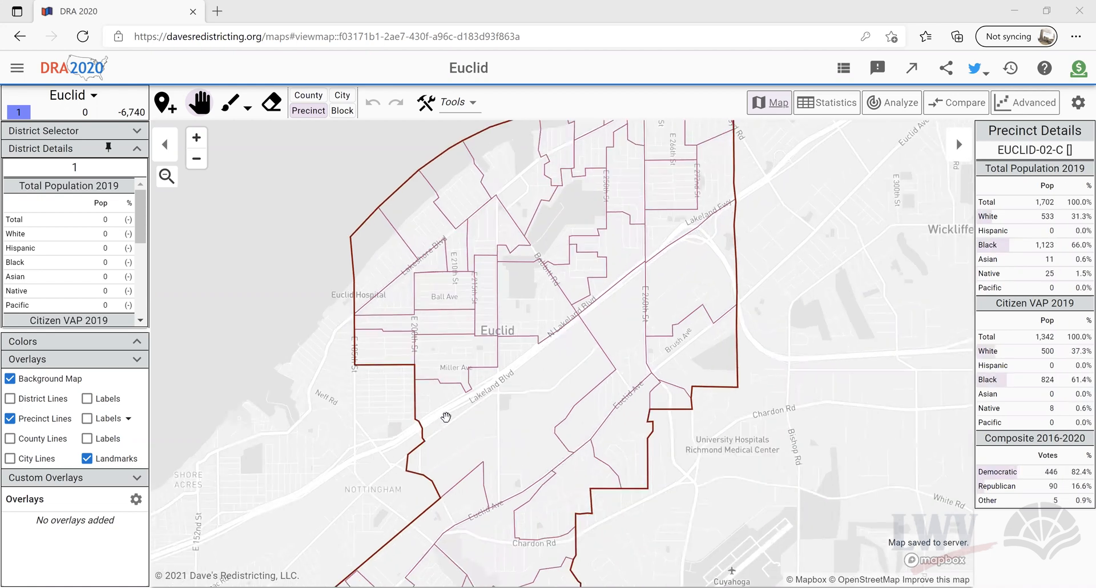
{"action": "scroll", "coordinate": [481, 418], "scroll_direction": "down", "scroll_amount": 1}
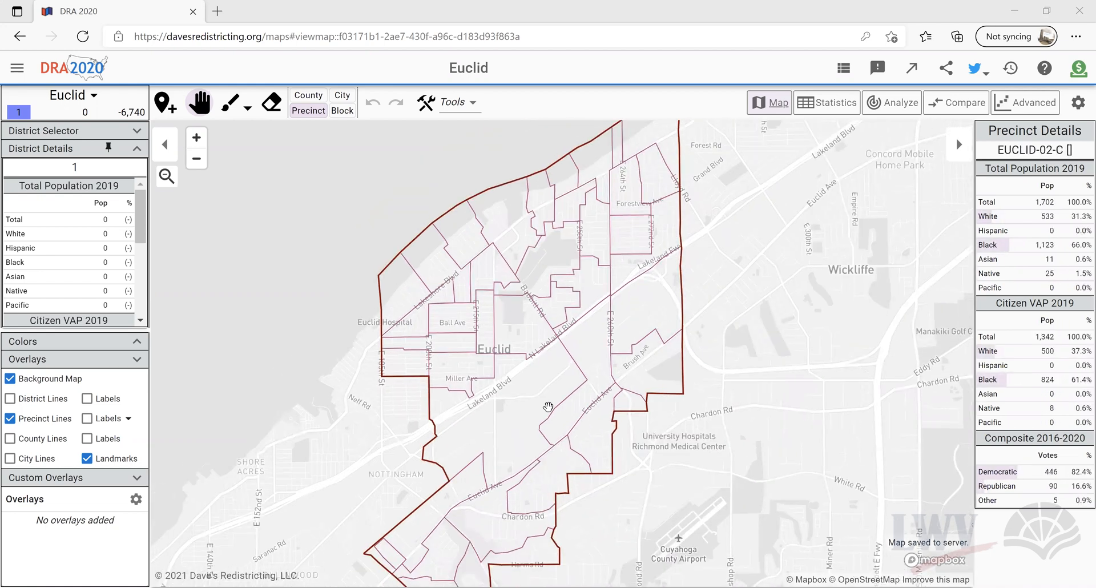
{"action": "left_click_drag", "start_coordinate": [548, 406], "coordinate": [598, 395]}
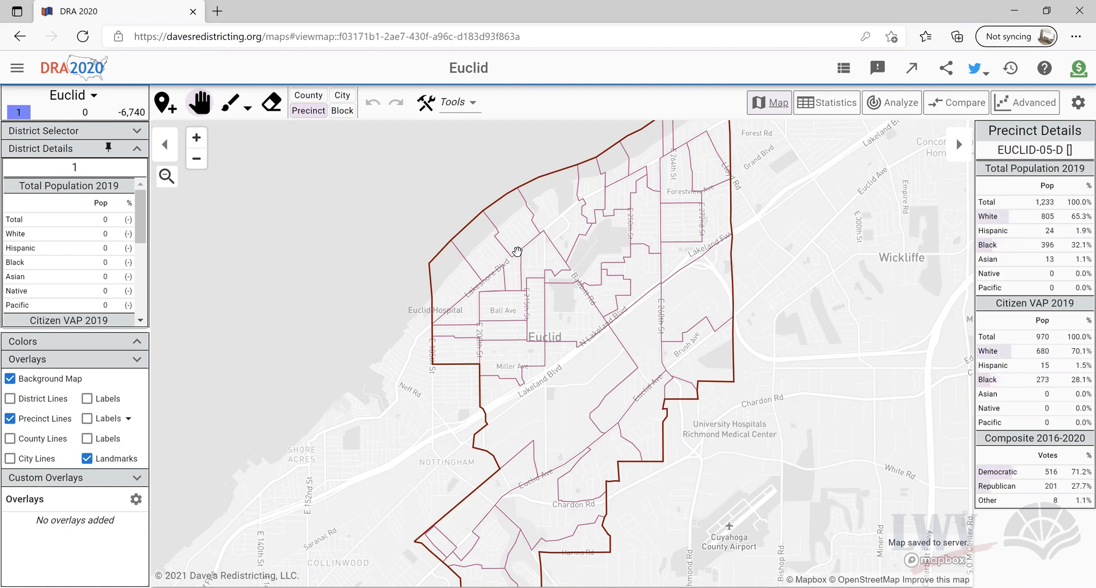
{"action": "left_click_drag", "start_coordinate": [544, 318], "coordinate": [613, 338]}
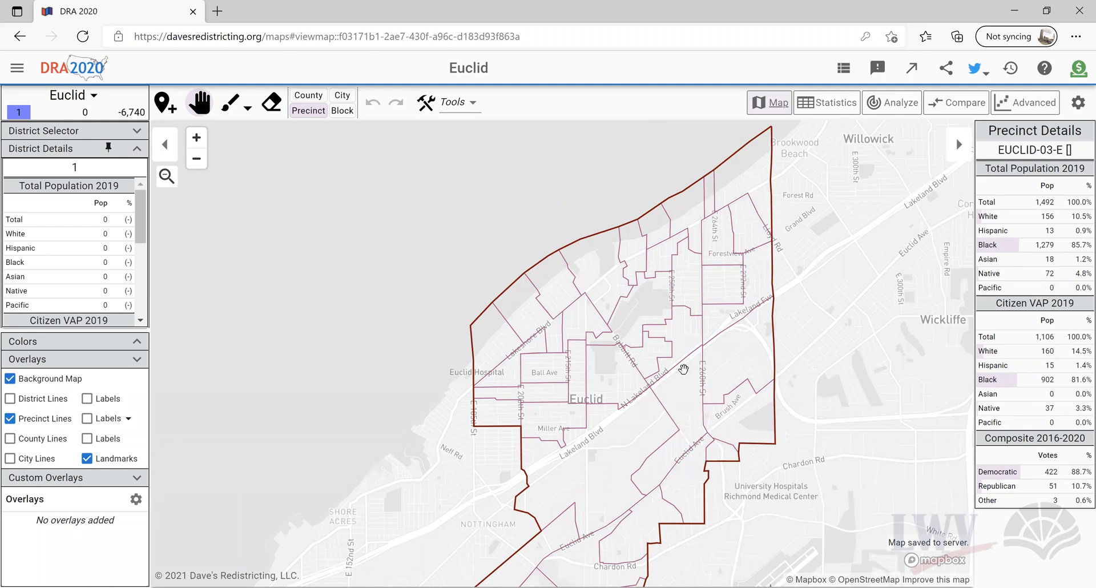
{"action": "scroll", "coordinate": [683, 369], "scroll_direction": "down", "scroll_amount": 2}
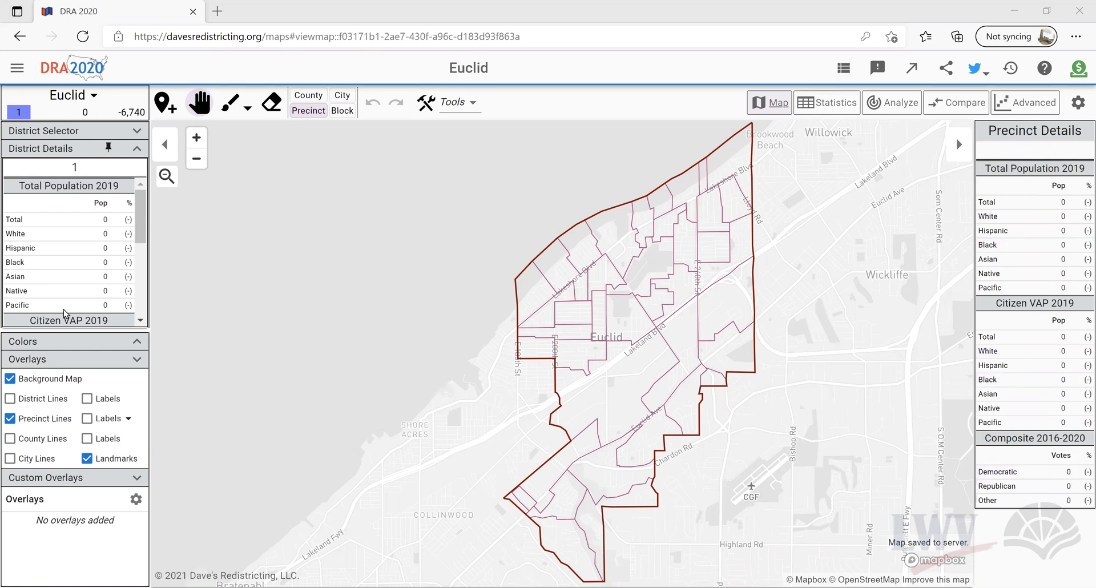
Step: Assign the whole city of Euclid to district 1 at city level and examine its district details
{"action": "left_click", "coordinate": [342, 95]}
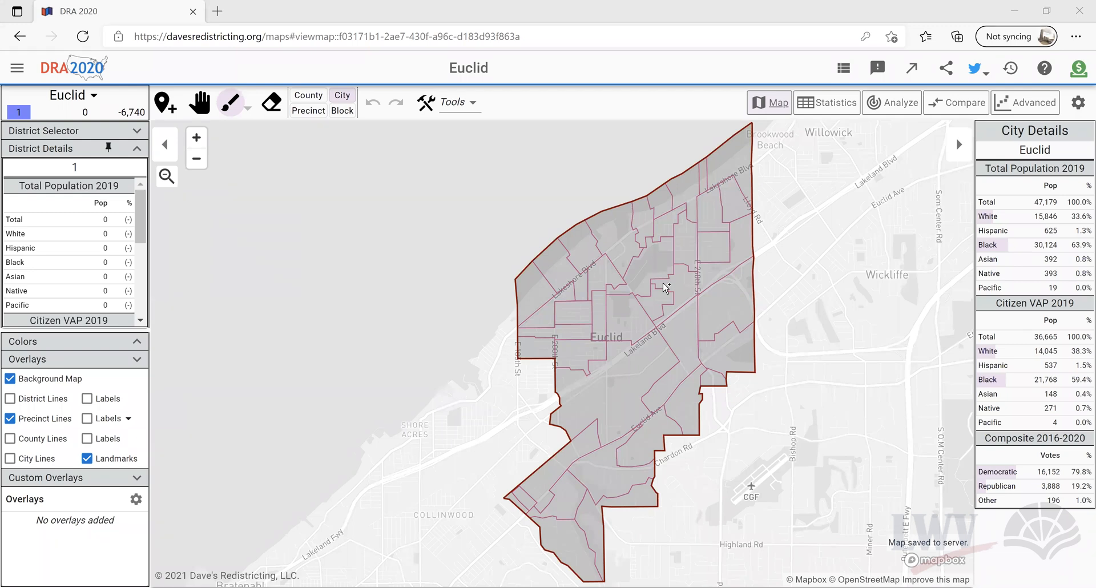
{"action": "left_click", "coordinate": [663, 282]}
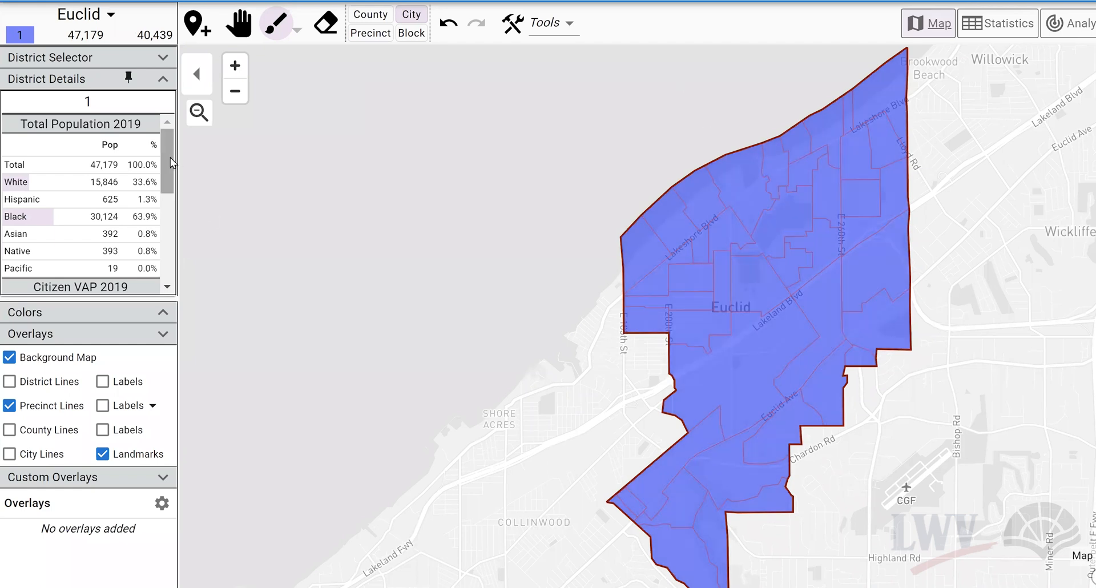
{"action": "left_click_drag", "start_coordinate": [171, 157], "coordinate": [170, 133]}
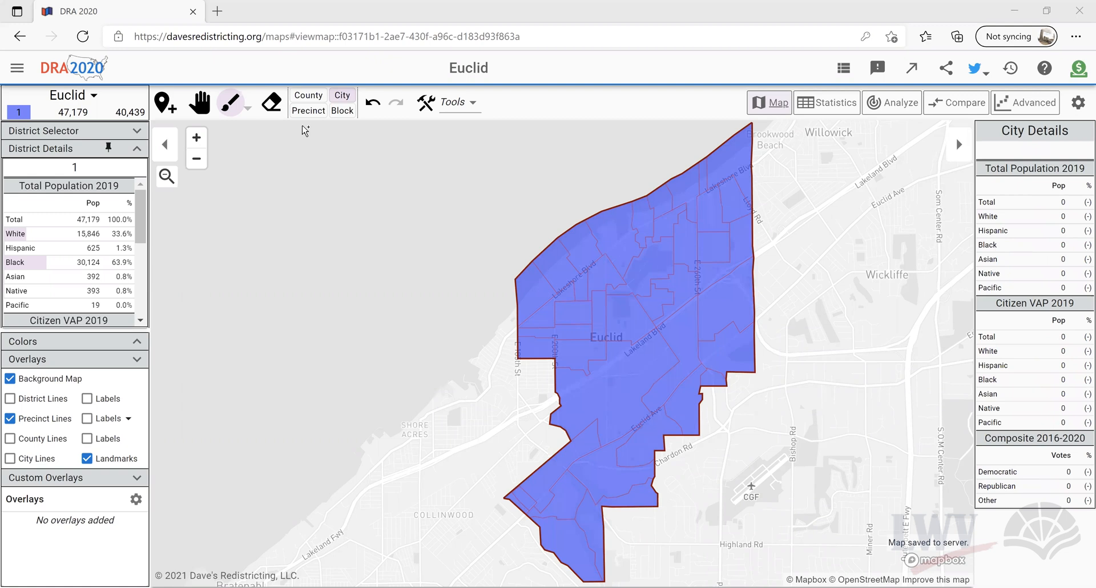
Step: Erase the district 1 assignment from the whole city of Euclid
{"action": "mouse_move", "coordinate": [664, 275]}
{"action": "left_click", "coordinate": [275, 102]}
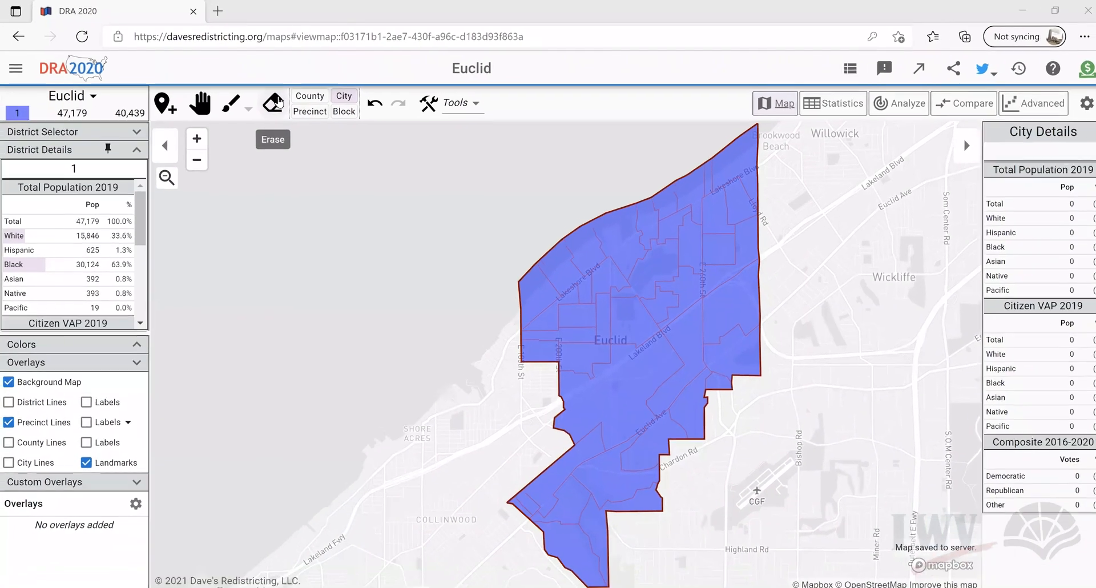
{"action": "left_click", "coordinate": [278, 102]}
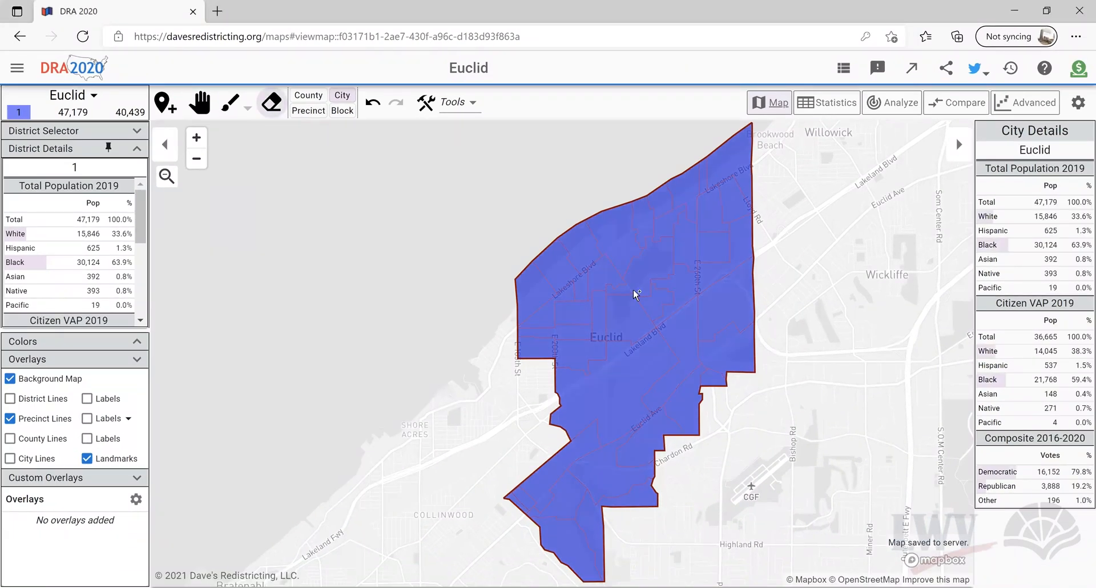
{"action": "left_click", "coordinate": [633, 289]}
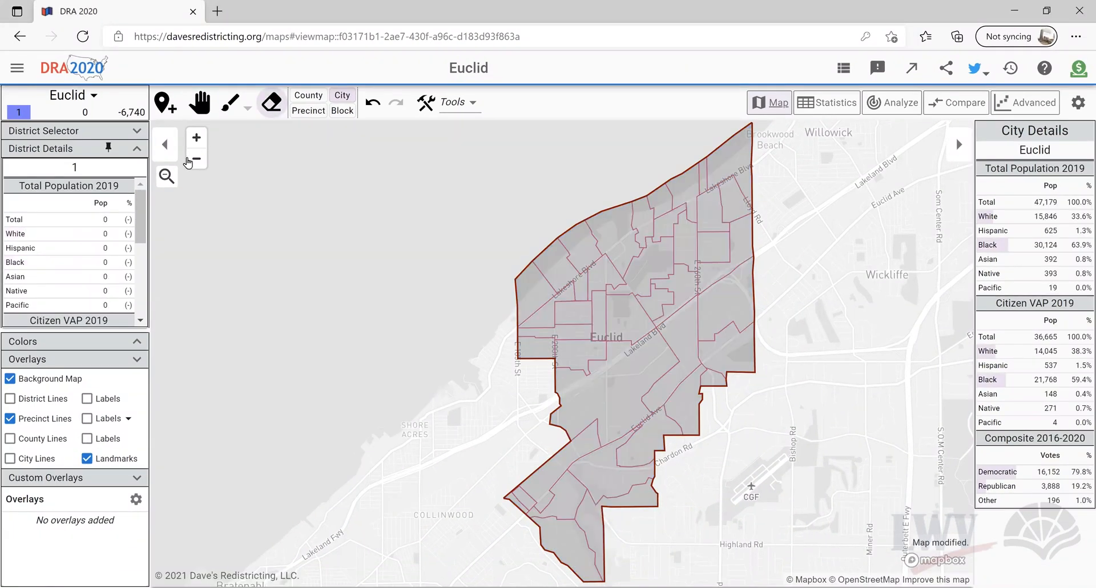
Step: Show the district selector in place of the district details and activate the paintbrush at precinct level
{"action": "left_click", "coordinate": [137, 148]}
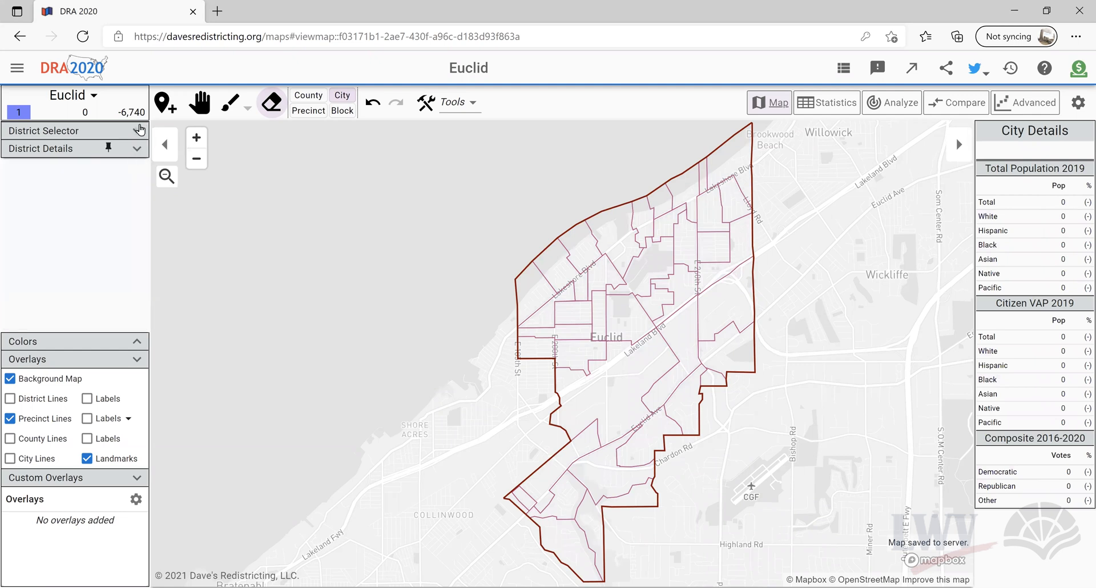
{"action": "left_click", "coordinate": [138, 130]}
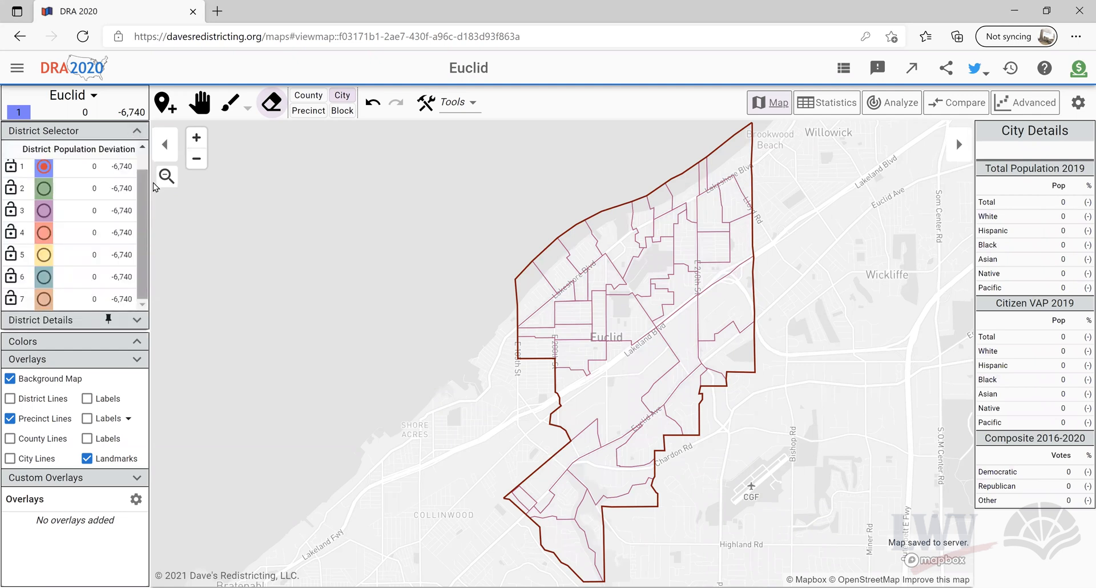
{"action": "left_click", "coordinate": [460, 103]}
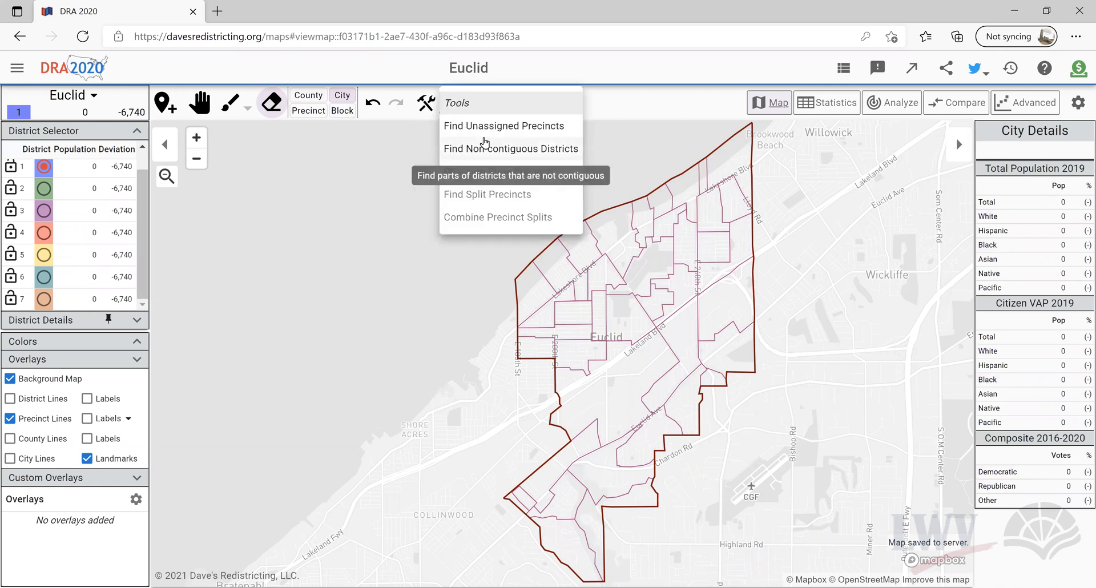
{"action": "left_click", "coordinate": [228, 105]}
{"action": "left_click", "coordinate": [318, 112]}
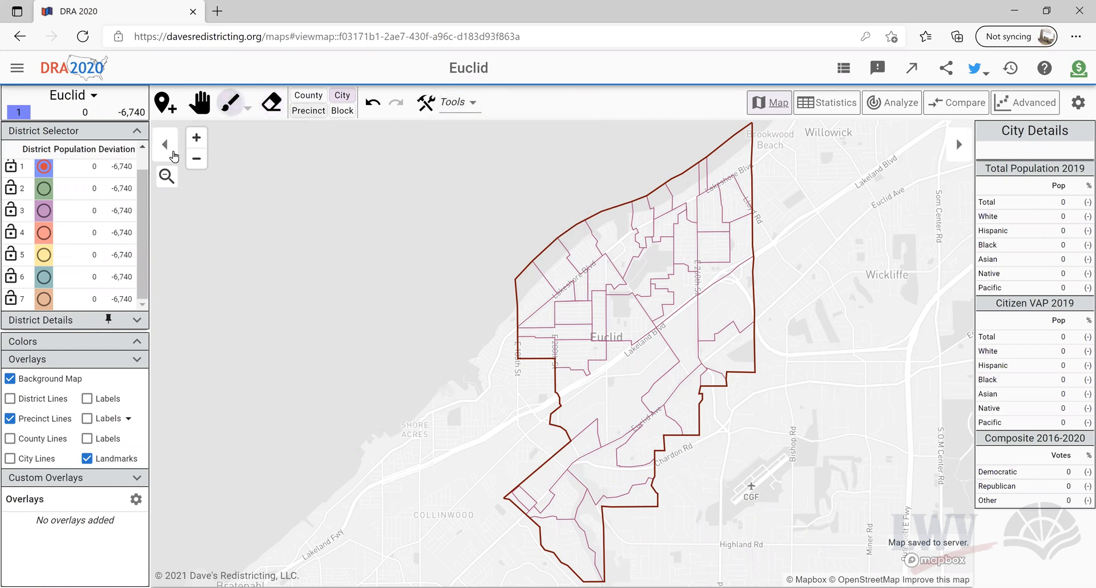
Step: Paint the northwestern lakeshore precincts of Euclid, including EUCLID-05-D and EUCLID-04-E, into district 1
{"action": "left_click", "coordinate": [541, 307]}
{"action": "left_click", "coordinate": [567, 276]}
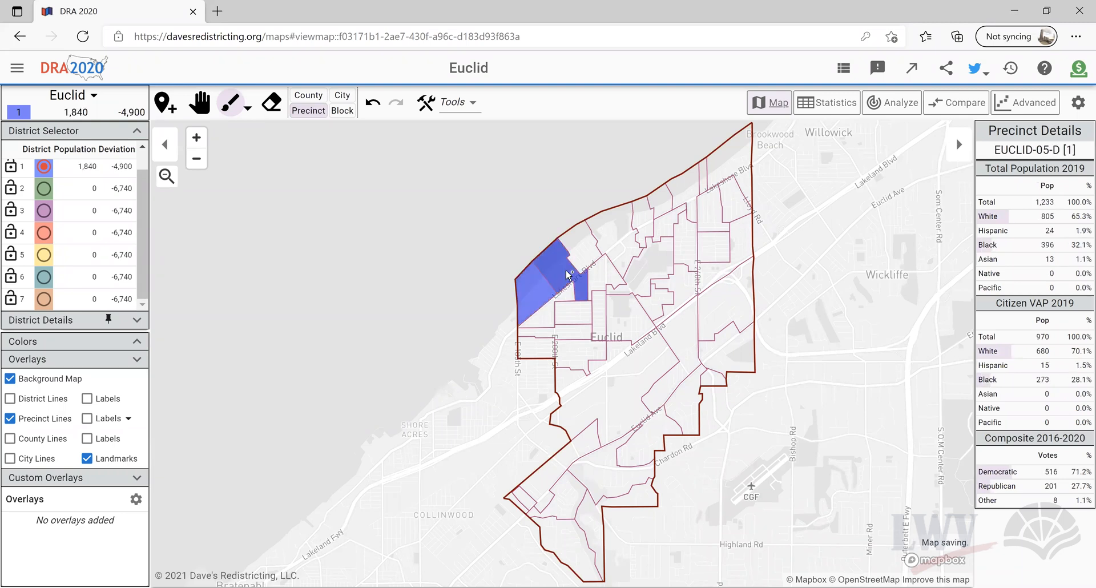
{"action": "left_click", "coordinate": [588, 264]}
{"action": "left_click", "coordinate": [610, 249]}
{"action": "left_click", "coordinate": [590, 291]}
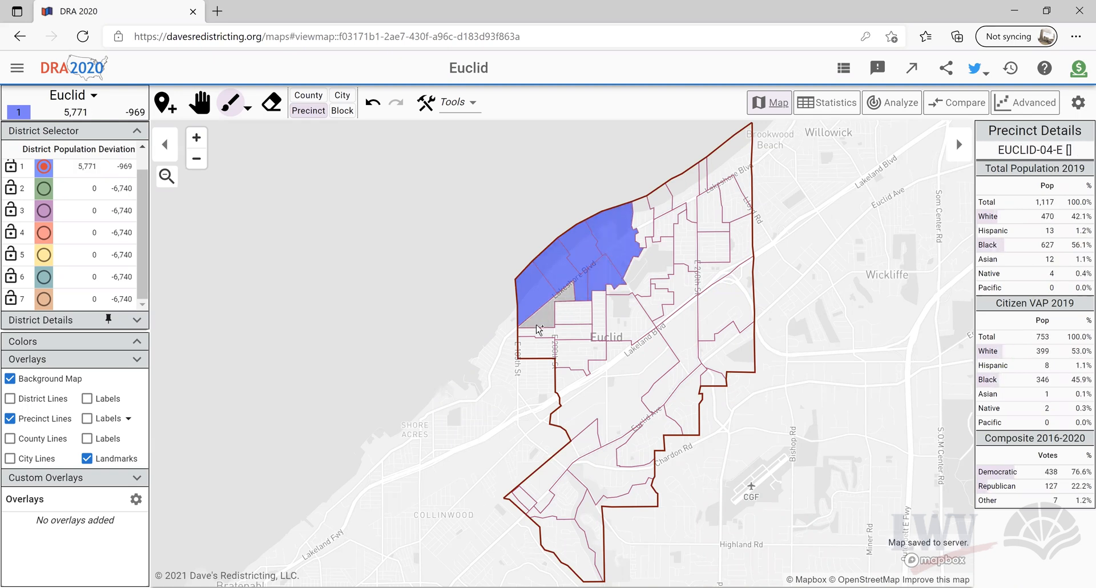
{"action": "left_click", "coordinate": [538, 329]}
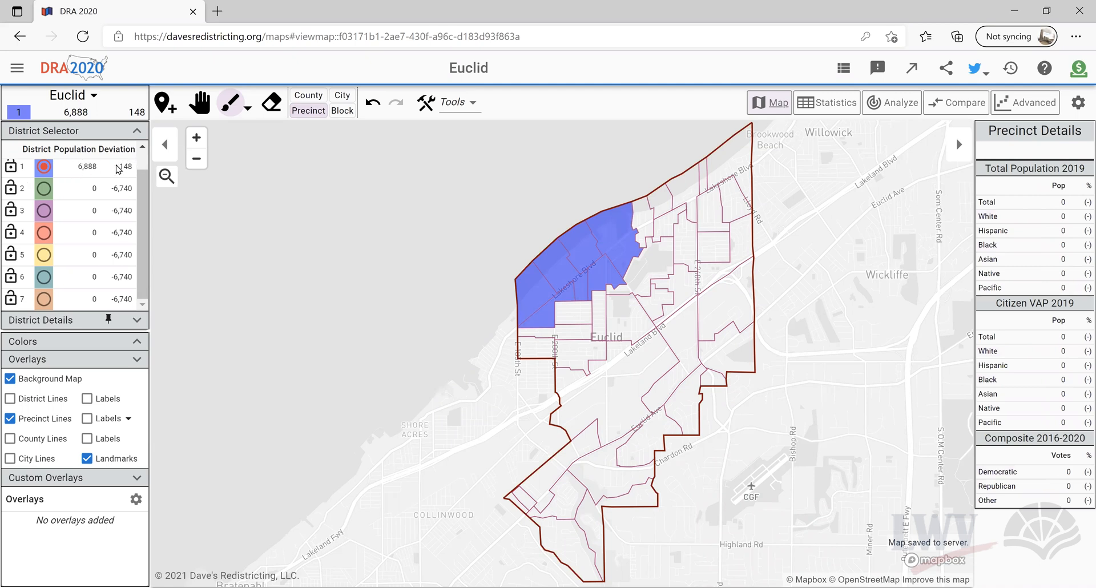
Step: Paint the precincts directly south of district 1, including EUCLID-02-B and EUCLID-08-A, into district 2
{"action": "scroll", "coordinate": [143, 174], "scroll_direction": "up", "scroll_amount": 1}
{"action": "mouse_move", "coordinate": [142, 174]}
{"action": "left_mouse_down"}
{"action": "mouse_move", "coordinate": [143, 225]}
{"action": "mouse_move", "coordinate": [138, 192]}
{"action": "left_mouse_up"}
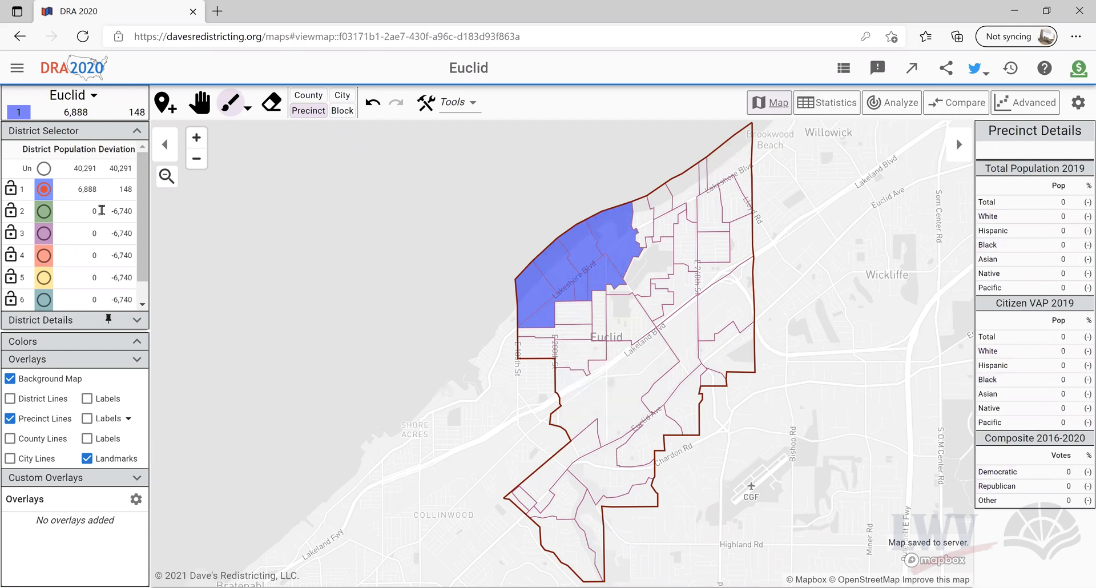
{"action": "left_click", "coordinate": [44, 212]}
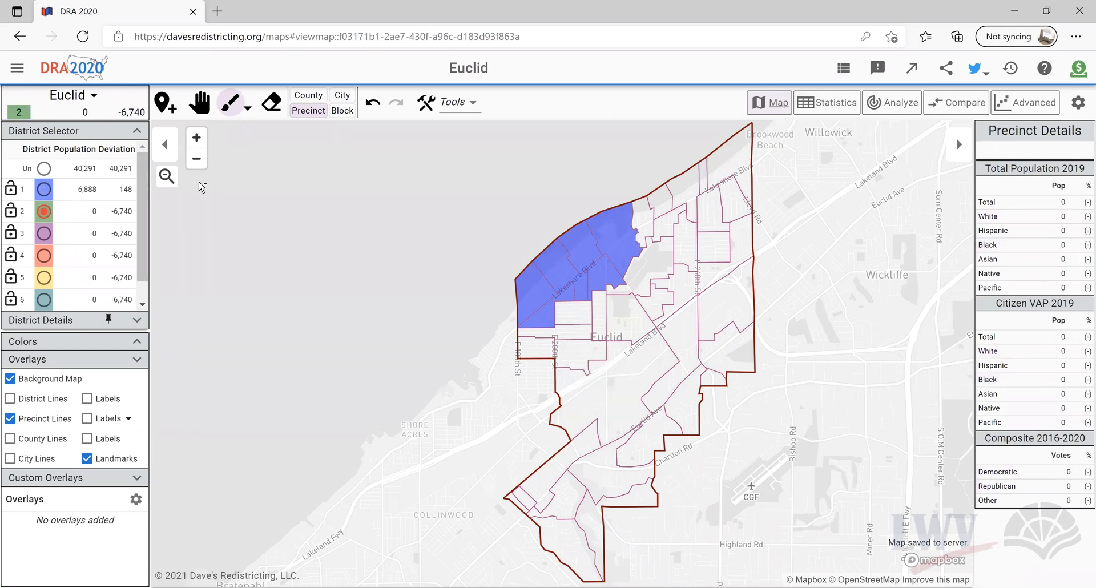
{"action": "left_click", "coordinate": [558, 332]}
{"action": "mouse_move", "coordinate": [574, 358]}
{"action": "left_mouse_down"}
{"action": "mouse_move", "coordinate": [556, 328]}
{"action": "mouse_move", "coordinate": [588, 311]}
{"action": "left_mouse_up"}
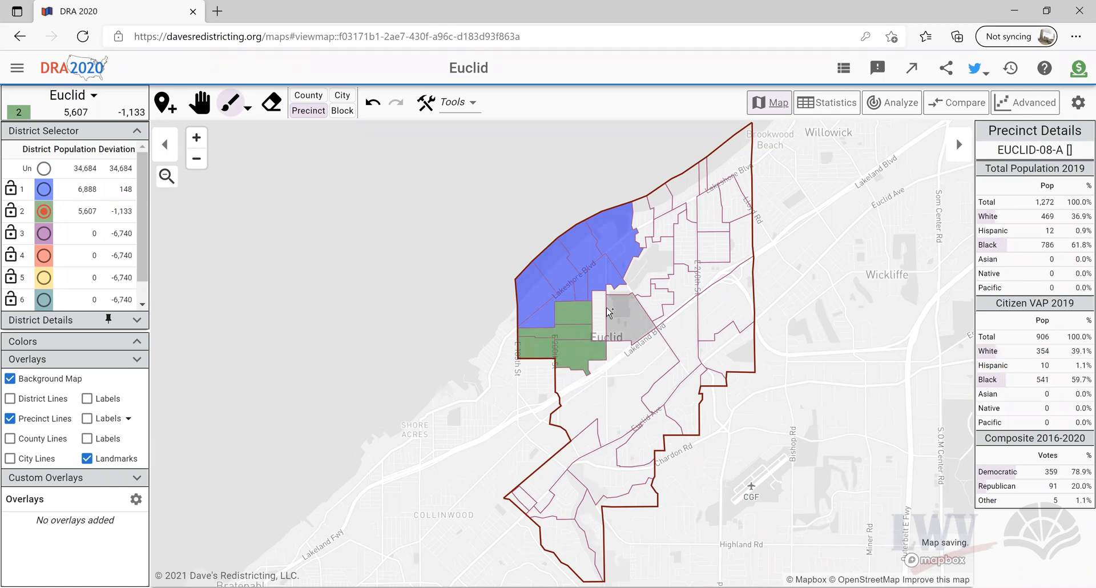
{"action": "left_click", "coordinate": [609, 312]}
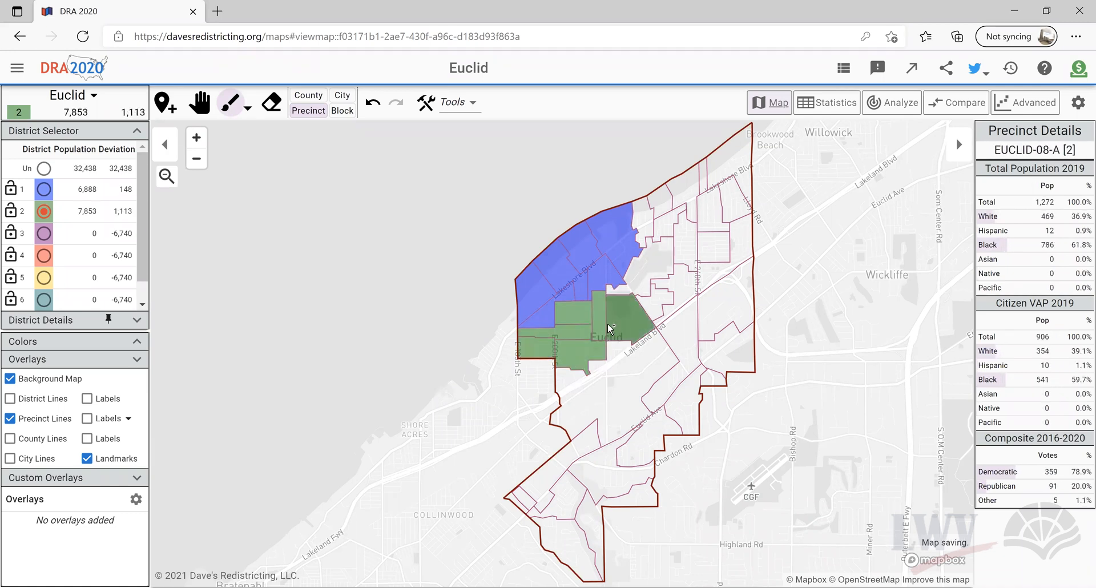
Step: Paint the precincts bordering district 1 on the east, including EUCLID-07-B, into district 3, and activate the eraser
{"action": "left_click", "coordinate": [47, 236]}
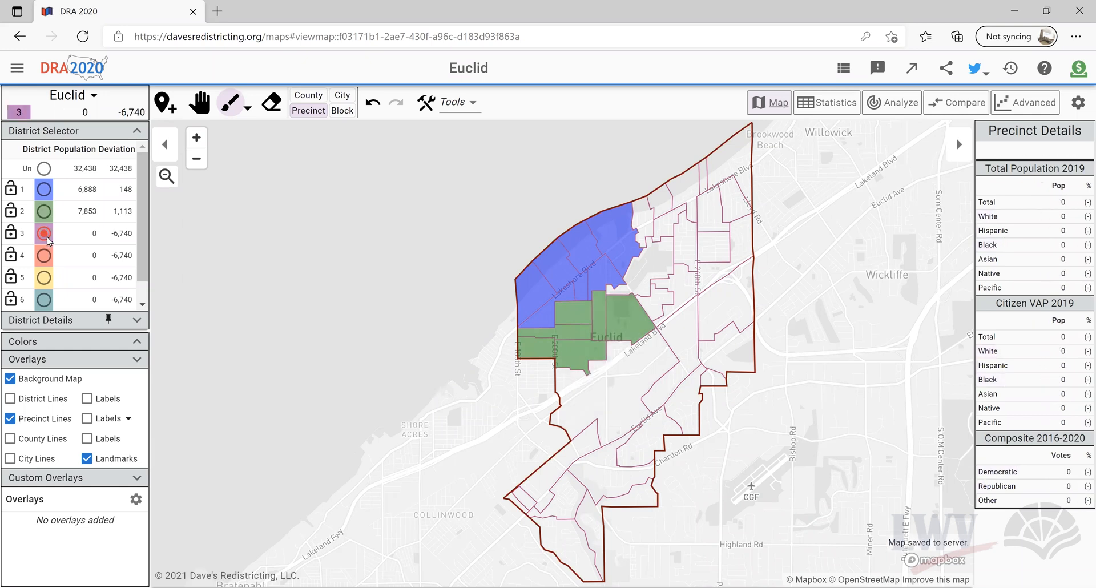
{"action": "left_click", "coordinate": [649, 264]}
{"action": "left_click", "coordinate": [644, 219]}
{"action": "left_click", "coordinate": [662, 200]}
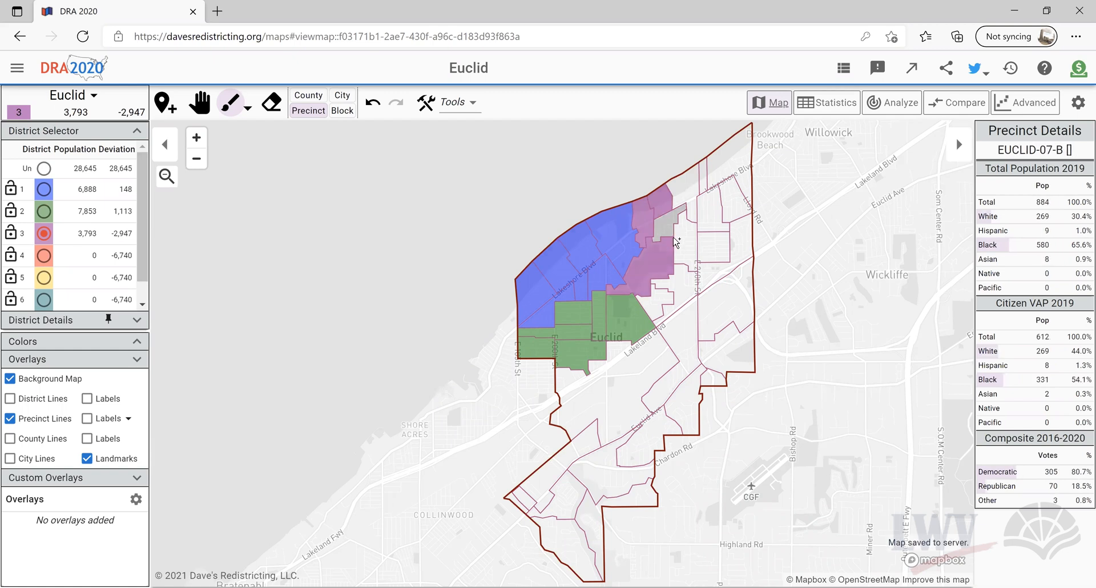
{"action": "left_click", "coordinate": [674, 240]}
{"action": "left_click", "coordinate": [272, 103]}
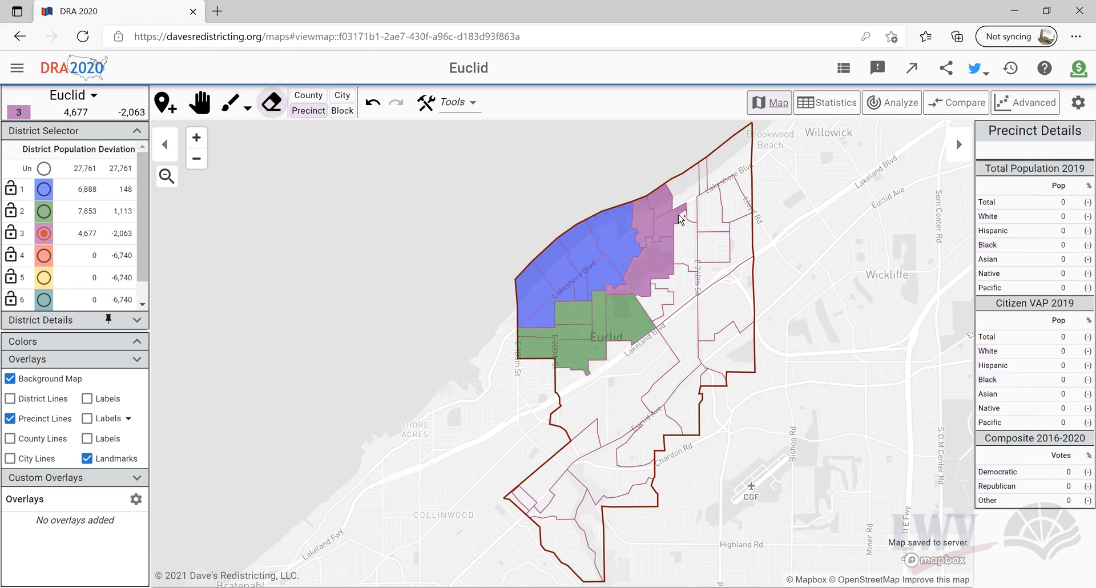
Step: Open the map statistics and examine the population deviations of districts 1 and 2
{"action": "left_click", "coordinate": [829, 103]}
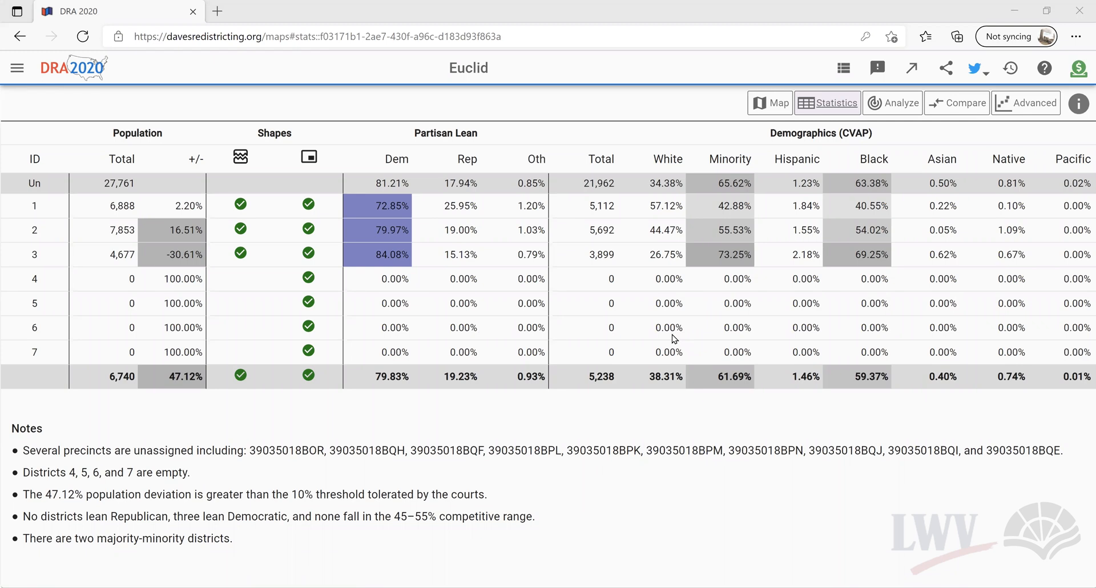
{"action": "mouse_move", "coordinate": [195, 232]}
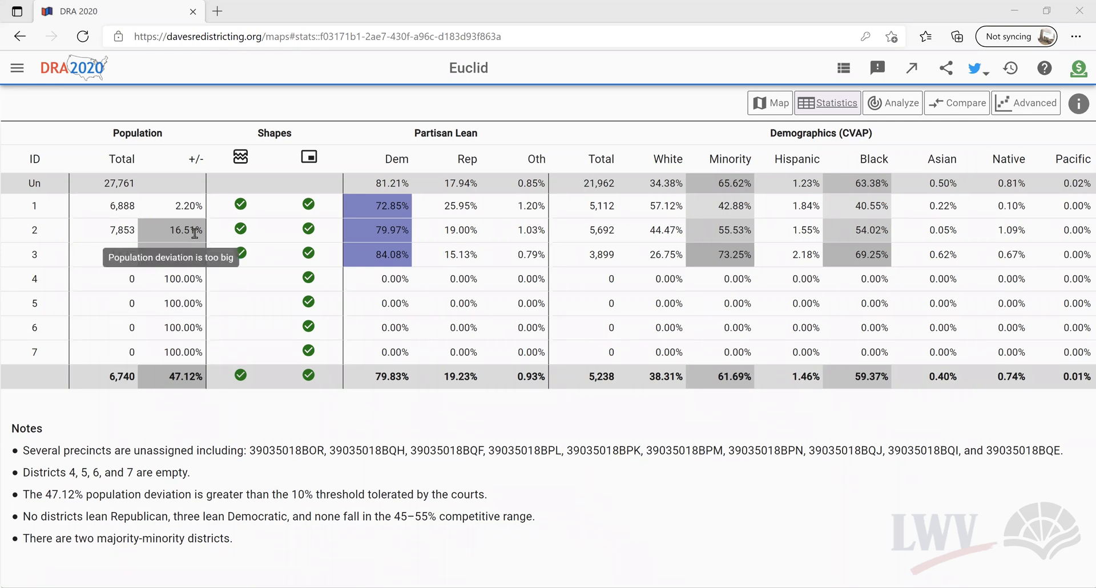
{"action": "mouse_move", "coordinate": [191, 206]}
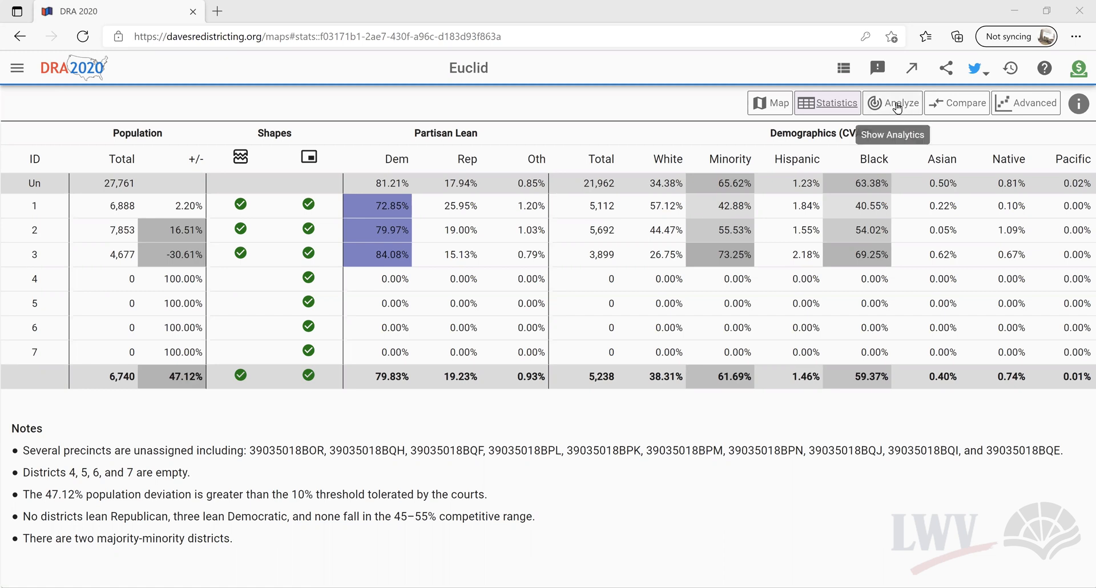
Step: Open the map analysis and examine the ratings chart and the requirements checks with their notes
{"action": "left_click", "coordinate": [898, 105]}
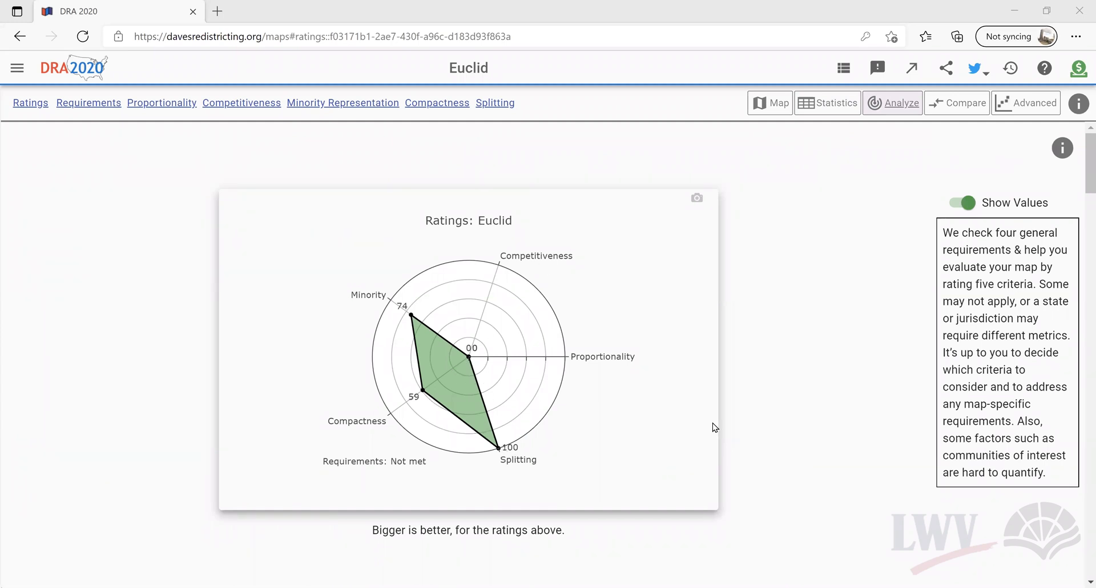
{"action": "scroll", "coordinate": [537, 336], "scroll_direction": "down", "scroll_amount": 8}
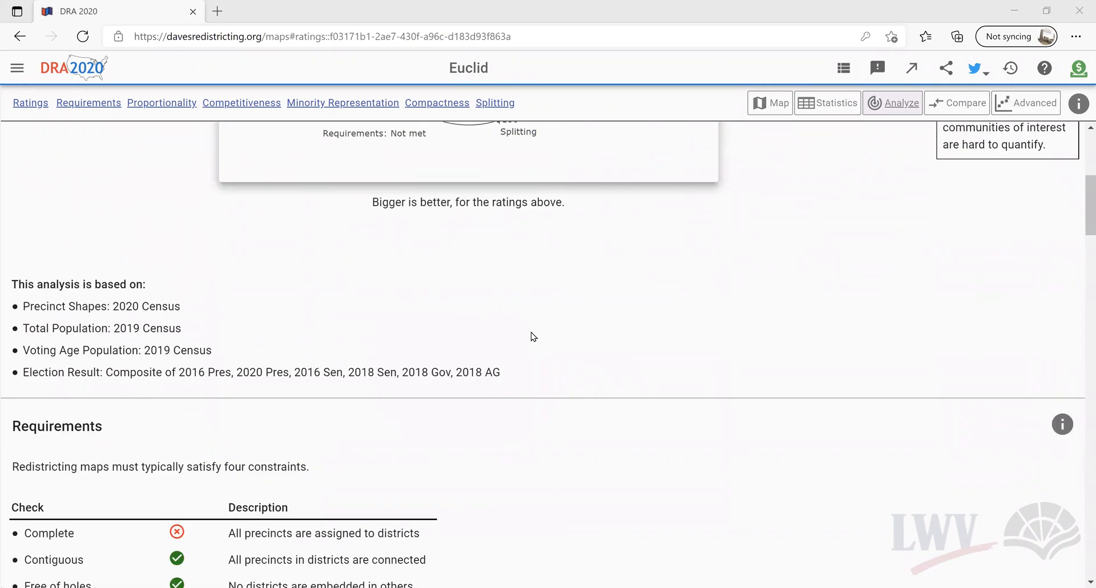
{"action": "scroll", "coordinate": [532, 337], "scroll_direction": "down", "scroll_amount": 1}
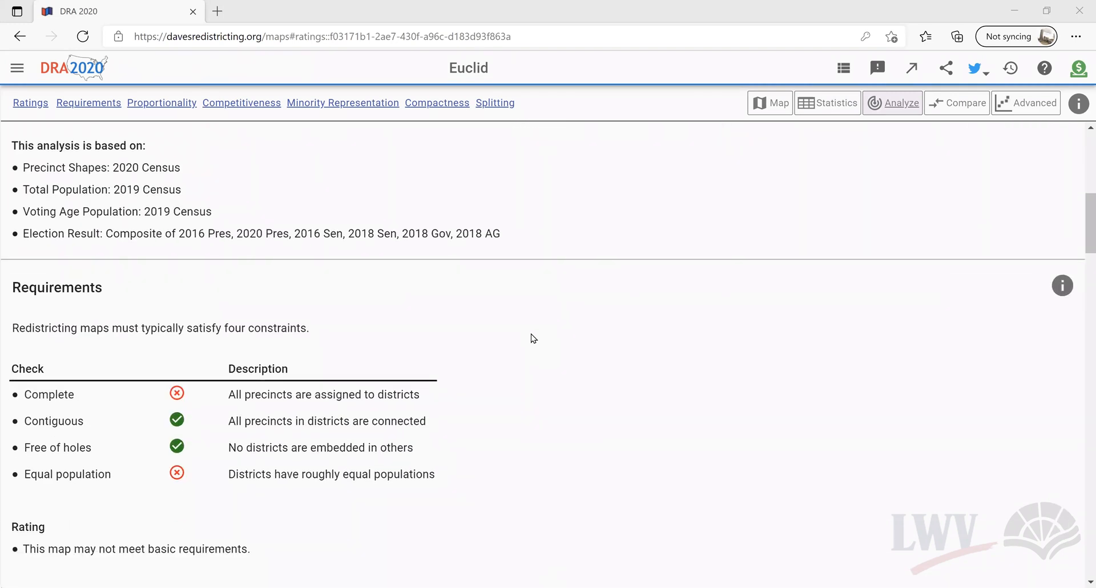
{"action": "scroll", "coordinate": [534, 343], "scroll_direction": "down", "scroll_amount": 3}
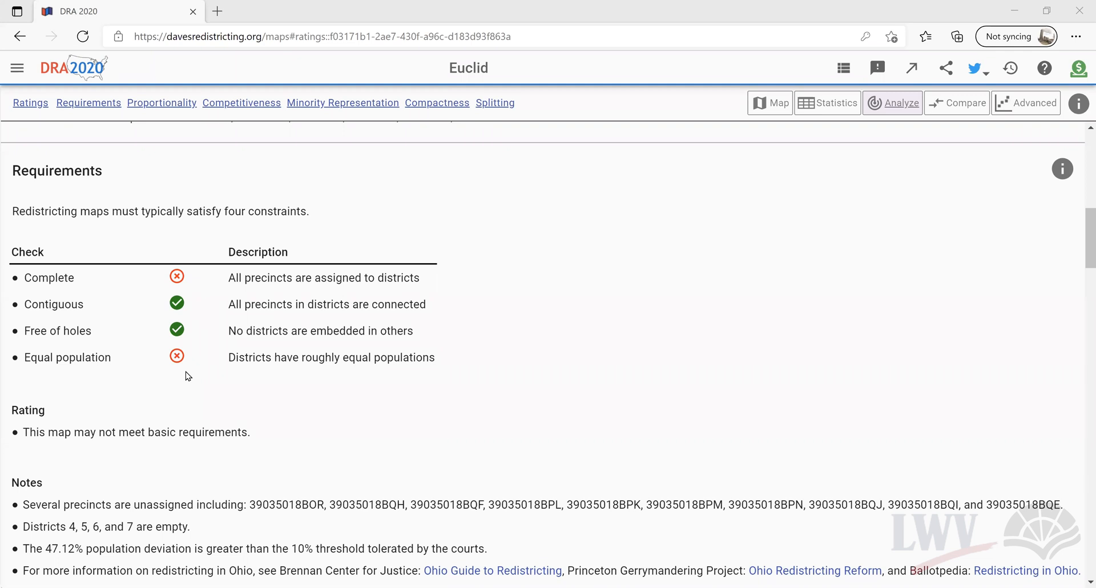
{"action": "scroll", "coordinate": [478, 406], "scroll_direction": "down", "scroll_amount": 2}
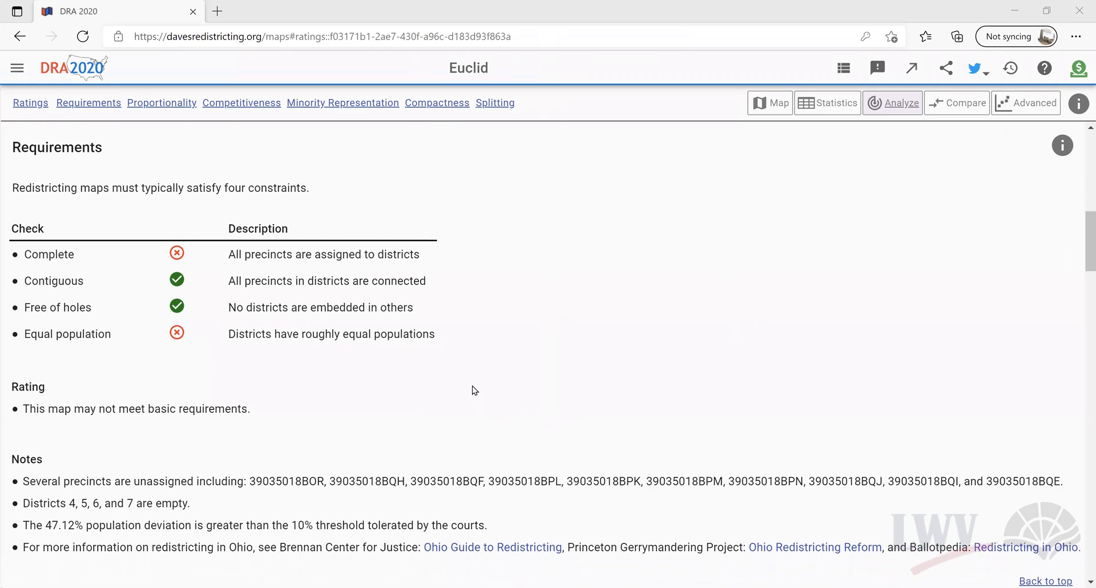
Step: Examine the proportionality and competitiveness ratings and their notes in the analysis
{"action": "scroll", "coordinate": [387, 391], "scroll_direction": "down", "scroll_amount": 8}
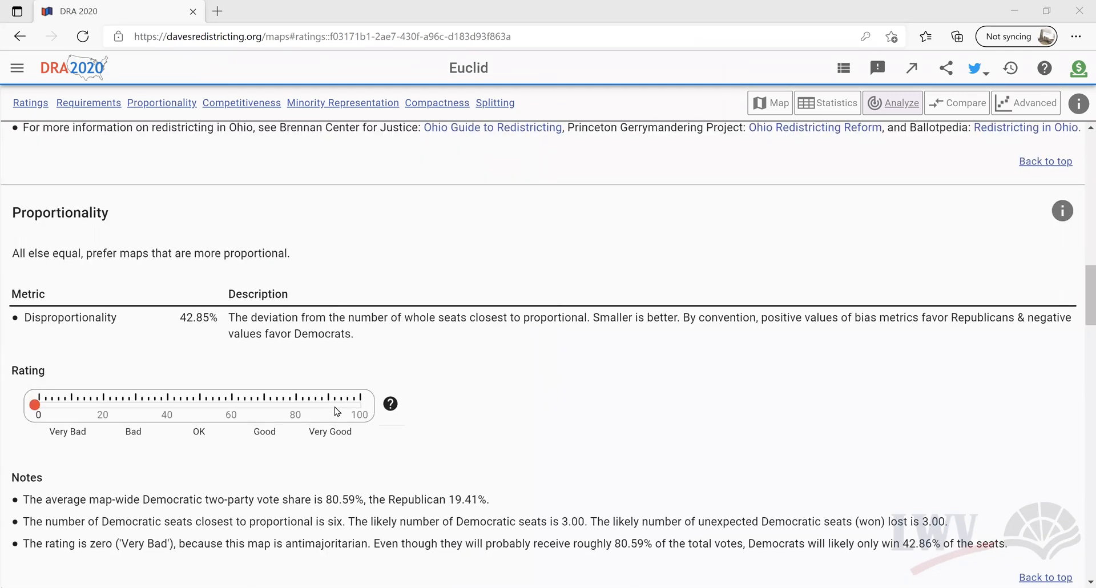
{"action": "scroll", "coordinate": [491, 309], "scroll_direction": "down", "scroll_amount": 4}
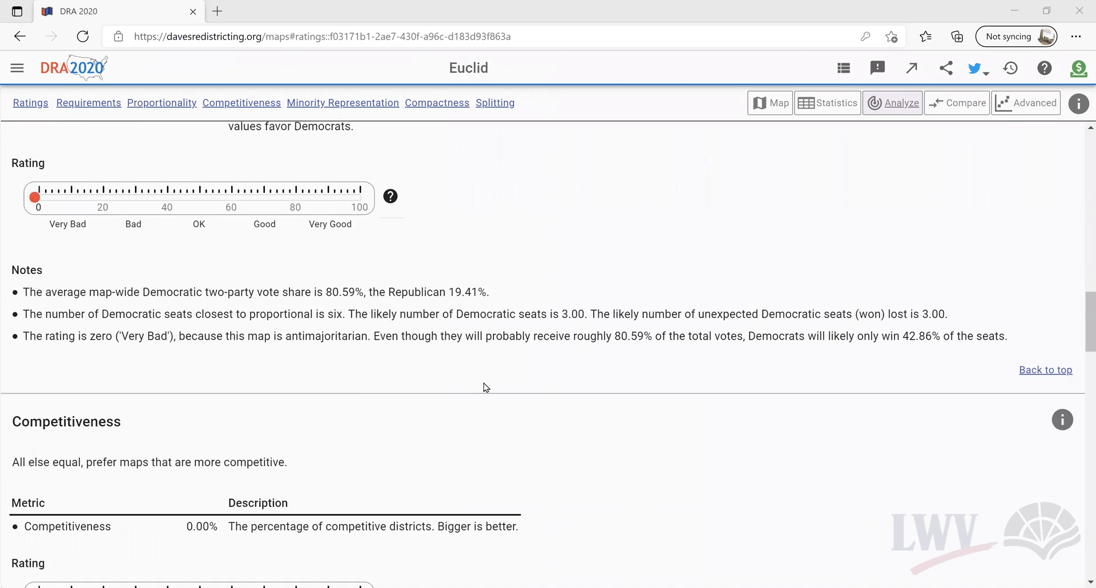
{"action": "scroll", "coordinate": [486, 387], "scroll_direction": "down", "scroll_amount": 7}
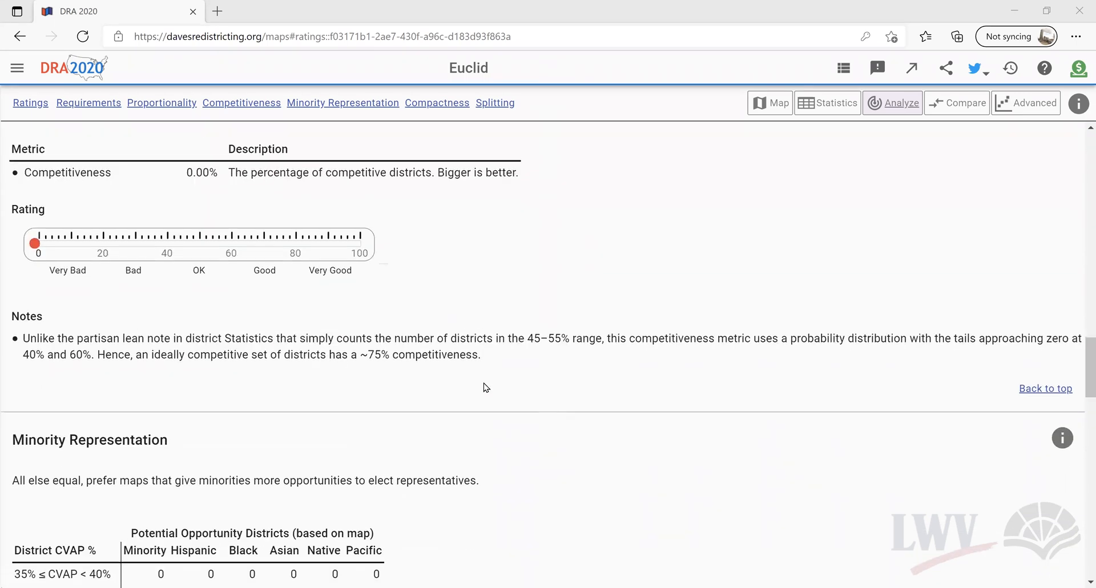
{"action": "scroll", "coordinate": [492, 382], "scroll_direction": "up", "scroll_amount": 5}
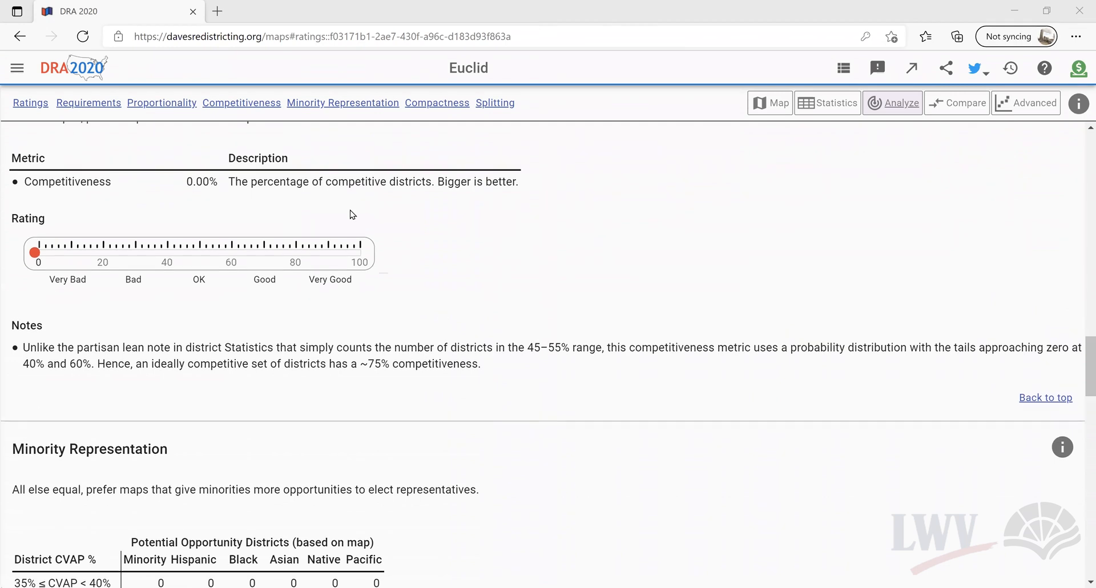
{"action": "scroll", "coordinate": [481, 228], "scroll_direction": "up", "scroll_amount": 2}
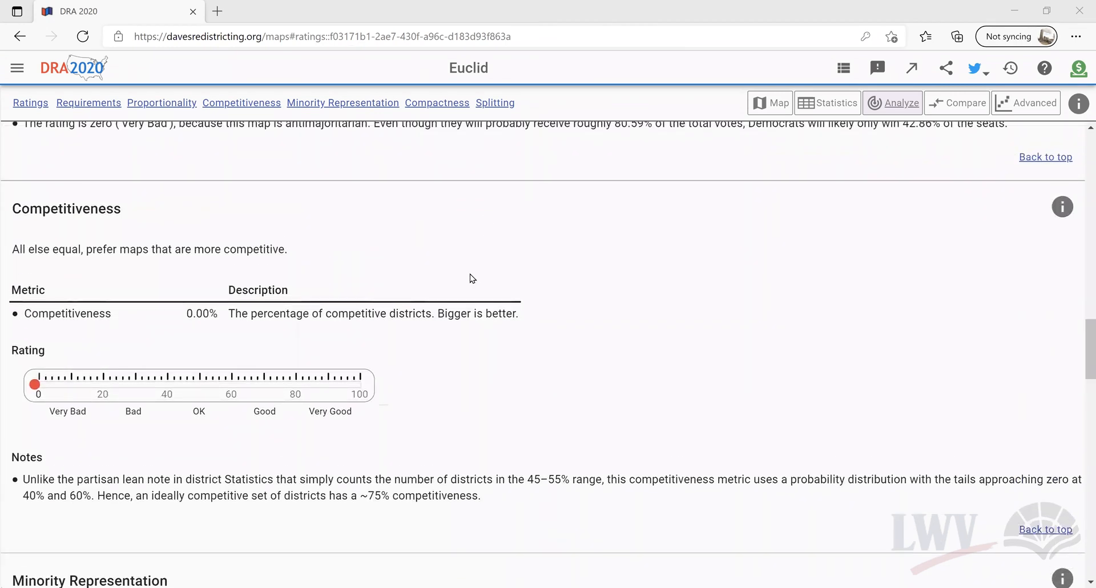
Step: Examine the minority representation tables, rating and notes in the analysis
{"action": "scroll", "coordinate": [392, 424], "scroll_direction": "down", "scroll_amount": 7}
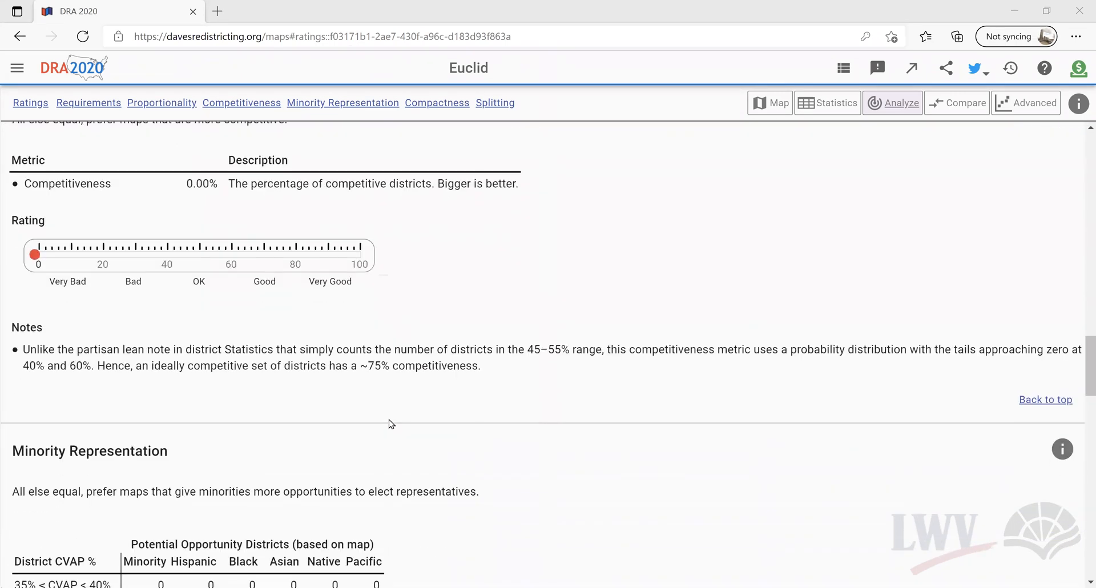
{"action": "scroll", "coordinate": [69, 340], "scroll_direction": "down", "scroll_amount": 2}
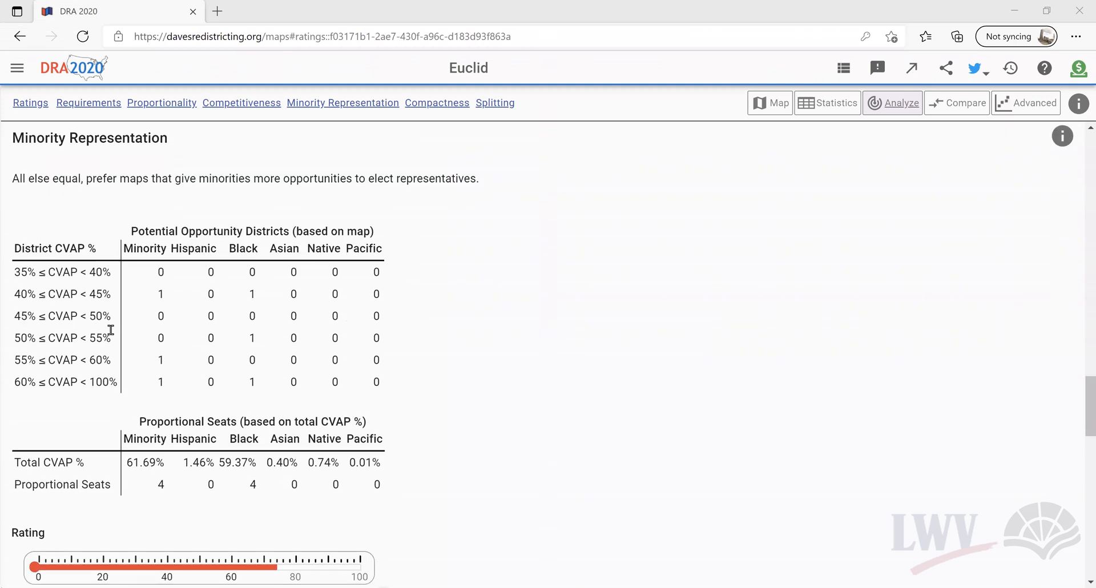
{"action": "scroll", "coordinate": [296, 400], "scroll_direction": "down", "scroll_amount": 4}
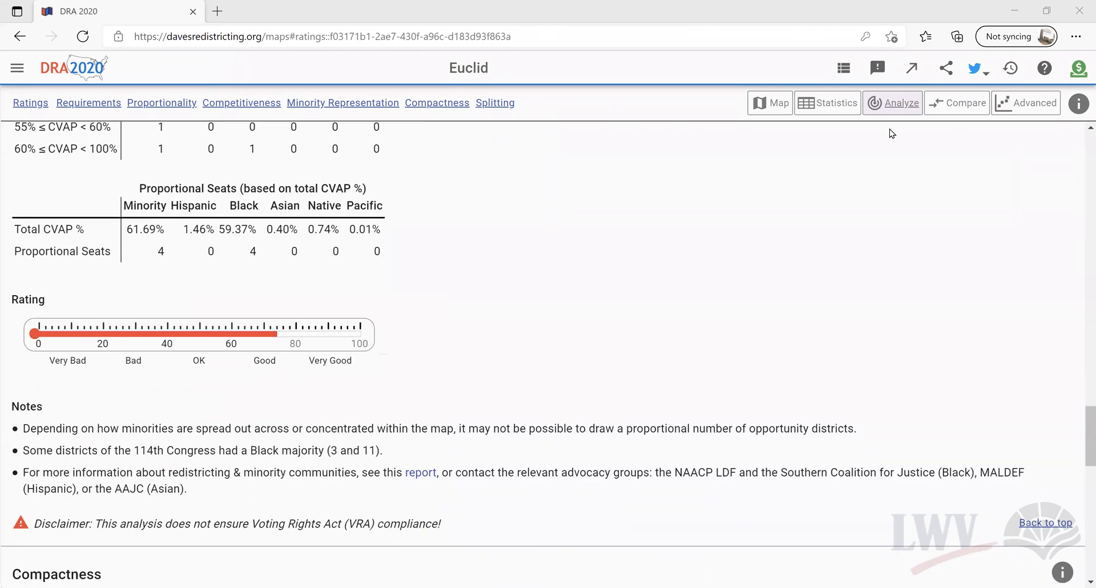
{"action": "scroll", "coordinate": [777, 109], "scroll_direction": "up", "scroll_amount": 5}
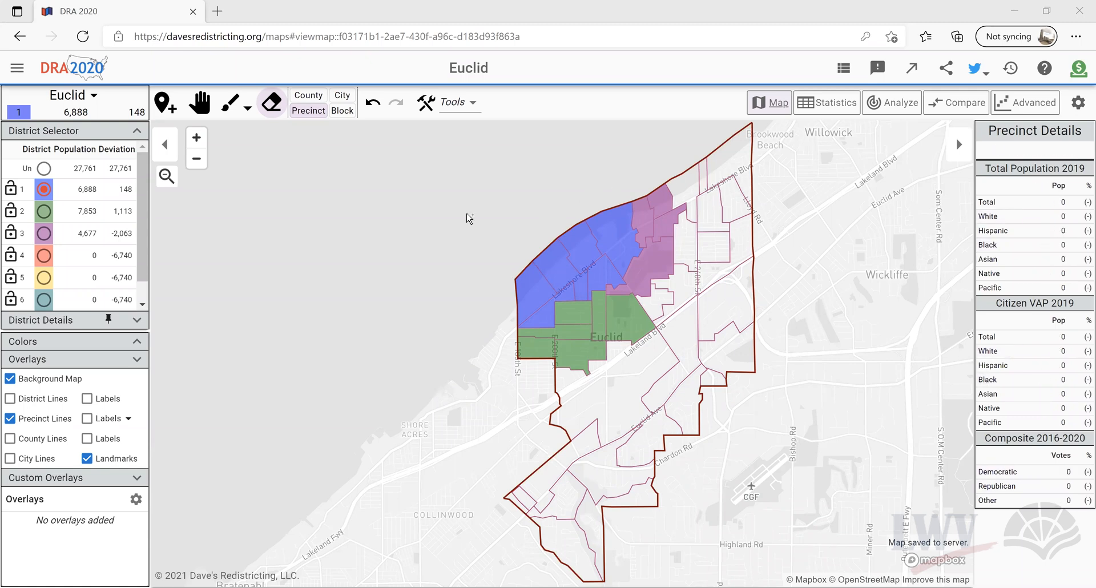
Step: Paint the northeastern precincts of Euclid, including EUCLID-07-D and EUCLID-07-A, into district 4 with the paintbrush
{"action": "left_click", "coordinate": [43, 266]}
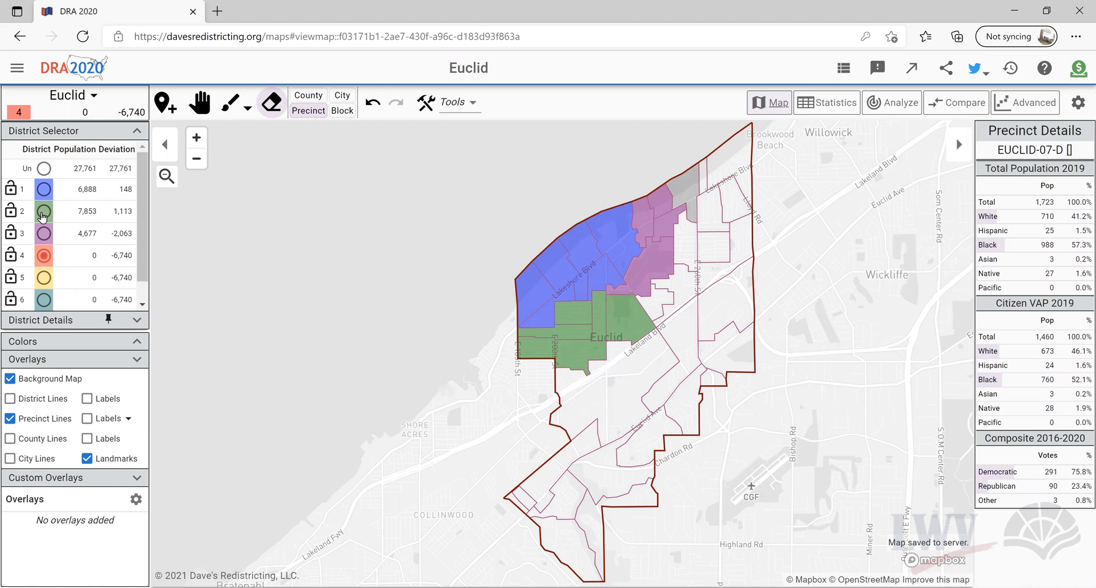
{"action": "left_click", "coordinate": [234, 104]}
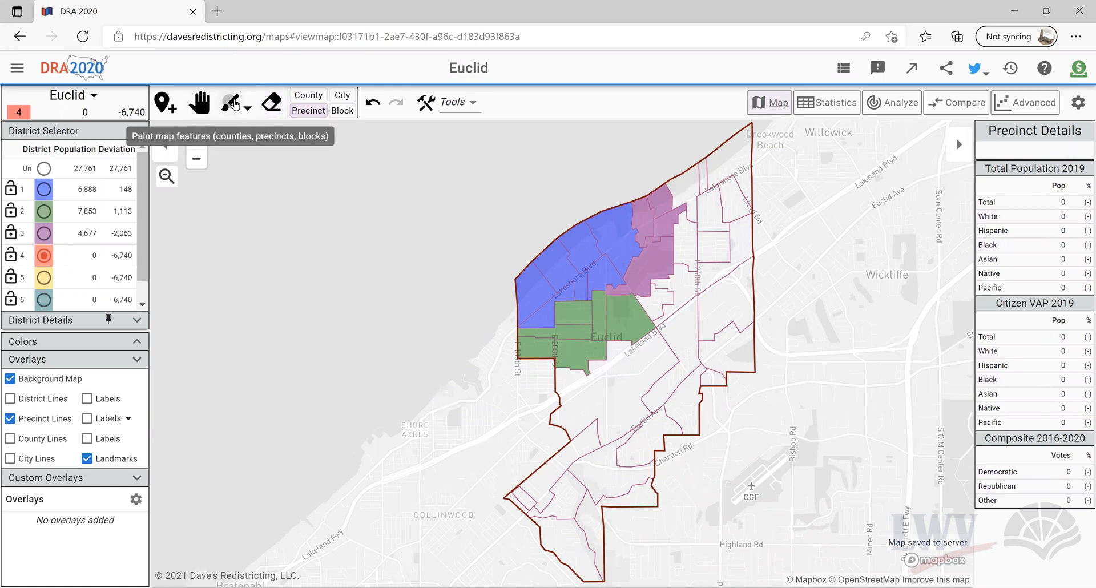
{"action": "left_click", "coordinate": [685, 180]}
{"action": "left_click", "coordinate": [730, 192]}
{"action": "left_click", "coordinate": [714, 222]}
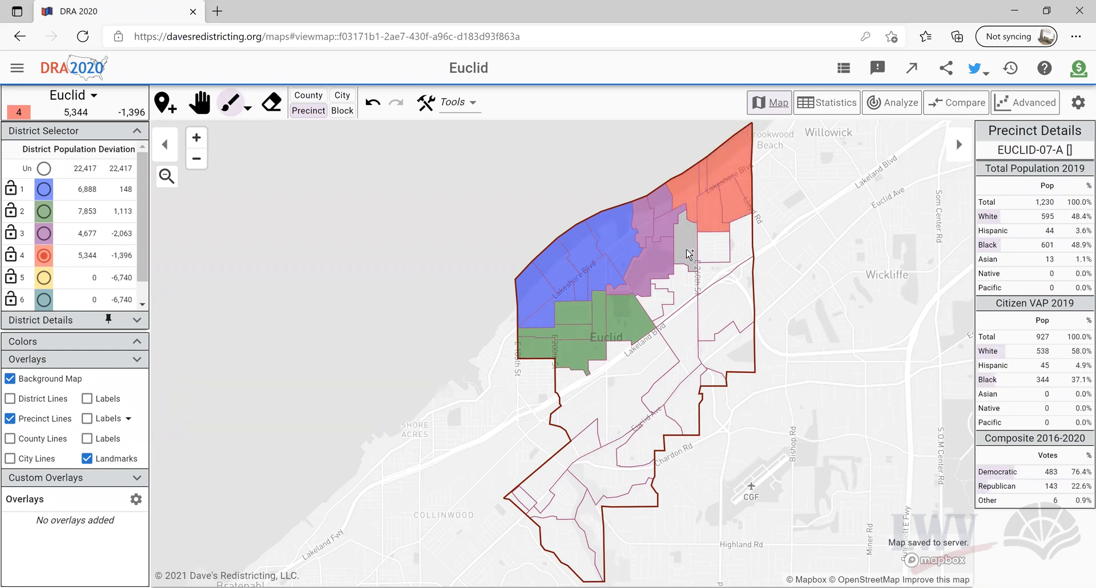
{"action": "left_click", "coordinate": [688, 254]}
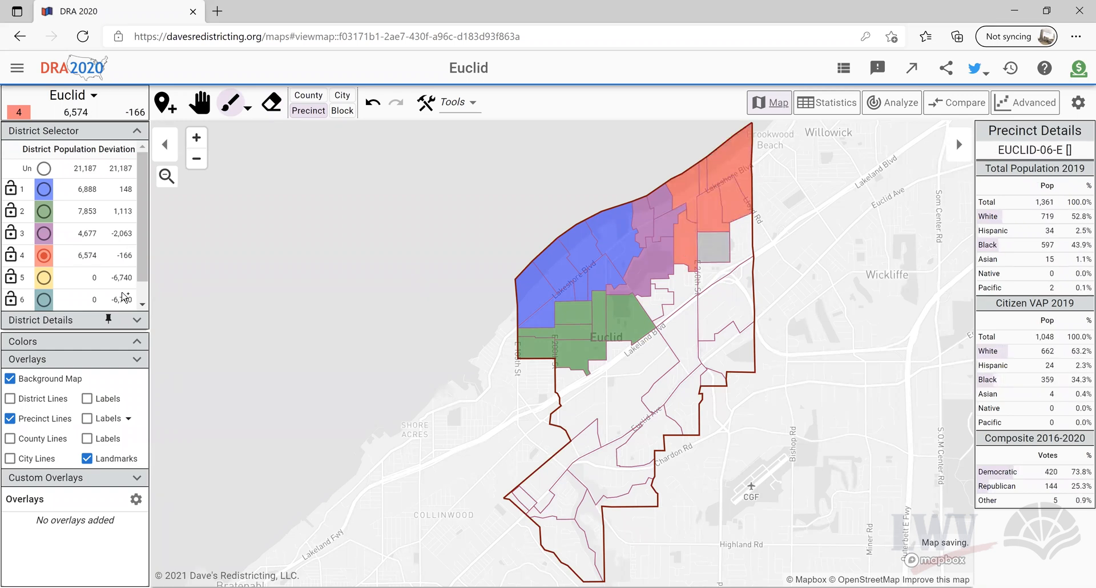
Step: Add the small precinct just north of Lakeland Blvd, east of district 2, to district 3
{"action": "left_click", "coordinate": [44, 233]}
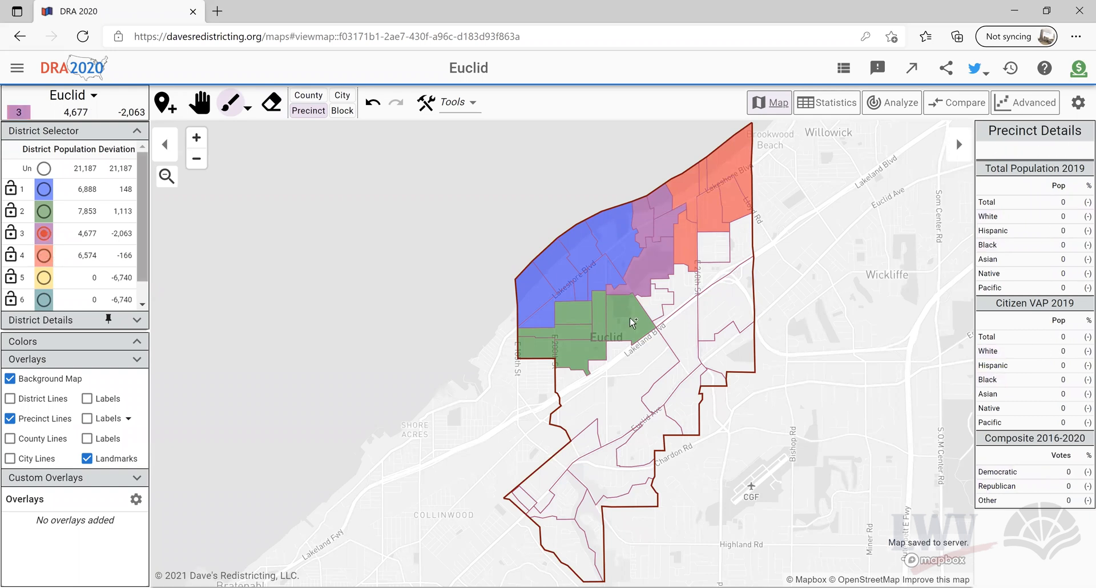
{"action": "left_click", "coordinate": [662, 312]}
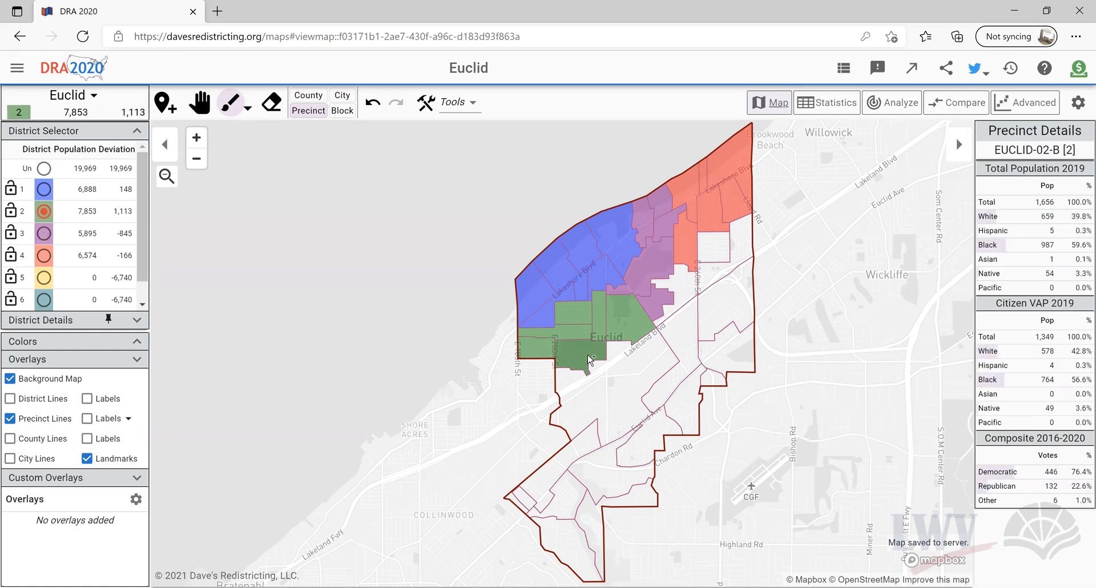
Step: Paint the southernmost precincts of Euclid, including EUCLID-01-D, EUCLID-01-C, EUCLID-01-A and EUCLID-02-A, into district 5 as whole precincts
{"action": "left_click", "coordinate": [341, 112]}
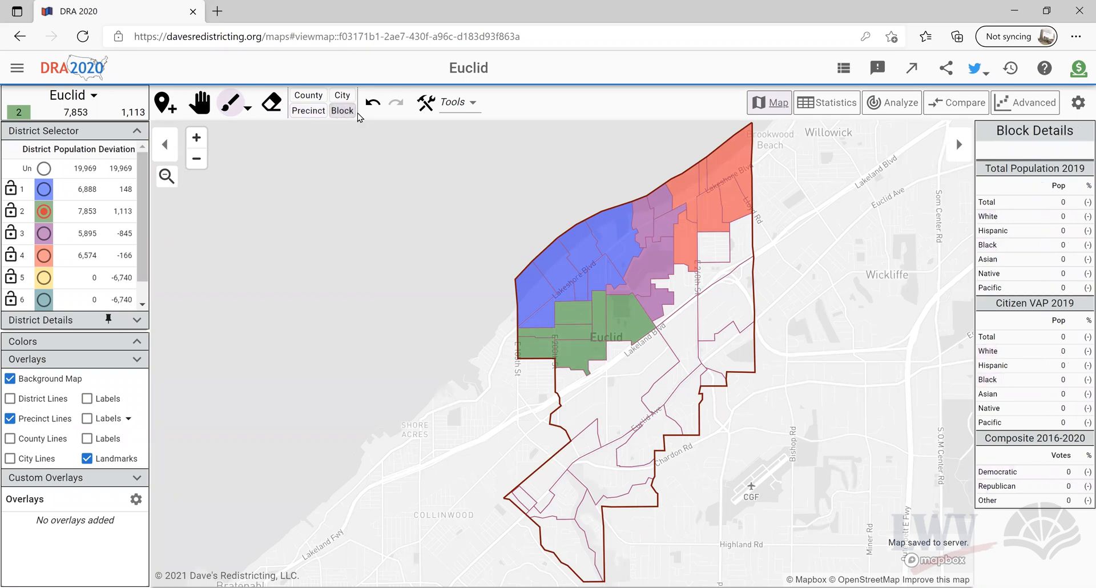
{"action": "left_click", "coordinate": [44, 278]}
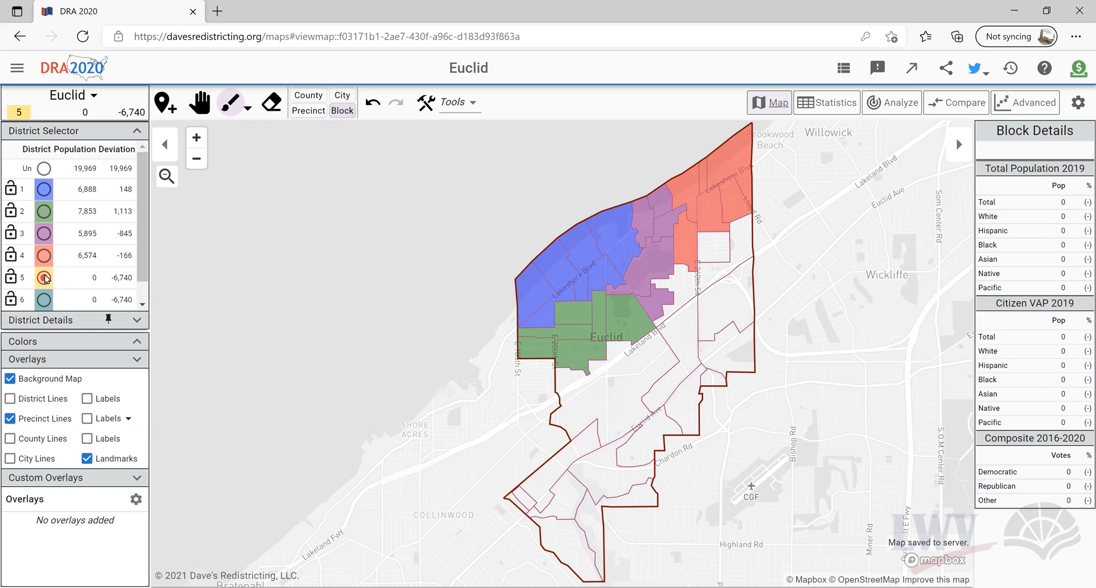
{"action": "left_click", "coordinate": [309, 111]}
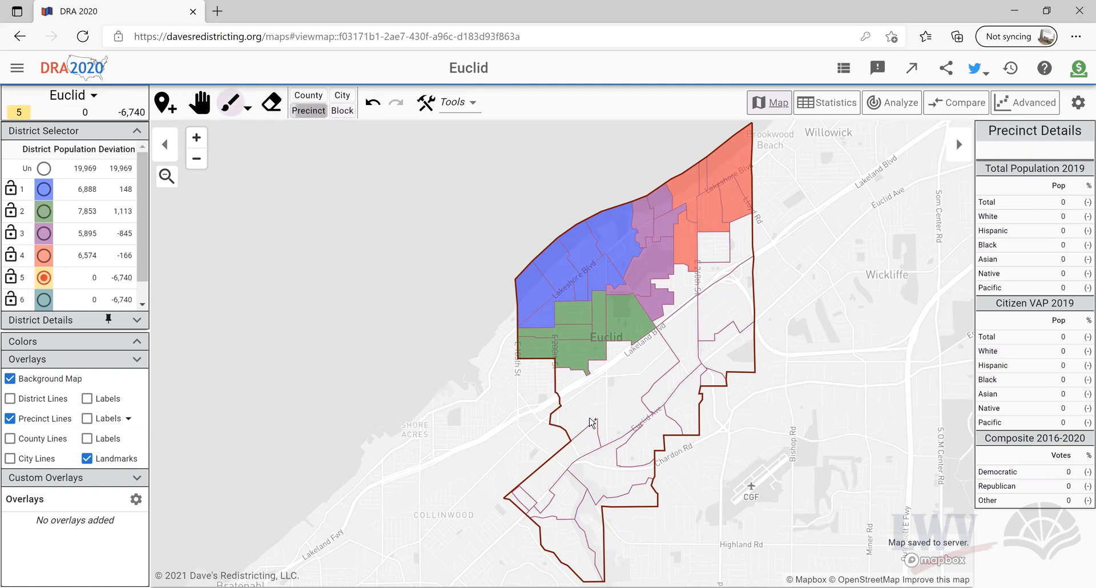
{"action": "left_click", "coordinate": [528, 511]}
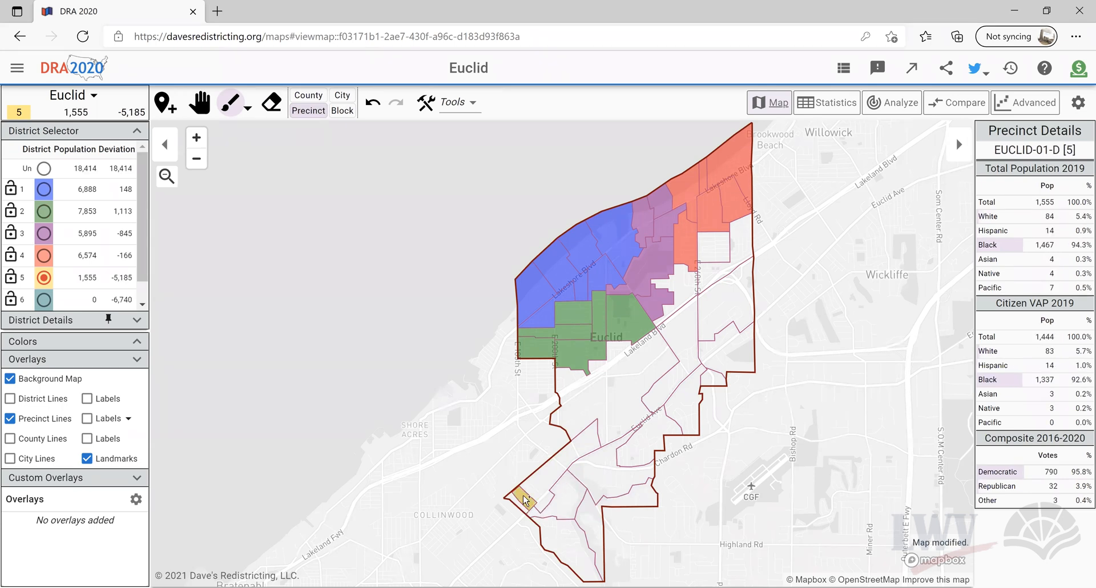
{"action": "left_click", "coordinate": [540, 492]}
{"action": "left_click", "coordinate": [582, 505]}
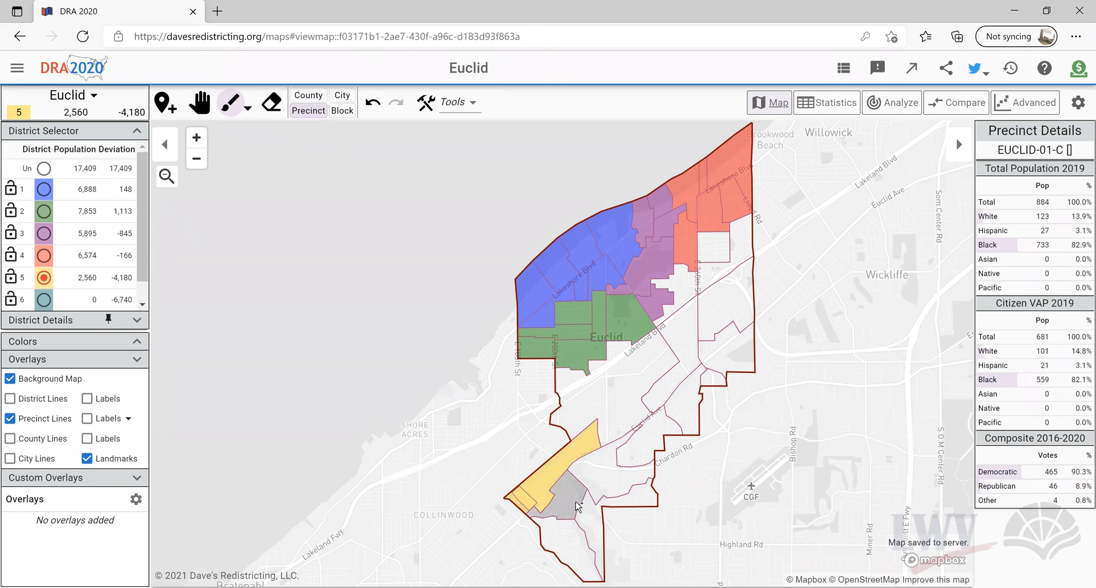
{"action": "left_click", "coordinate": [570, 532]}
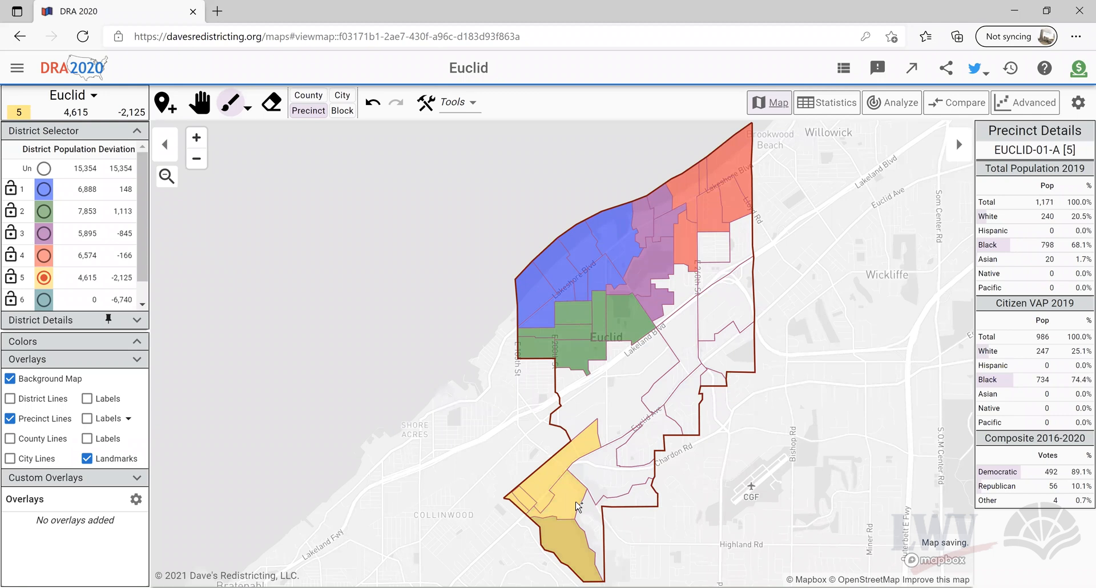
{"action": "left_click", "coordinate": [594, 518]}
{"action": "left_click", "coordinate": [615, 467]}
{"action": "left_click", "coordinate": [638, 448]}
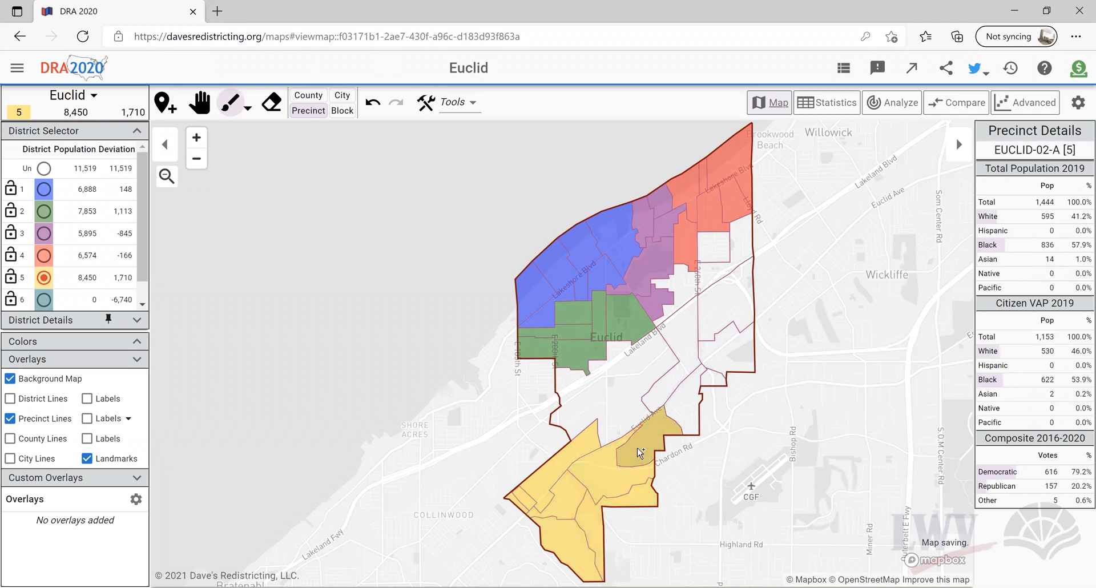
Step: Paint the precincts southeast of Lakeland Blvd, including EUCLID-03-A and EUCLID-03-E, into district 6
{"action": "left_click", "coordinate": [50, 301]}
{"action": "scroll", "coordinate": [65, 219], "scroll_direction": "down", "scroll_amount": 1}
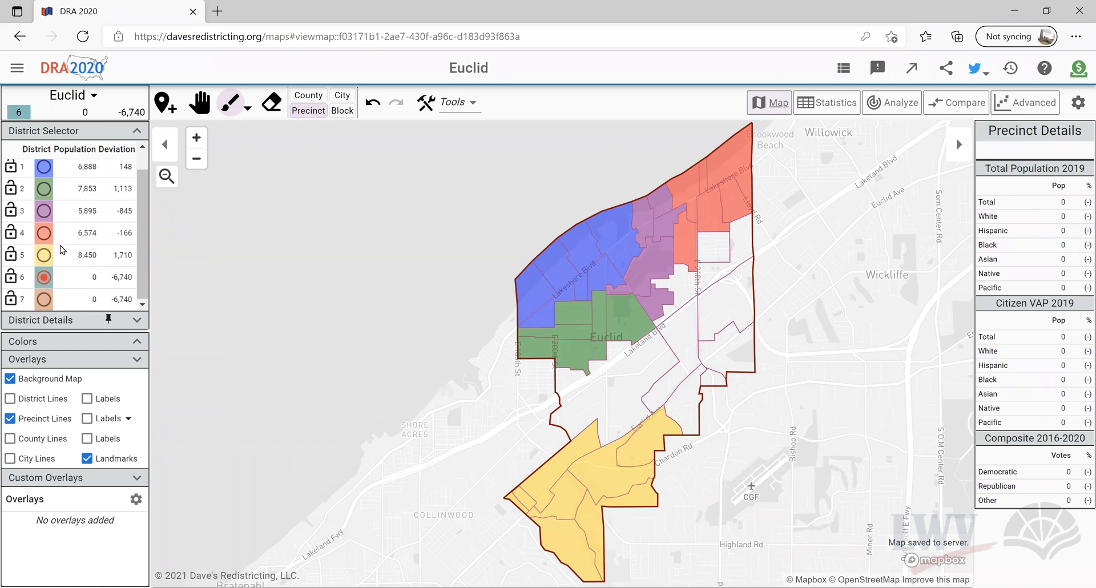
{"action": "left_click", "coordinate": [692, 381]}
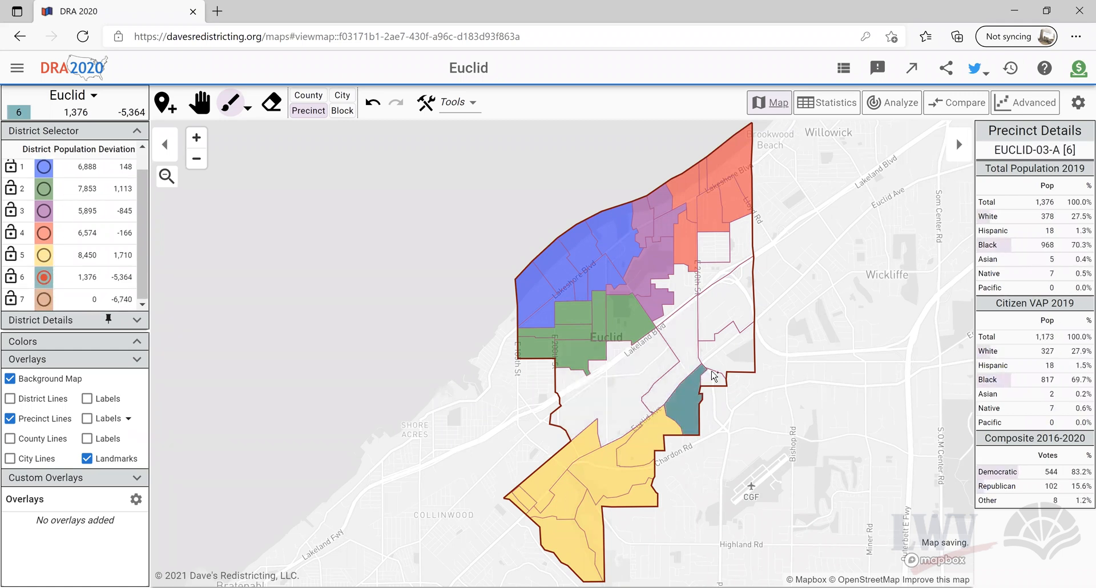
{"action": "left_click", "coordinate": [715, 374]}
{"action": "left_click", "coordinate": [720, 359]}
{"action": "left_click", "coordinate": [721, 317]}
{"action": "left_click", "coordinate": [689, 354]}
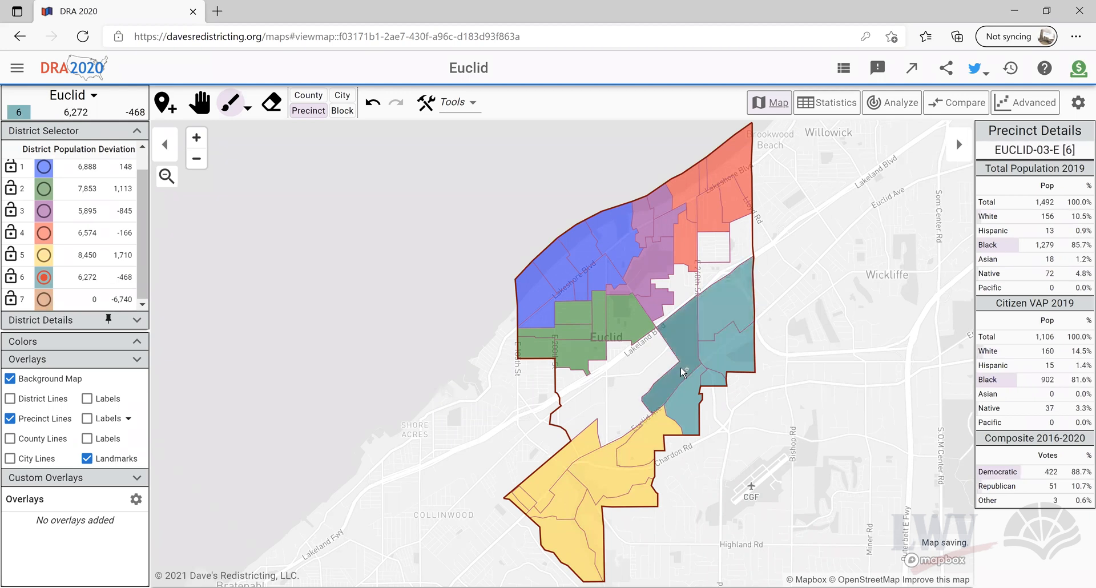
Step: Paint the remaining unassigned precincts, including EUCLID-02-C, EUCLID-08-B and EUCLID-06-E, plus district 2's easternmost precinct into district 7
{"action": "left_click", "coordinate": [42, 300]}
{"action": "left_click", "coordinate": [631, 403]}
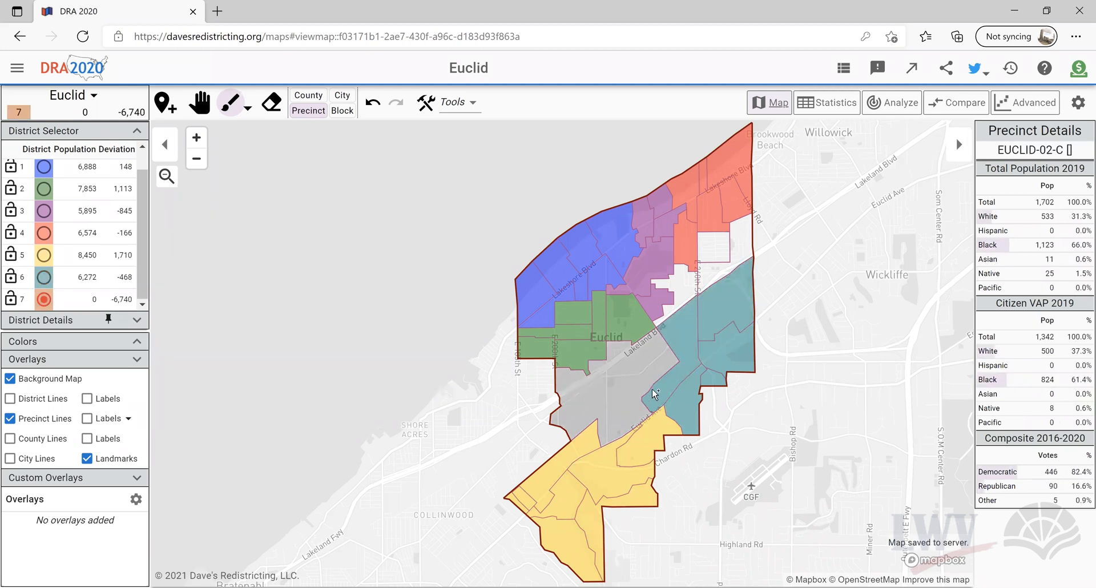
{"action": "left_click", "coordinate": [639, 378]}
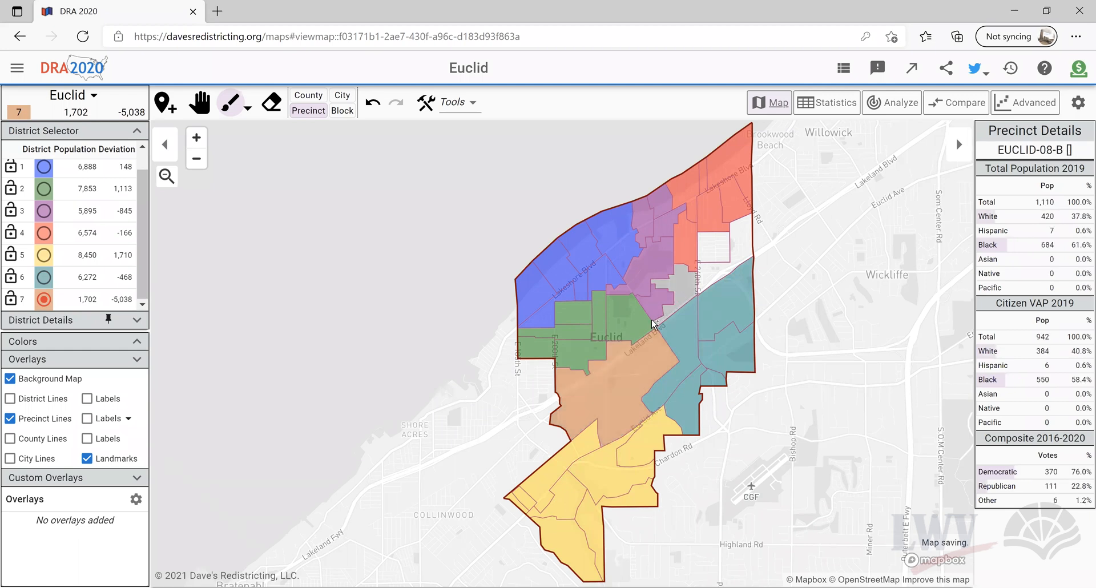
{"action": "left_click", "coordinate": [644, 328]}
{"action": "left_click", "coordinate": [683, 303]}
{"action": "left_click", "coordinate": [706, 280]}
{"action": "left_click", "coordinate": [719, 252]}
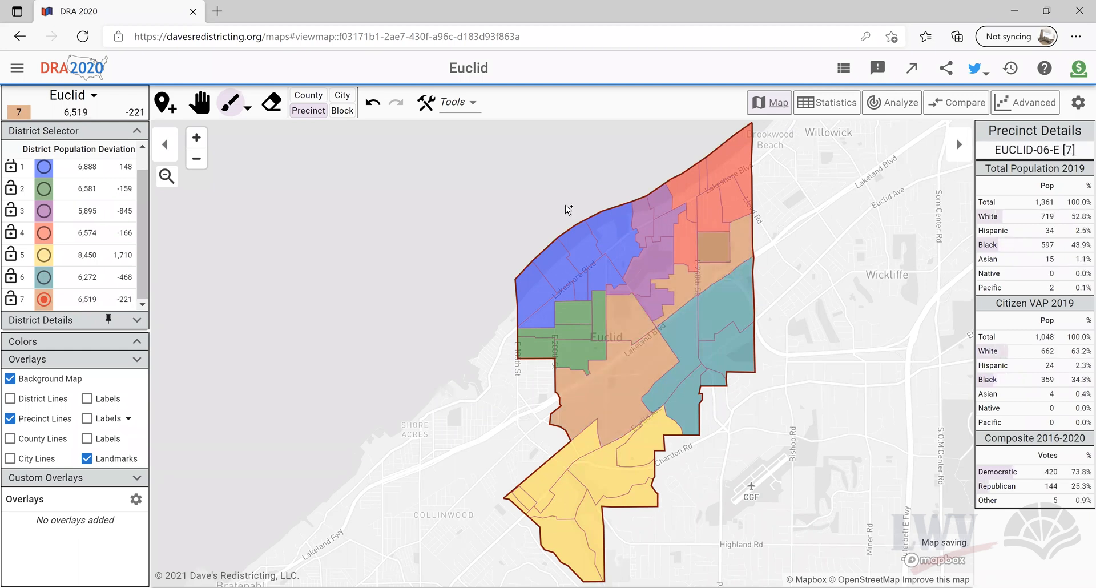
Step: Switch to block-level editing and split precinct EUCLID-05-A, around Dave's Market, into its census blocks
{"action": "left_click", "coordinate": [342, 110]}
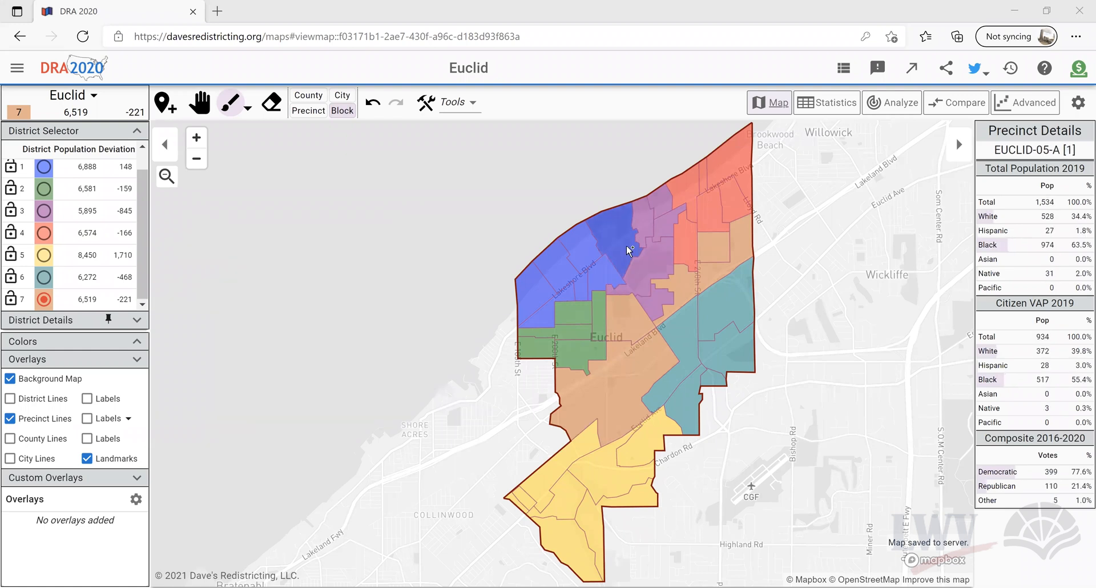
{"action": "scroll", "coordinate": [625, 245], "scroll_direction": "up", "scroll_amount": 5}
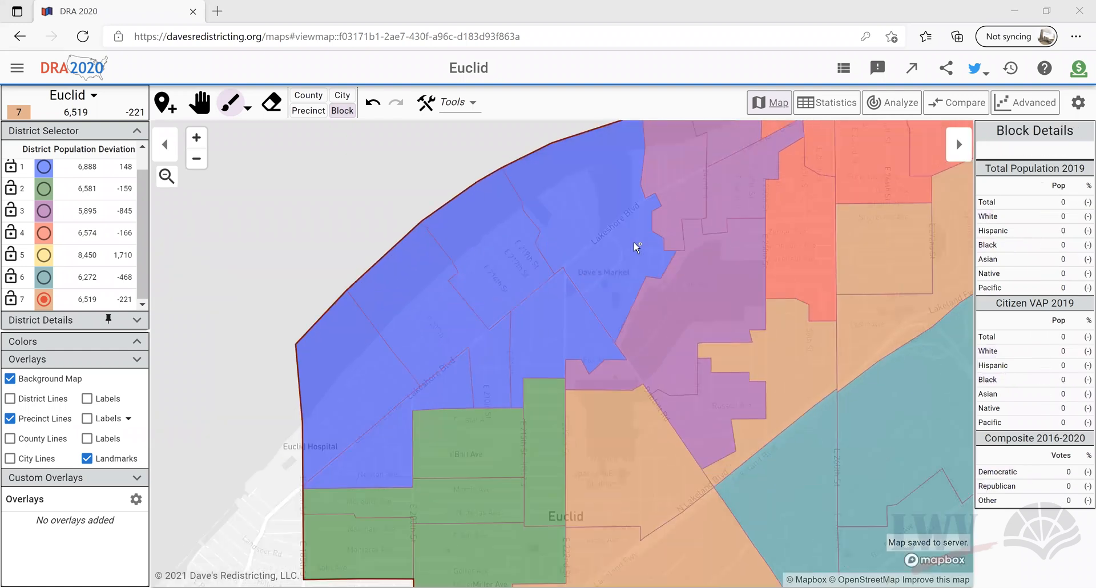
{"action": "scroll", "coordinate": [628, 264], "scroll_direction": "up", "scroll_amount": 2}
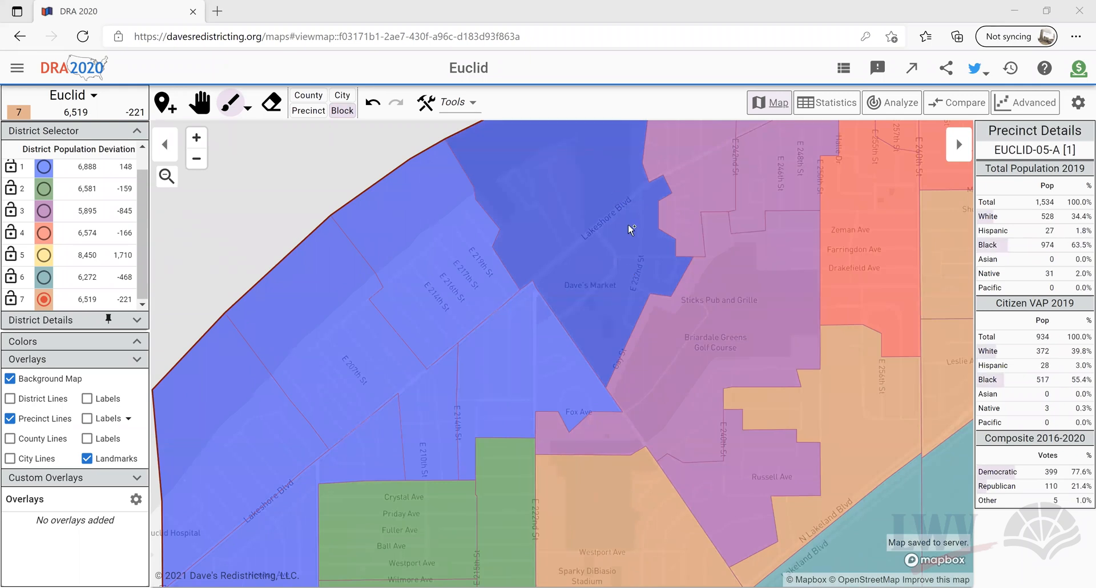
{"action": "left_click", "coordinate": [641, 242]}
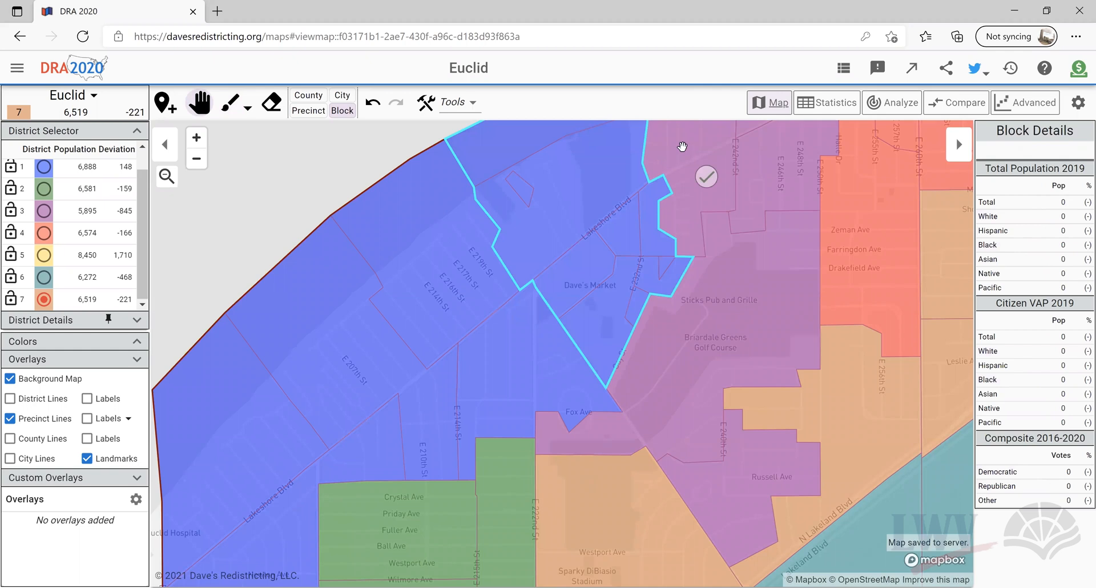
{"action": "left_click_drag", "start_coordinate": [690, 236], "coordinate": [677, 276]}
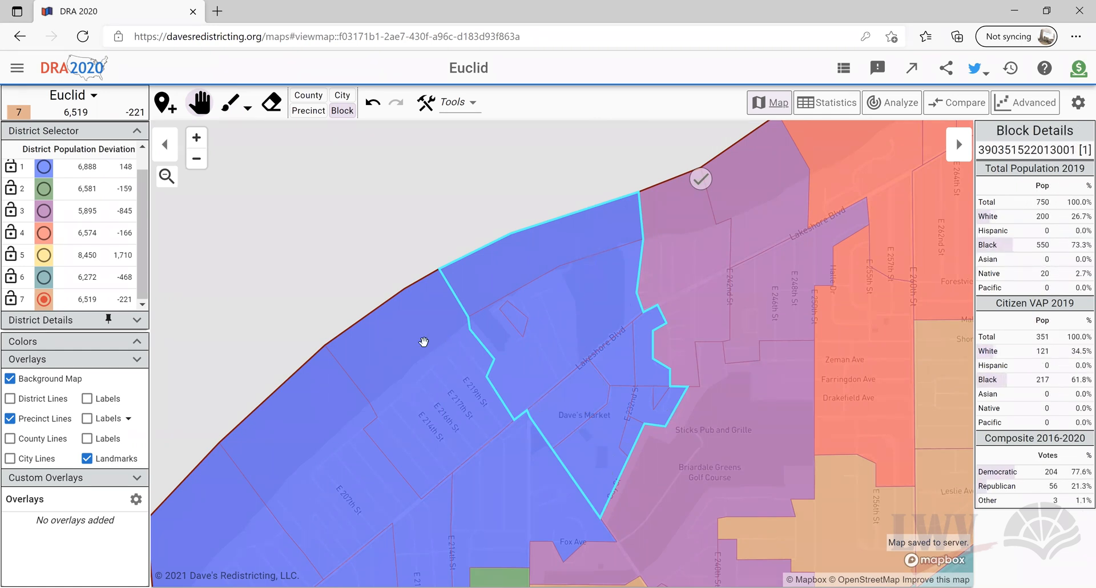
Step: Paint the blocks of precinct EUCLID-05-A south of Lakeshore Blvd, around Dave's Market, into district 3
{"action": "left_click", "coordinate": [232, 103]}
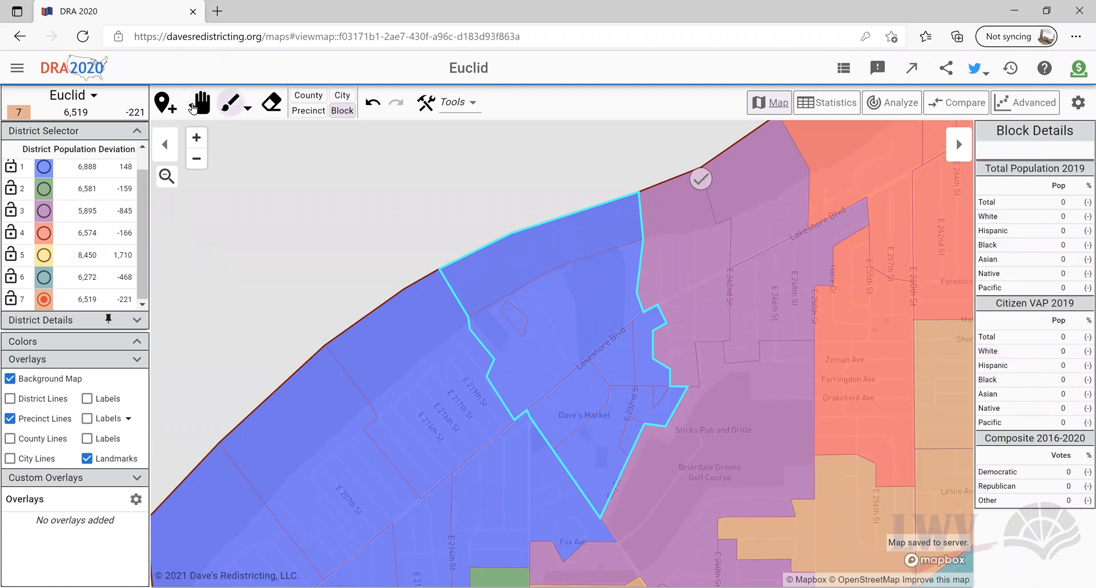
{"action": "left_click", "coordinate": [39, 214]}
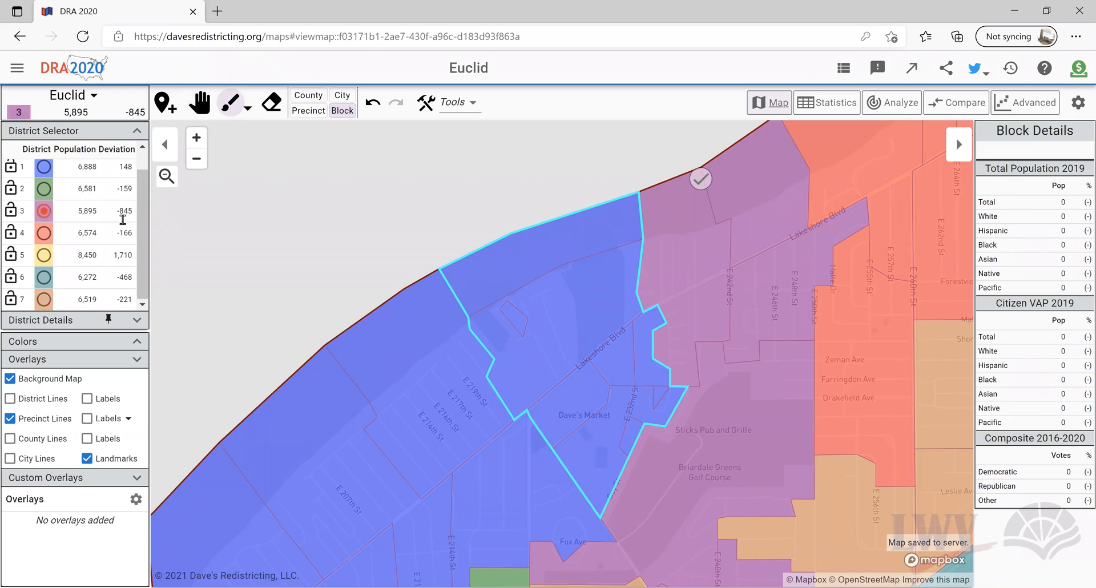
{"action": "left_click", "coordinate": [652, 345]}
{"action": "left_click_drag", "start_coordinate": [658, 392], "coordinate": [663, 408]}
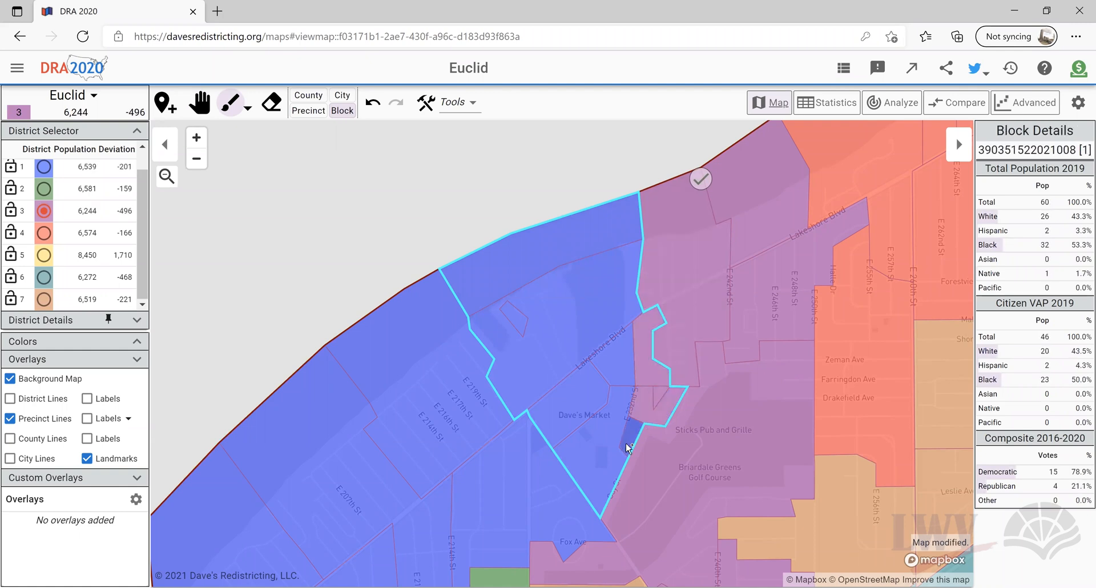
{"action": "mouse_move", "coordinate": [624, 447]}
{"action": "left_mouse_down"}
{"action": "mouse_move", "coordinate": [600, 478]}
{"action": "mouse_move", "coordinate": [595, 471]}
{"action": "left_mouse_up"}
{"action": "mouse_move", "coordinate": [616, 362]}
{"action": "left_mouse_down"}
{"action": "mouse_move", "coordinate": [573, 413]}
{"action": "mouse_move", "coordinate": [643, 314]}
{"action": "left_mouse_up"}
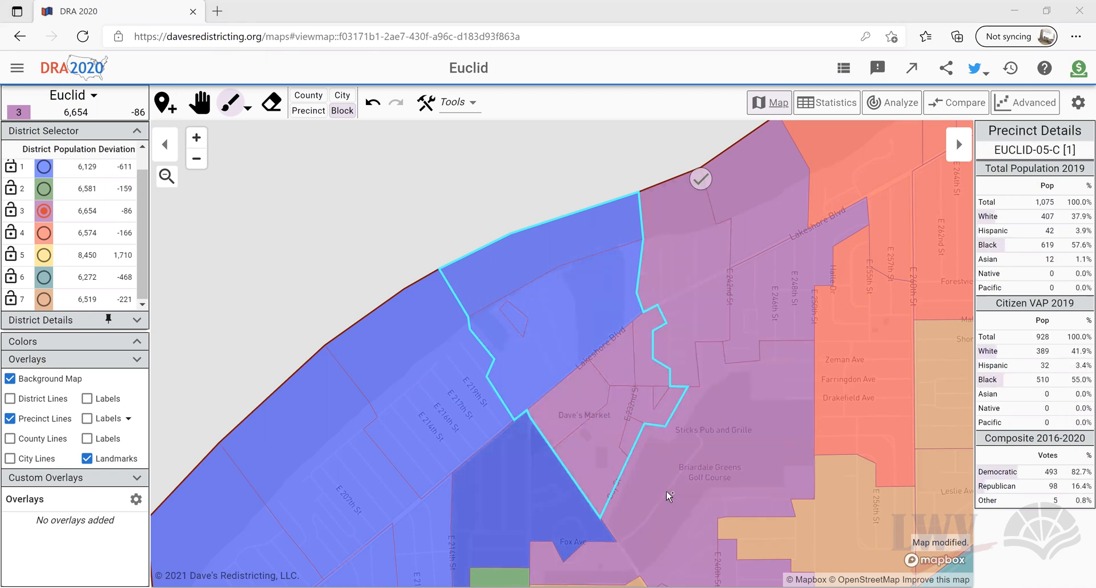
Step: Split precinct EUCLID-05-C into blocks and paint its eastern blocks, around and north of Fox Ave, into district 3
{"action": "key", "text": "Escape"}
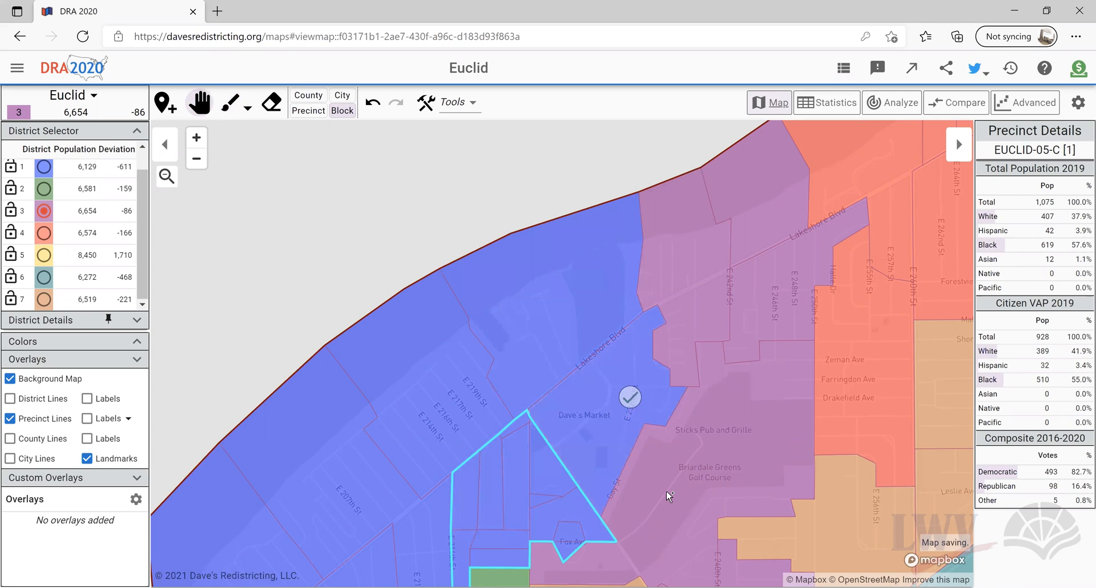
{"action": "scroll", "coordinate": [577, 509], "scroll_direction": "up", "scroll_amount": 1}
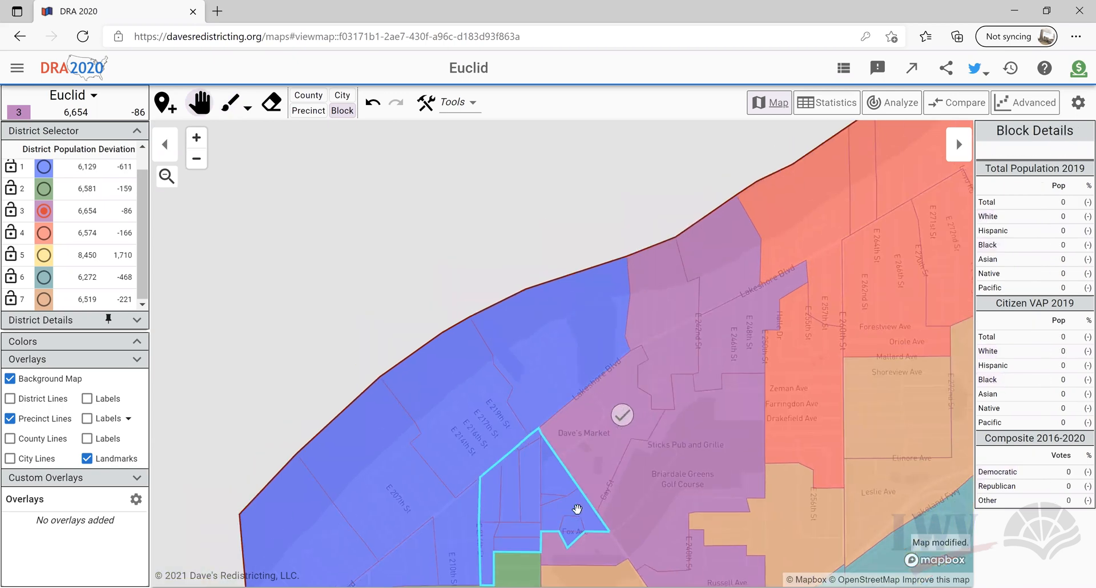
{"action": "scroll", "coordinate": [577, 509], "scroll_direction": "up", "scroll_amount": 2}
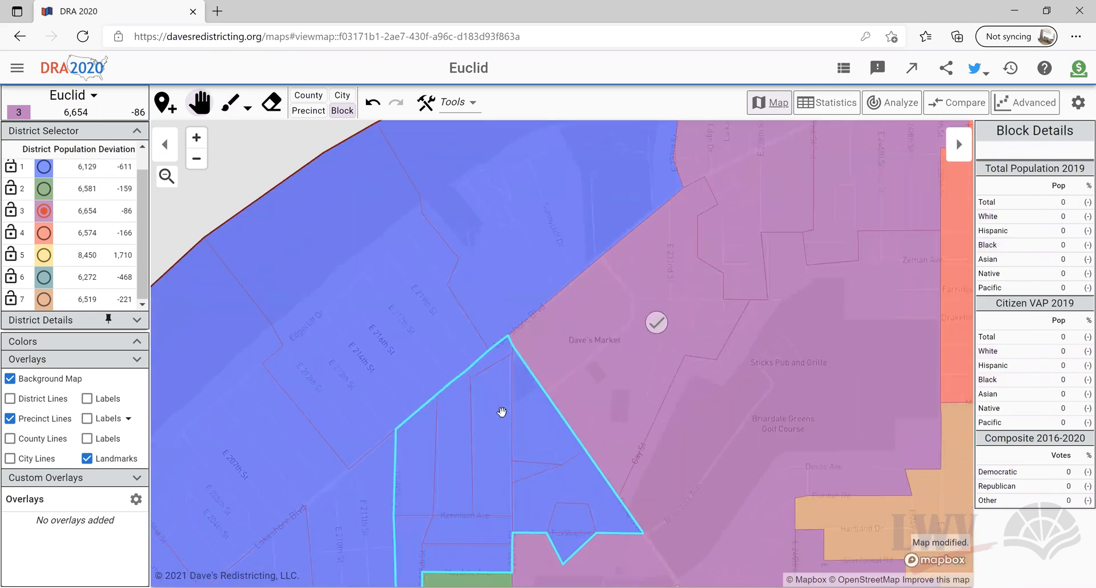
{"action": "left_click", "coordinate": [240, 104]}
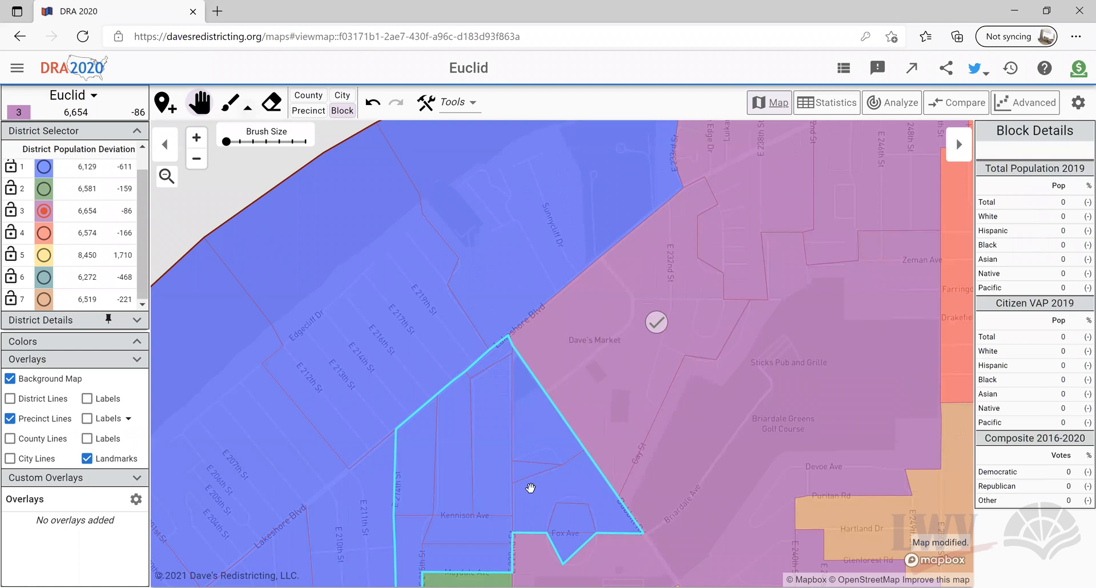
{"action": "left_click", "coordinate": [229, 104]}
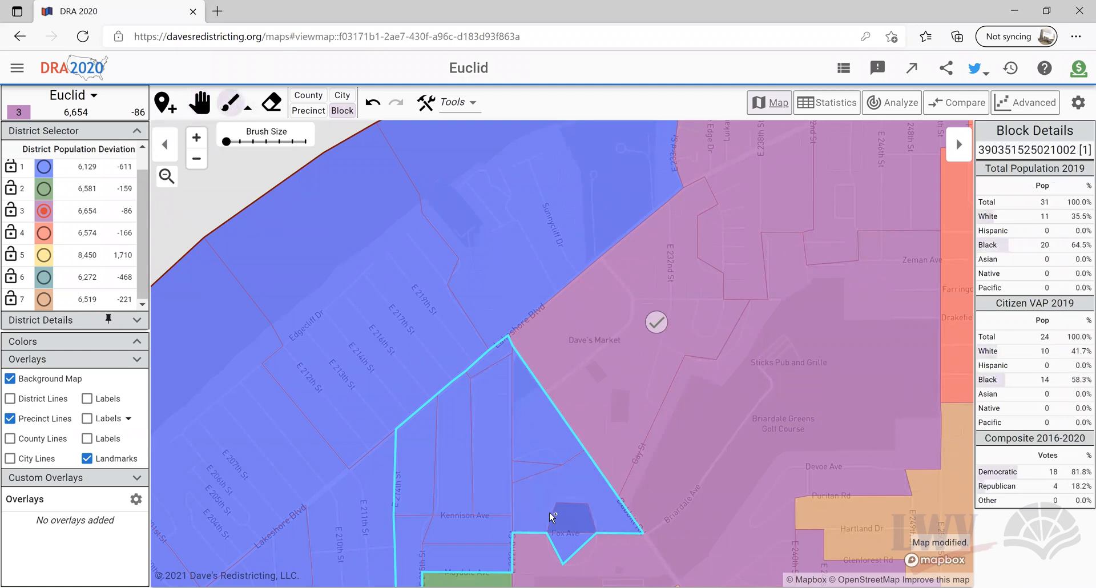
{"action": "left_click", "coordinate": [575, 489]}
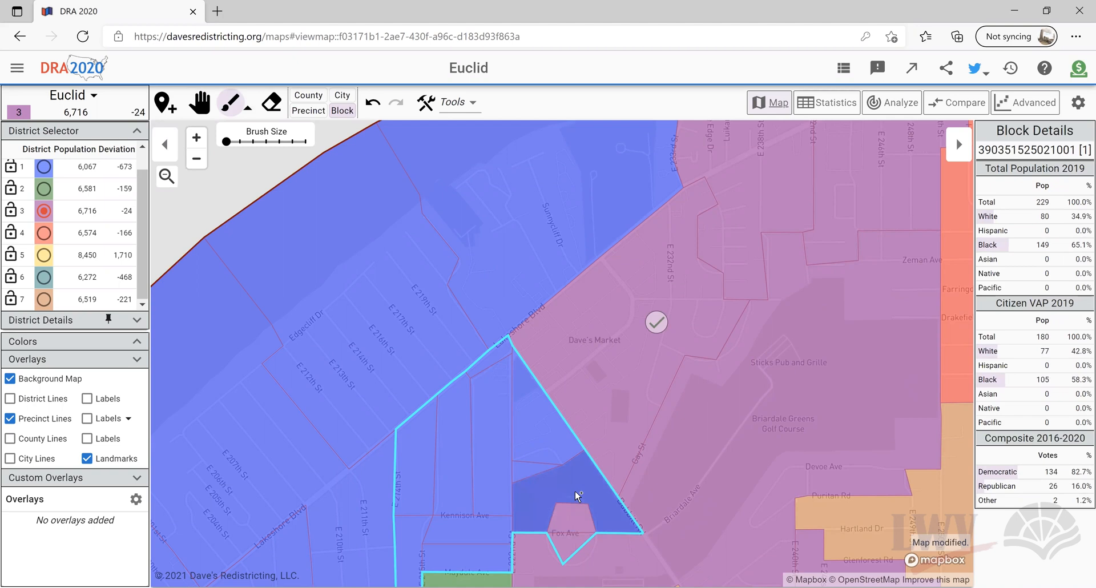
{"action": "left_click", "coordinate": [529, 470]}
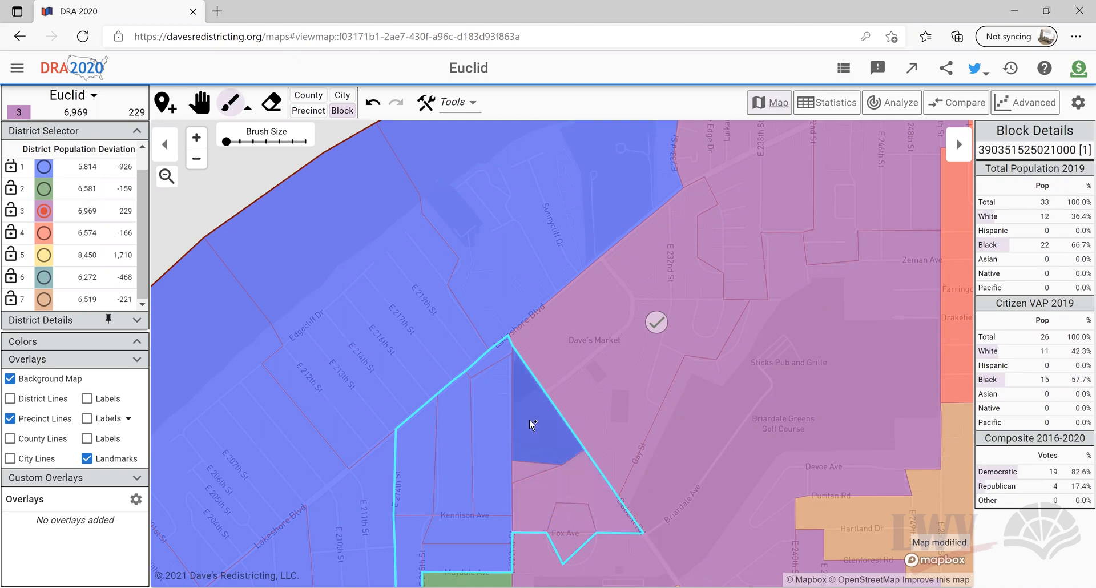
{"action": "left_click", "coordinate": [530, 419]}
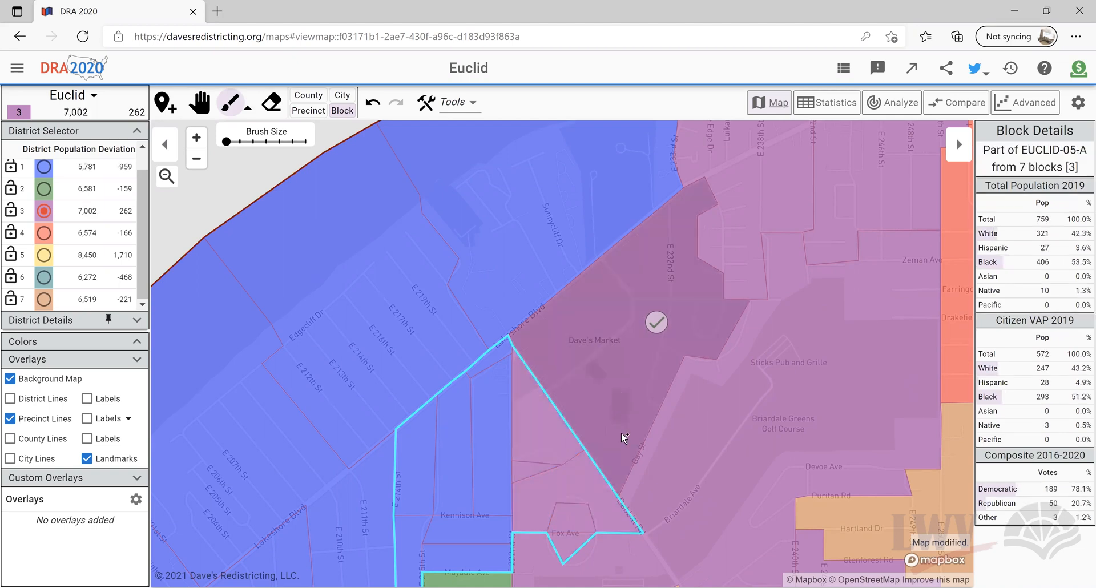
{"action": "scroll", "coordinate": [628, 425], "scroll_direction": "down", "scroll_amount": 3}
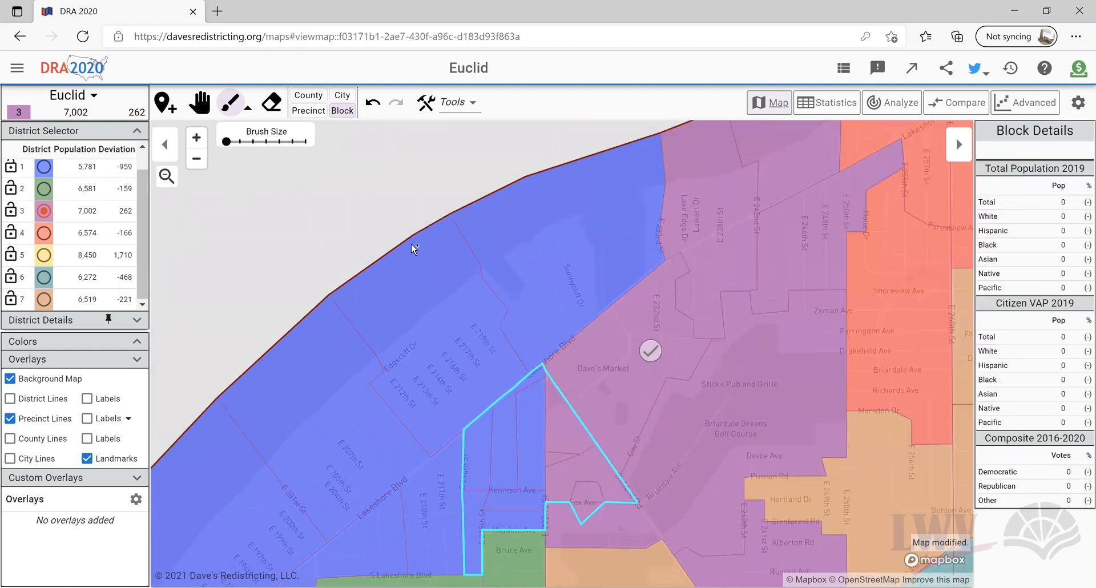
{"action": "left_click", "coordinate": [199, 103]}
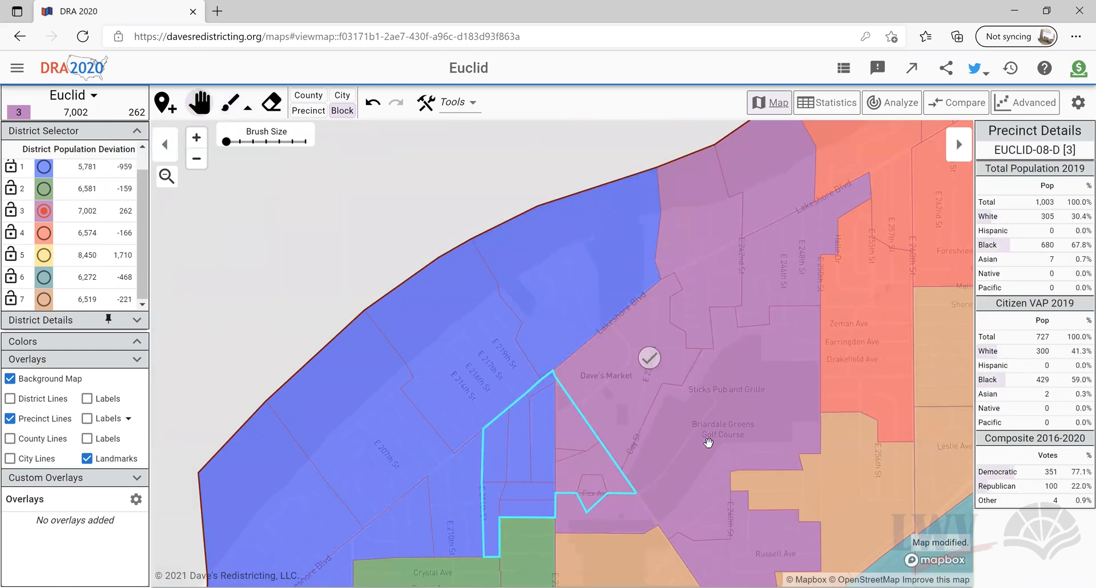
{"action": "left_click_drag", "start_coordinate": [669, 375], "coordinate": [553, 327]}
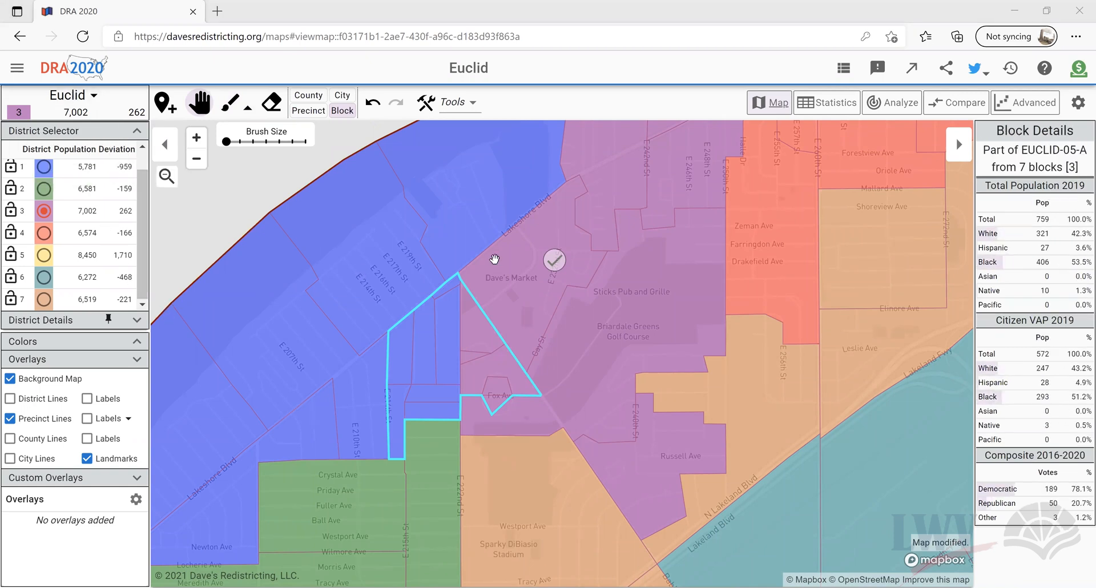
{"action": "scroll", "coordinate": [494, 259], "scroll_direction": "down", "scroll_amount": 5}
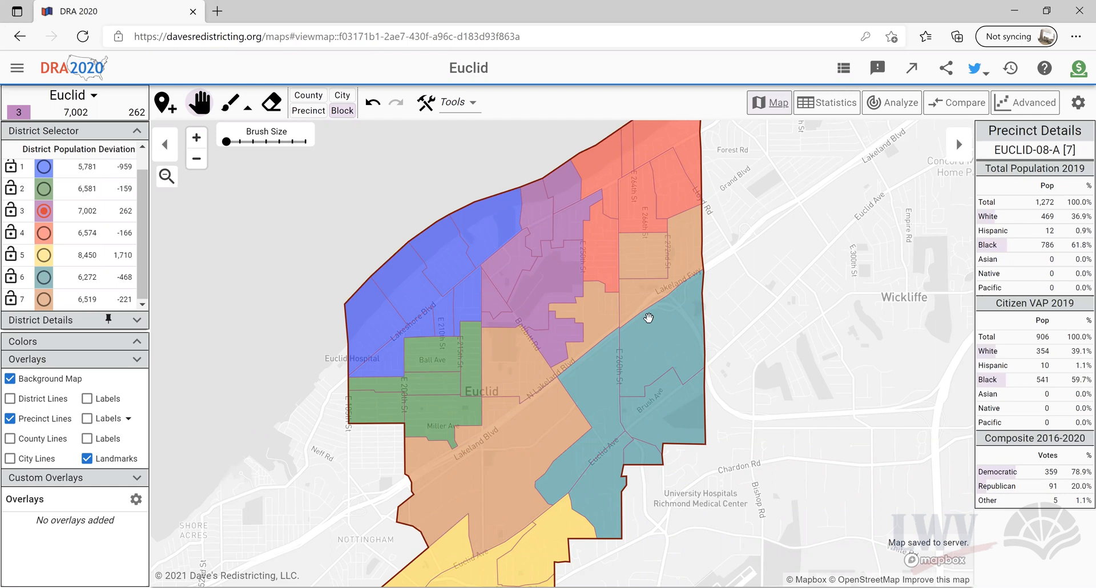
{"action": "scroll", "coordinate": [587, 325], "scroll_direction": "up", "scroll_amount": 2}
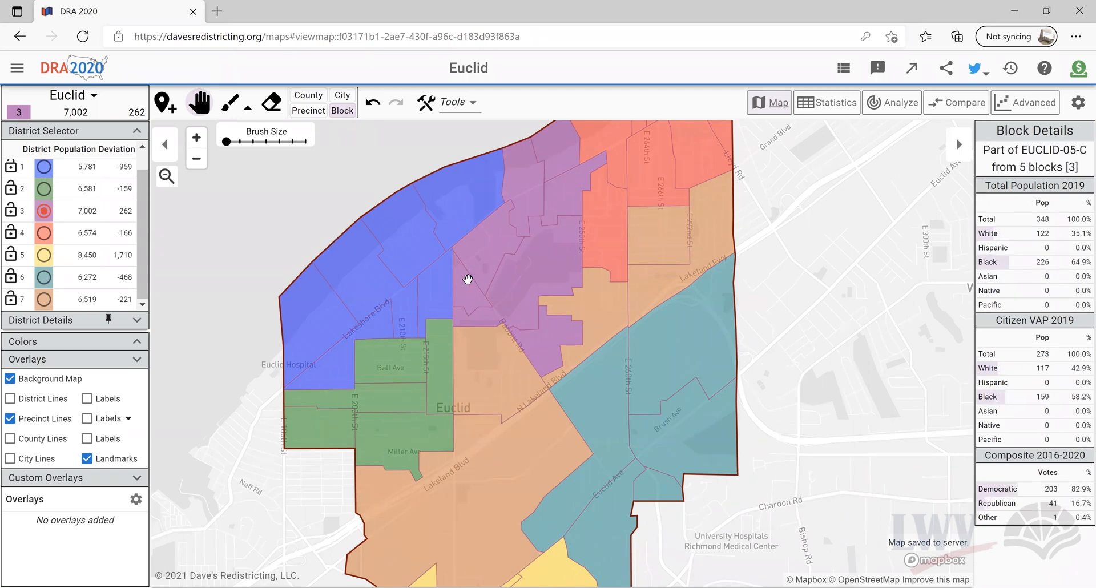
{"action": "scroll", "coordinate": [467, 278], "scroll_direction": "down", "scroll_amount": 1}
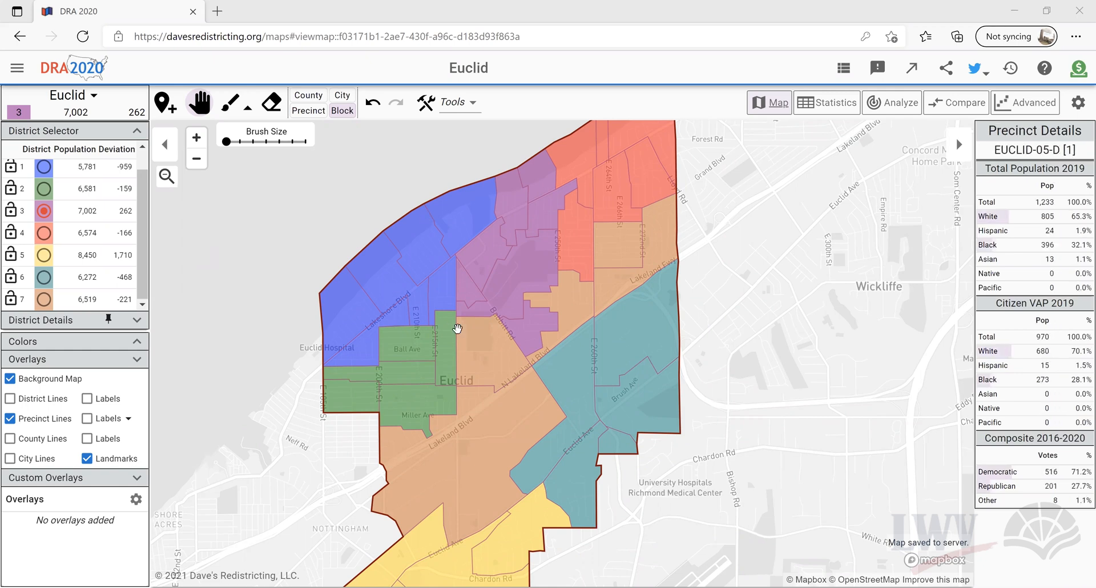
{"action": "scroll", "coordinate": [455, 318], "scroll_direction": "down", "scroll_amount": 1}
{"action": "scroll", "coordinate": [411, 290], "scroll_direction": "down", "scroll_amount": 3}
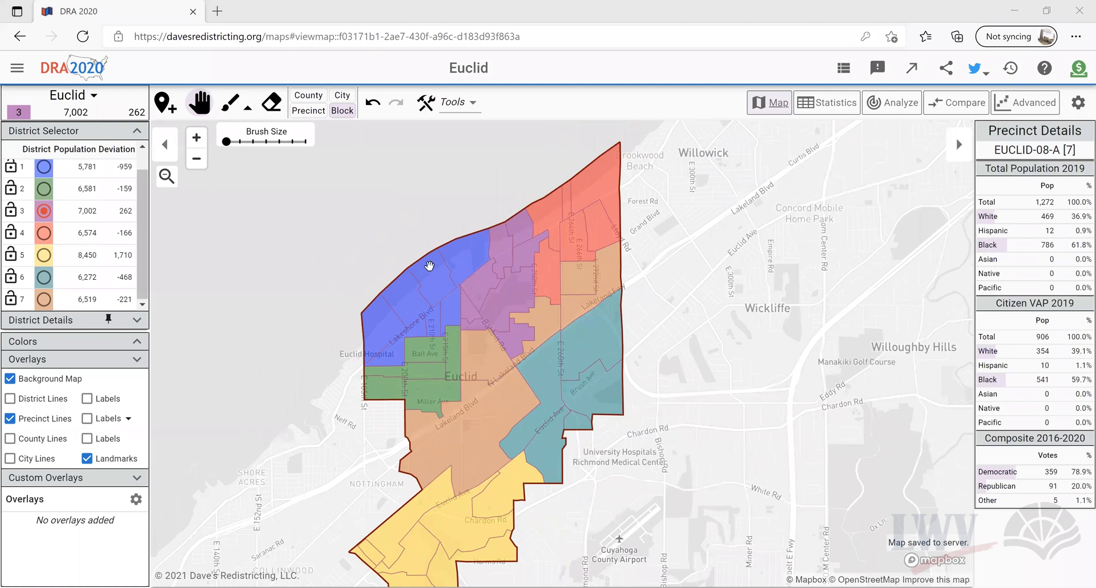
{"action": "scroll", "coordinate": [432, 279], "scroll_direction": "down", "scroll_amount": 2}
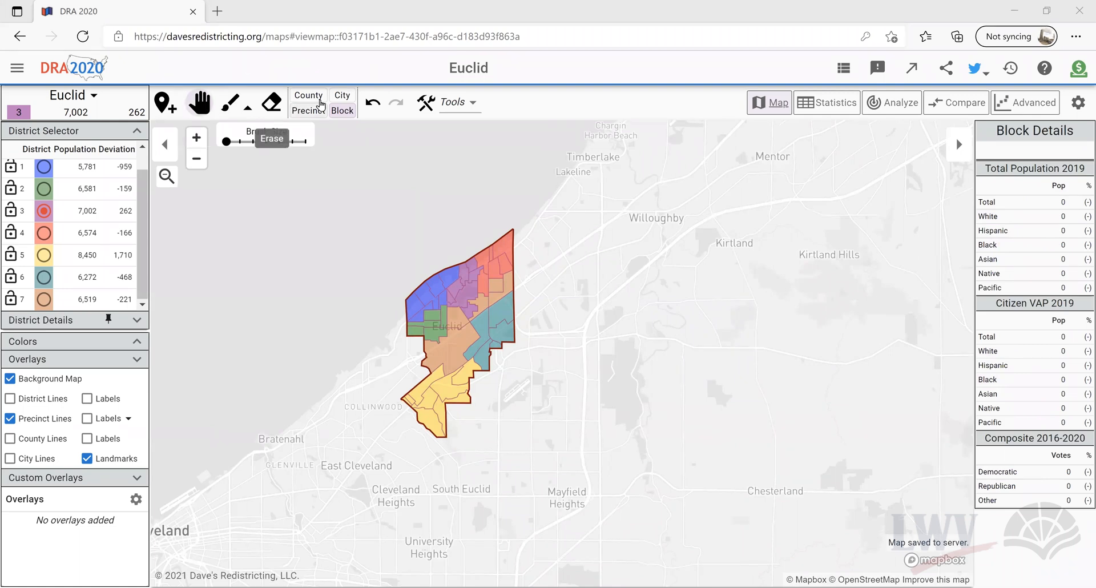
{"action": "left_click", "coordinate": [269, 97]}
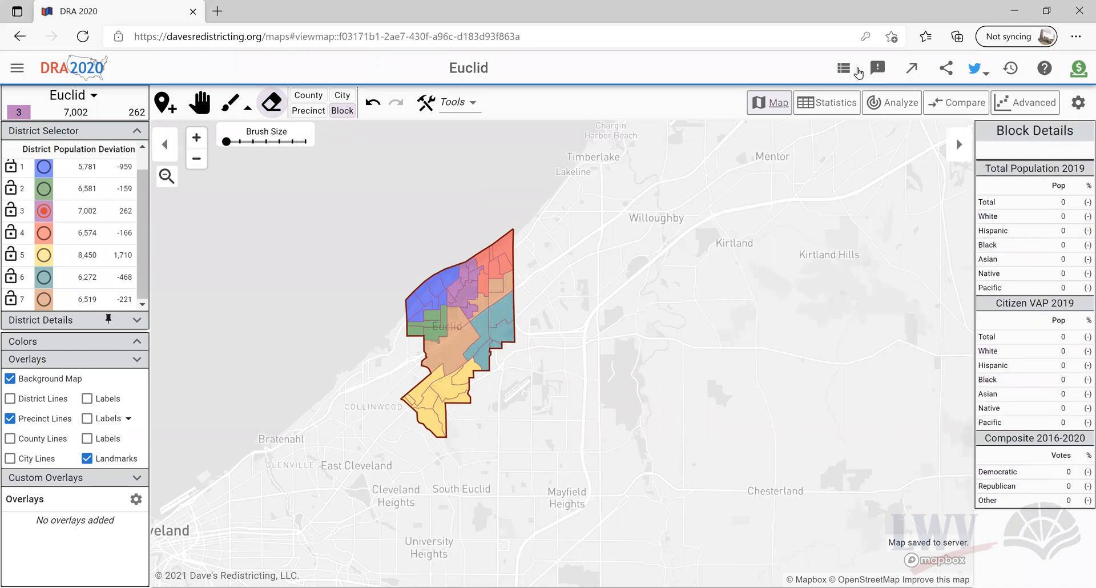
{"action": "left_click", "coordinate": [851, 72]}
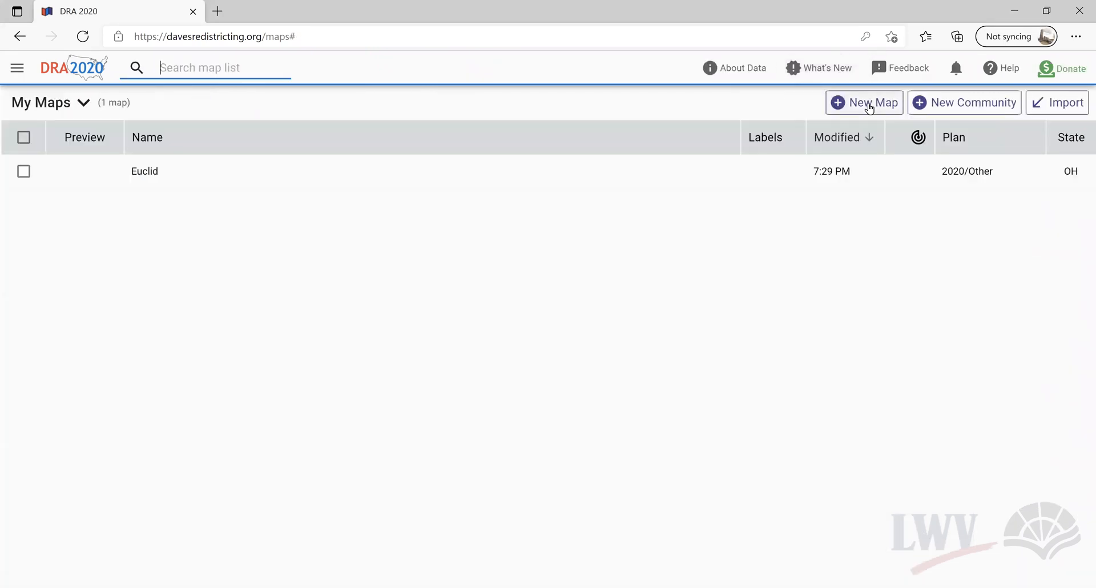
{"action": "left_click", "coordinate": [869, 108]}
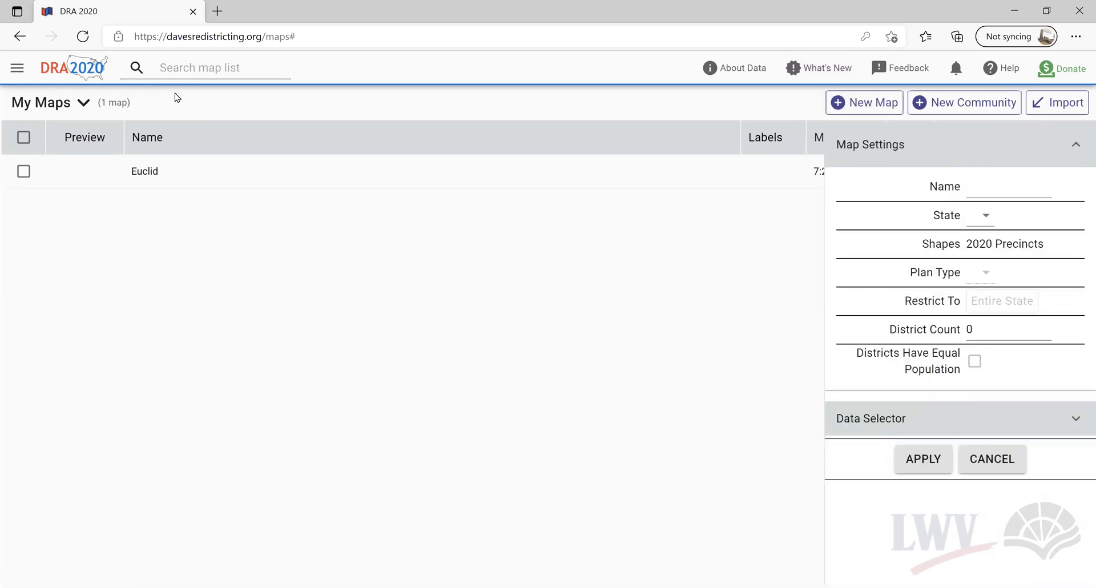
{"action": "left_click", "coordinate": [49, 105]}
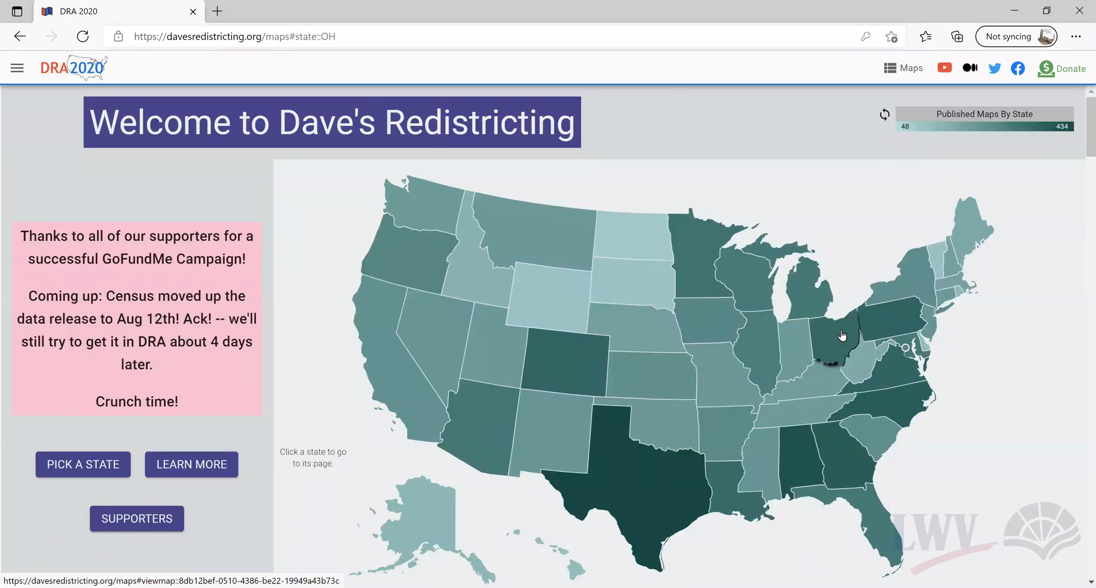
Step: Open Ohio's current State Senate map from the national state map and hide its precinct lines
{"action": "left_click", "coordinate": [841, 330]}
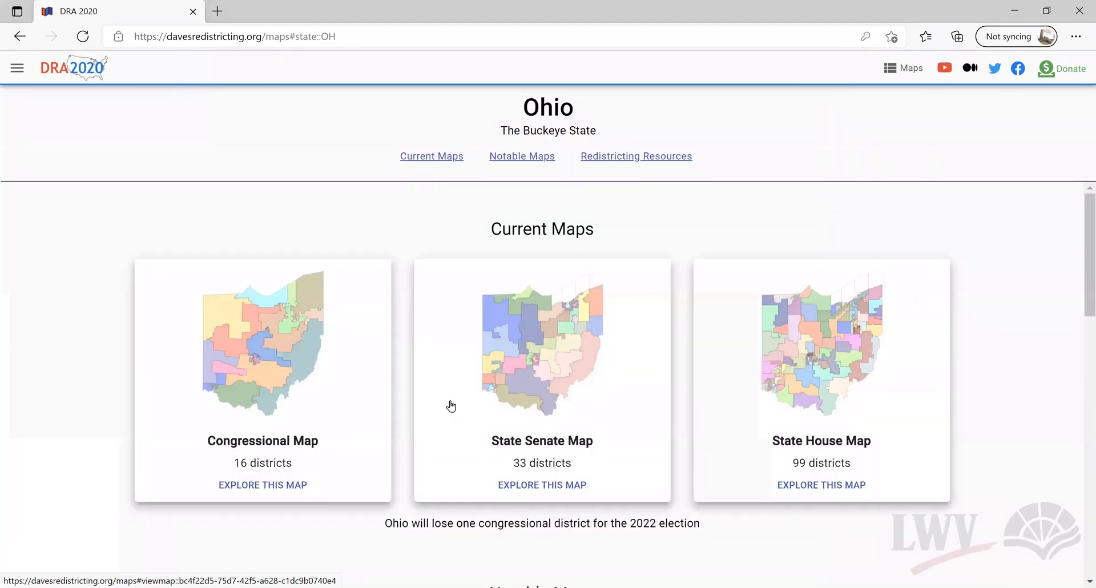
{"action": "left_click", "coordinate": [568, 330]}
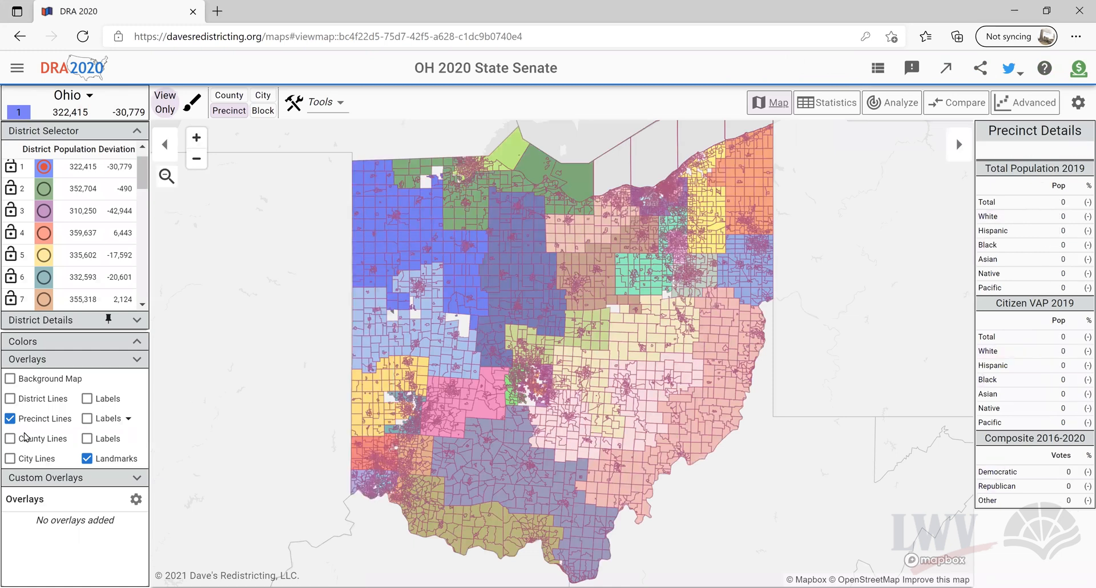
{"action": "left_click", "coordinate": [10, 419]}
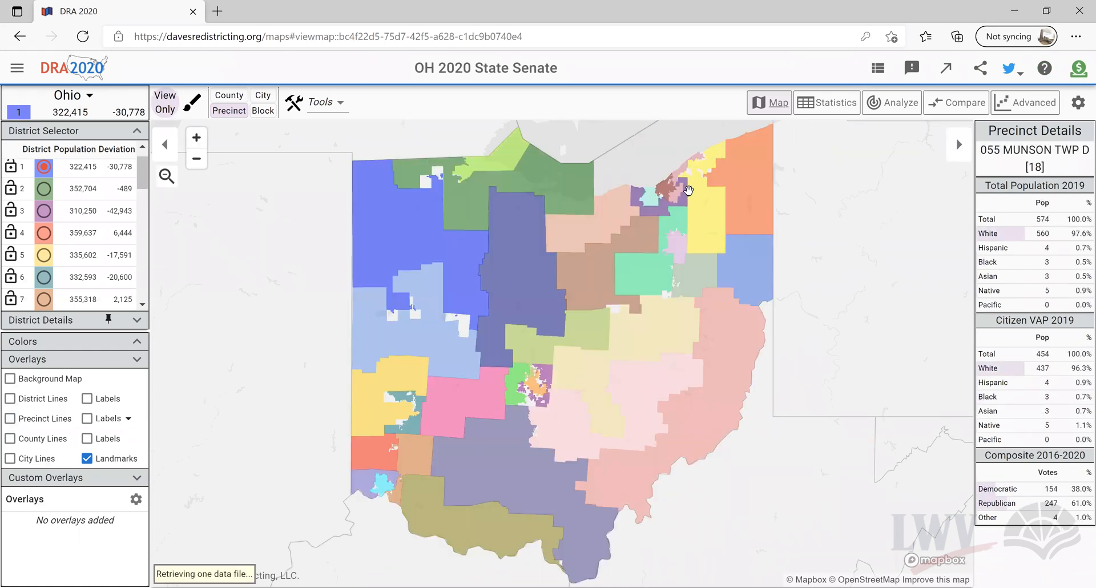
Step: Show county lines, city lines and county labels on the State Senate map around Cleveland
{"action": "scroll", "coordinate": [666, 190], "scroll_direction": "up", "scroll_amount": 3}
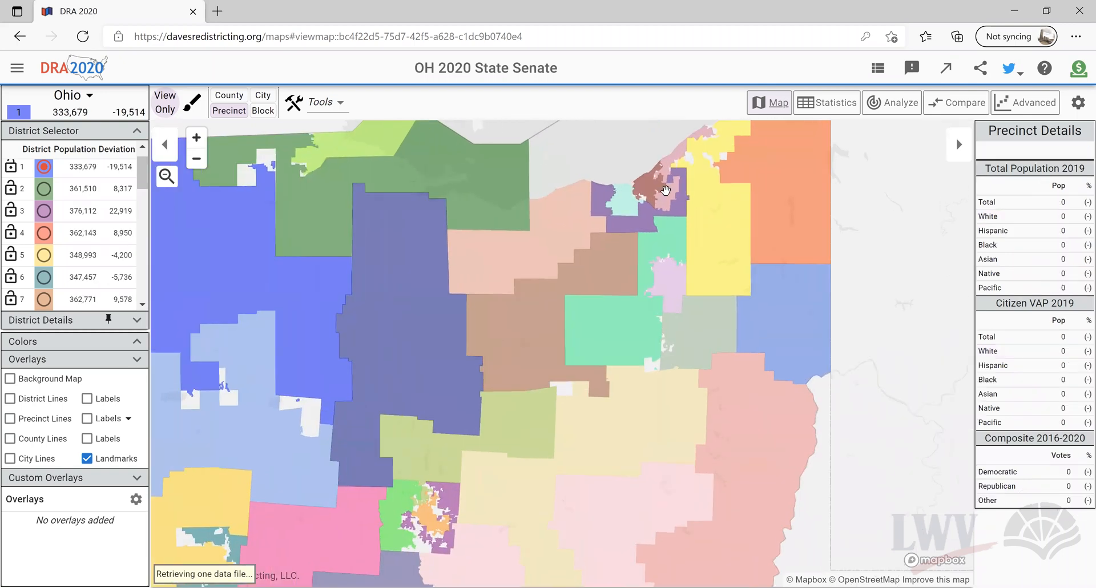
{"action": "scroll", "coordinate": [666, 190], "scroll_direction": "up", "scroll_amount": 5}
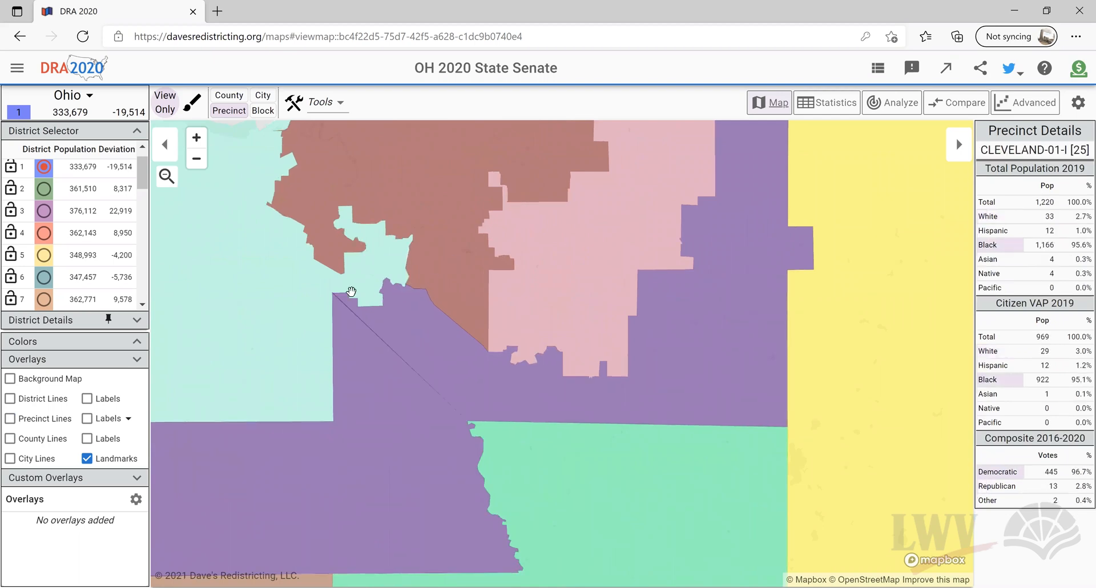
{"action": "left_click", "coordinate": [9, 439]}
{"action": "left_click", "coordinate": [9, 458]}
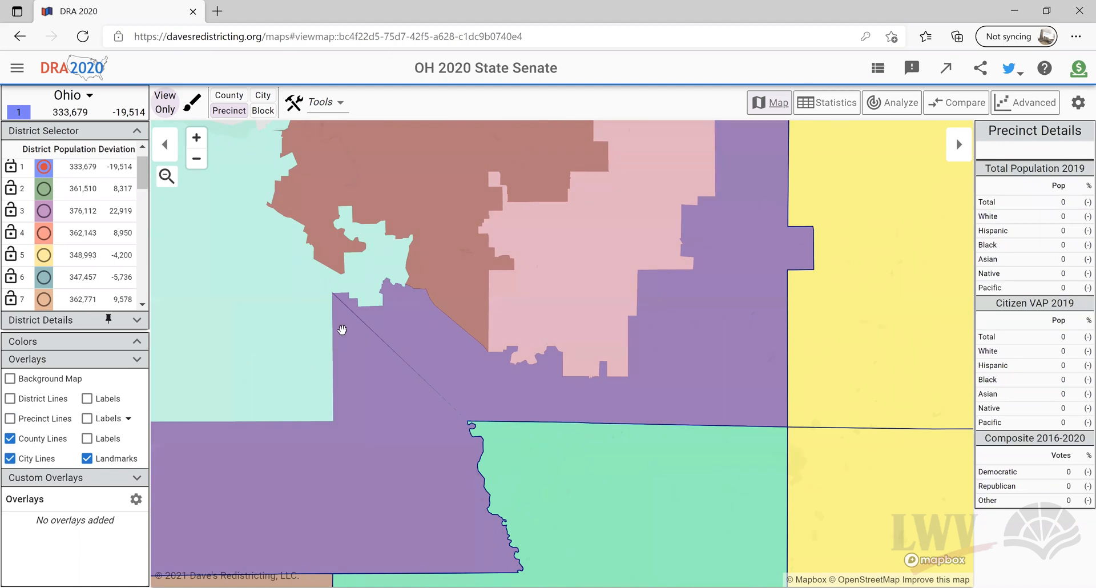
{"action": "scroll", "coordinate": [342, 336], "scroll_direction": "down", "scroll_amount": 3}
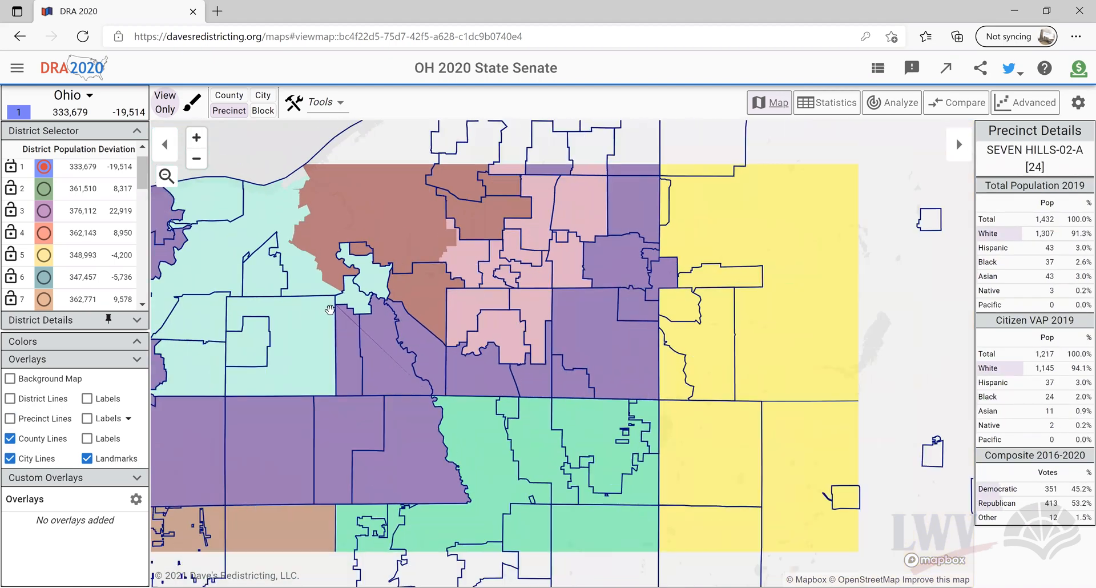
{"action": "left_click_drag", "start_coordinate": [382, 325], "coordinate": [438, 314]}
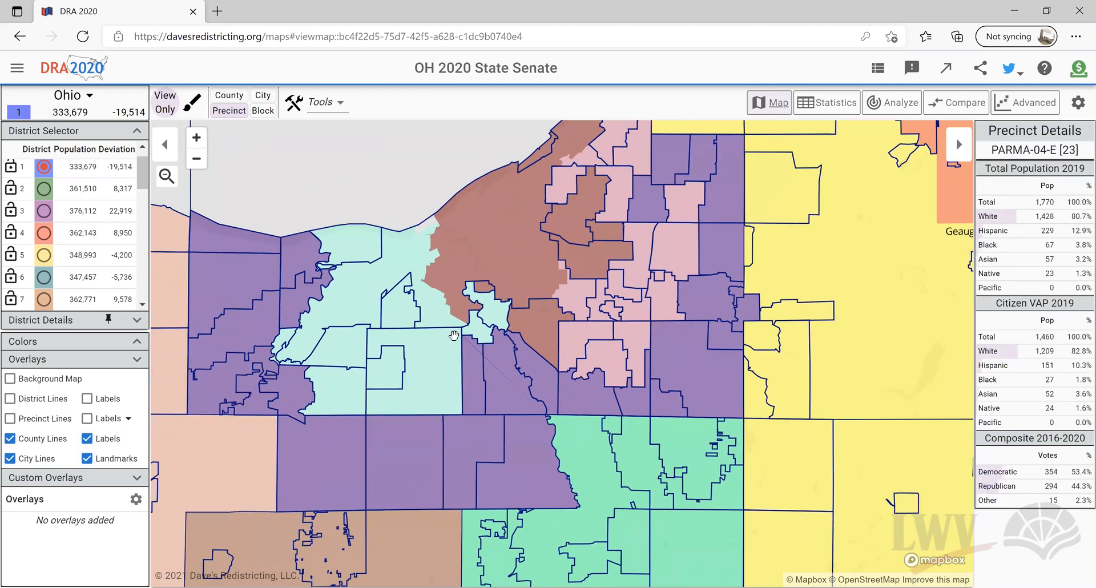
Step: Examine the State Senate districts' populations and deviations and their shapes around Cleveland
{"action": "scroll", "coordinate": [452, 336], "scroll_direction": "down", "scroll_amount": 1}
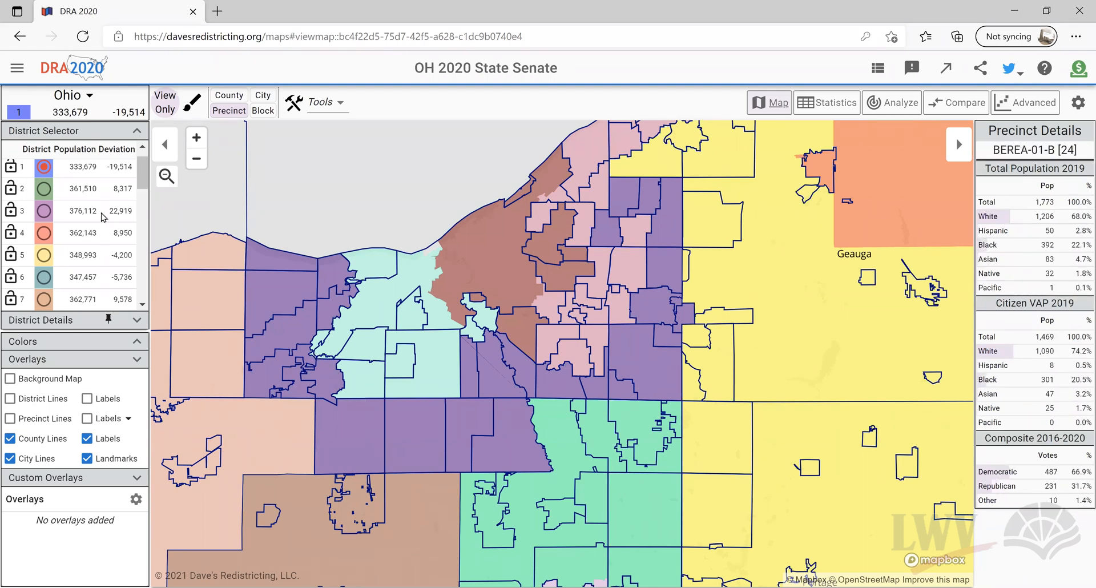
{"action": "scroll", "coordinate": [105, 214], "scroll_direction": "down", "scroll_amount": 4}
{"action": "scroll", "coordinate": [106, 213], "scroll_direction": "down", "scroll_amount": 9}
{"action": "scroll", "coordinate": [106, 212], "scroll_direction": "down", "scroll_amount": 2}
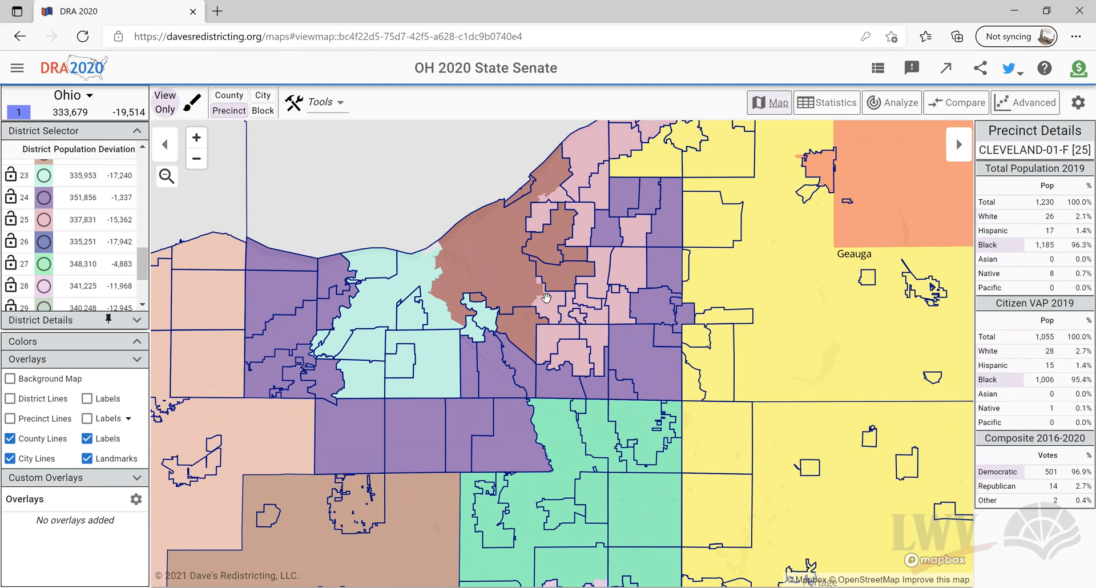
{"action": "left_click_drag", "start_coordinate": [537, 318], "coordinate": [508, 361]}
{"action": "left_click_drag", "start_coordinate": [539, 262], "coordinate": [605, 227]}
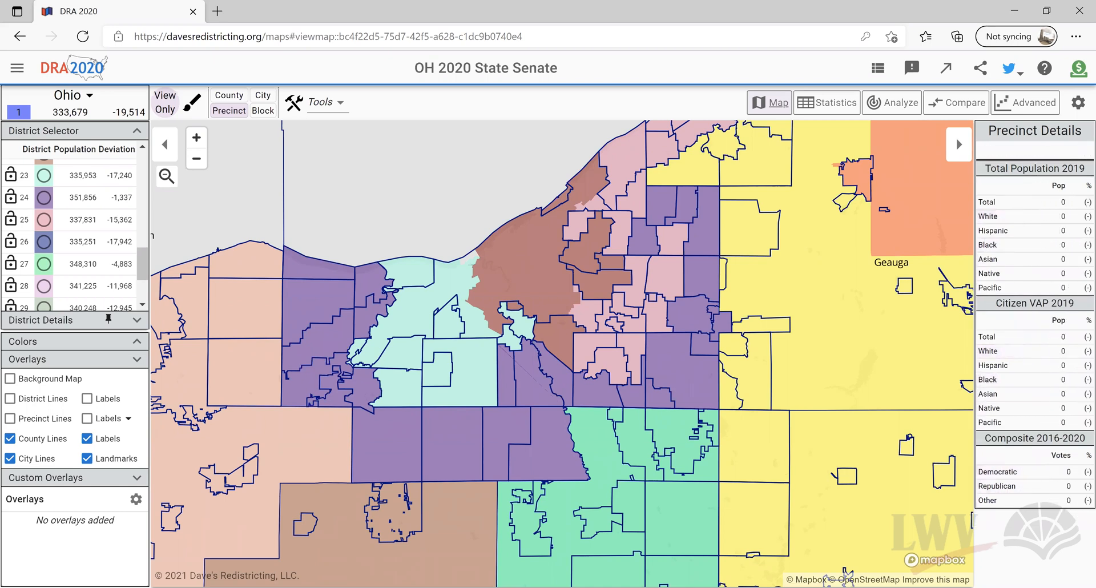
Step: Start a new map from the map list, name it congress and set its state to Ohio
{"action": "left_click", "coordinate": [878, 69]}
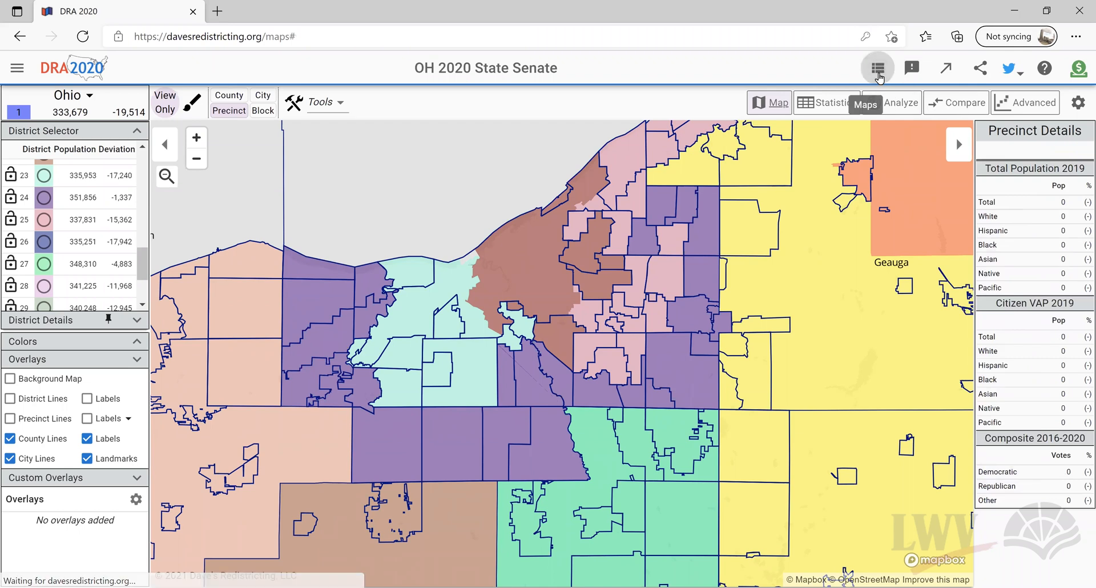
{"action": "left_click", "coordinate": [866, 105]}
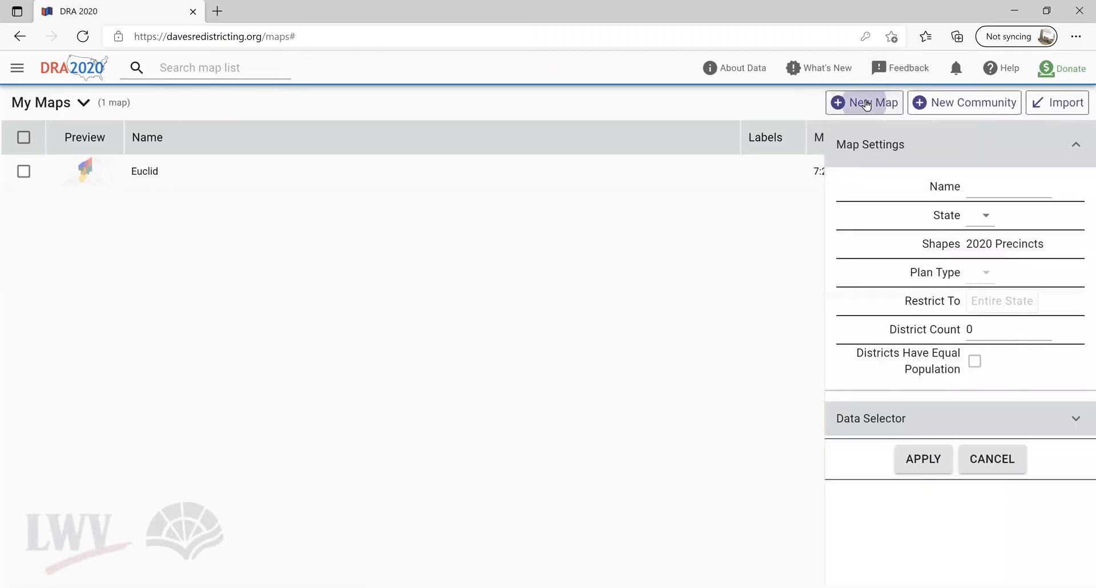
{"action": "left_click", "coordinate": [988, 182]}
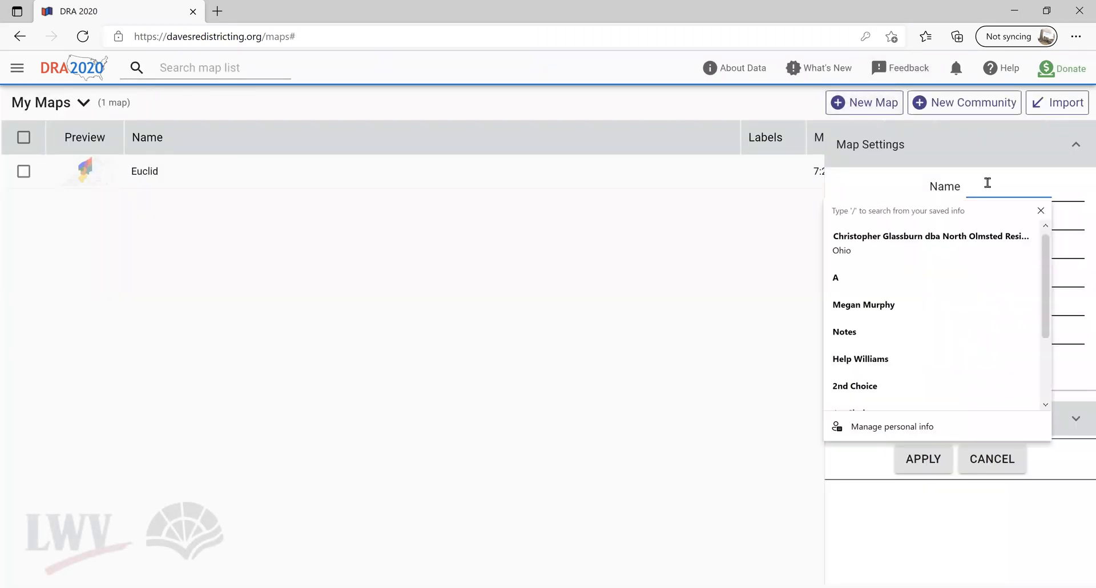
{"action": "type", "text": "cong"}
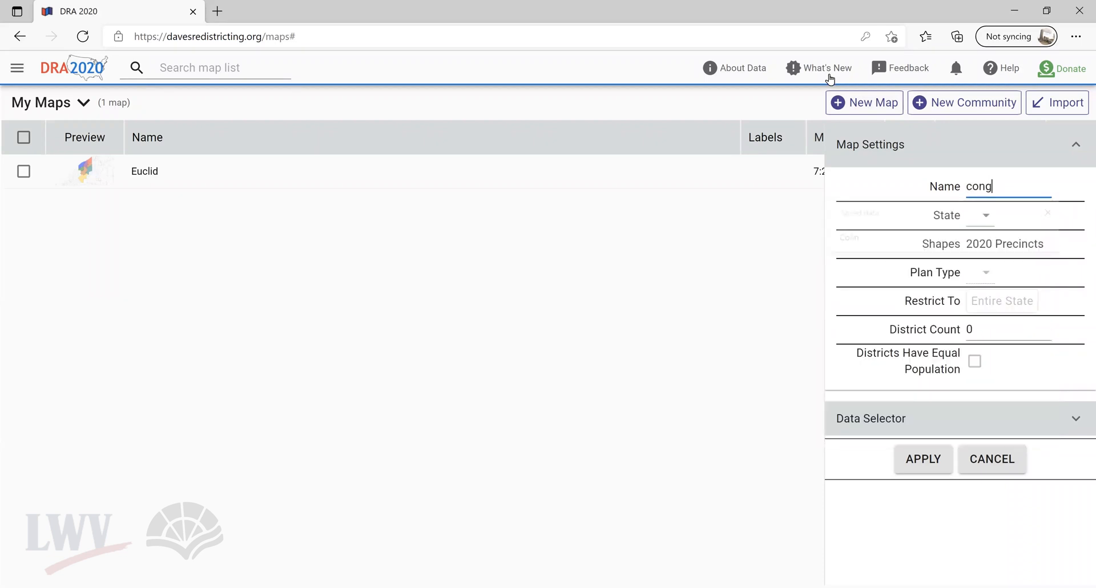
{"action": "type", "text": "ress"}
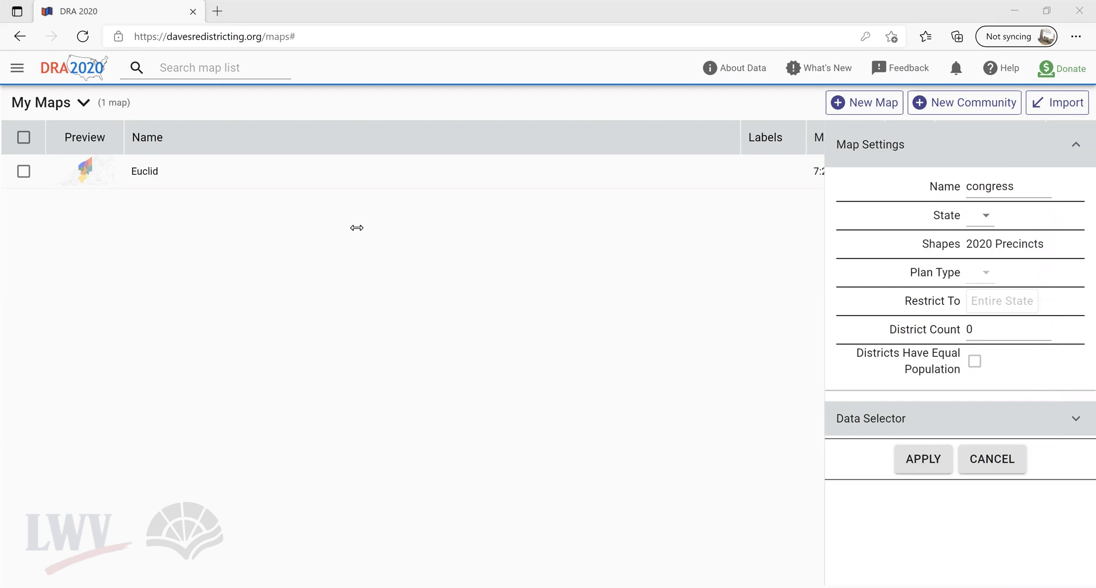
{"action": "left_click", "coordinate": [985, 220]}
{"action": "scroll", "coordinate": [1022, 276], "scroll_direction": "down", "scroll_amount": 5}
{"action": "scroll", "coordinate": [1049, 473], "scroll_direction": "down", "scroll_amount": 10}
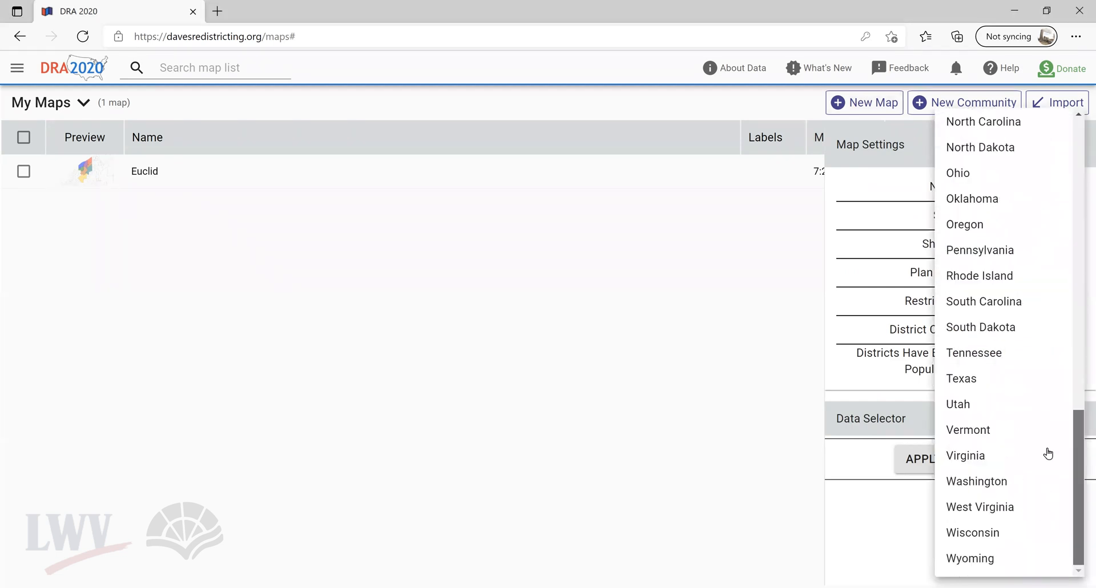
{"action": "left_click", "coordinate": [984, 177]}
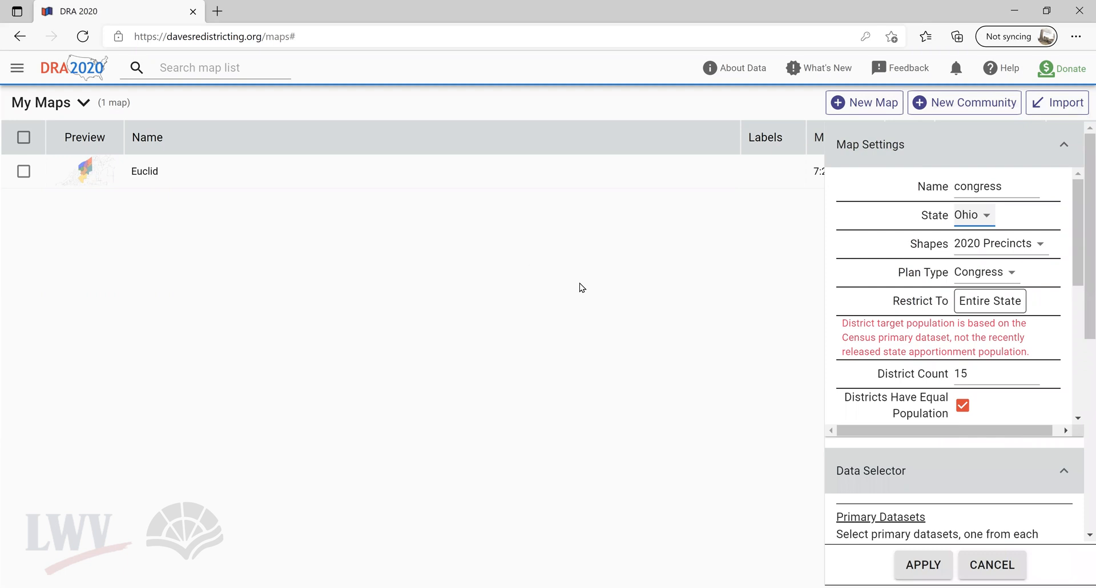
Step: Leave the new congressional map covering the entire state with 15 equal-population districts and create it
{"action": "left_click", "coordinate": [991, 302]}
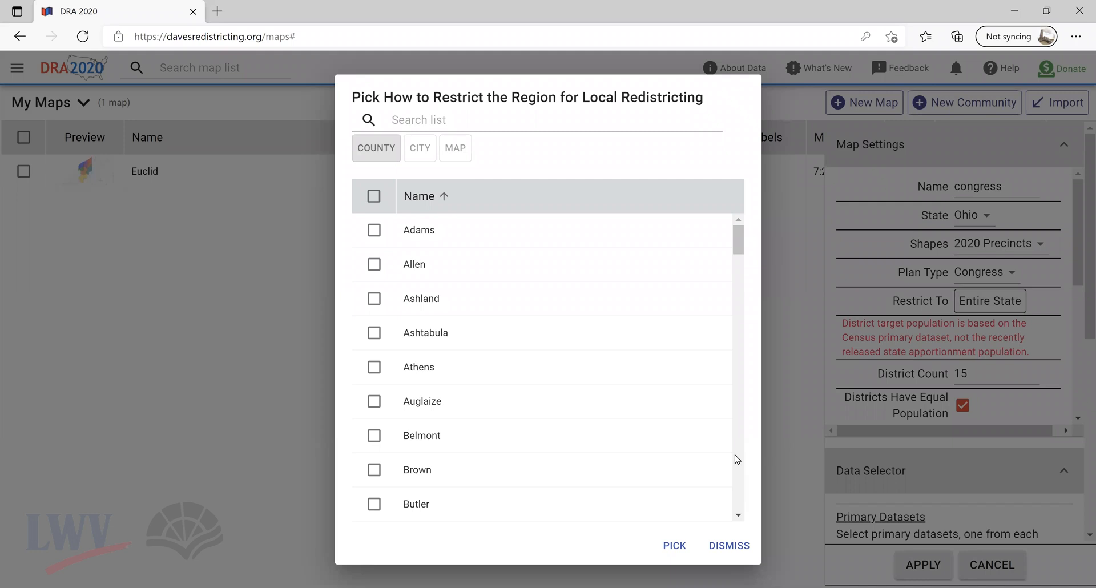
{"action": "left_click", "coordinate": [739, 542]}
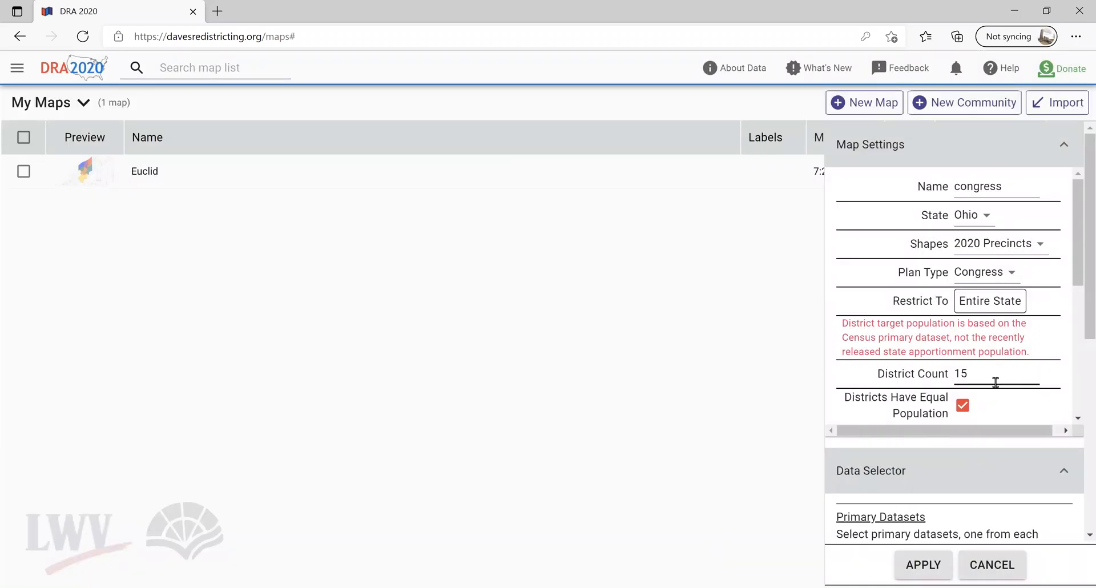
{"action": "scroll", "coordinate": [998, 384], "scroll_direction": "down", "scroll_amount": 1}
{"action": "scroll", "coordinate": [1003, 368], "scroll_direction": "down", "scroll_amount": 5}
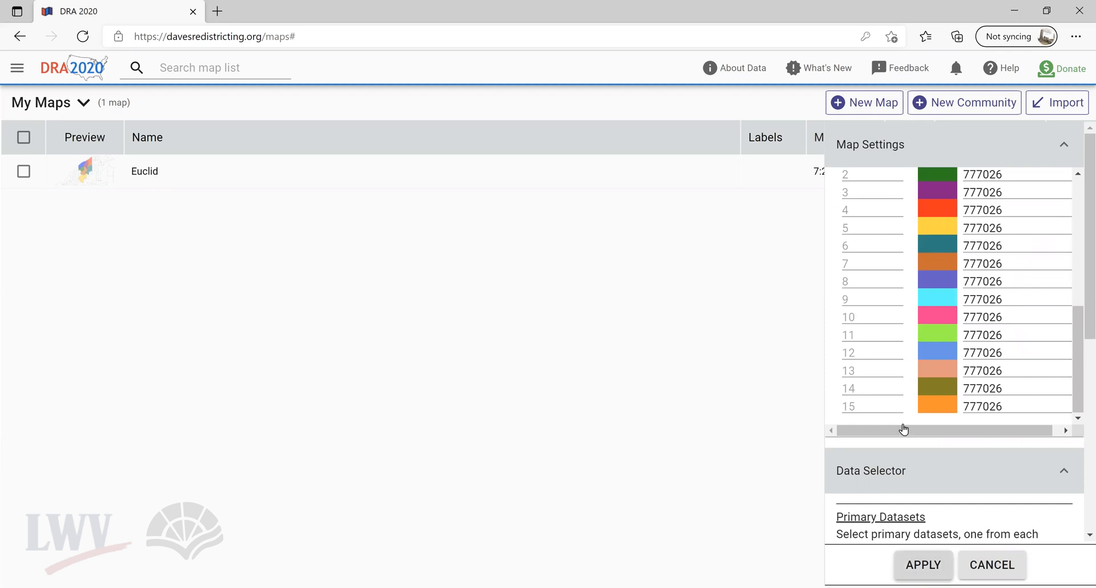
{"action": "left_click", "coordinate": [921, 564]}
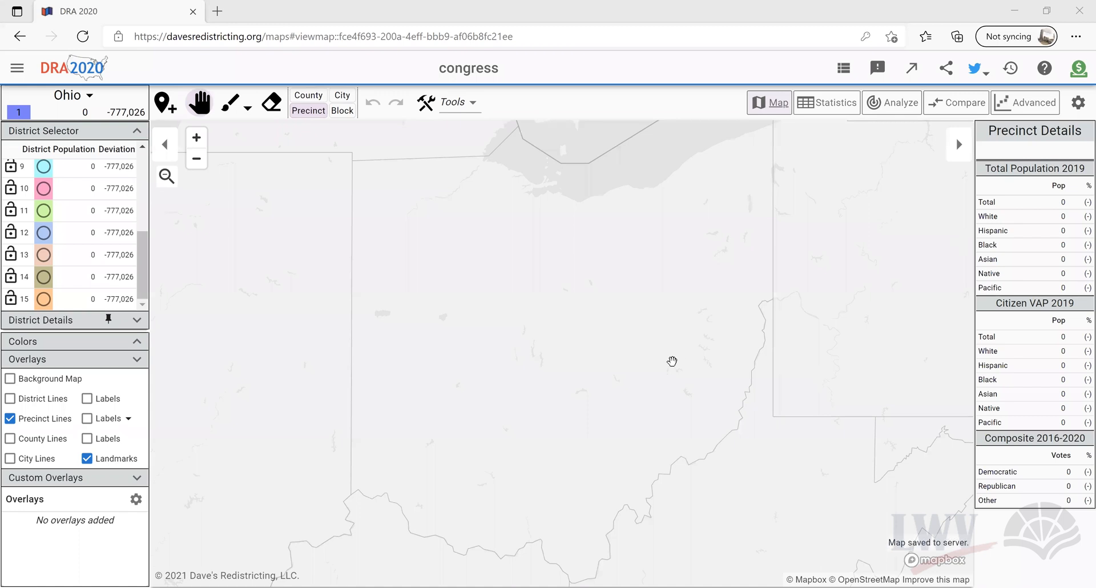
Step: Hide the precinct and city lines on the congress map and show the background map, county lines and county labels
{"action": "left_click", "coordinate": [10, 420]}
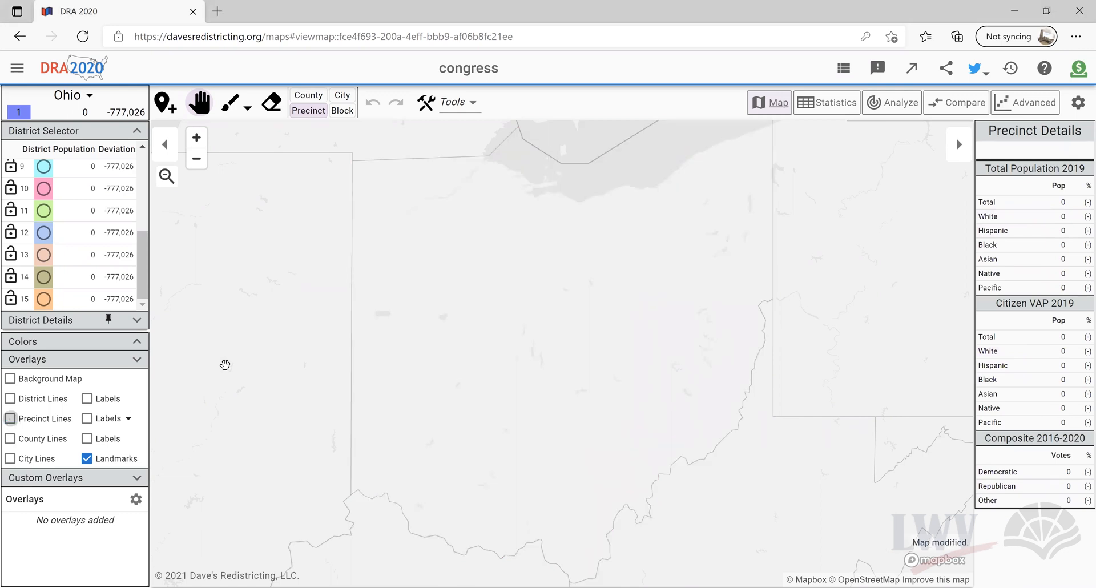
{"action": "left_click", "coordinate": [10, 458]}
{"action": "left_click", "coordinate": [11, 438]}
{"action": "left_click", "coordinate": [88, 439]}
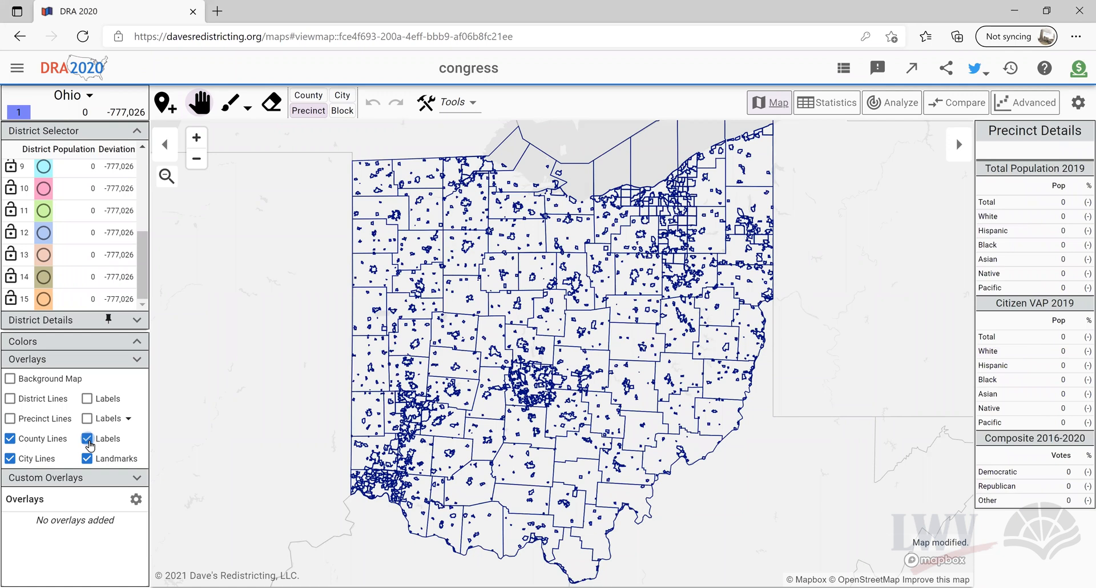
{"action": "left_click", "coordinate": [10, 379]}
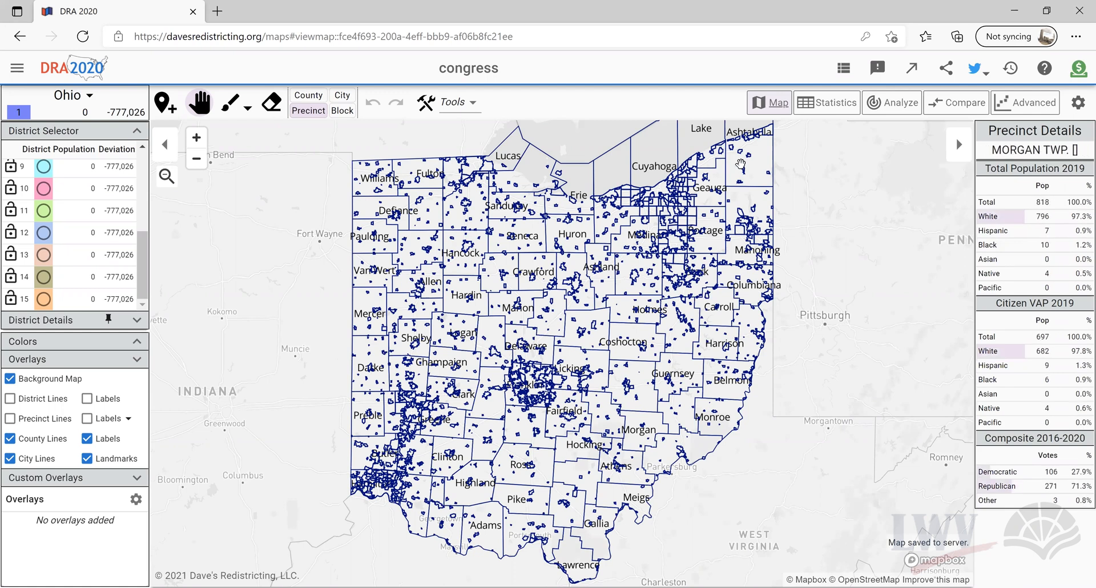
{"action": "left_click", "coordinate": [10, 459]}
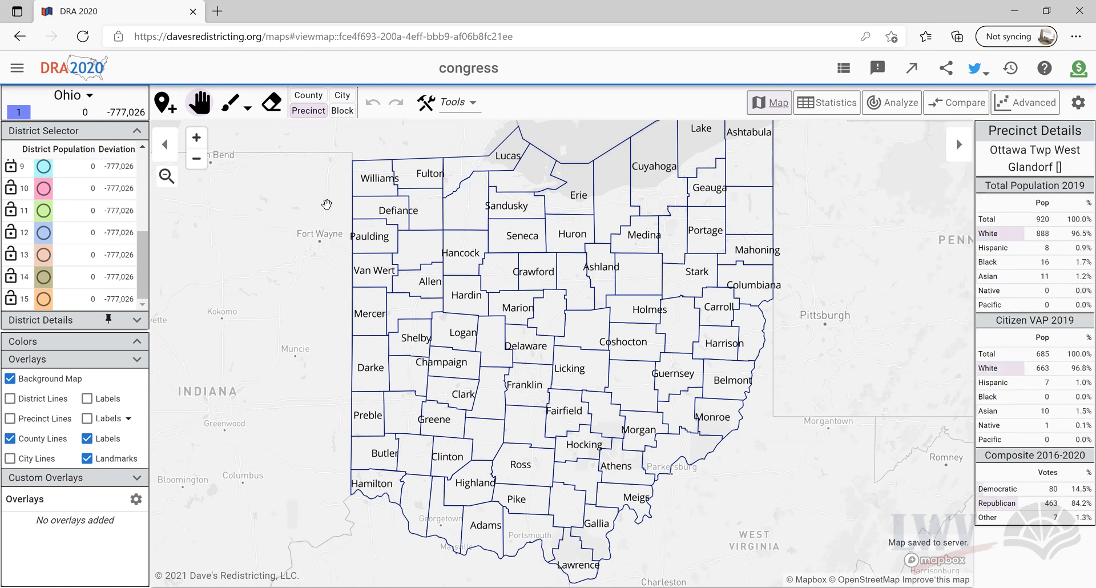
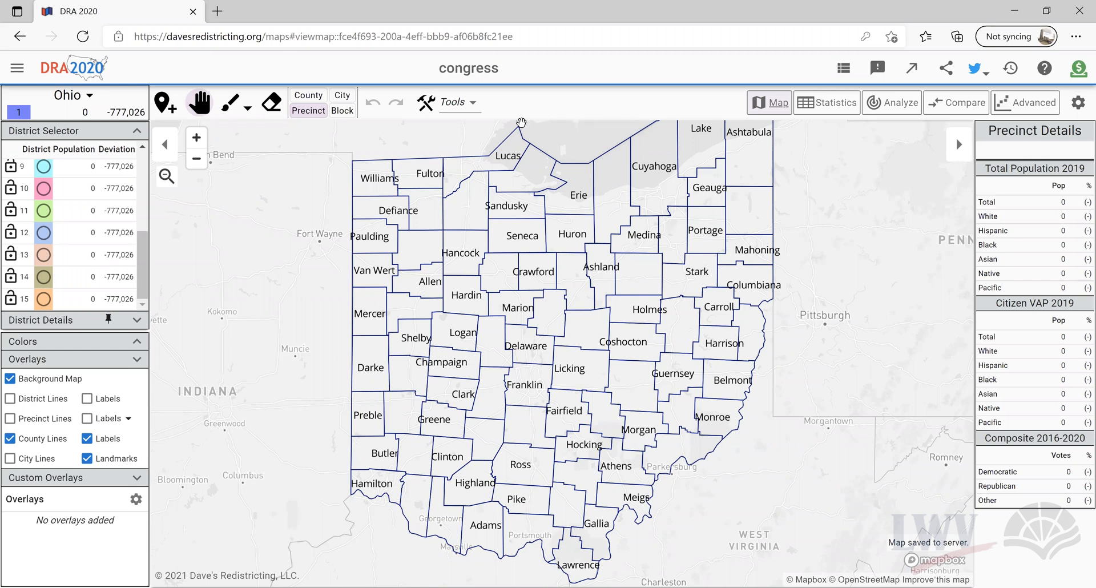
{"action": "mouse_move", "coordinate": [555, 392]}
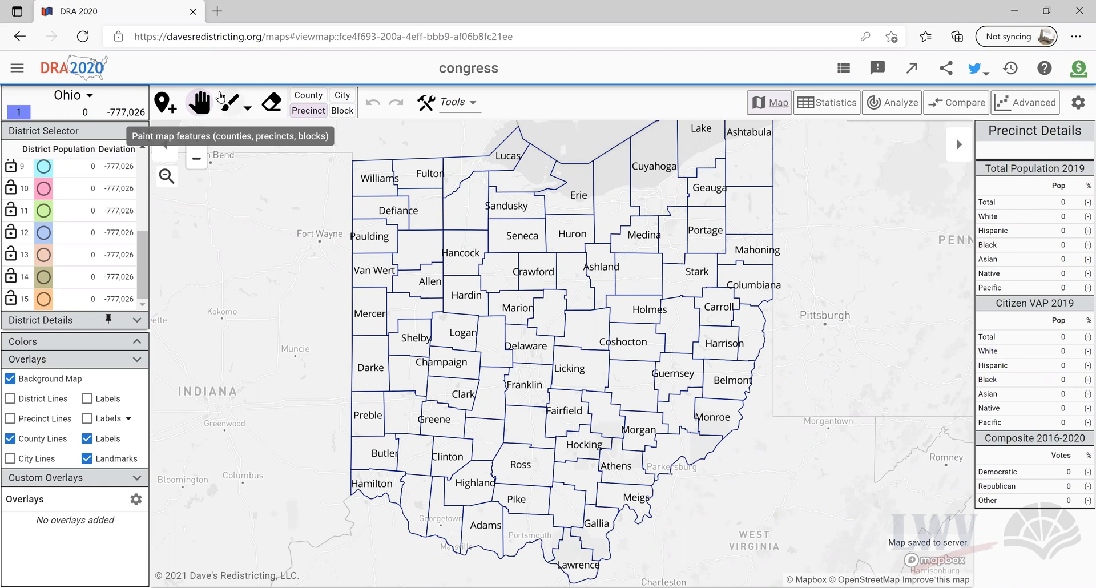
Step: Paint whole counties into districts: Cuyahoga into district 1, Franklin into district 2 and Hamilton into district 3
{"action": "left_click", "coordinate": [230, 109]}
{"action": "left_click", "coordinate": [308, 97]}
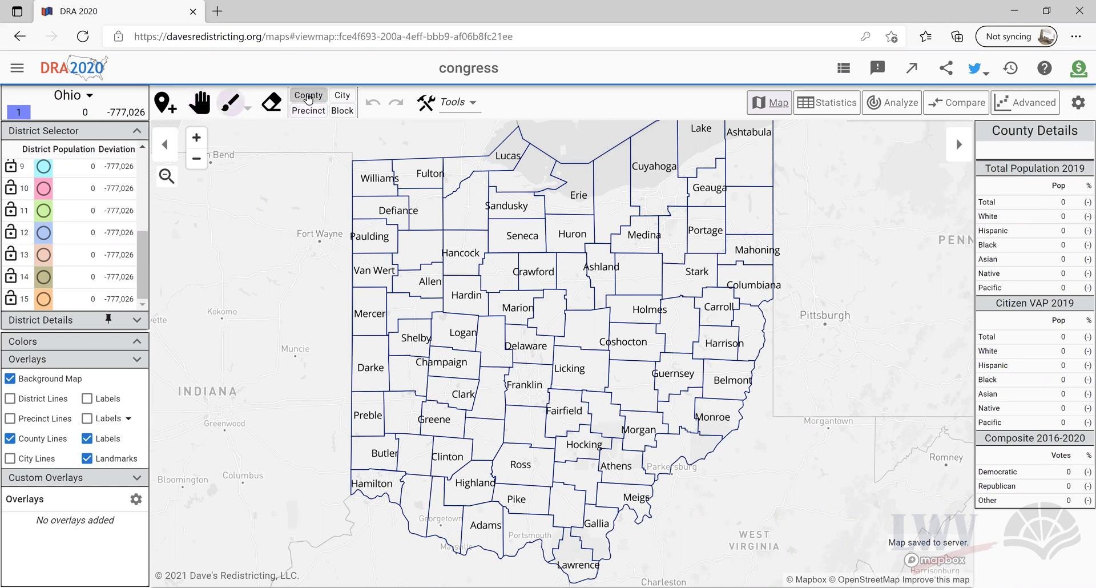
{"action": "scroll", "coordinate": [85, 203], "scroll_direction": "up", "scroll_amount": 5}
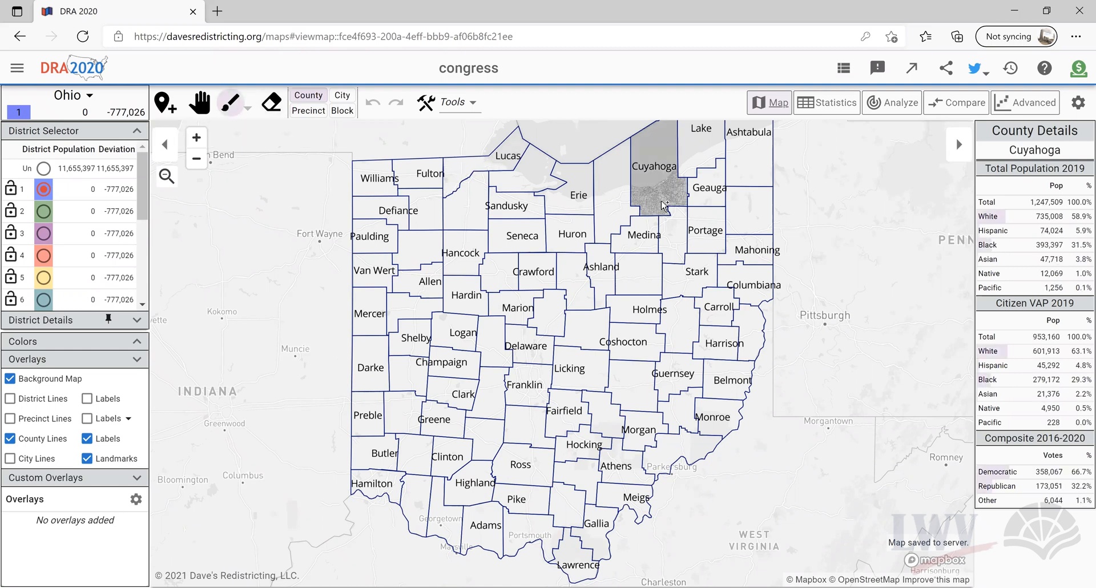
{"action": "left_click", "coordinate": [663, 205]}
{"action": "left_click", "coordinate": [47, 212]}
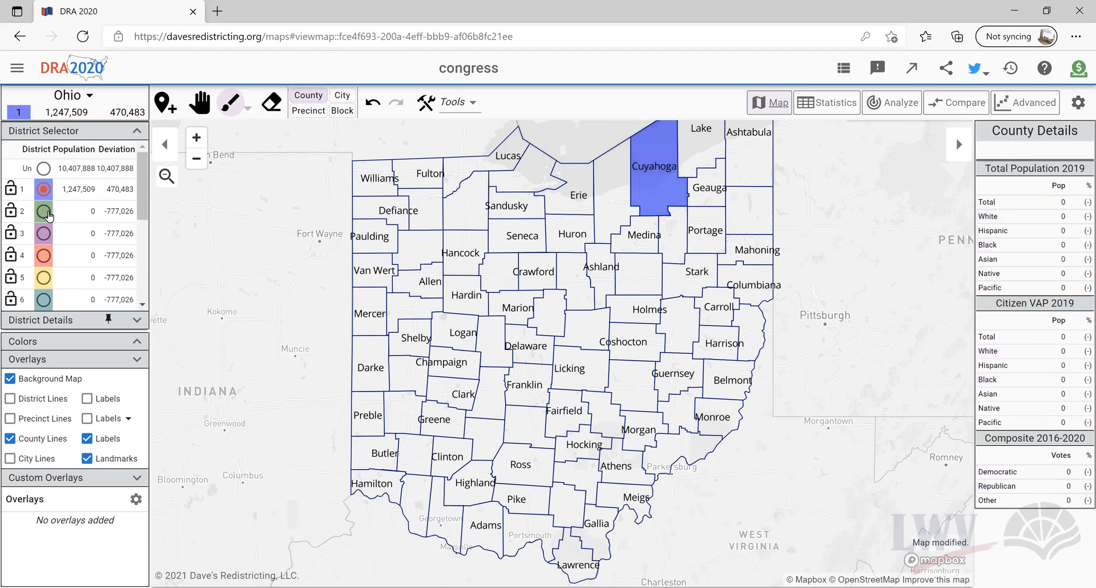
{"action": "left_click", "coordinate": [535, 397]}
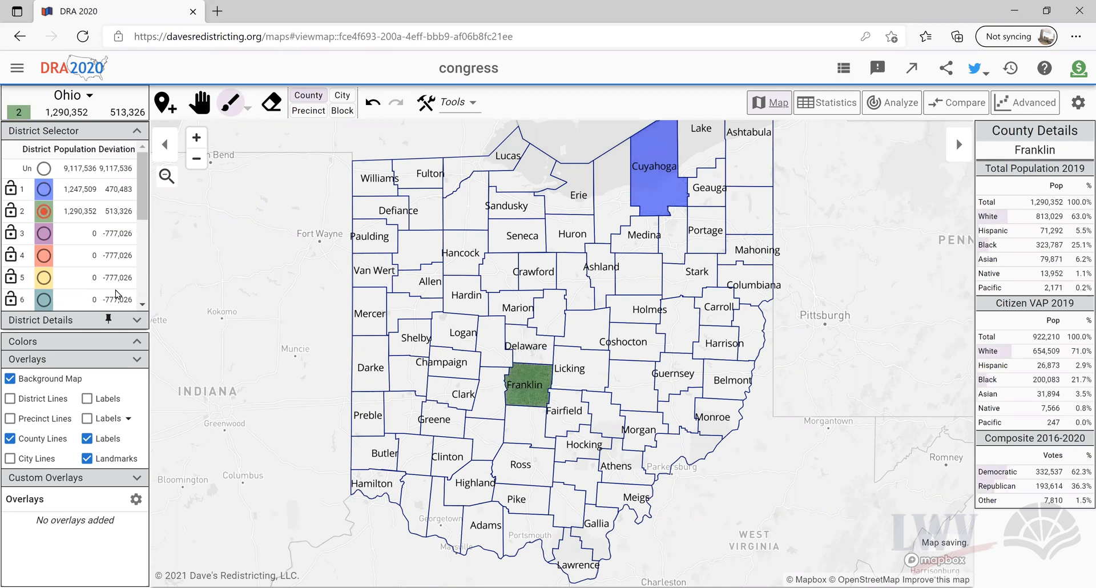
{"action": "left_click", "coordinate": [41, 236]}
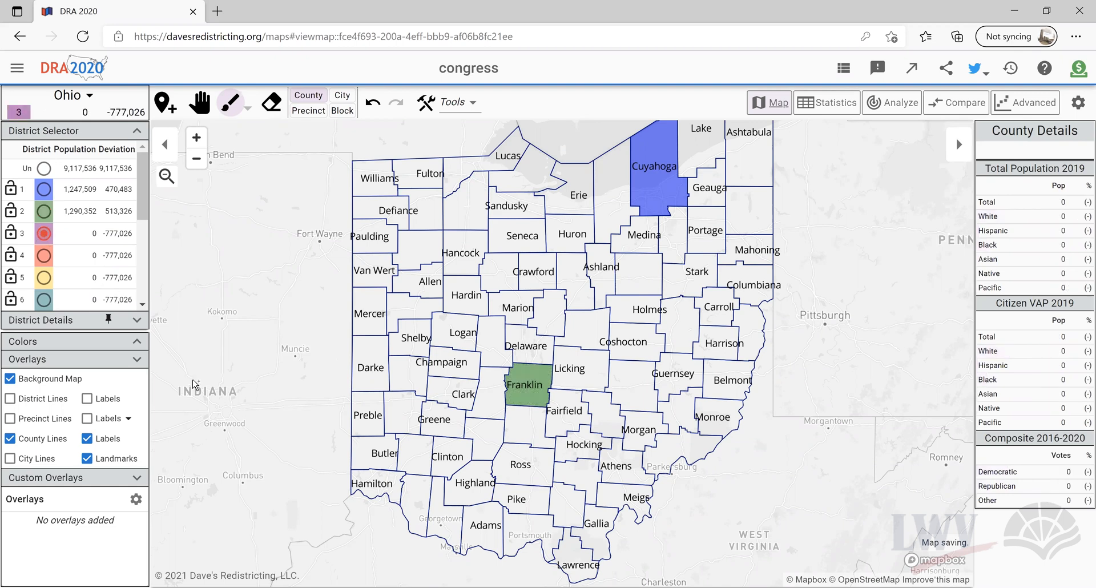
{"action": "left_click", "coordinate": [356, 480]}
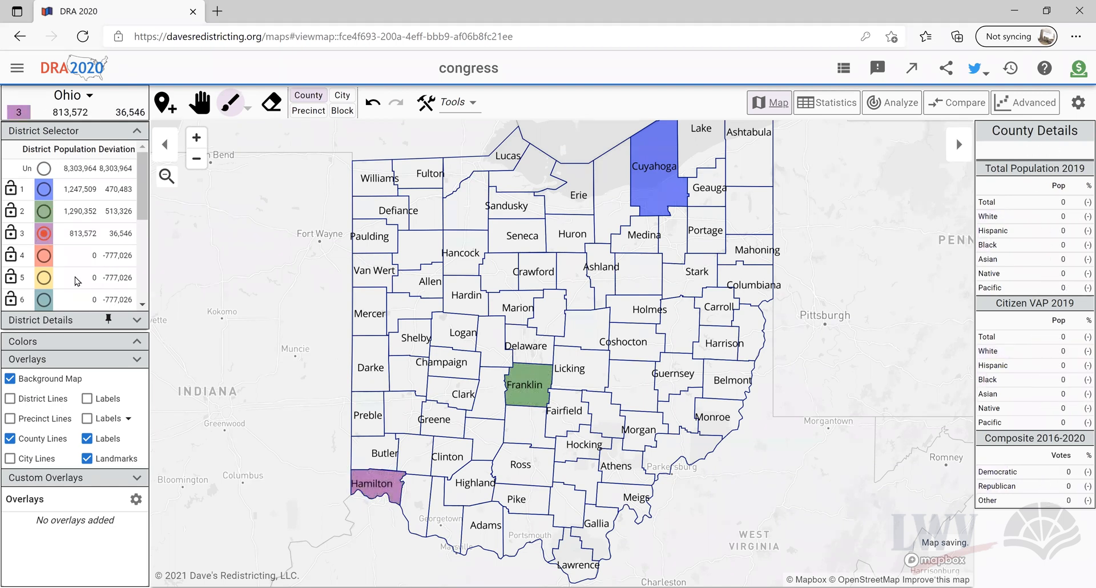
Step: Assign Summit County to district 4, Montgomery County to district 5 and Lucas County to district 6
{"action": "left_click", "coordinate": [43, 255]}
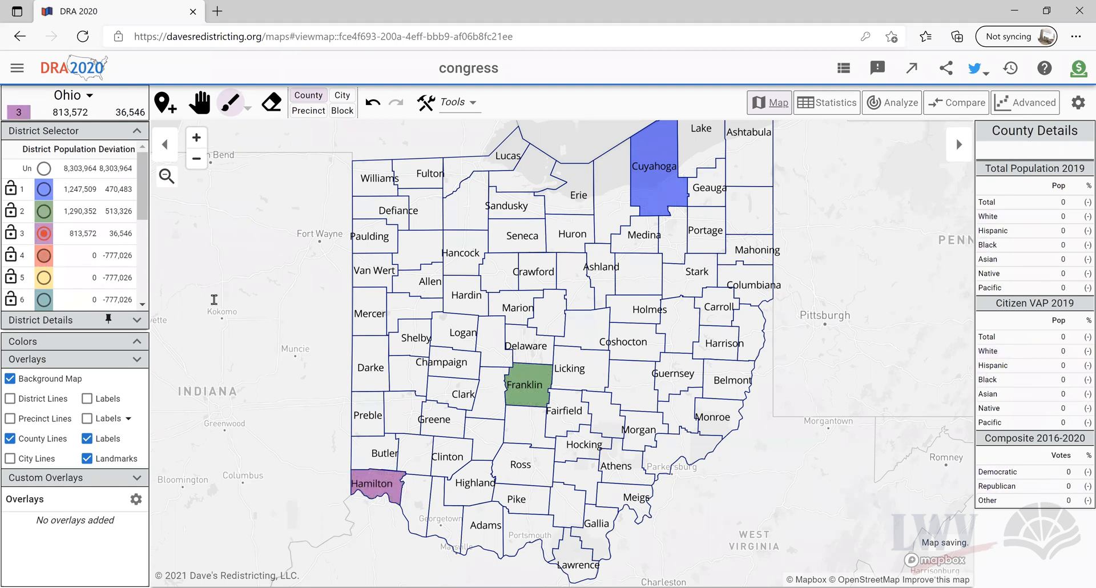
{"action": "left_click", "coordinate": [676, 257]}
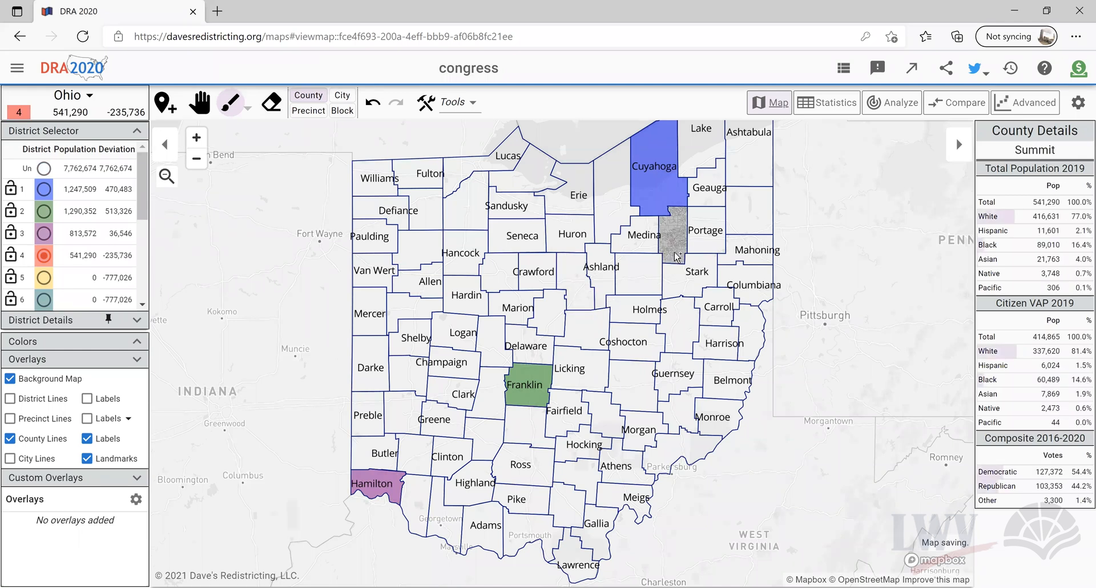
{"action": "left_click", "coordinate": [44, 280]}
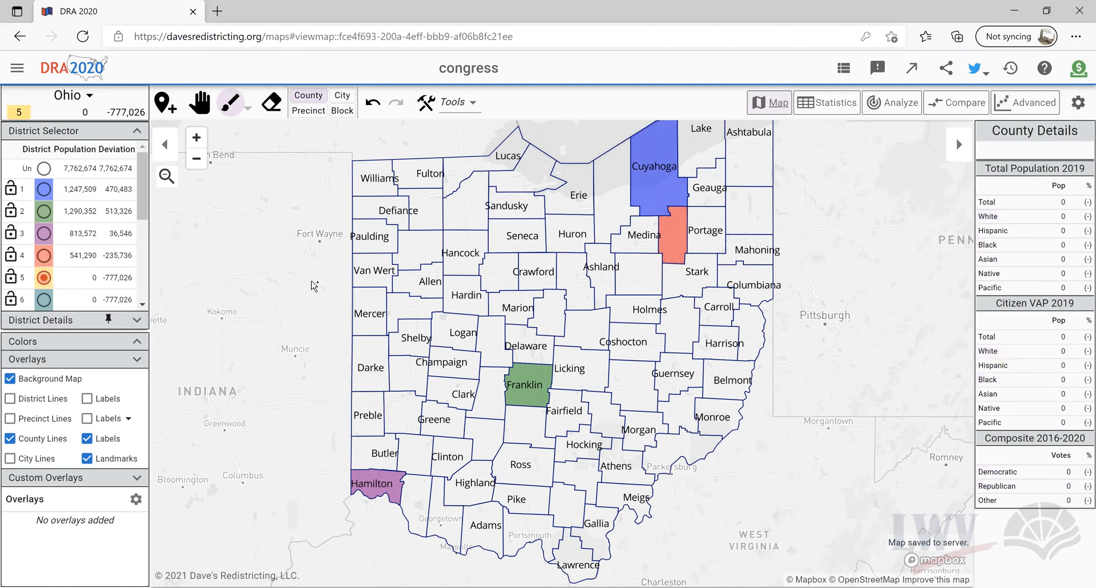
{"action": "left_click", "coordinate": [398, 426]}
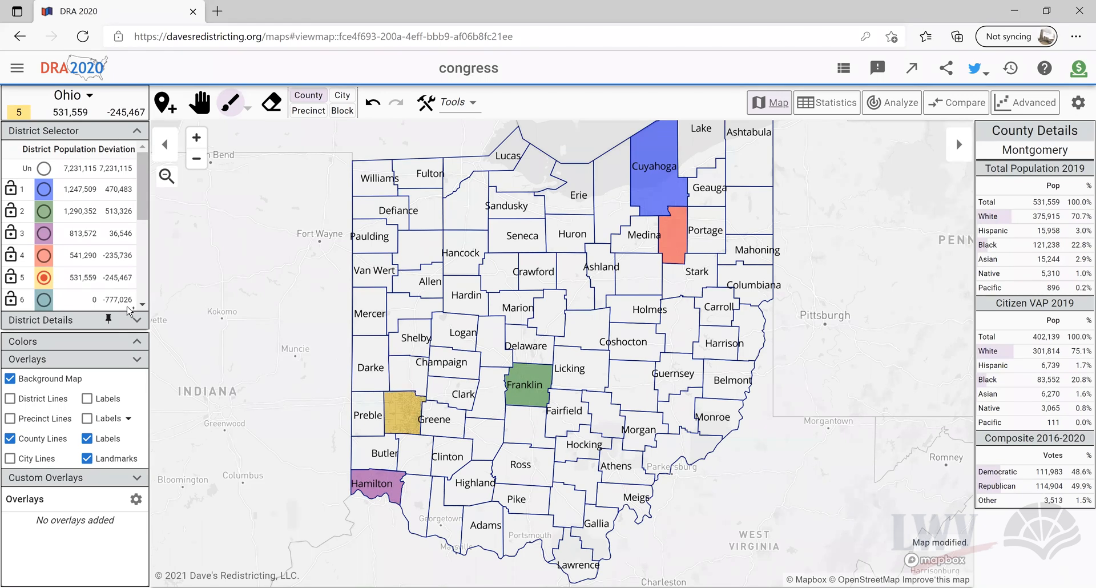
{"action": "left_click", "coordinate": [54, 306]}
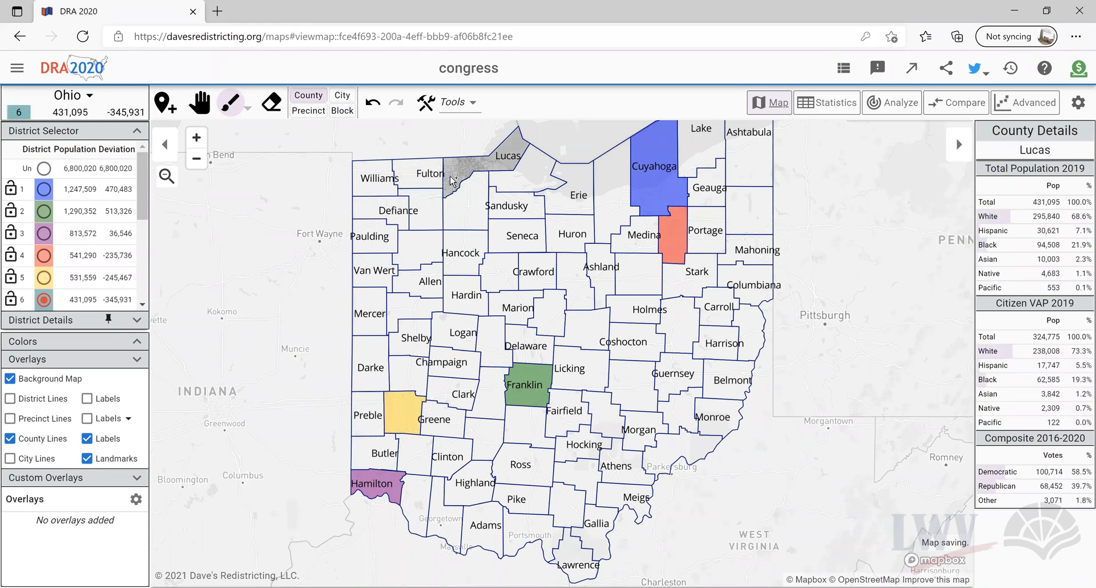
{"action": "left_click", "coordinate": [450, 179]}
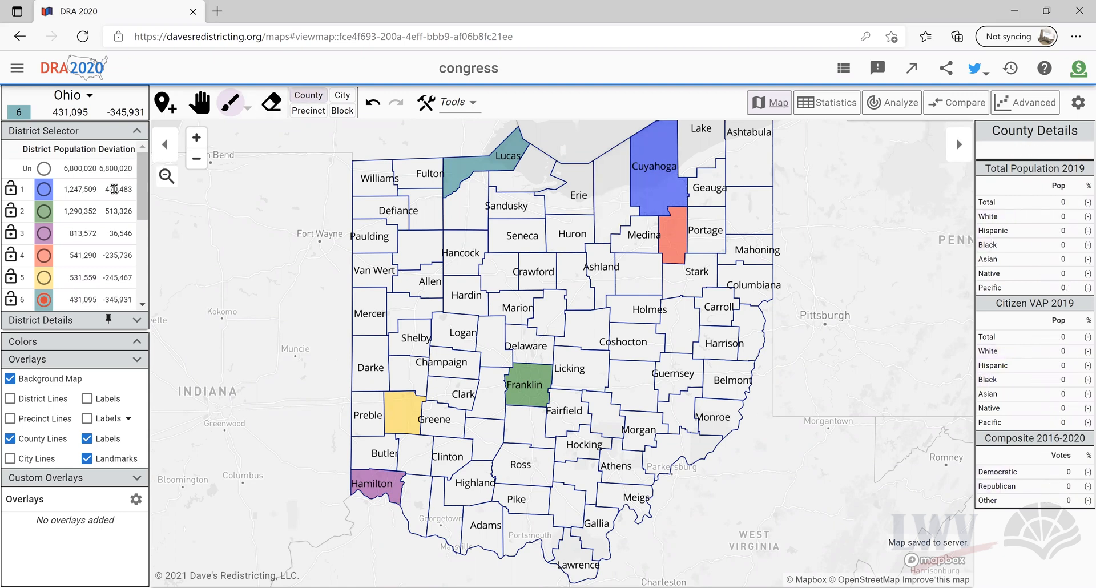
Step: Examine the population breakdown in district 1's details and return to the list of districts
{"action": "left_click", "coordinate": [42, 190]}
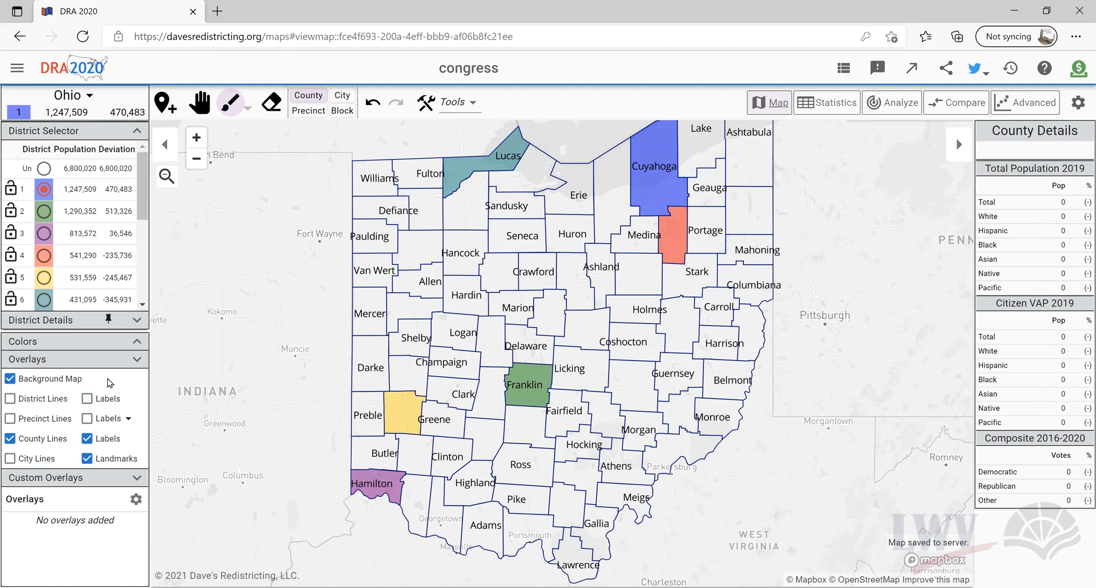
{"action": "left_click", "coordinate": [82, 321]}
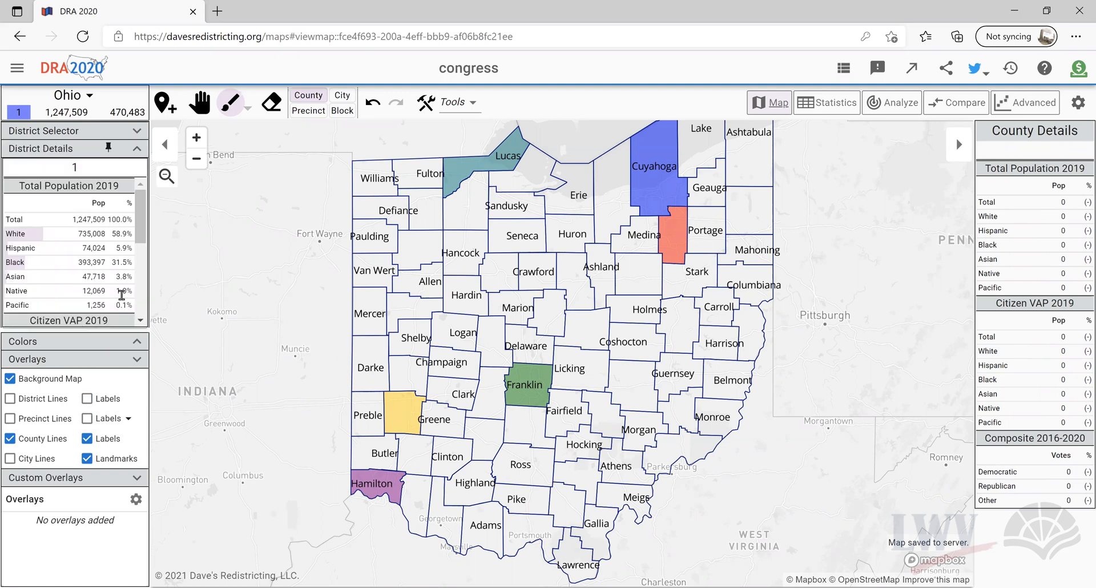
{"action": "left_click", "coordinate": [73, 149]}
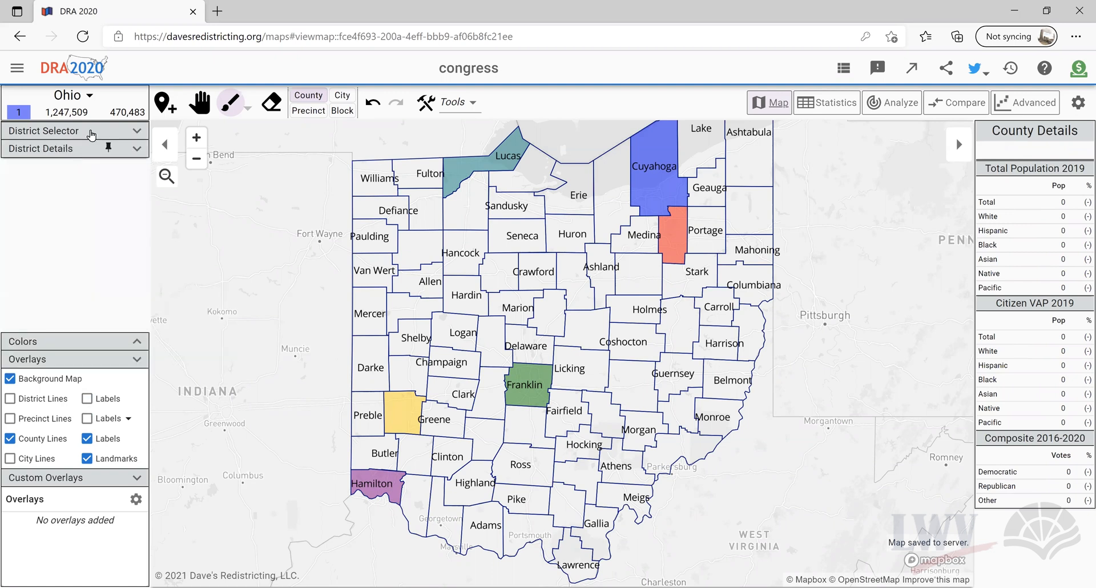
{"action": "left_click", "coordinate": [90, 132]}
{"action": "scroll", "coordinate": [76, 207], "scroll_direction": "down", "scroll_amount": 1}
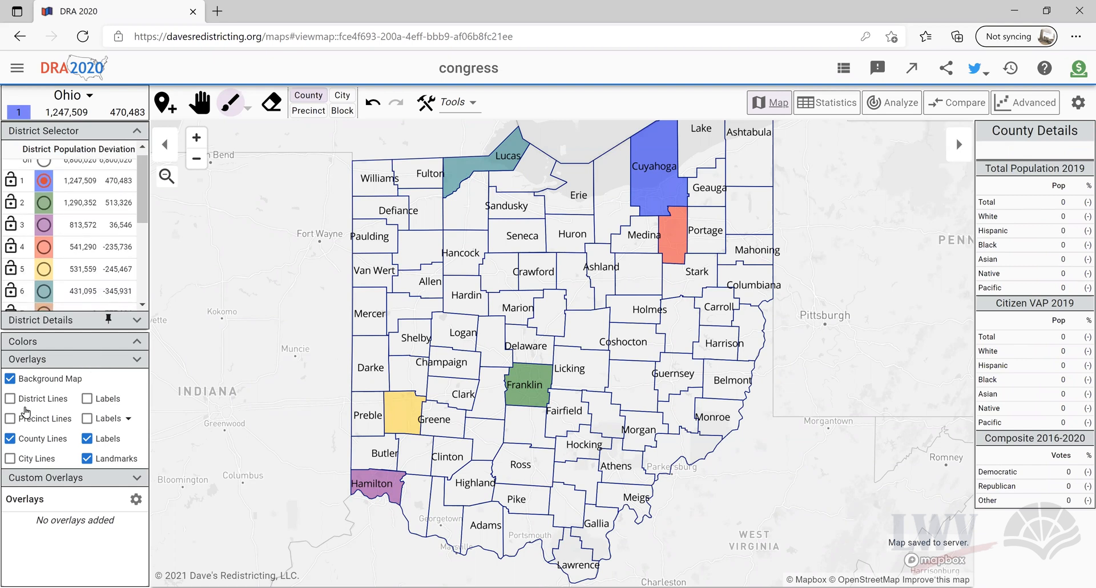
Step: Color only the current district on the map and collapse the Overlays and Custom Overlays sections
{"action": "left_click", "coordinate": [63, 341]}
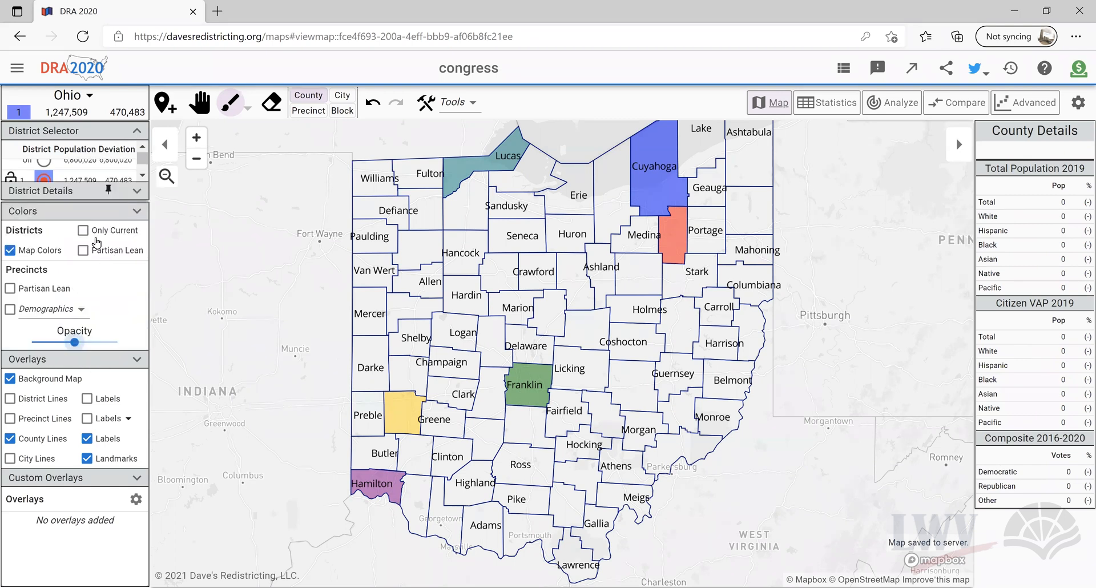
{"action": "left_click", "coordinate": [82, 231]}
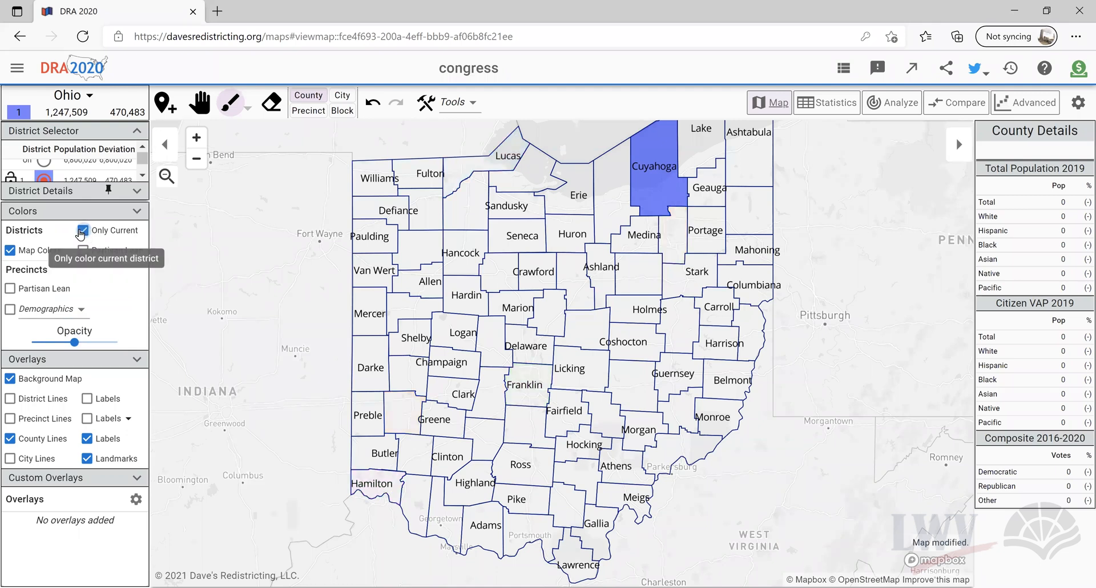
{"action": "left_click", "coordinate": [138, 193]}
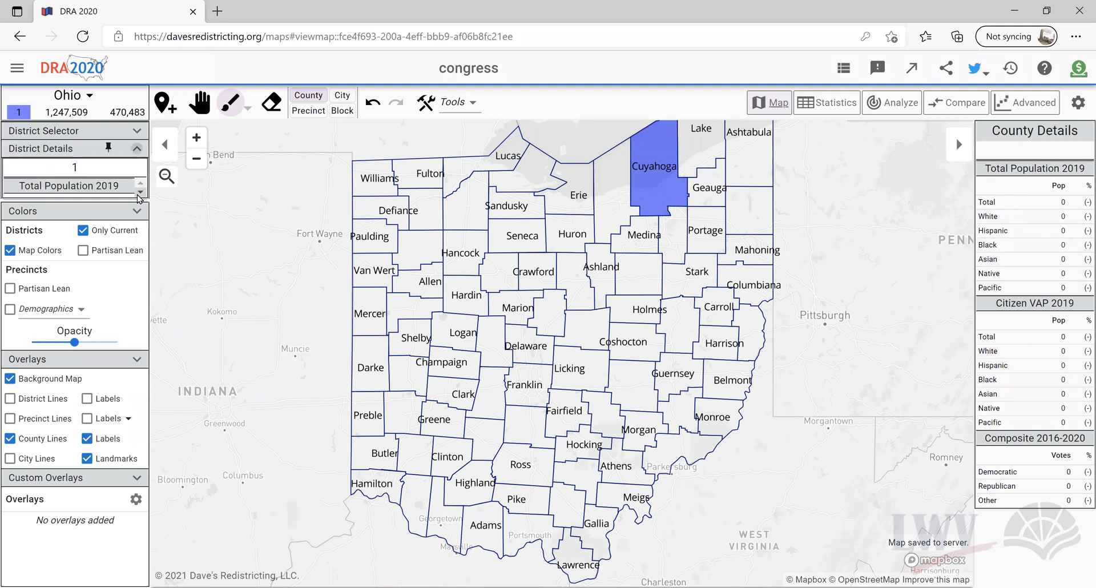
{"action": "left_click", "coordinate": [137, 147]}
{"action": "left_click", "coordinate": [137, 131]}
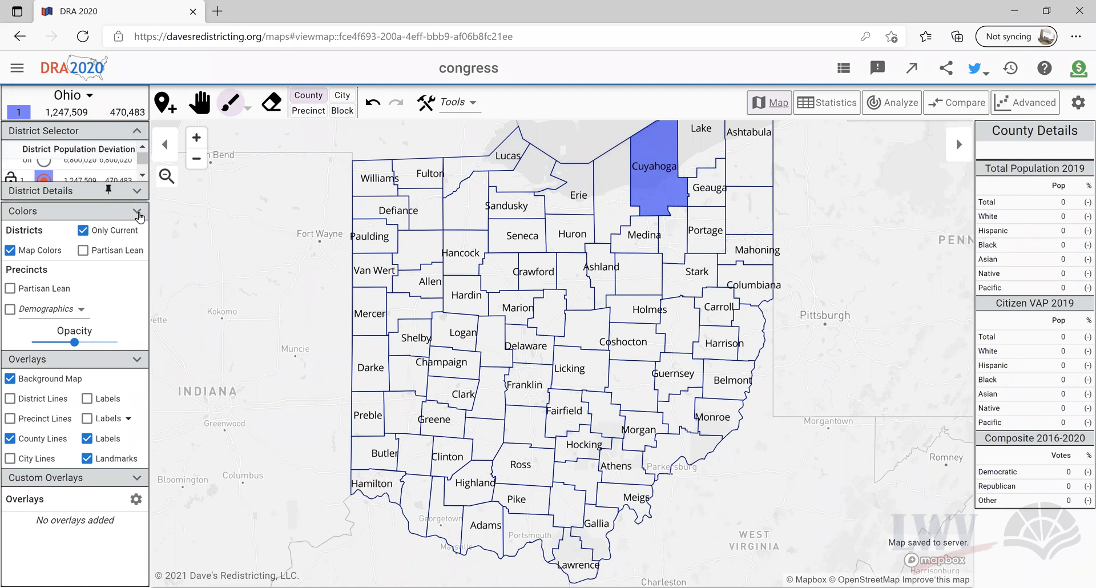
{"action": "left_click", "coordinate": [137, 360]}
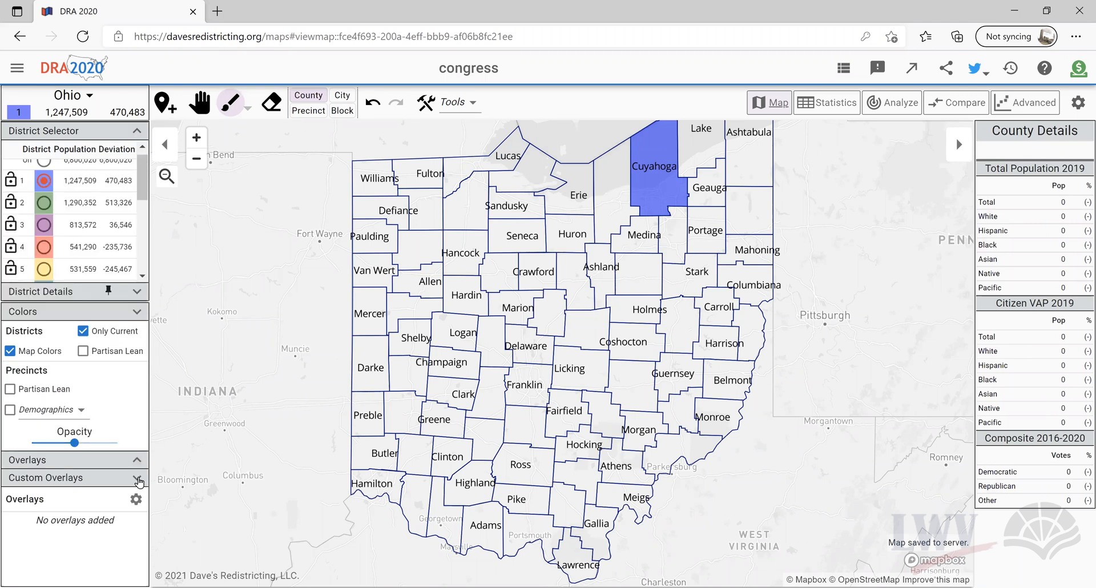
{"action": "left_click", "coordinate": [139, 478]}
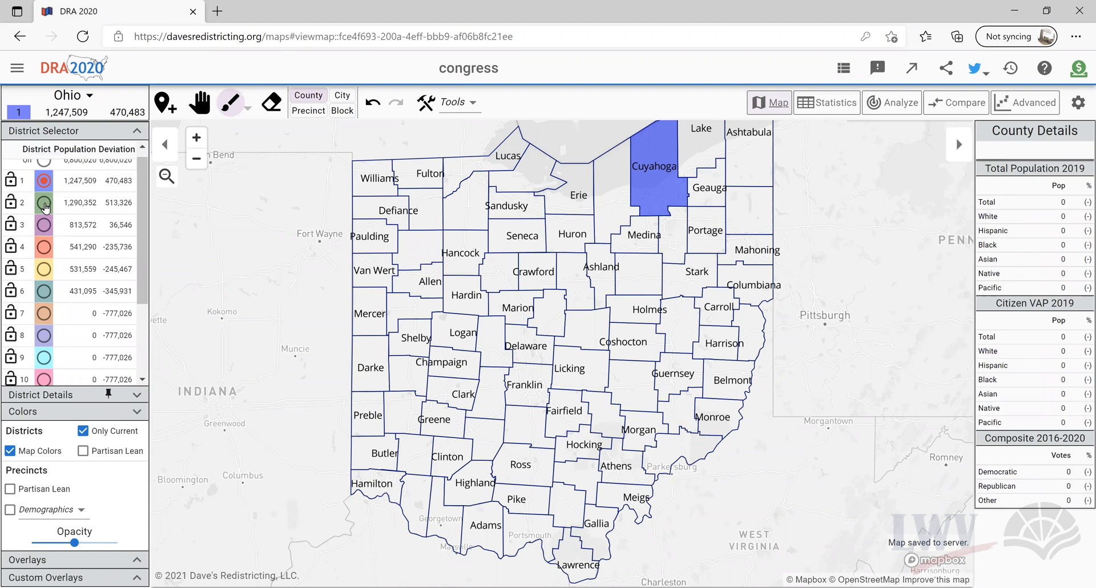
Step: Make district 3 the current district and color all districts on the map again
{"action": "left_click", "coordinate": [44, 225]}
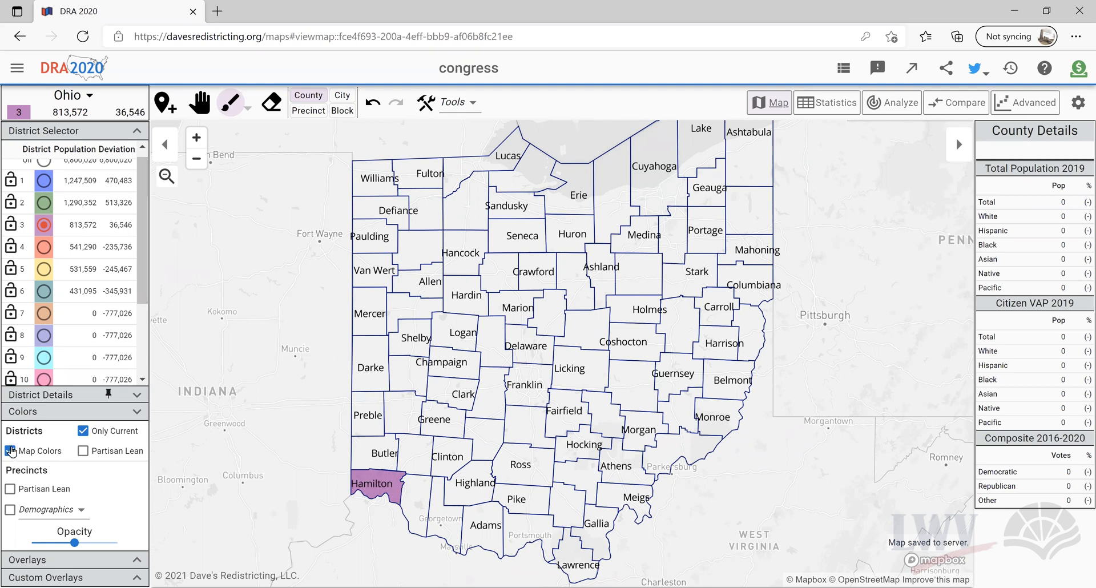
{"action": "left_click", "coordinate": [83, 430]}
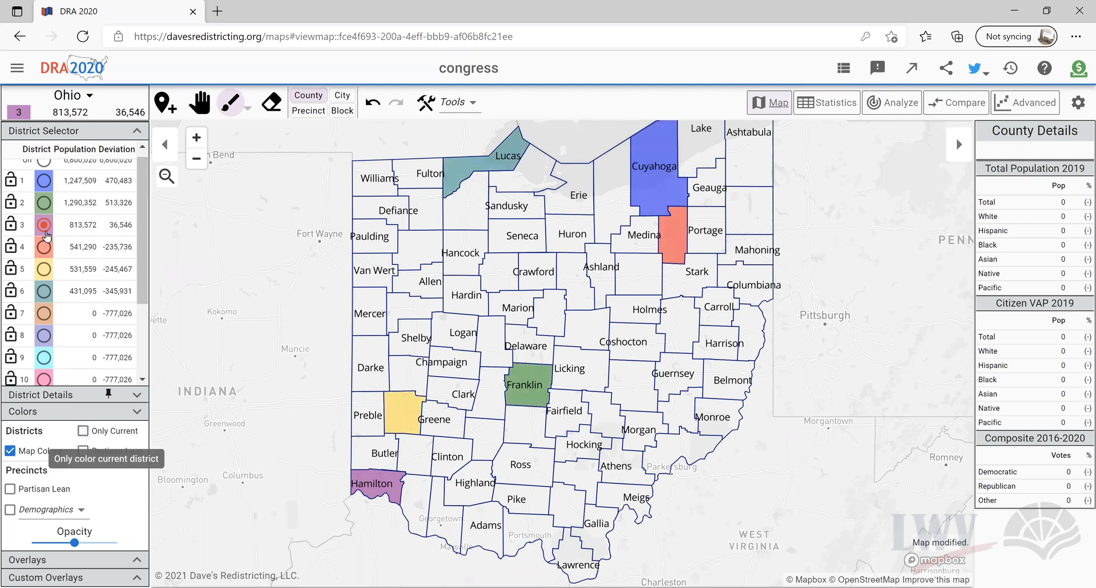
{"action": "mouse_move", "coordinate": [674, 237]}
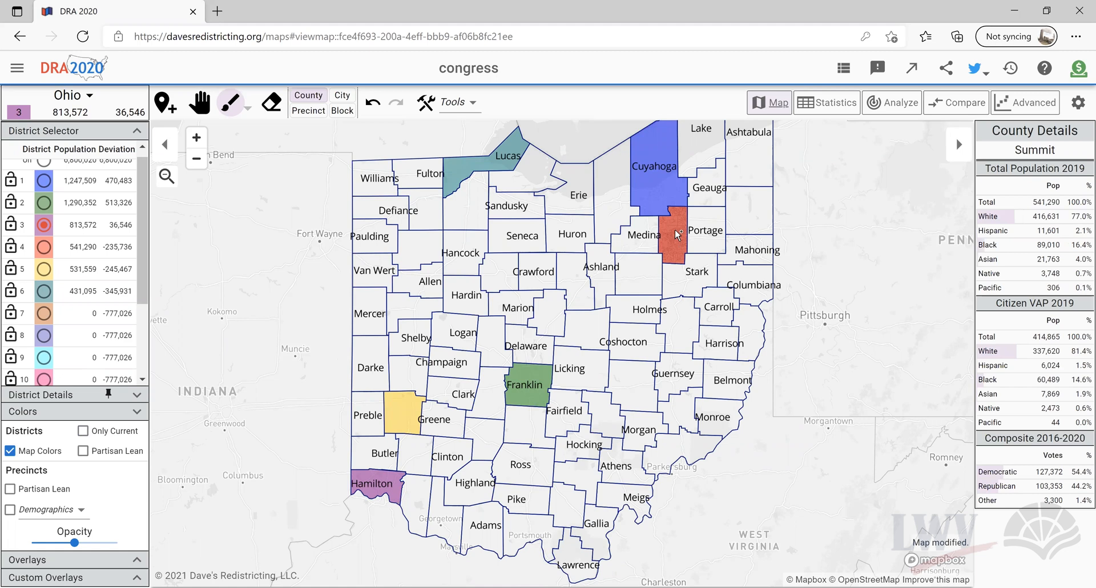
{"action": "mouse_move", "coordinate": [403, 414]}
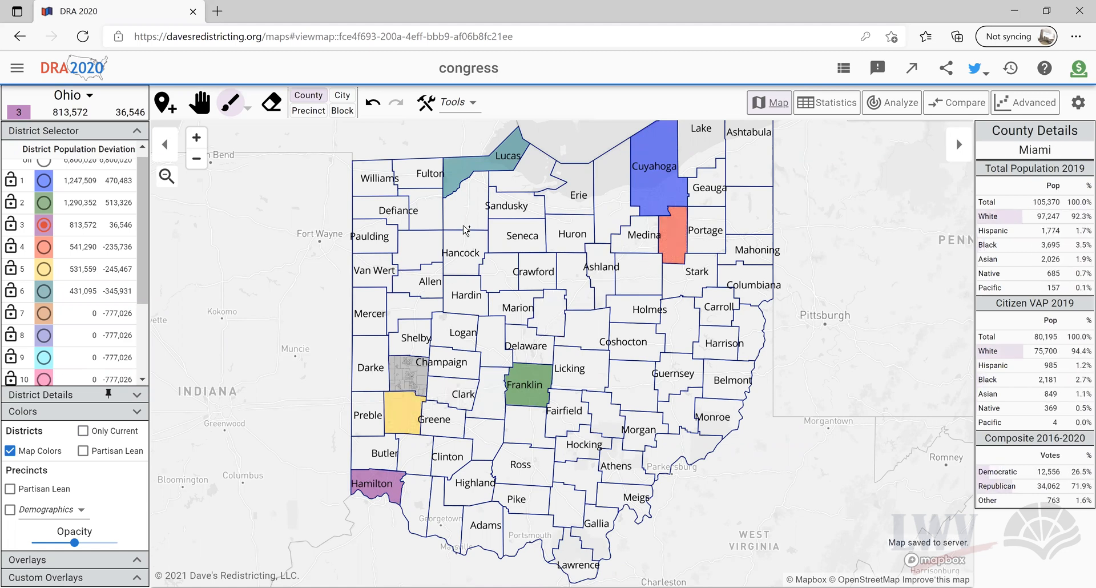
{"action": "mouse_move", "coordinate": [462, 179]}
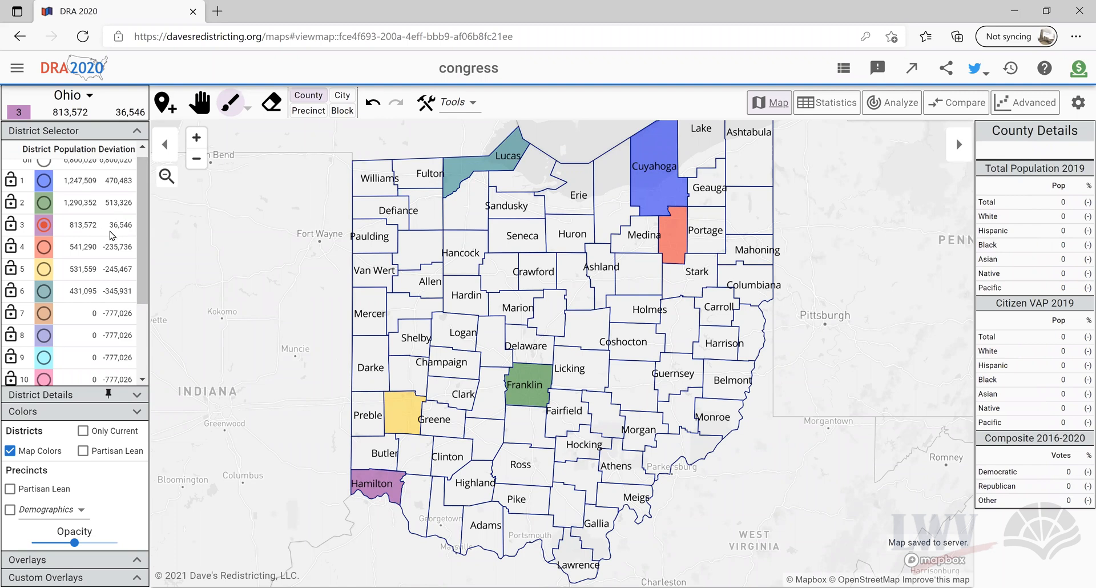
Step: Color the precincts in and around Hamilton County by partisan lean, with the district map colors turned off
{"action": "left_click", "coordinate": [200, 103]}
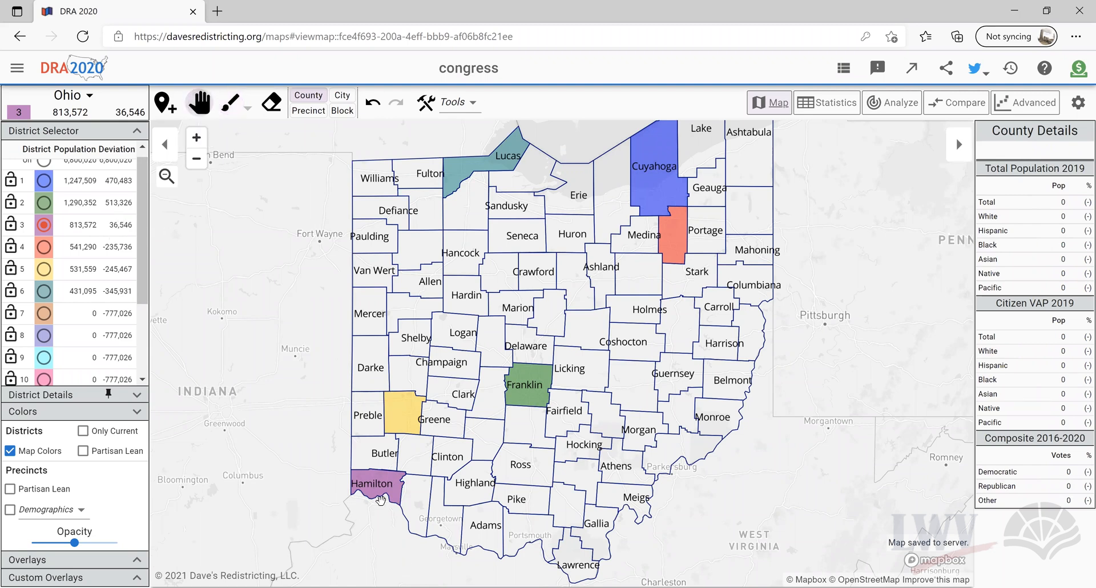
{"action": "scroll", "coordinate": [381, 500], "scroll_direction": "up", "scroll_amount": 4}
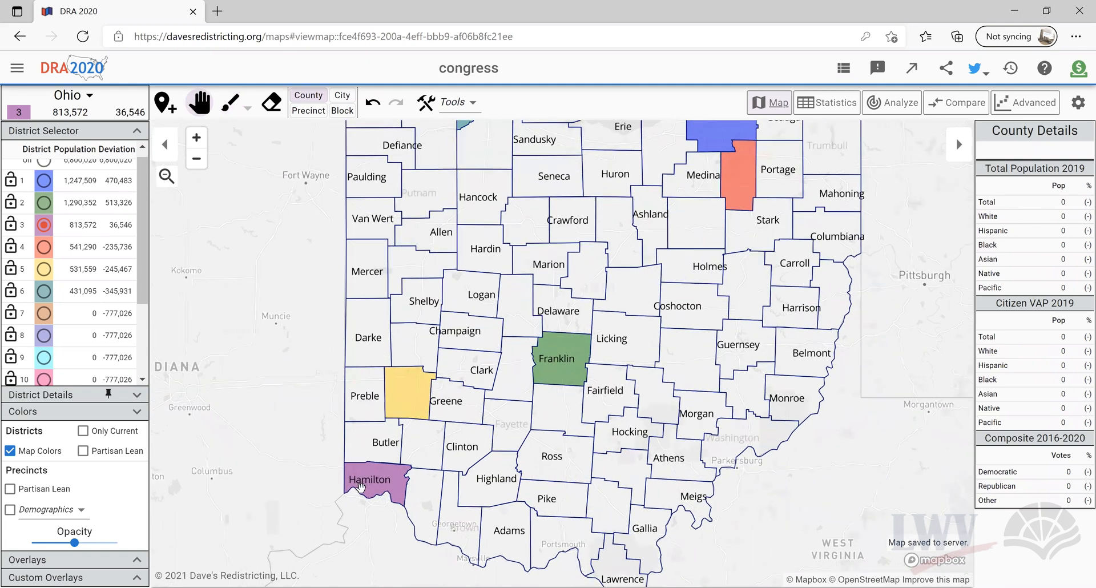
{"action": "scroll", "coordinate": [385, 471], "scroll_direction": "up", "scroll_amount": 5}
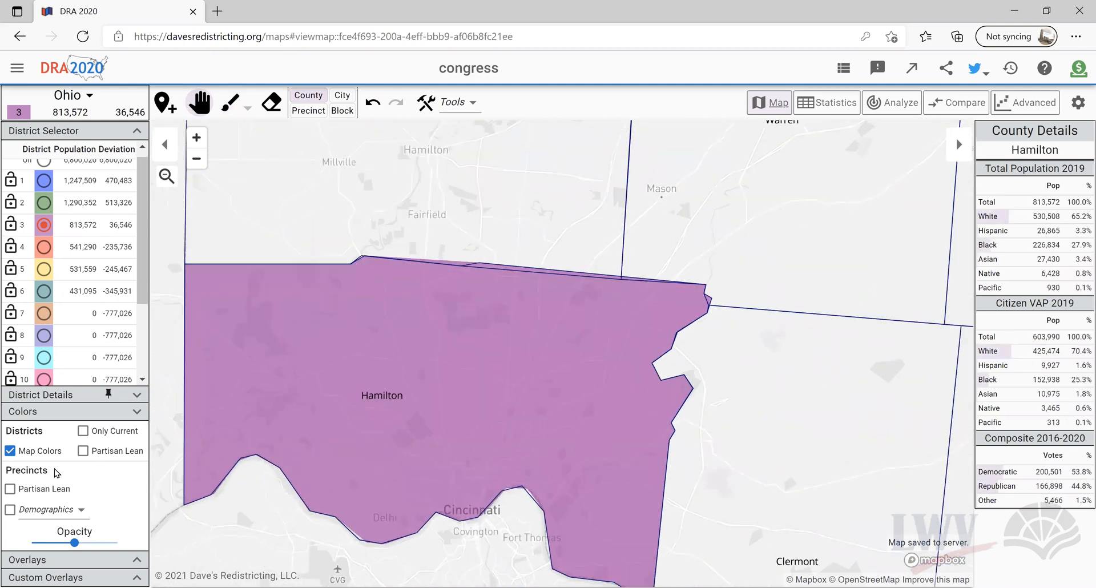
{"action": "left_click", "coordinate": [139, 412]}
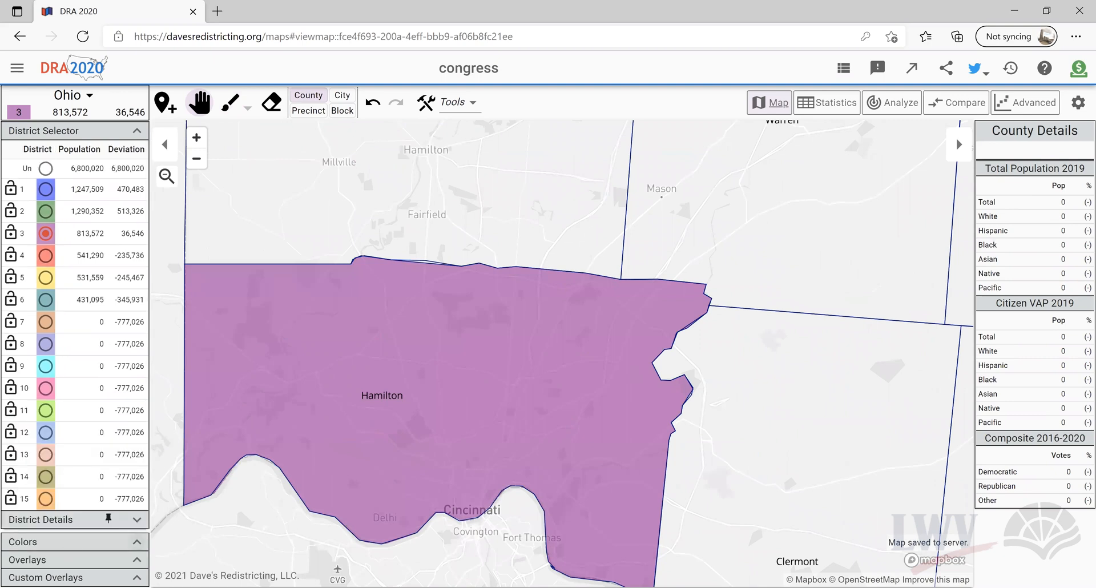
{"action": "left_click", "coordinate": [84, 542]}
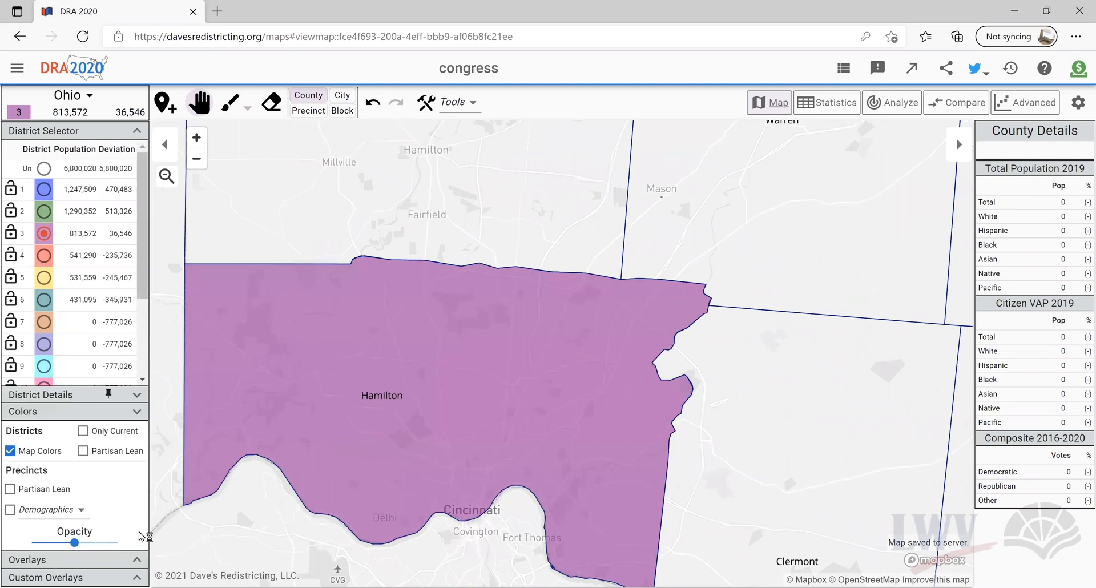
{"action": "left_click", "coordinate": [10, 489]}
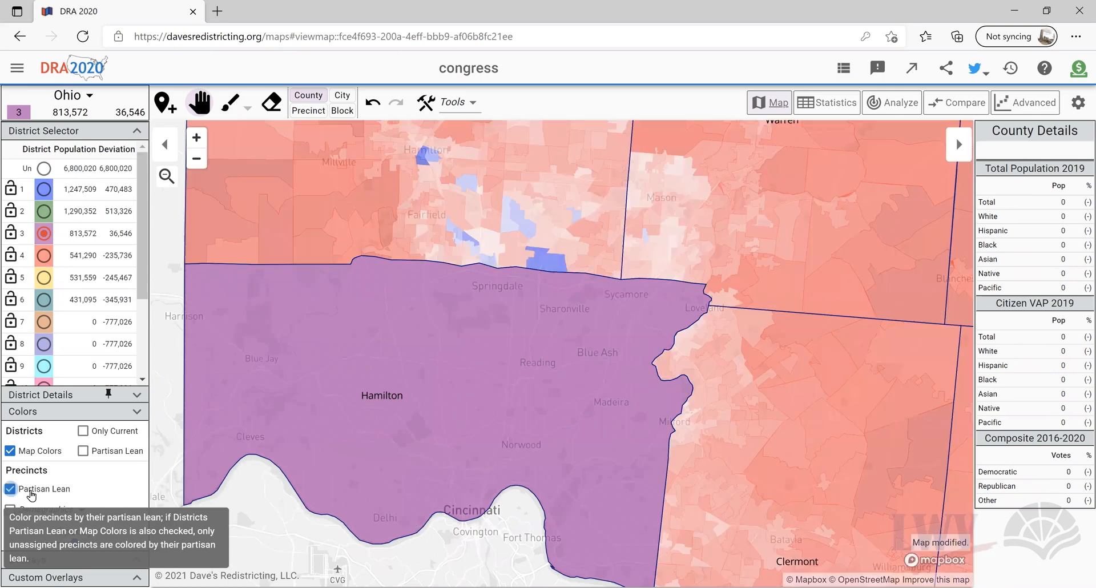
{"action": "left_click", "coordinate": [82, 451]}
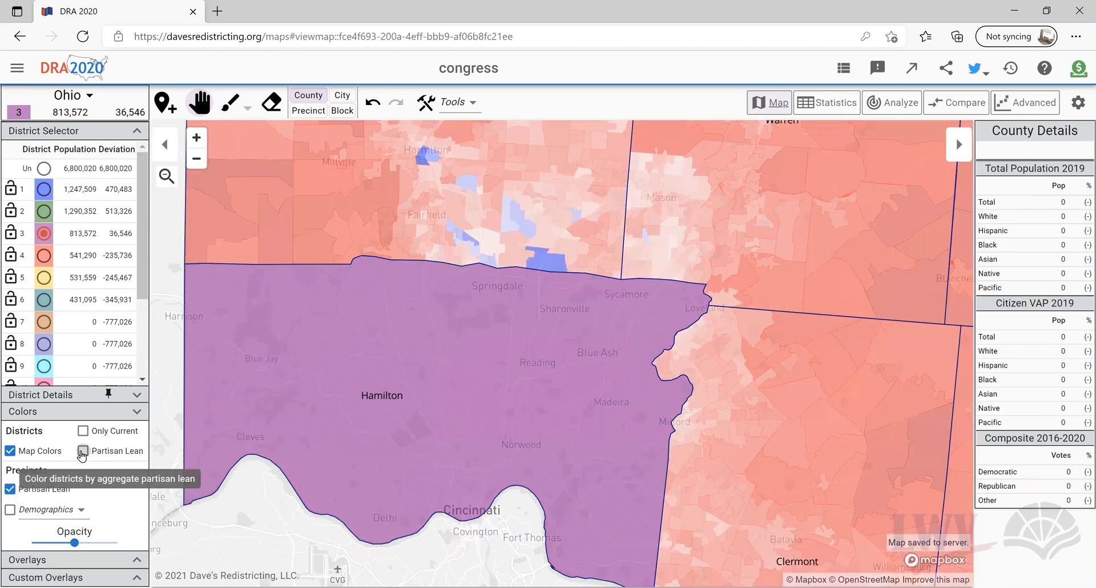
{"action": "left_click", "coordinate": [82, 451]}
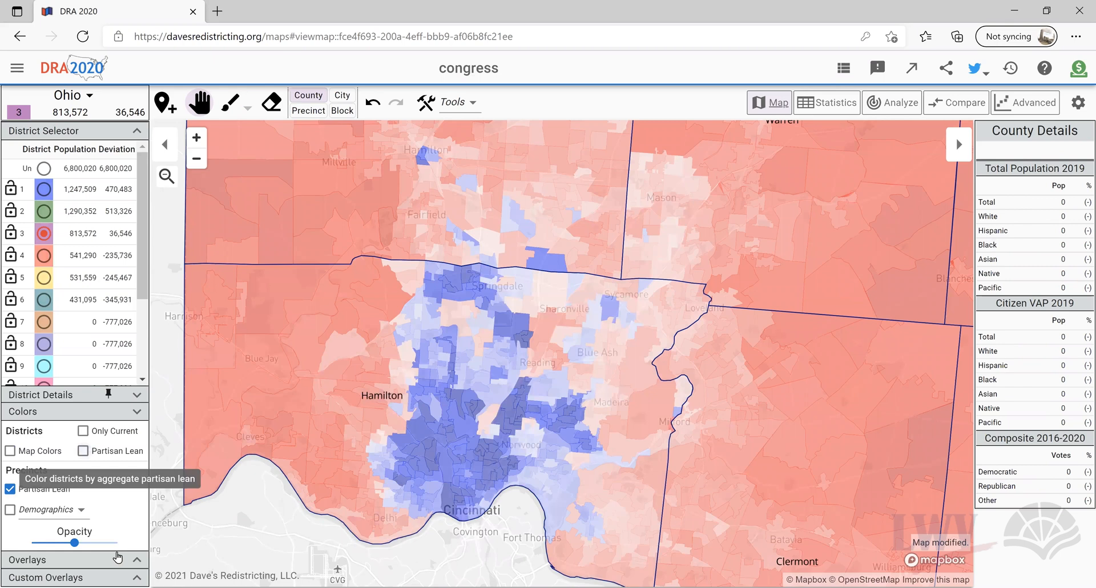
Step: Show precinct lines and city lines over the precincts around Cincinnati
{"action": "left_click", "coordinate": [130, 564]}
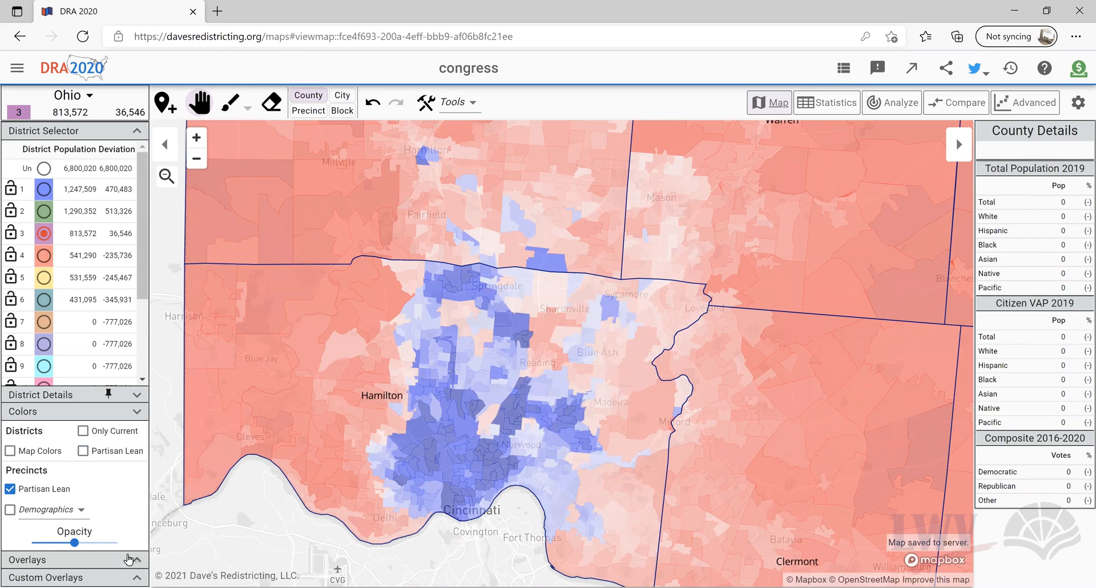
{"action": "left_click", "coordinate": [10, 558]}
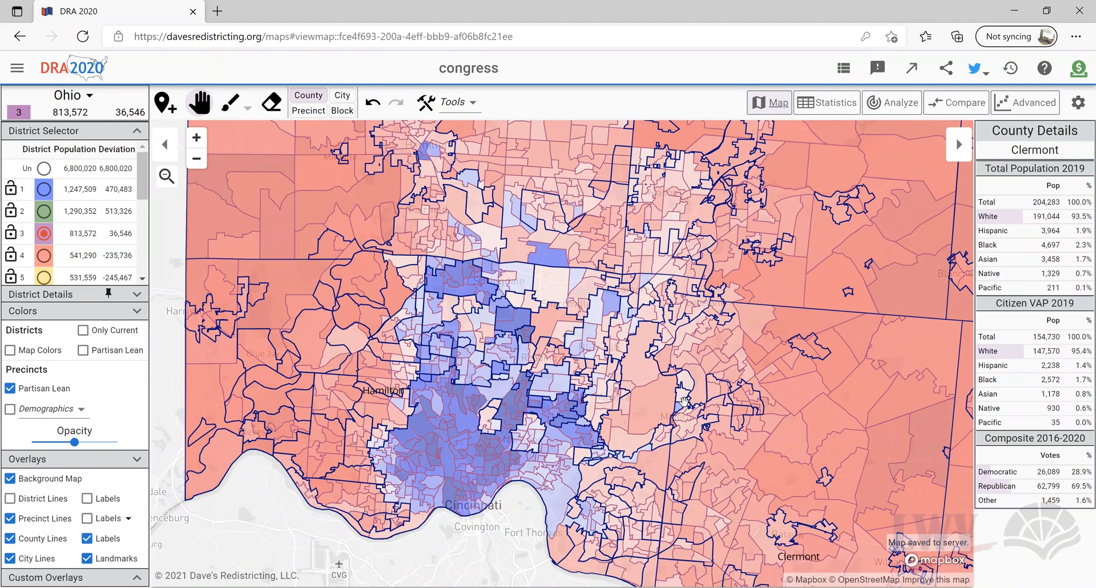
{"action": "left_click_drag", "start_coordinate": [476, 487], "coordinate": [488, 466]}
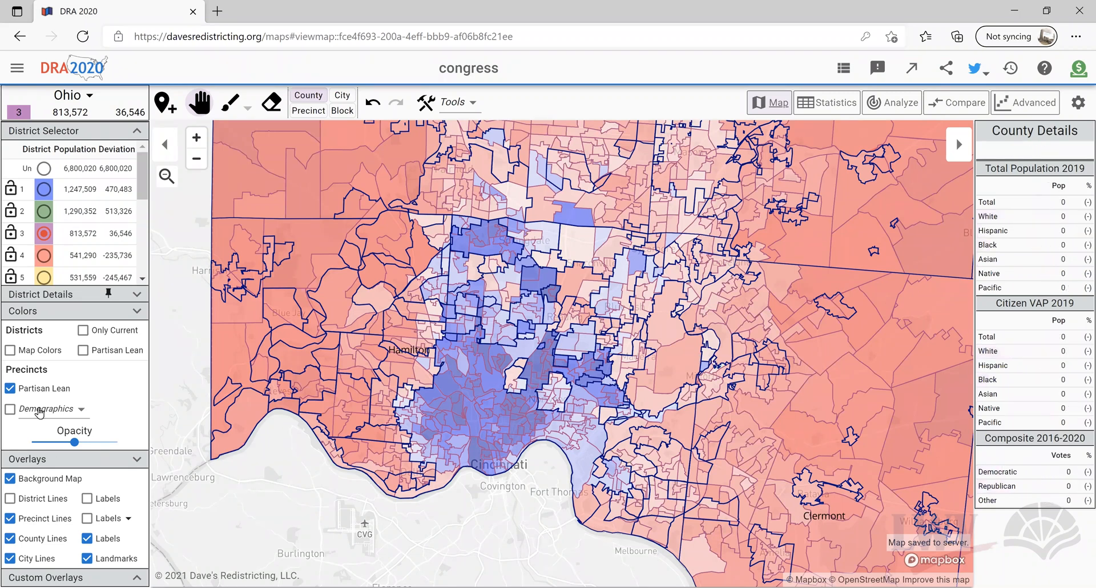
Step: Turn the district map colors back on while keeping the precincts colored by partisan lean
{"action": "left_click", "coordinate": [10, 389]}
{"action": "left_click", "coordinate": [11, 389]}
{"action": "left_click", "coordinate": [12, 352]}
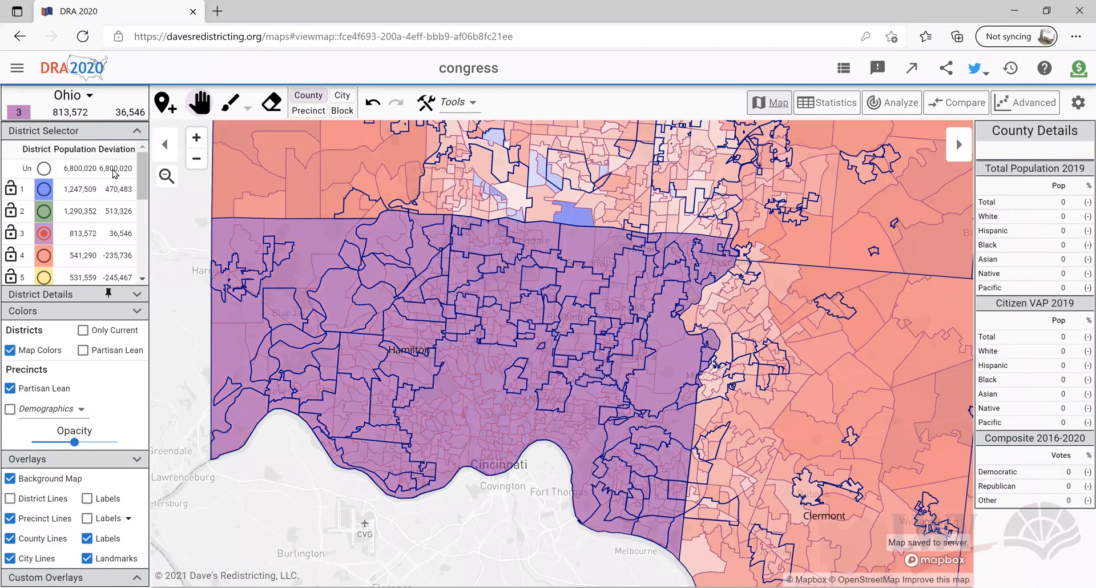
Step: Erase Hamilton County from district 3 and assign only the cities of Cincinnati, St. Bernard, Elmwood Place and Norwood to it
{"action": "left_click", "coordinate": [272, 103]}
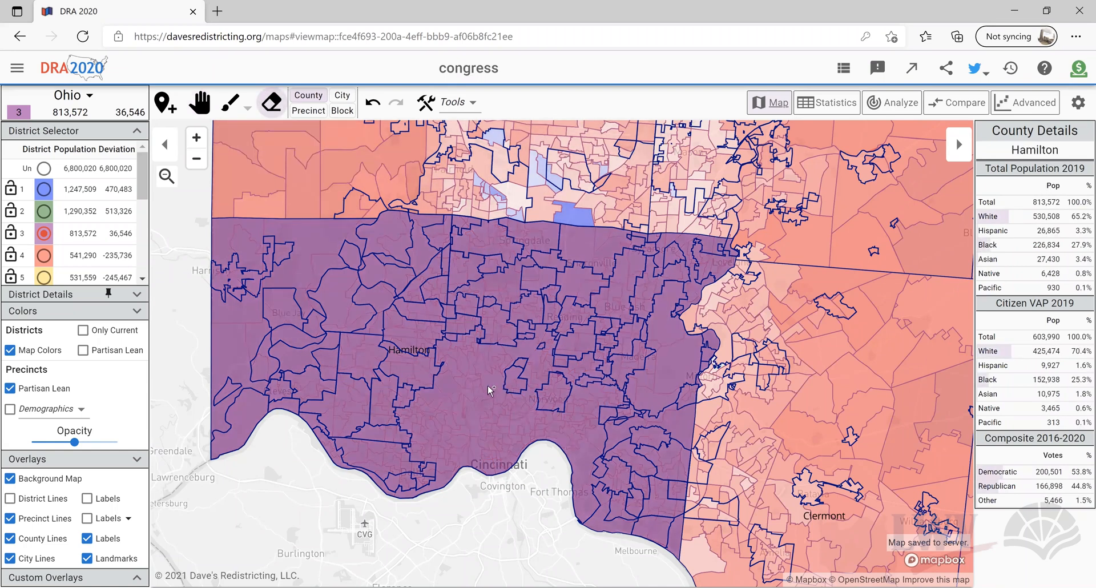
{"action": "left_click", "coordinate": [488, 385]}
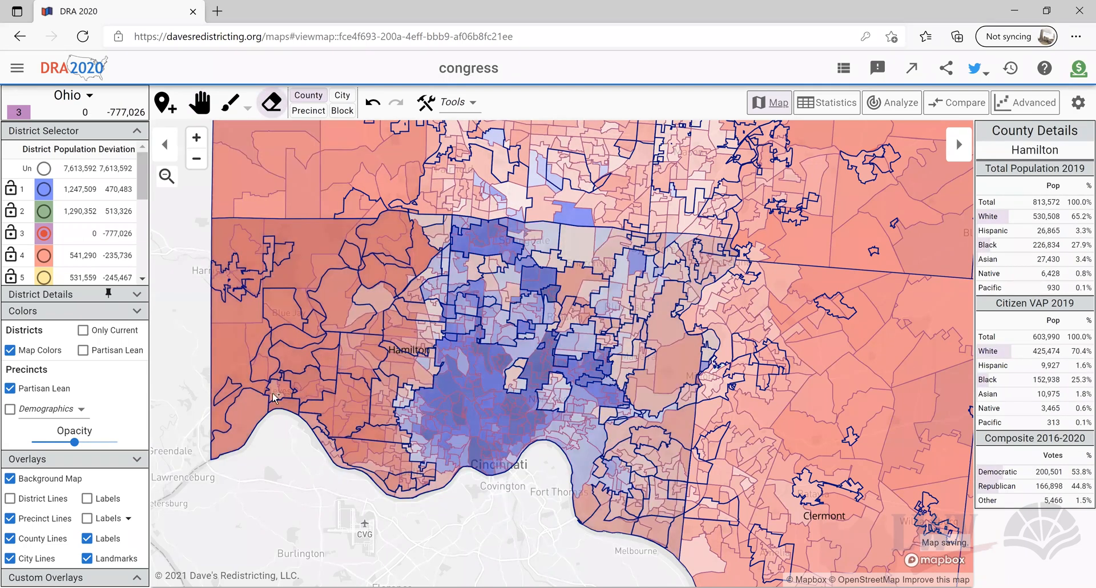
{"action": "left_click", "coordinate": [227, 108]}
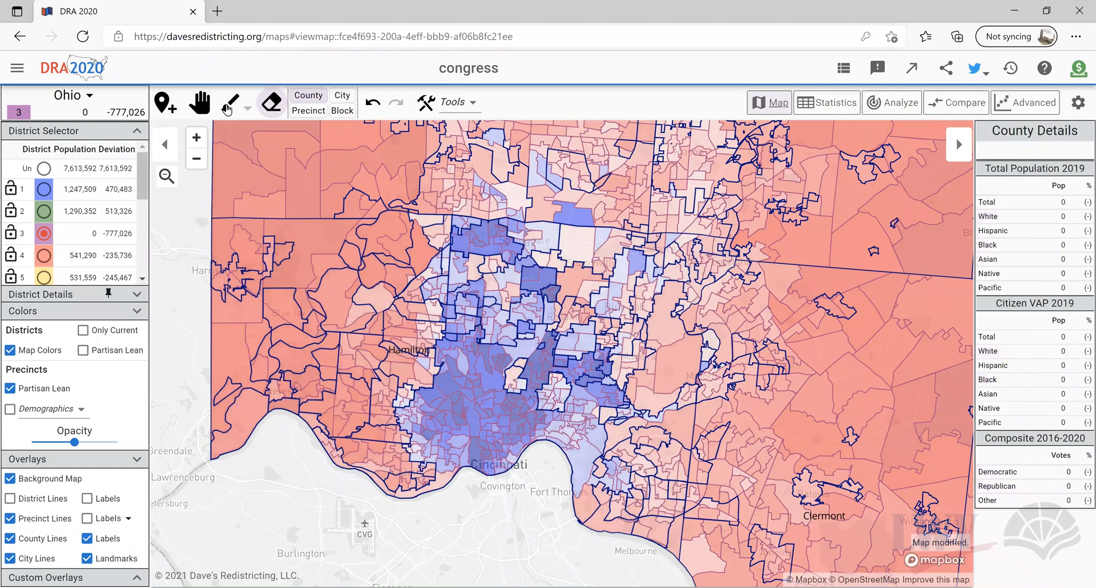
{"action": "left_click", "coordinate": [345, 97]}
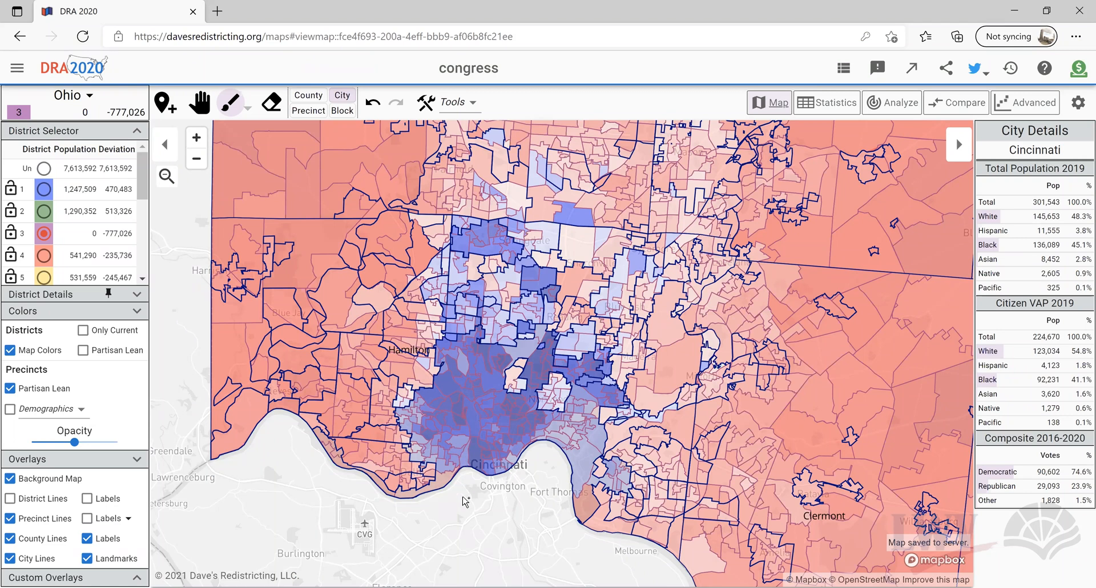
{"action": "left_click", "coordinate": [474, 429]}
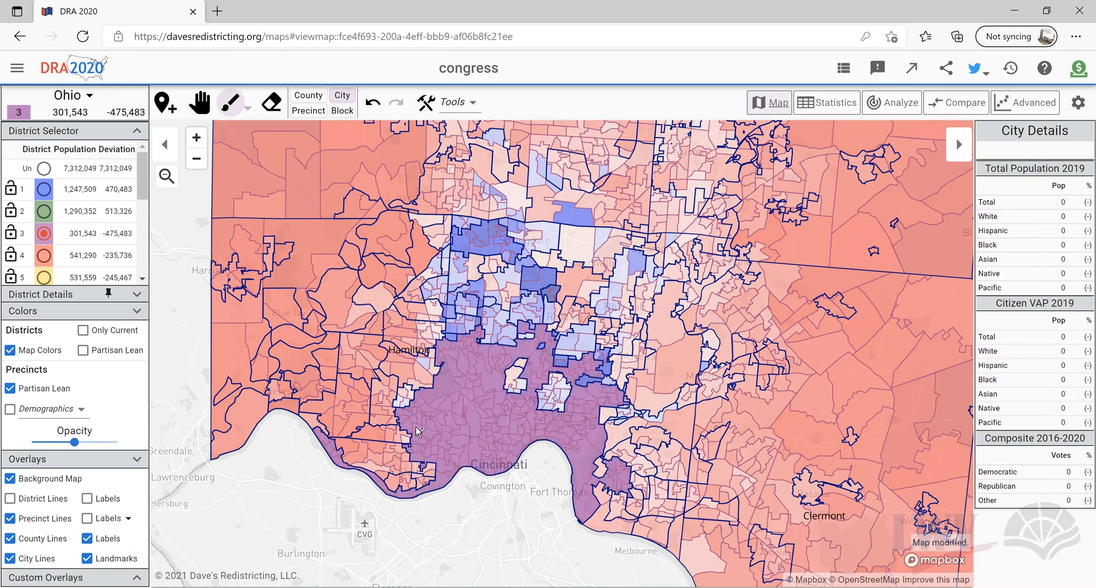
{"action": "mouse_move", "coordinate": [517, 425]}
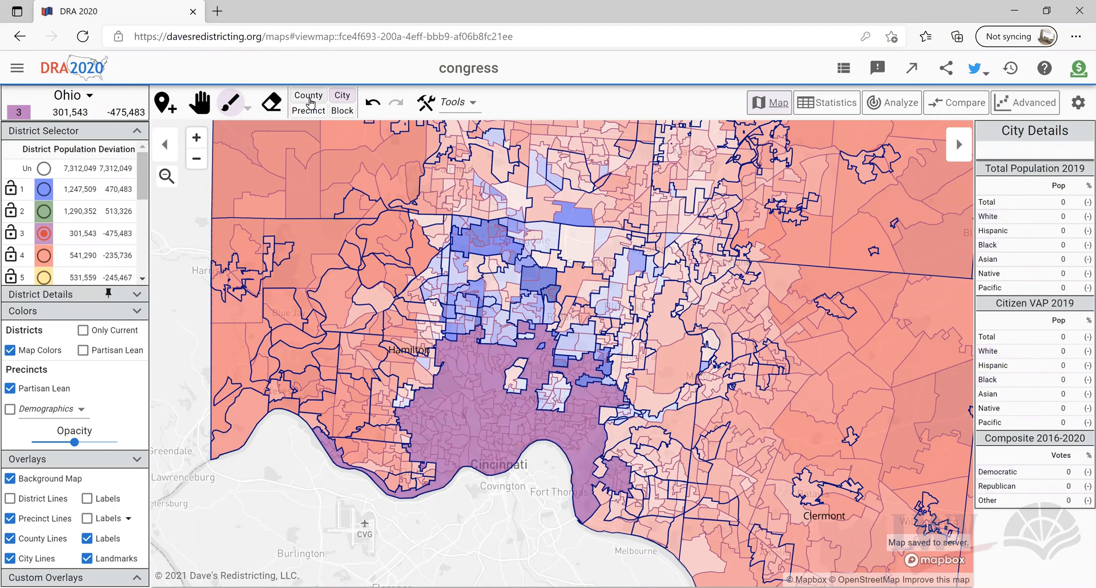
{"action": "left_click", "coordinate": [517, 384]}
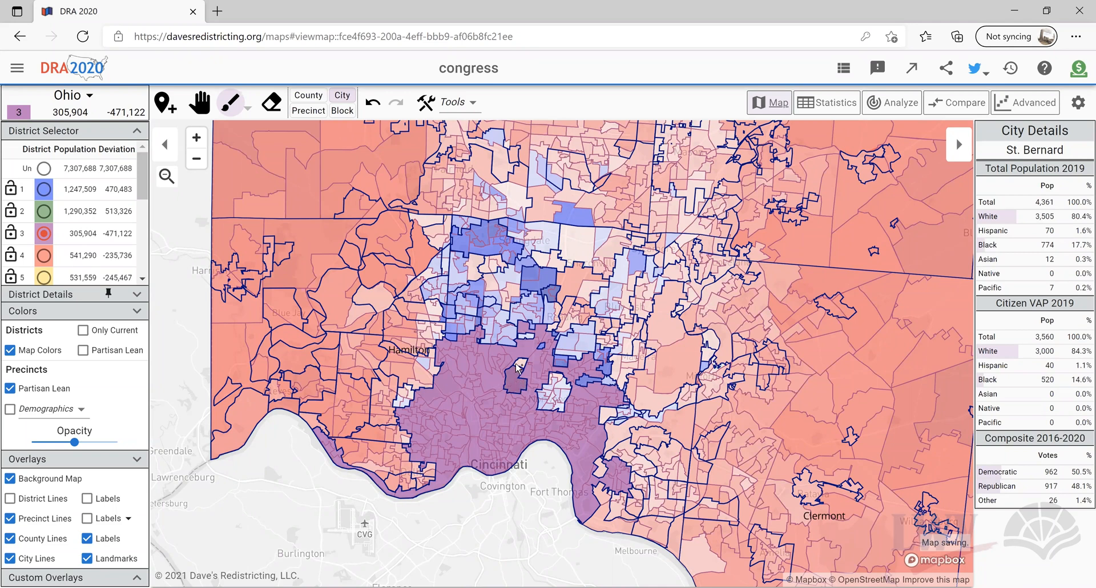
{"action": "left_click", "coordinate": [519, 366]}
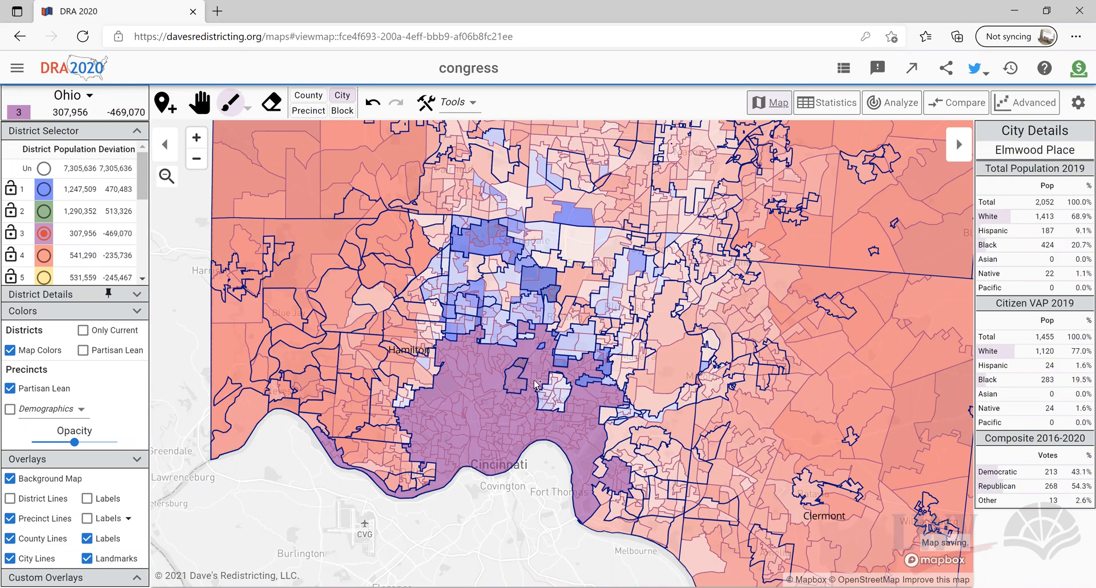
{"action": "left_click", "coordinate": [560, 397]}
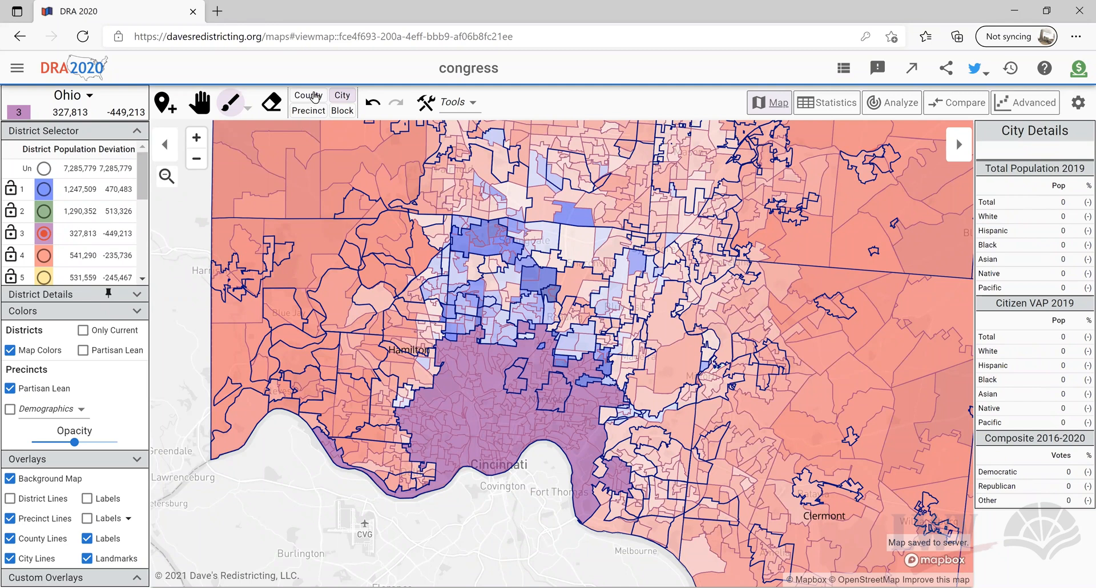
Step: Hide the precinct lines and assign the whole of Hamilton County to district 3
{"action": "left_click", "coordinate": [311, 96]}
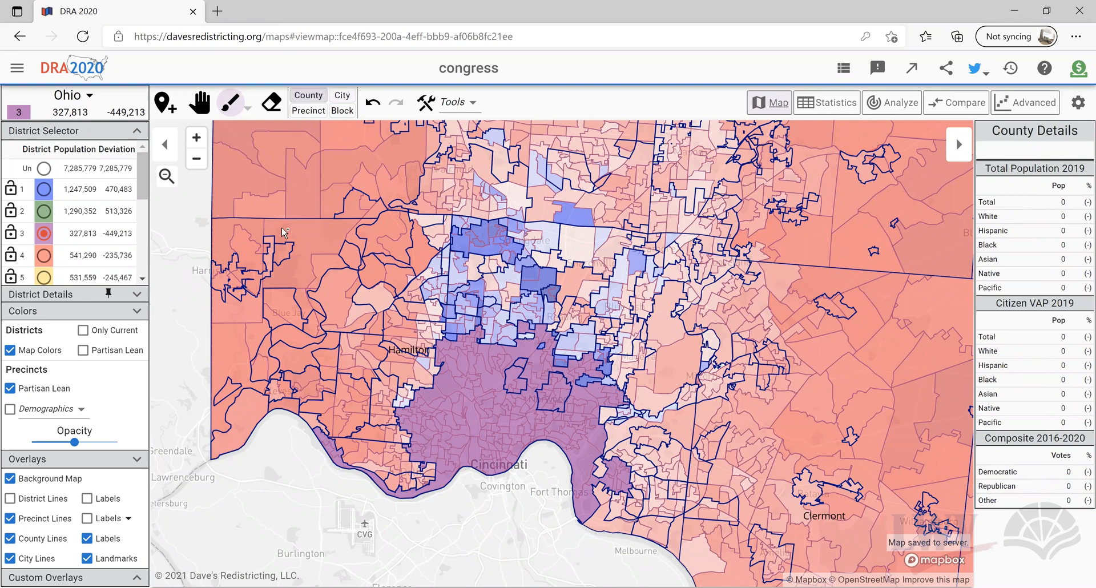
{"action": "left_click", "coordinate": [12, 519]}
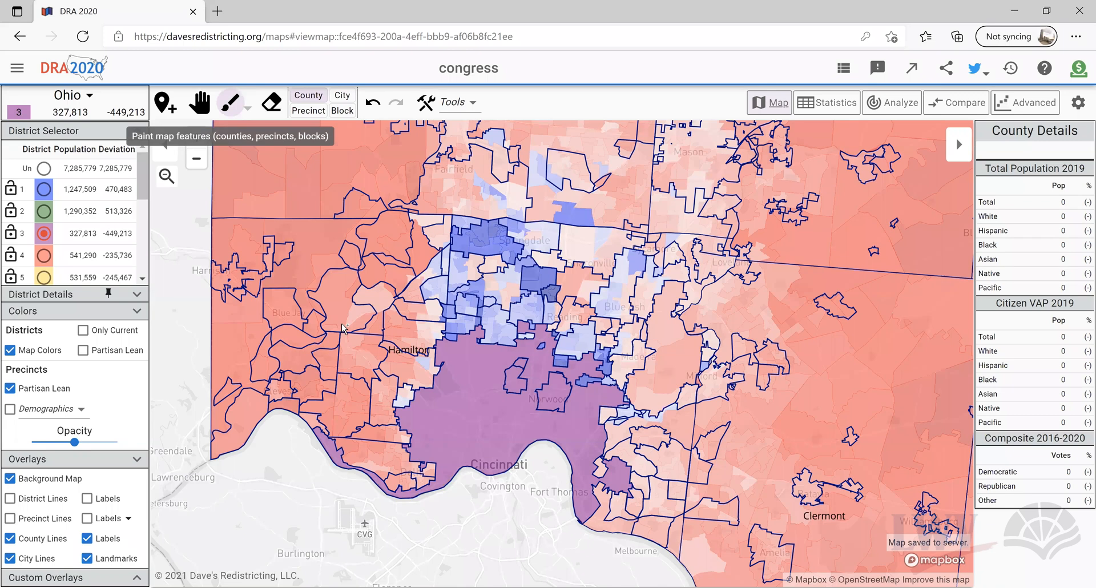
{"action": "left_click", "coordinate": [435, 371]}
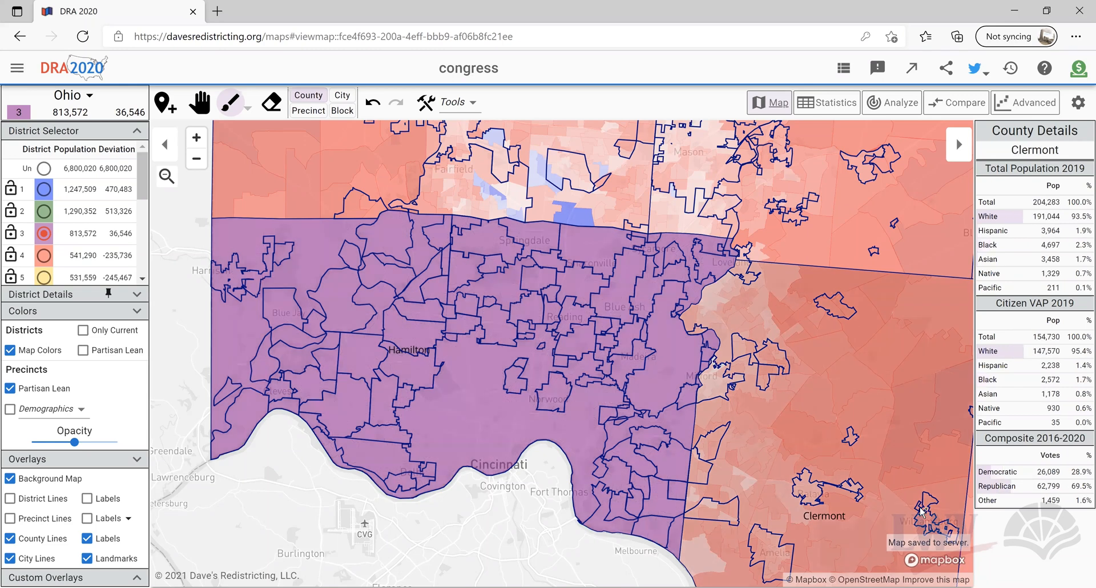
{"action": "left_click", "coordinate": [383, 305]}
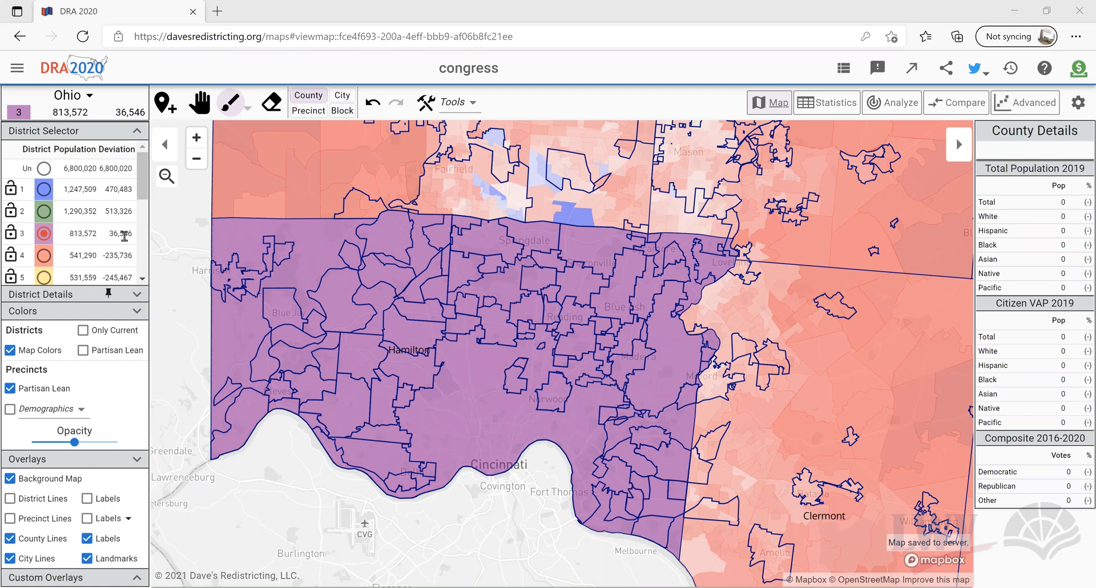
Step: Erase the city of Harrison from district 3
{"action": "left_click", "coordinate": [344, 95]}
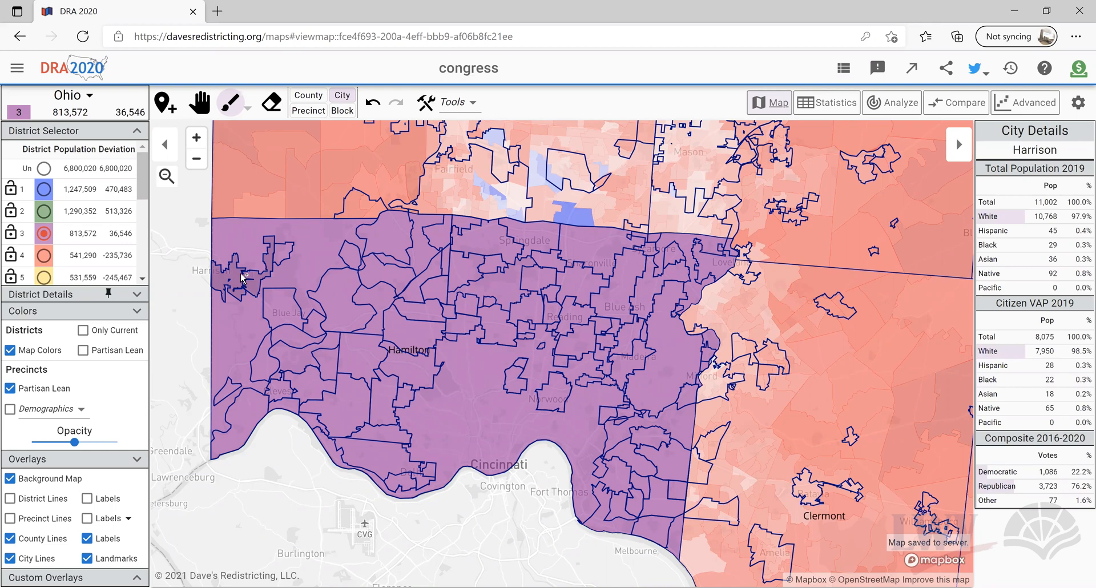
{"action": "left_click", "coordinate": [267, 102]}
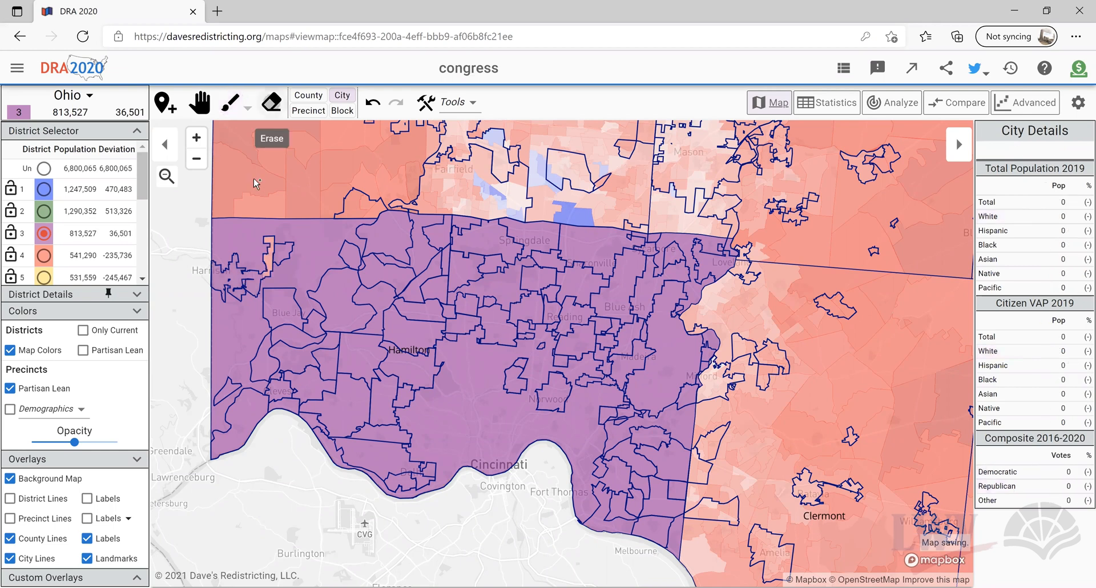
{"action": "left_click", "coordinate": [228, 292]}
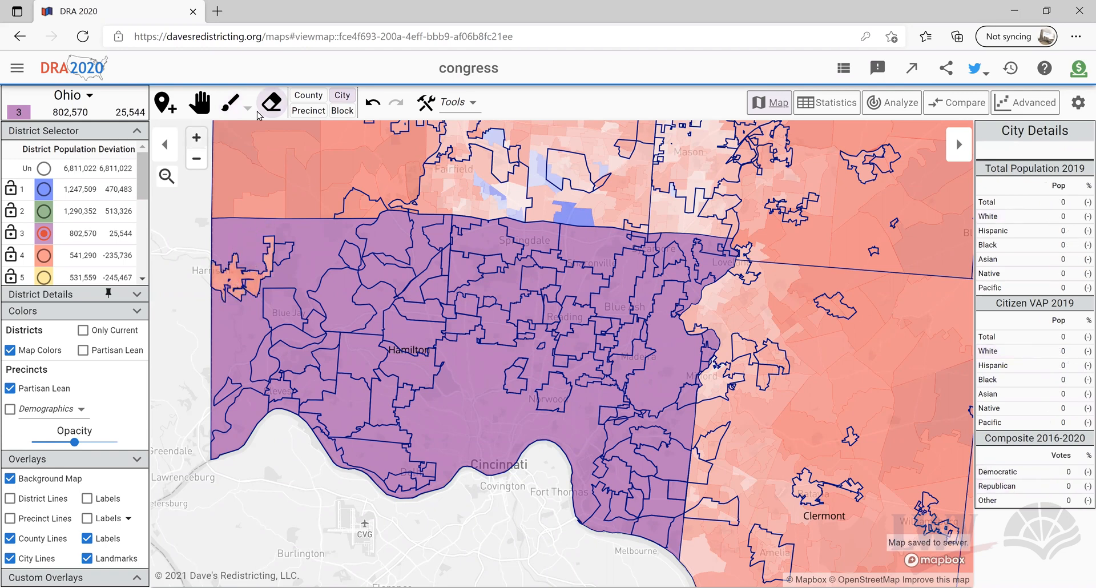
Step: Erase the Harrison Township precincts and the neighboring precinct to their east in northwestern Hamilton County from district 3
{"action": "left_click", "coordinate": [317, 108]}
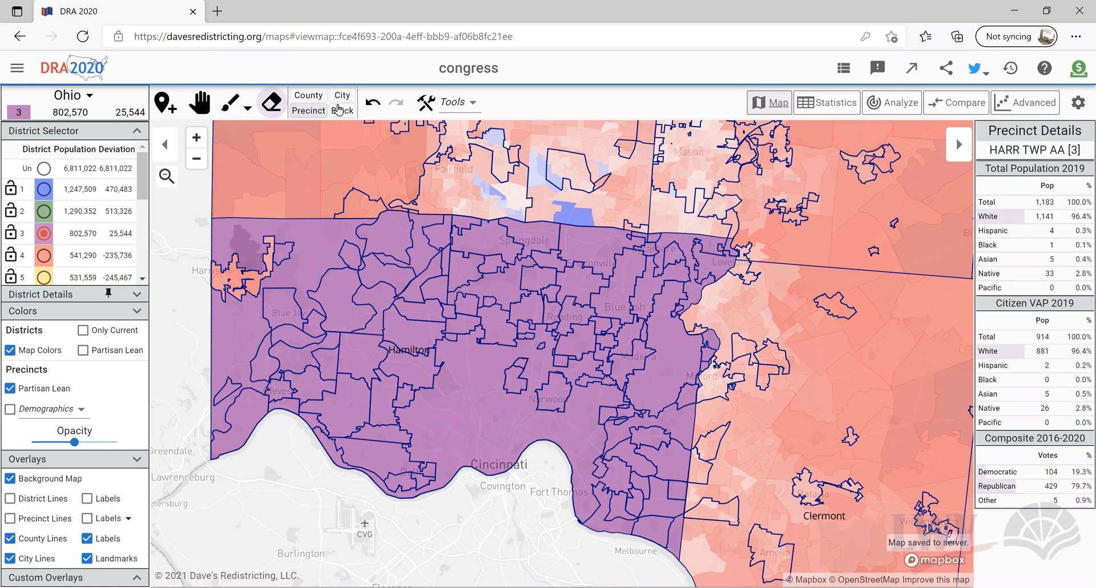
{"action": "left_click", "coordinate": [246, 262]}
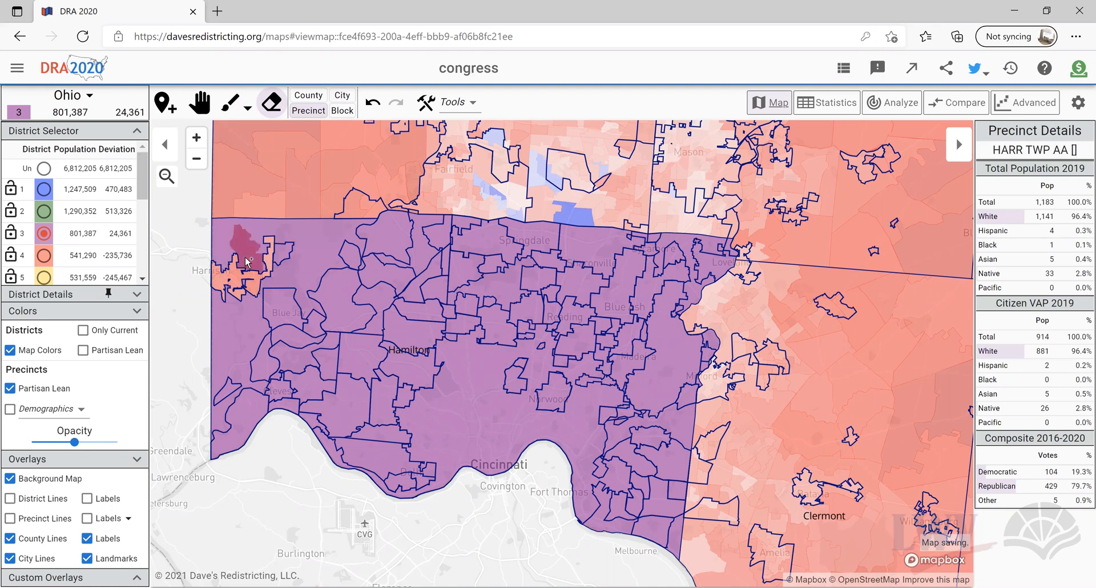
{"action": "left_click", "coordinate": [243, 291]}
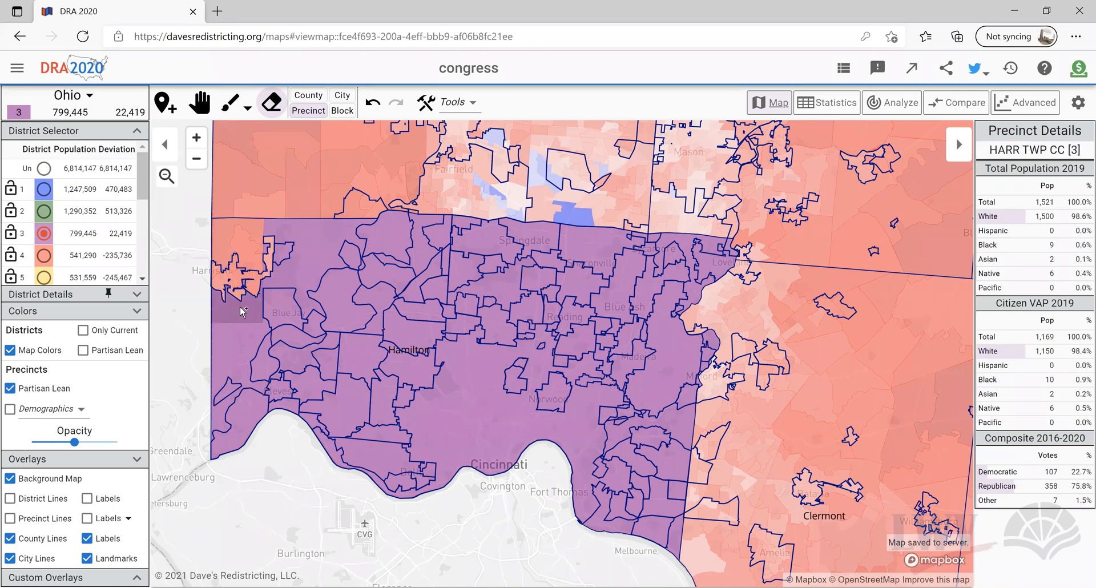
{"action": "left_click", "coordinate": [243, 311]}
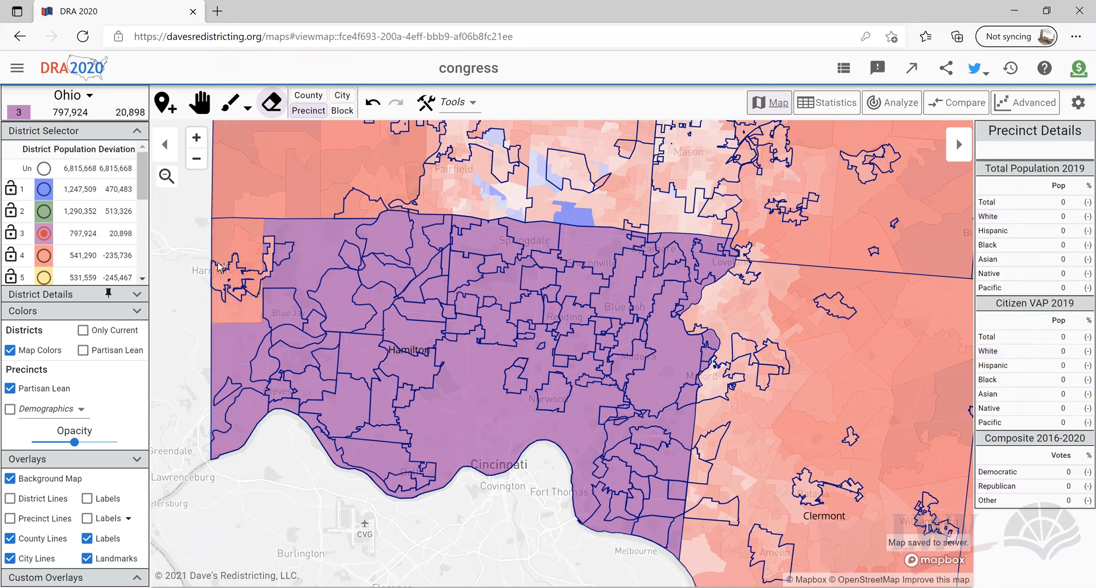
{"action": "left_click", "coordinate": [280, 240]}
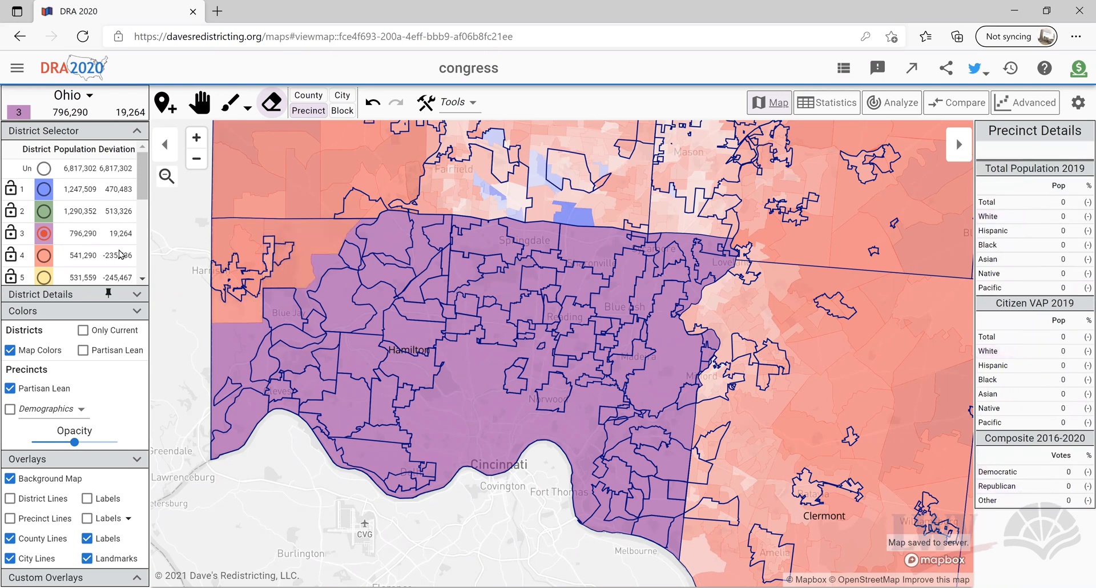
Step: Erase the Whitewater precinct and adjoining western Hamilton County precincts, including Miami Township C, from district 3
{"action": "left_click", "coordinate": [239, 350]}
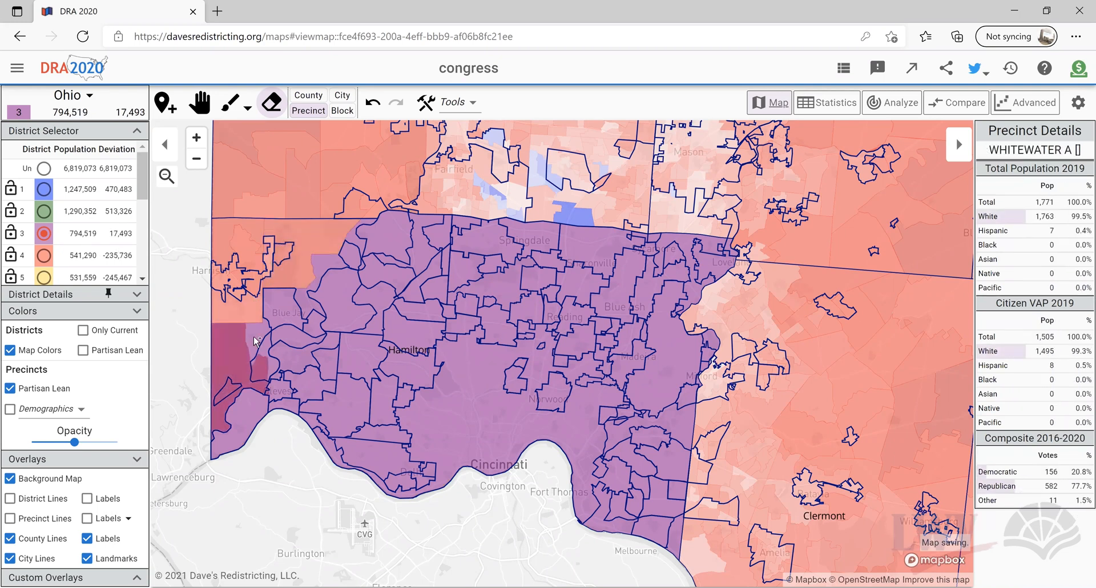
{"action": "left_click", "coordinate": [264, 336]}
{"action": "left_click", "coordinate": [279, 313]}
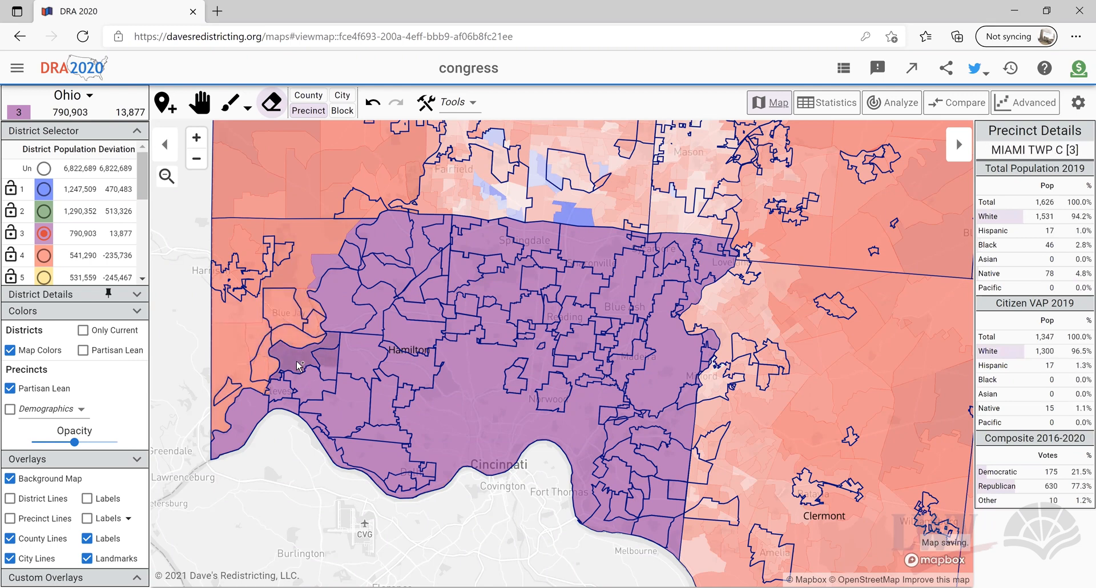
{"action": "left_click", "coordinate": [298, 365]}
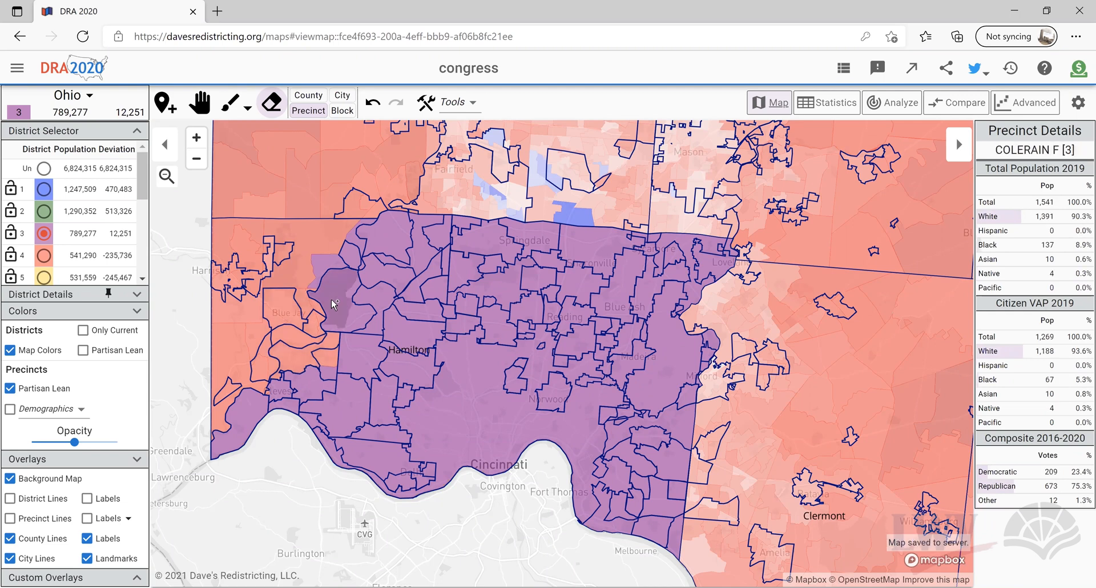
Step: Erase Colerain precincts in northwestern Hamilton County to bring district 3 near its target population, and collapse the Overlays section
{"action": "left_click", "coordinate": [346, 313]}
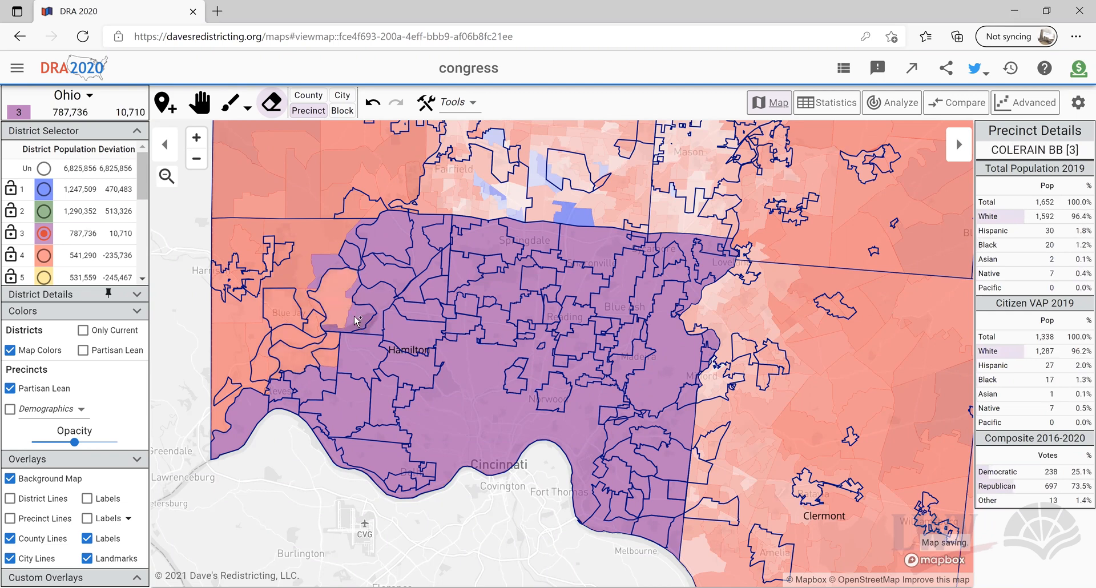
{"action": "left_click", "coordinate": [328, 264]}
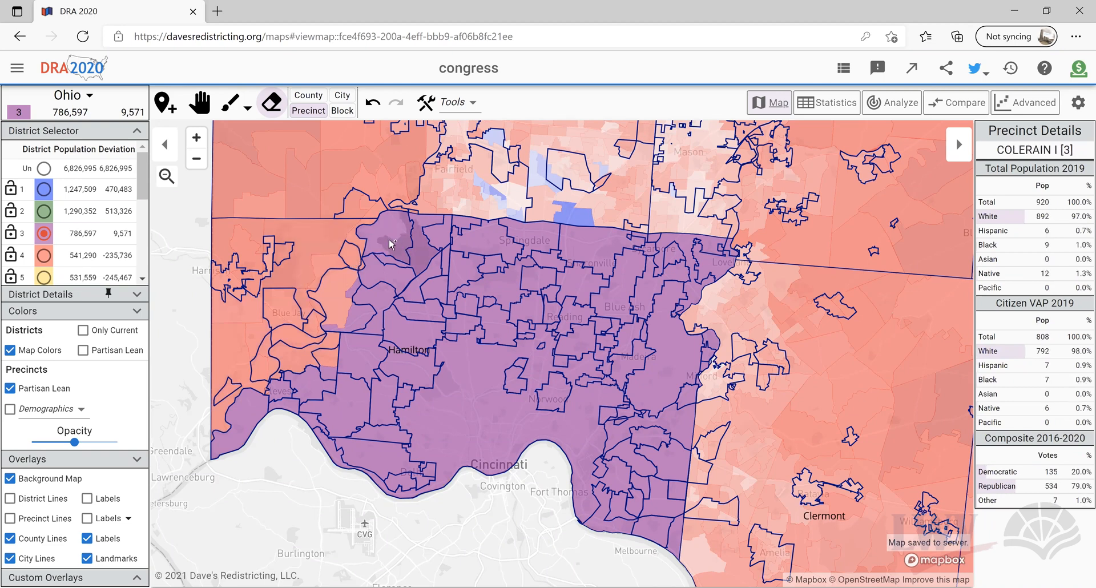
{"action": "left_click", "coordinate": [379, 231]}
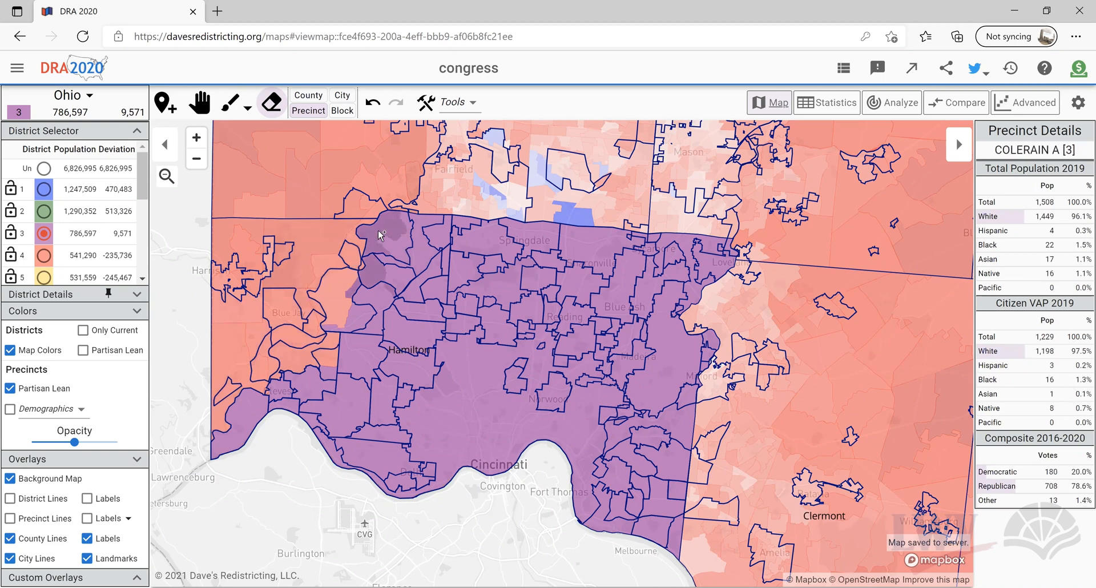
{"action": "left_click", "coordinate": [406, 244]}
{"action": "left_click", "coordinate": [432, 226]}
{"action": "left_click", "coordinate": [427, 220]}
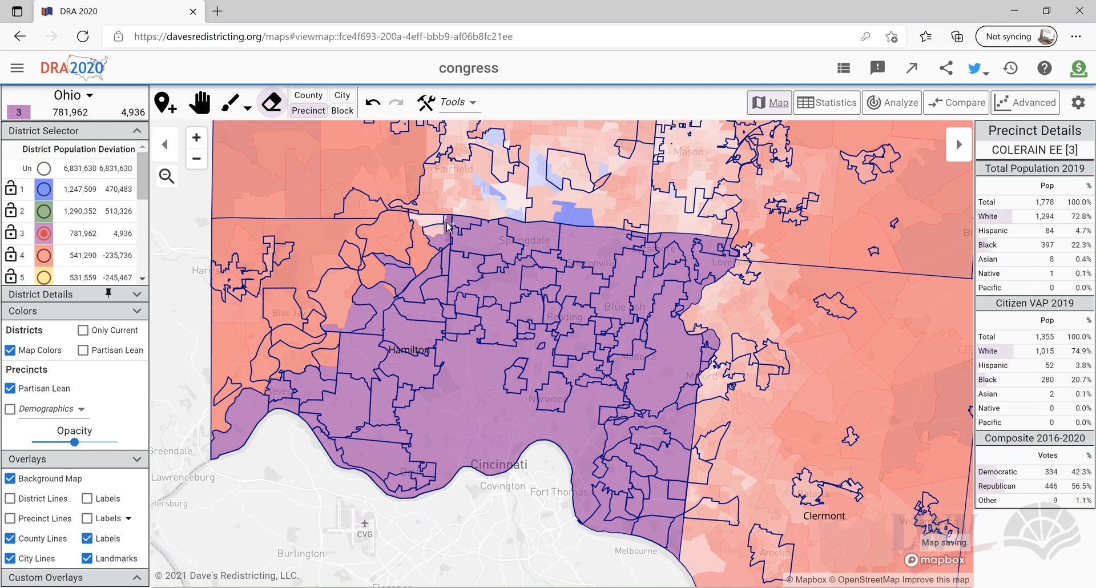
{"action": "left_click", "coordinate": [447, 234]}
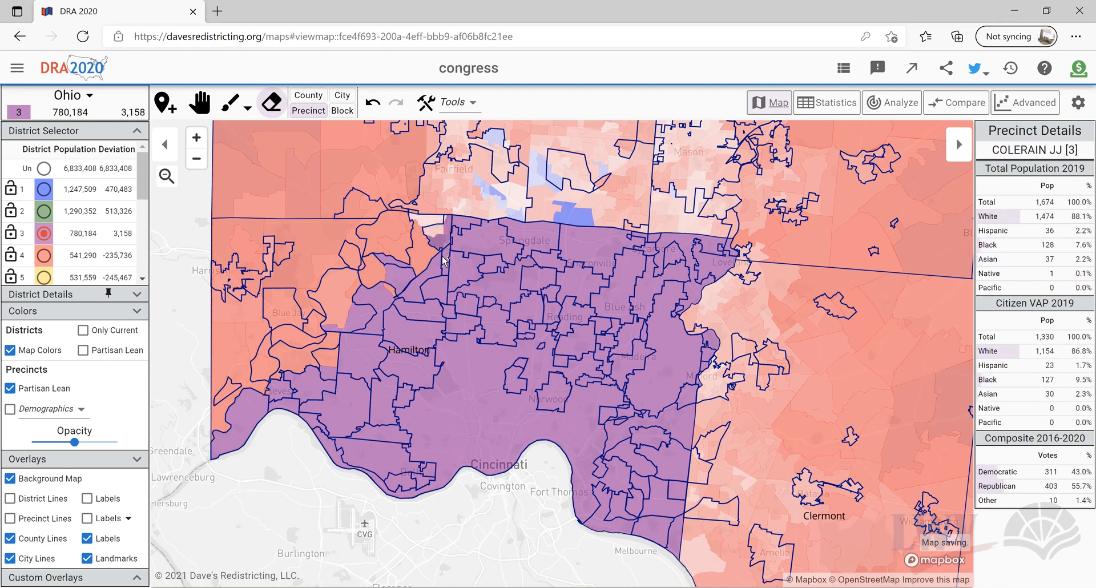
{"action": "left_click", "coordinate": [441, 248]}
{"action": "left_click", "coordinate": [443, 256]}
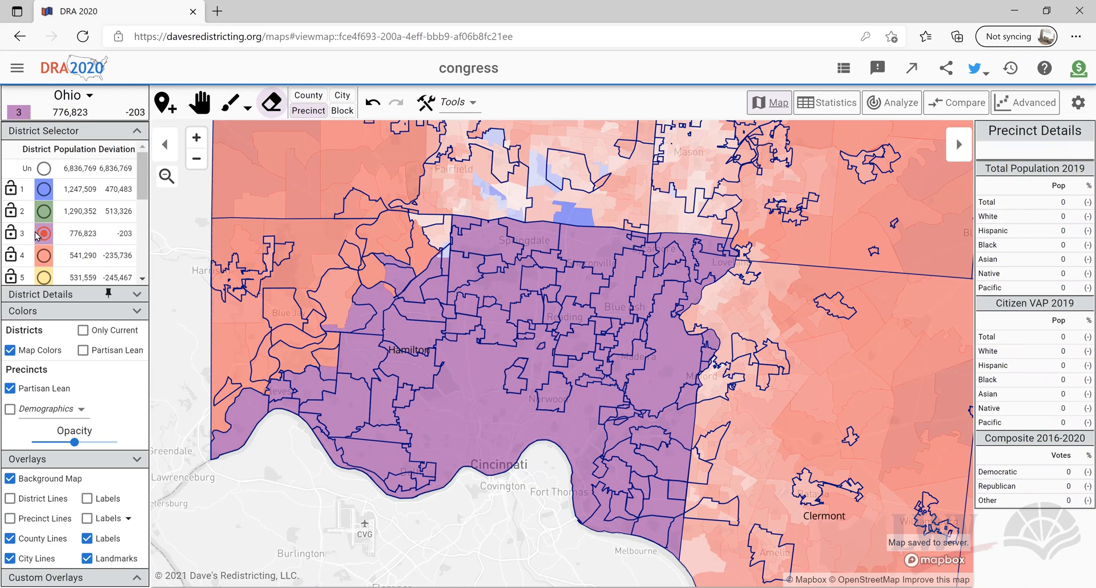
{"action": "left_click", "coordinate": [140, 461]}
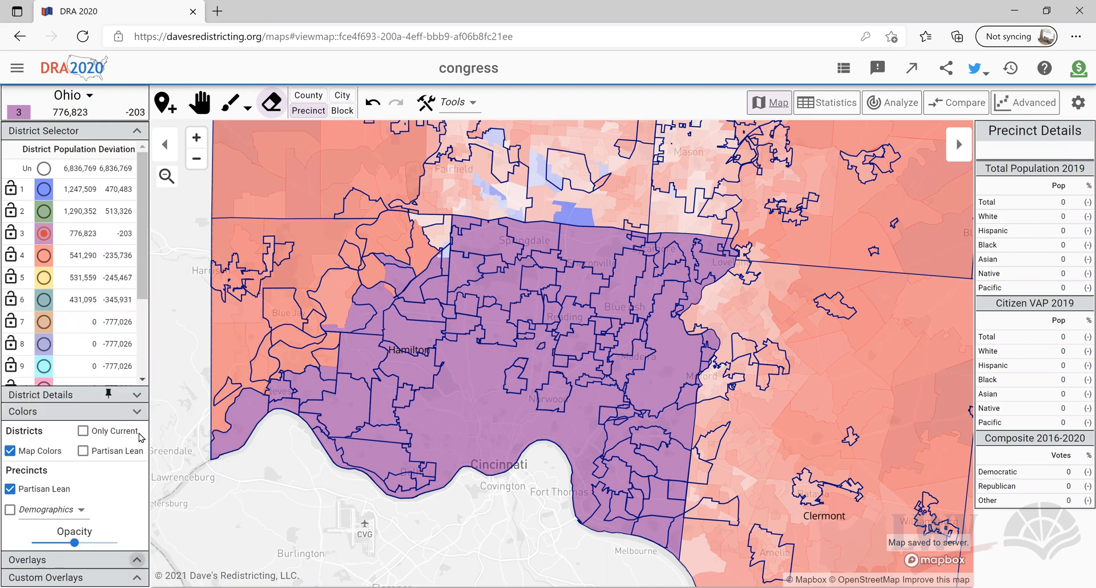
Step: Review district 3's population, citizen voting-age and Composite 2016-2020 vote shares in the district details
{"action": "left_click", "coordinate": [140, 561]}
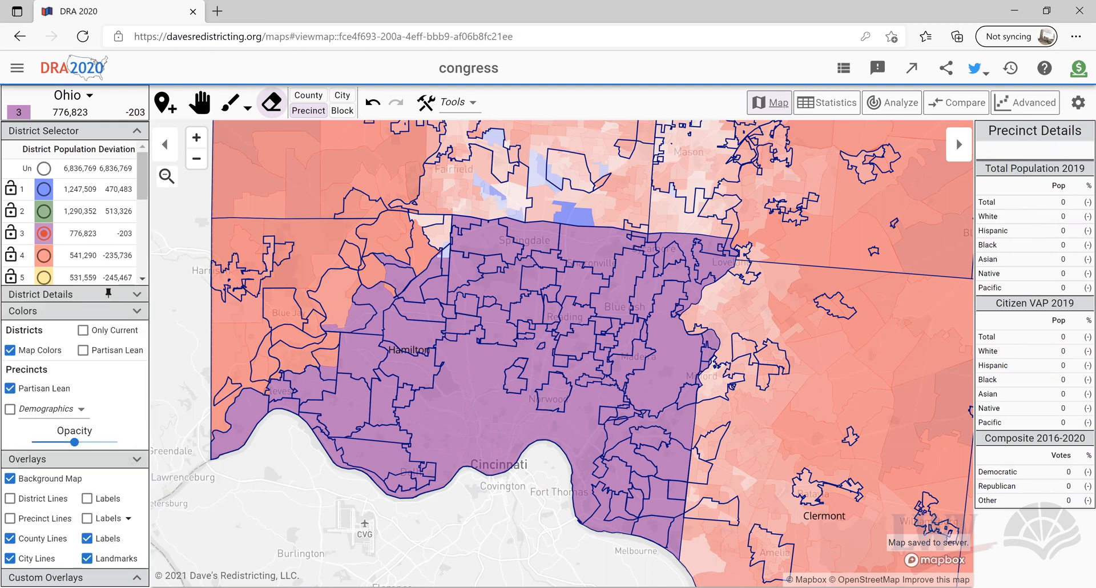
{"action": "left_click", "coordinate": [137, 577]}
{"action": "left_click", "coordinate": [140, 470]}
{"action": "left_click", "coordinate": [140, 461]}
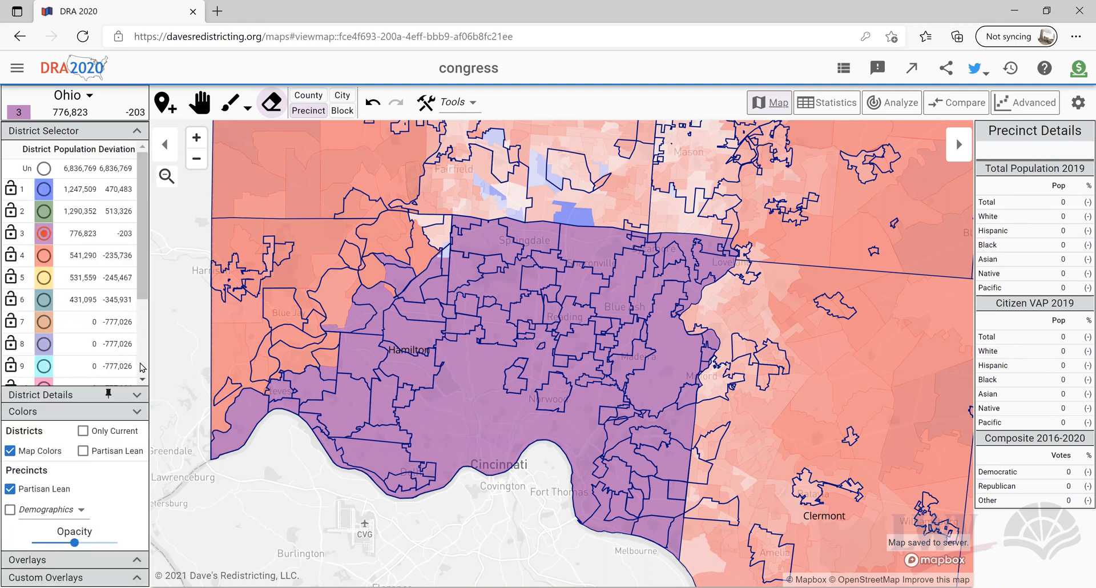
{"action": "left_click", "coordinate": [141, 394]}
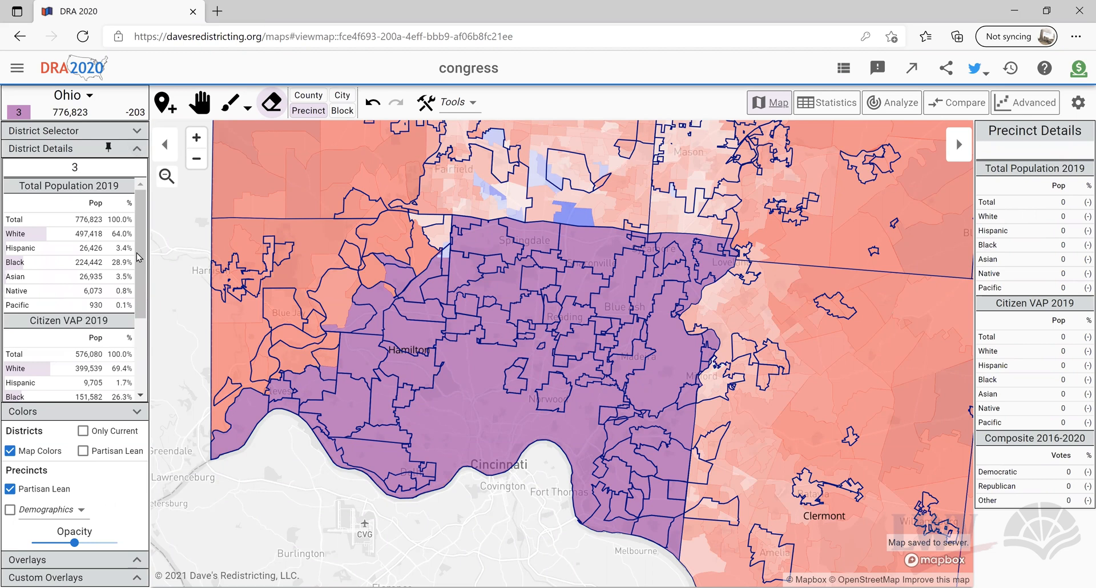
{"action": "left_click_drag", "start_coordinate": [142, 249], "coordinate": [150, 371]}
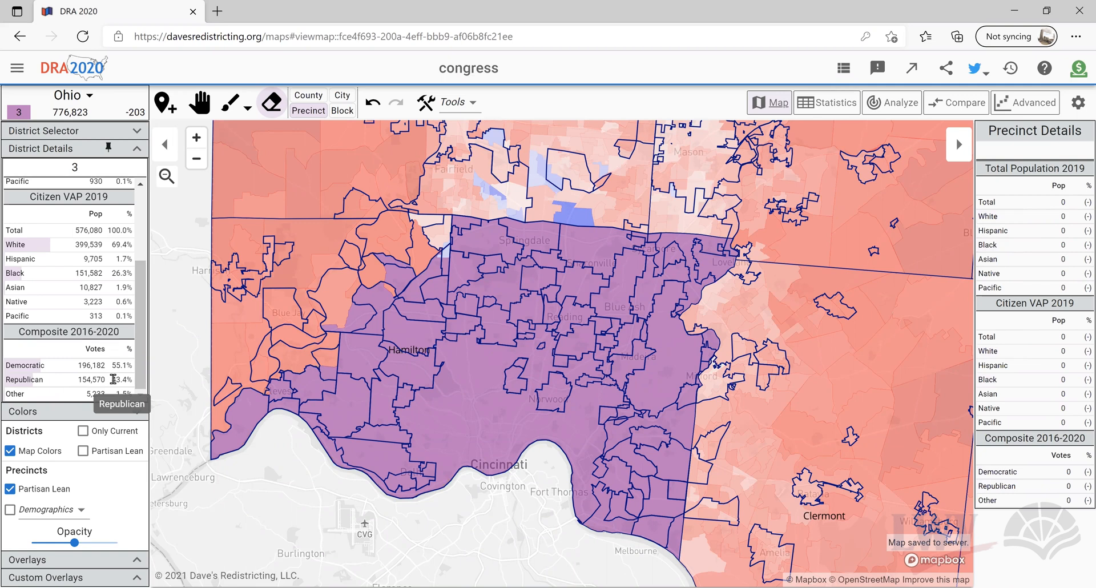
Step: Paint all of Hamilton County back into district 3
{"action": "key", "text": "c"}
{"action": "left_click", "coordinate": [229, 108]}
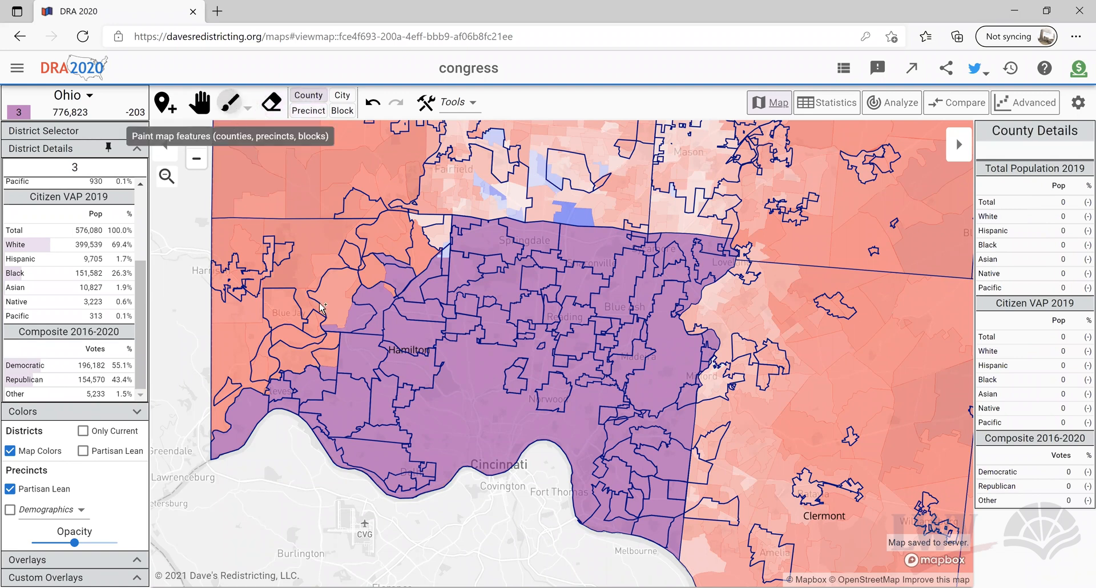
{"action": "left_click", "coordinate": [296, 304]}
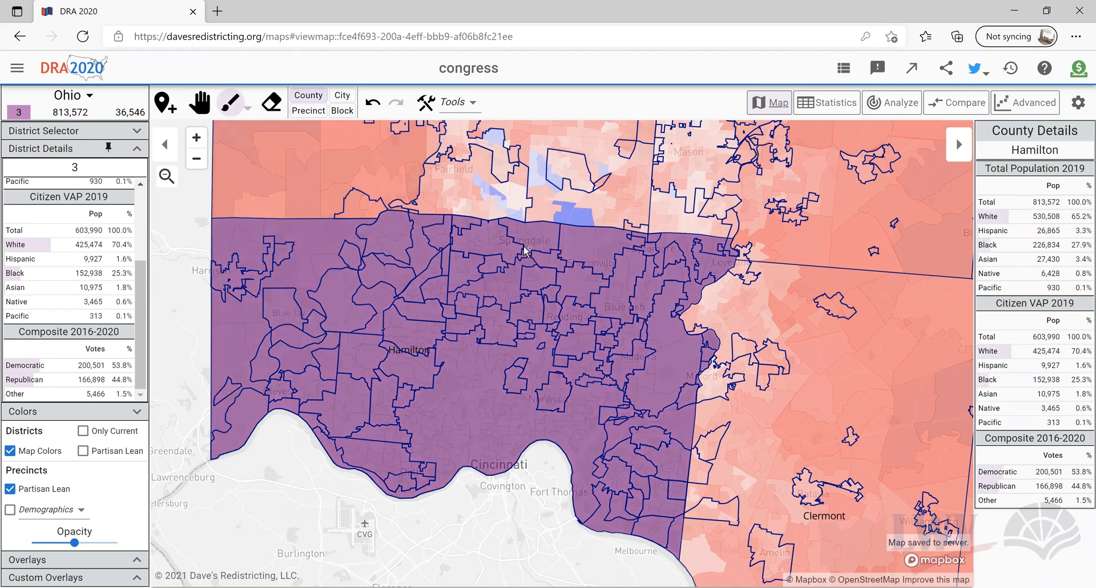
Step: Erase the Springdale and Forest Park precincts and adjoining precincts to their south in northern Hamilton County from district 3
{"action": "left_click", "coordinate": [269, 104]}
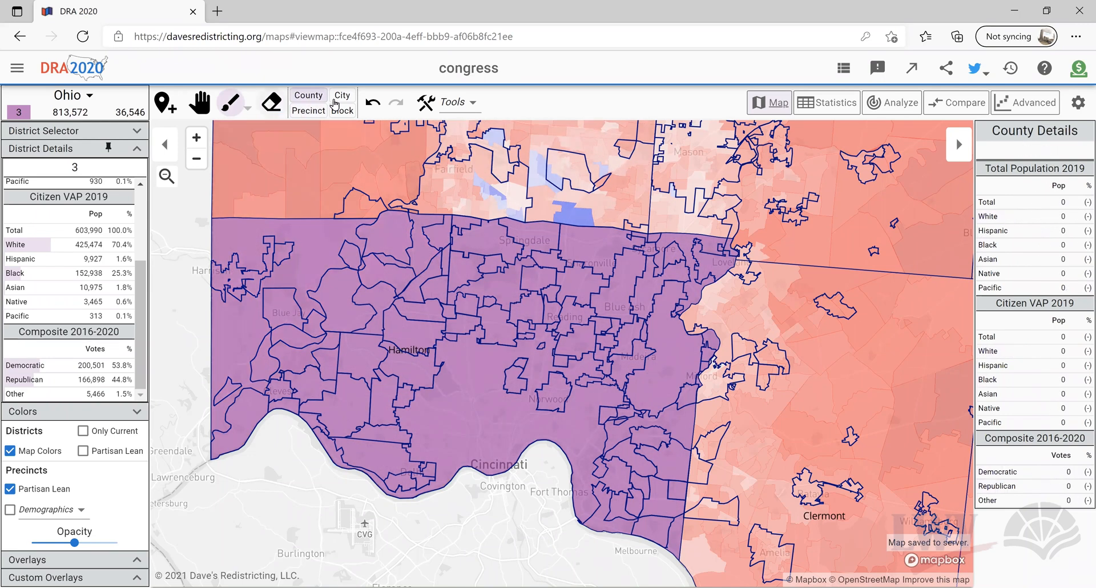
{"action": "left_click", "coordinate": [308, 111]}
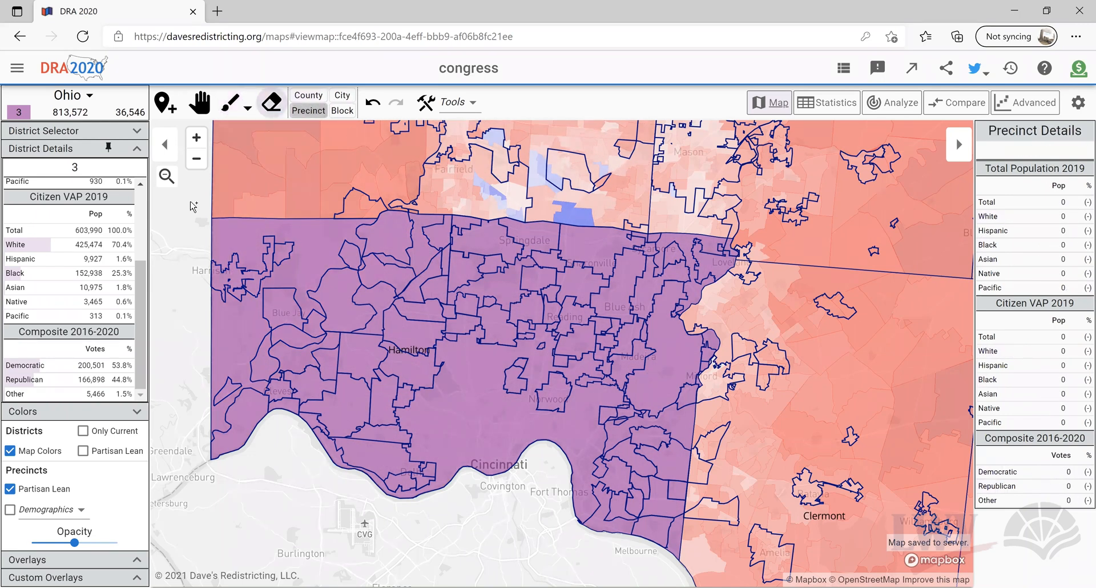
{"action": "scroll", "coordinate": [145, 253], "scroll_direction": "up", "scroll_amount": 3}
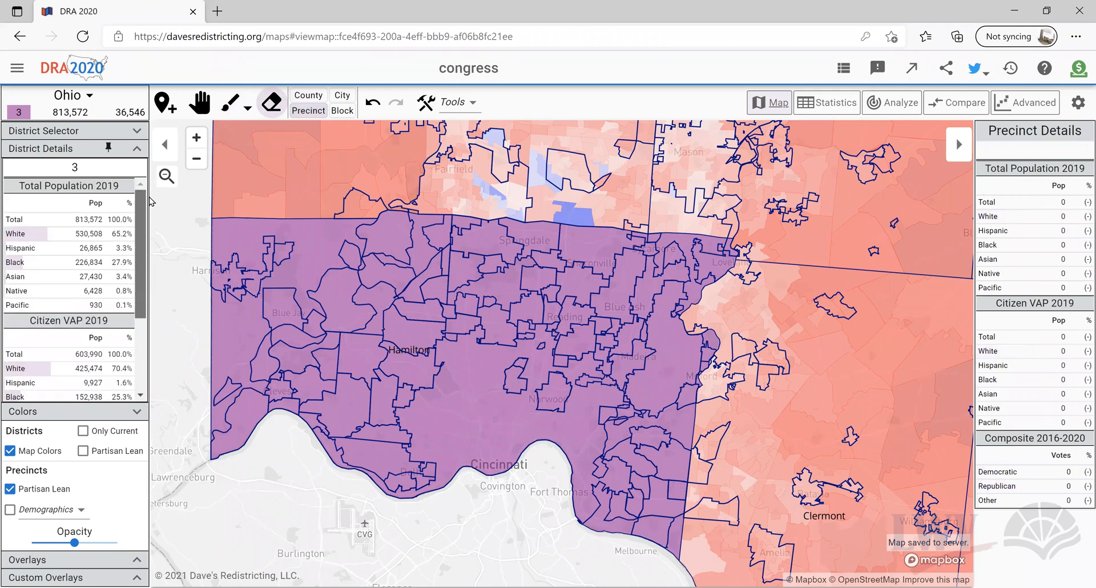
{"action": "left_click", "coordinate": [125, 137]}
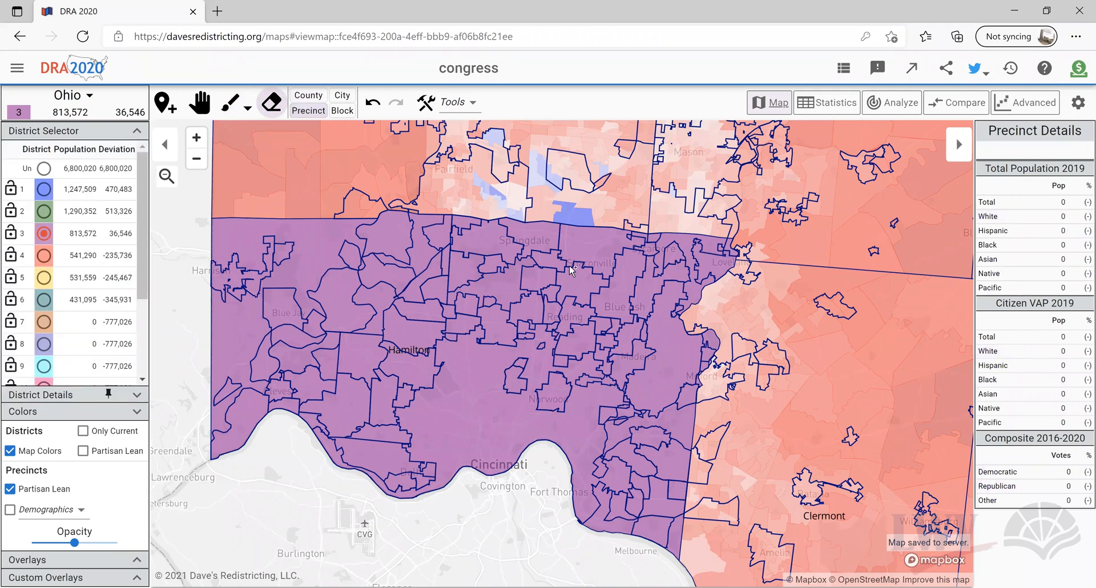
{"action": "left_click", "coordinate": [536, 237]}
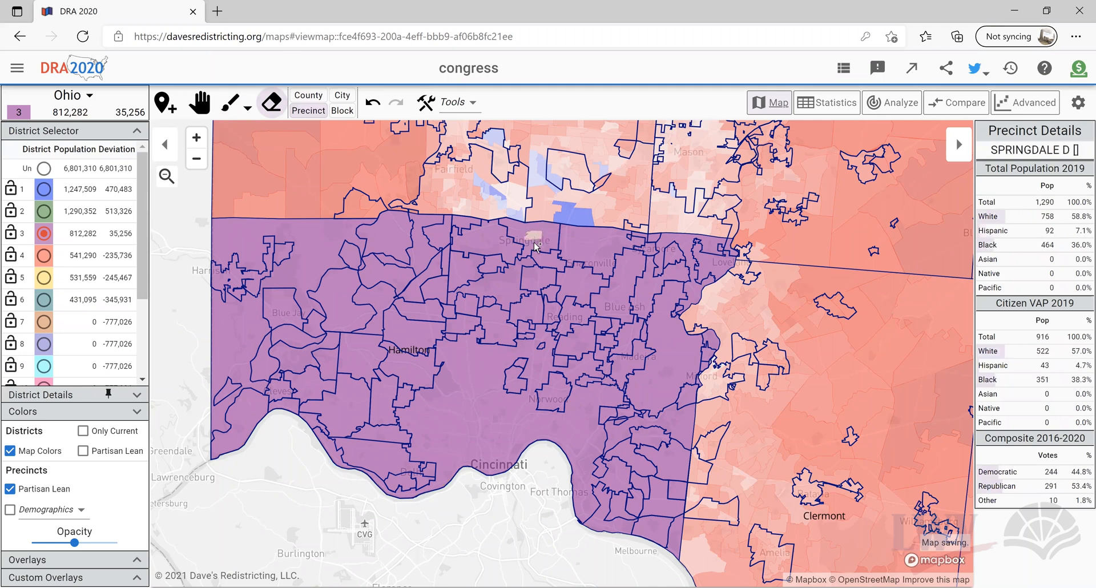
{"action": "mouse_move", "coordinate": [536, 260]}
{"action": "left_mouse_down"}
{"action": "mouse_move", "coordinate": [533, 239]}
{"action": "mouse_move", "coordinate": [539, 260]}
{"action": "mouse_move", "coordinate": [491, 231]}
{"action": "mouse_move", "coordinate": [479, 237]}
{"action": "mouse_move", "coordinate": [485, 254]}
{"action": "mouse_move", "coordinate": [514, 251]}
{"action": "mouse_move", "coordinate": [468, 245]}
{"action": "mouse_move", "coordinate": [457, 232]}
{"action": "mouse_move", "coordinate": [469, 223]}
{"action": "mouse_move", "coordinate": [467, 234]}
{"action": "left_mouse_up"}
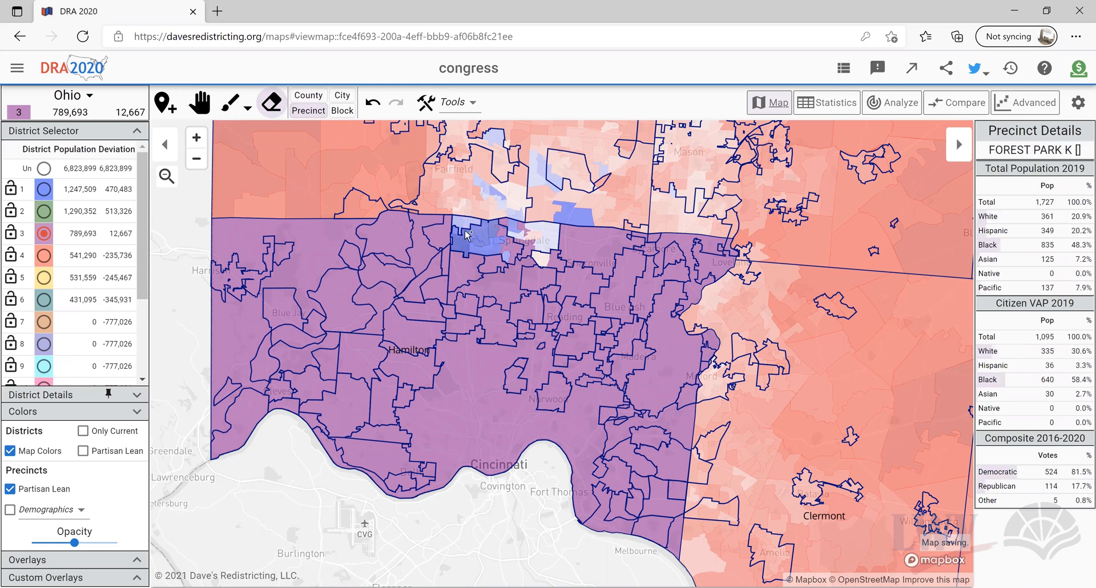
{"action": "left_click", "coordinate": [511, 251]}
{"action": "mouse_move", "coordinate": [517, 257]}
{"action": "left_mouse_down"}
{"action": "mouse_move", "coordinate": [508, 240]}
{"action": "mouse_move", "coordinate": [520, 237]}
{"action": "mouse_move", "coordinate": [491, 264]}
{"action": "left_mouse_up"}
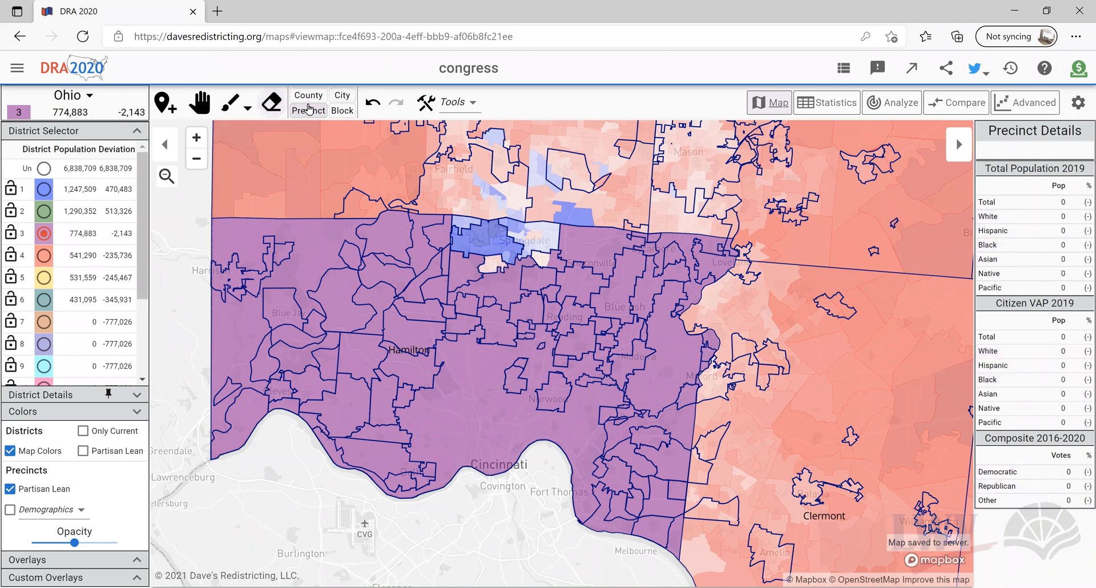
Step: Paint the Glendale B precinct and part of the erased area south of Forest Park back into district 3
{"action": "left_click", "coordinate": [232, 102]}
{"action": "left_click", "coordinate": [541, 260]}
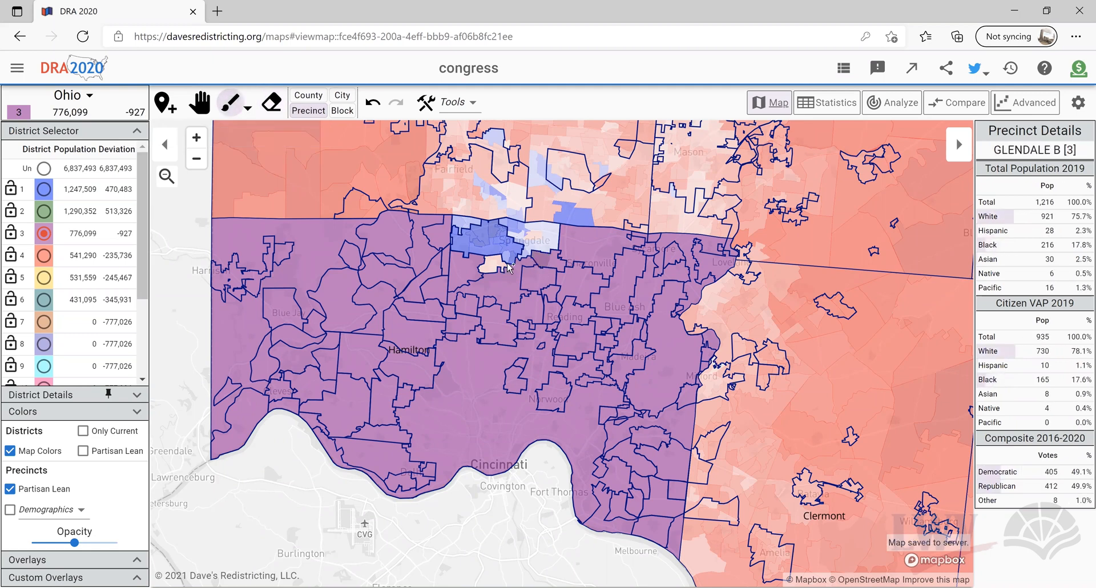
{"action": "left_click", "coordinate": [487, 270]}
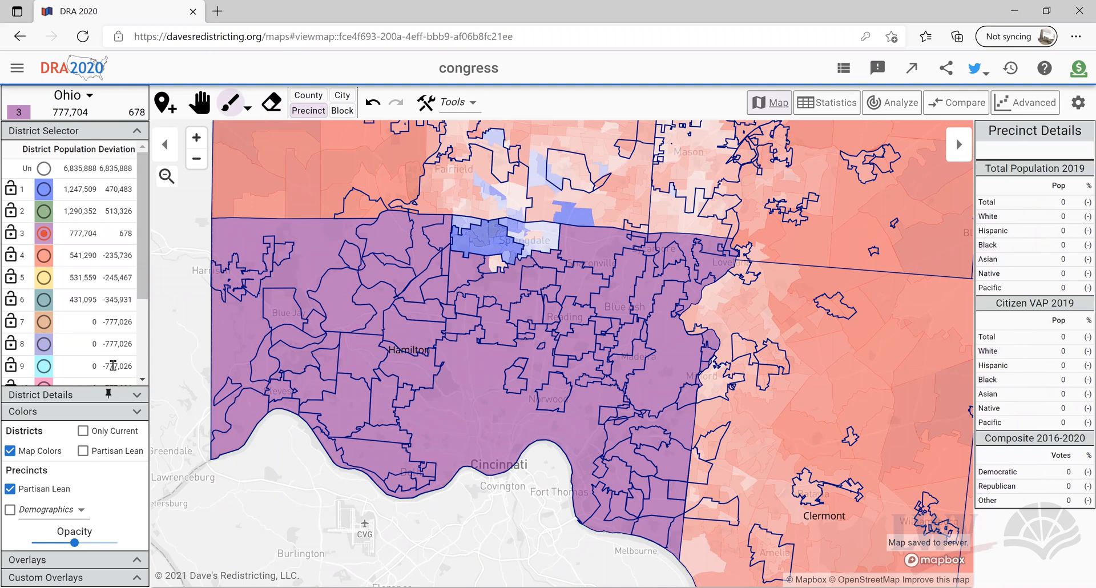
Step: Check the demographic and Composite 2016-2020 vote shares of the redrawn district 3
{"action": "left_click", "coordinate": [139, 394]}
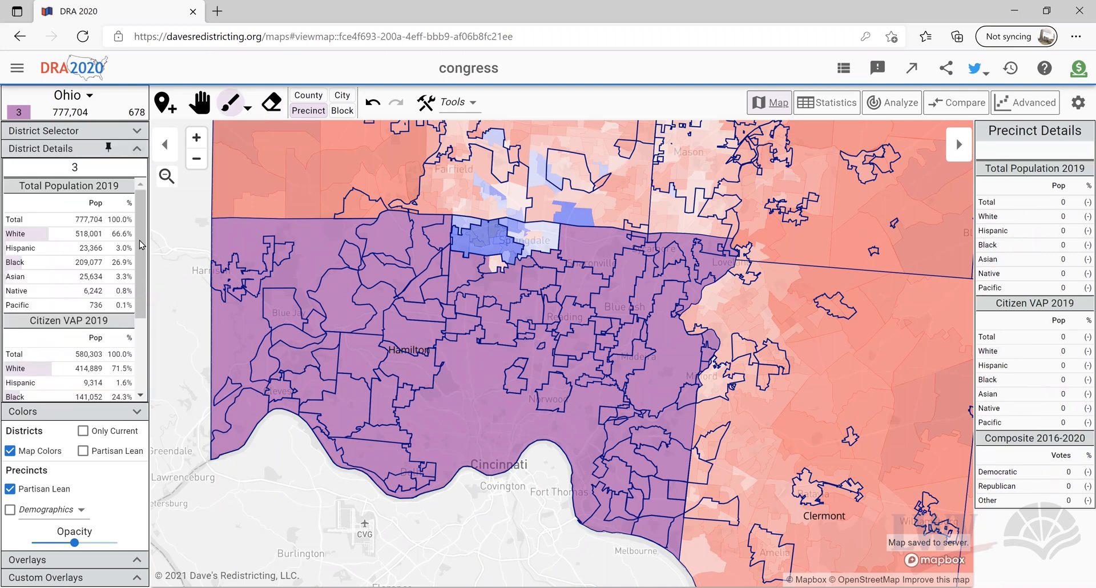
{"action": "scroll", "coordinate": [140, 262], "scroll_direction": "down", "scroll_amount": 1}
{"action": "left_click_drag", "start_coordinate": [140, 263], "coordinate": [135, 314]}
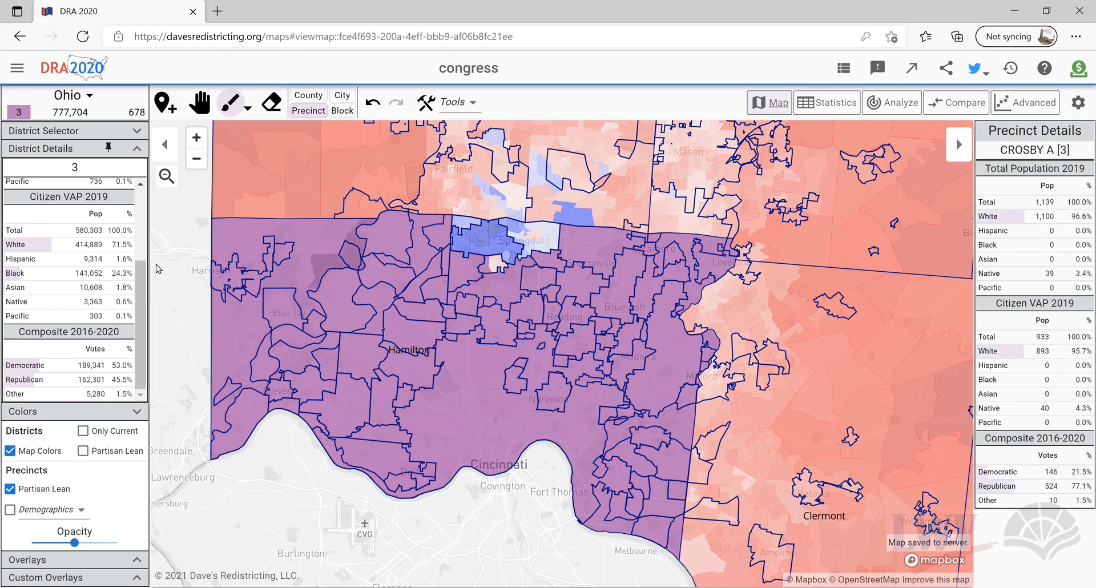
Step: Hide the city lines and bring the whole state of Ohio into view
{"action": "left_click", "coordinate": [200, 103]}
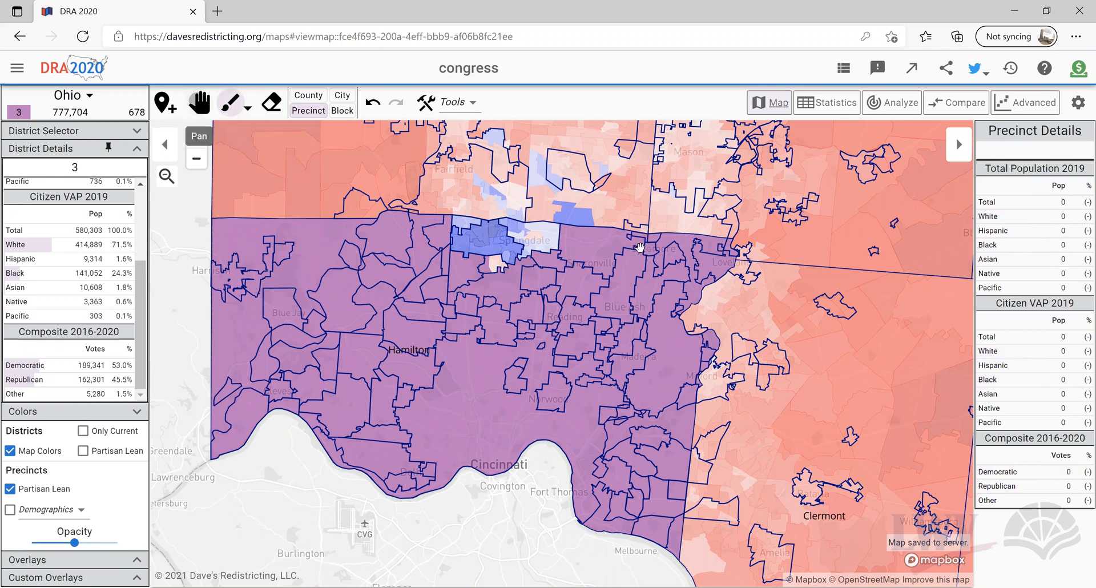
{"action": "scroll", "coordinate": [640, 247], "scroll_direction": "down", "scroll_amount": 2}
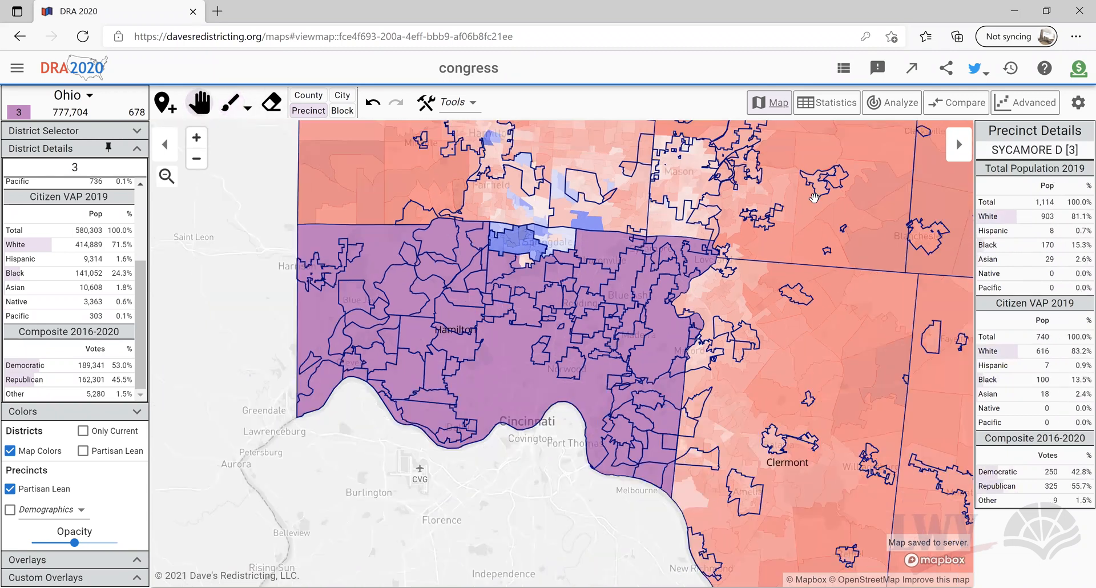
{"action": "scroll", "coordinate": [577, 399], "scroll_direction": "down", "scroll_amount": 5}
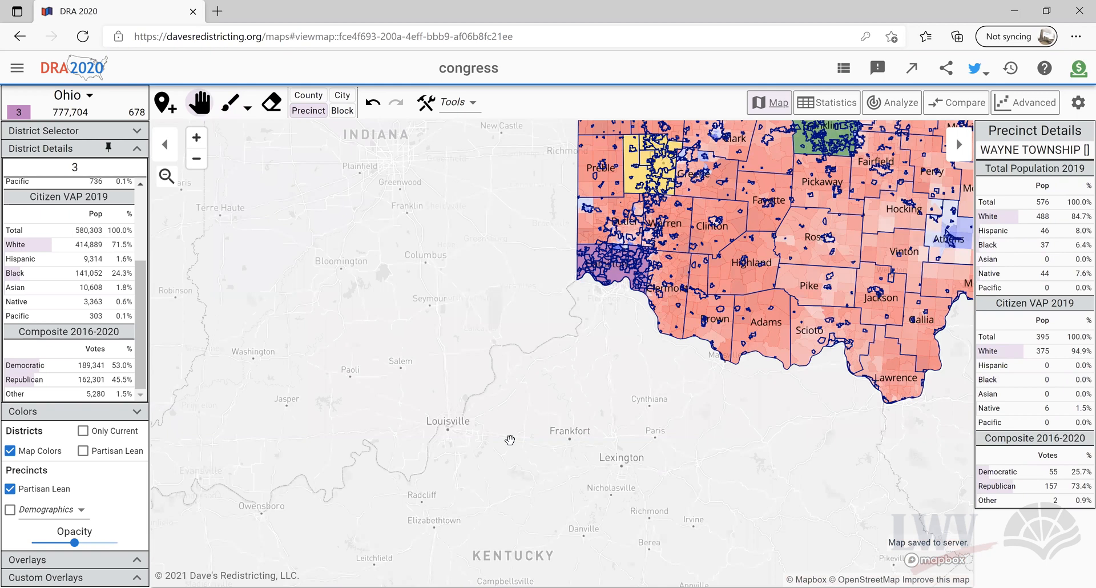
{"action": "left_click_drag", "start_coordinate": [510, 417], "coordinate": [417, 499]}
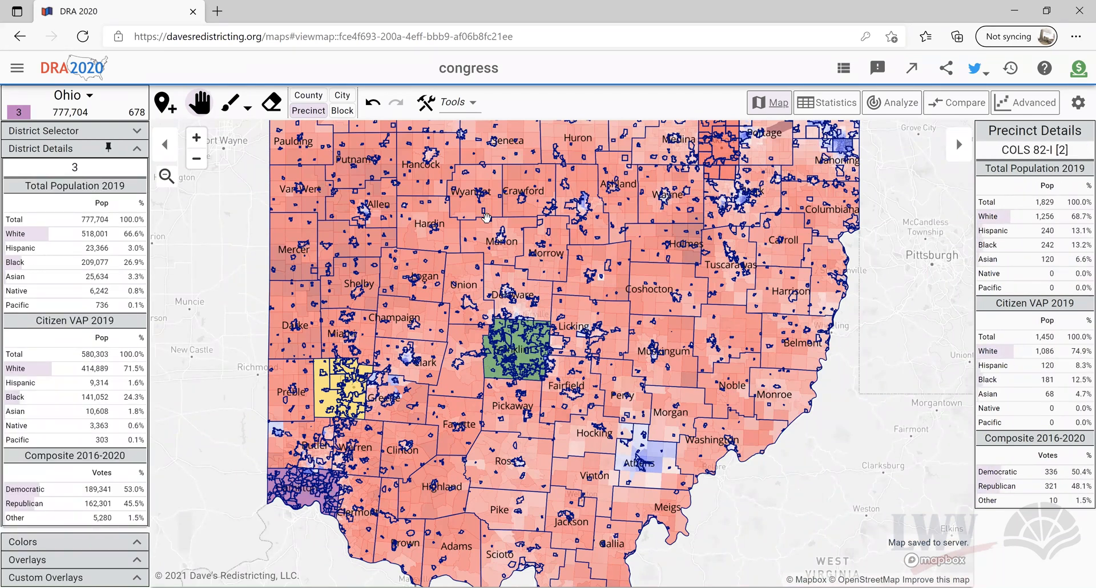
{"action": "left_click", "coordinate": [136, 562]}
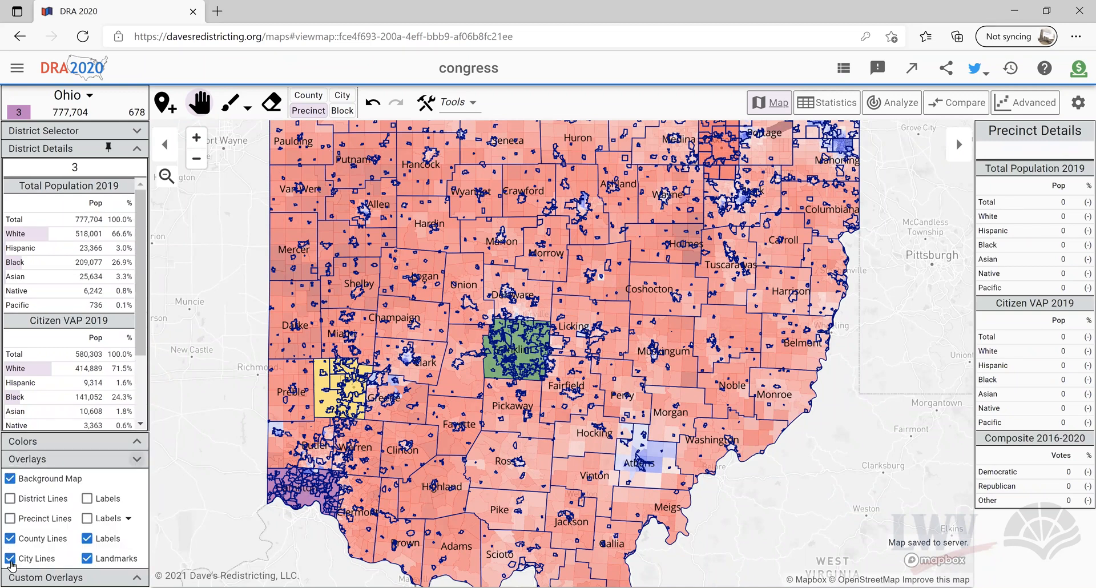
{"action": "left_click", "coordinate": [9, 558]}
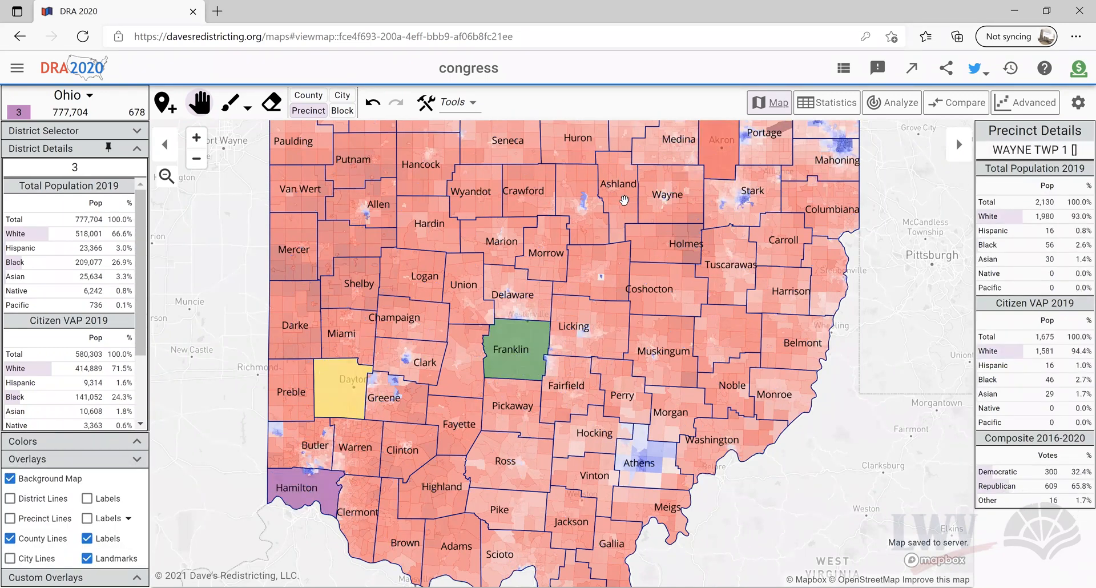
{"action": "scroll", "coordinate": [615, 331], "scroll_direction": "down", "scroll_amount": 2}
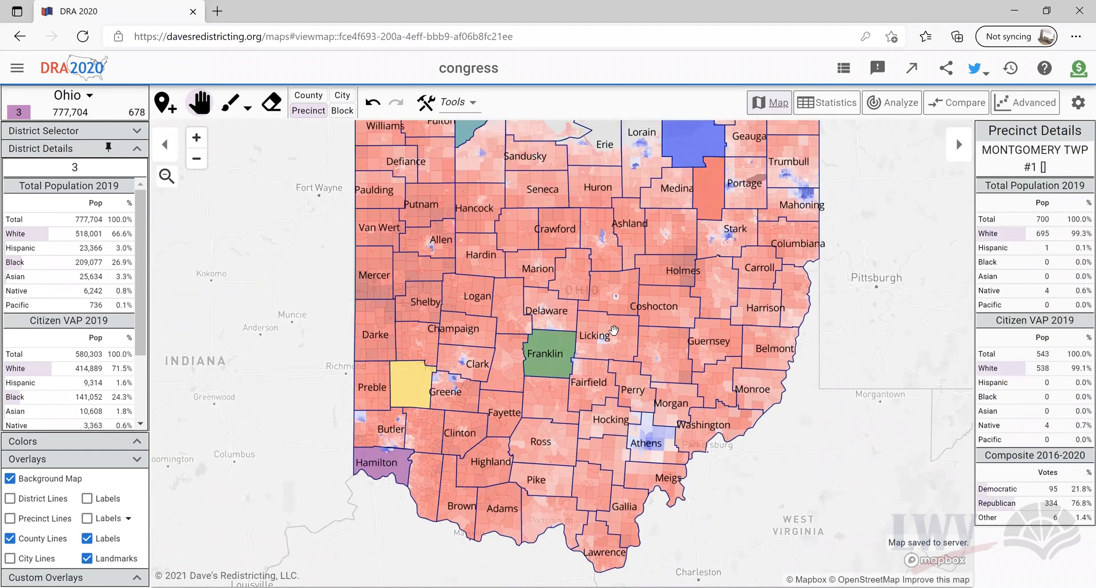
{"action": "left_click_drag", "start_coordinate": [611, 262], "coordinate": [590, 295]}
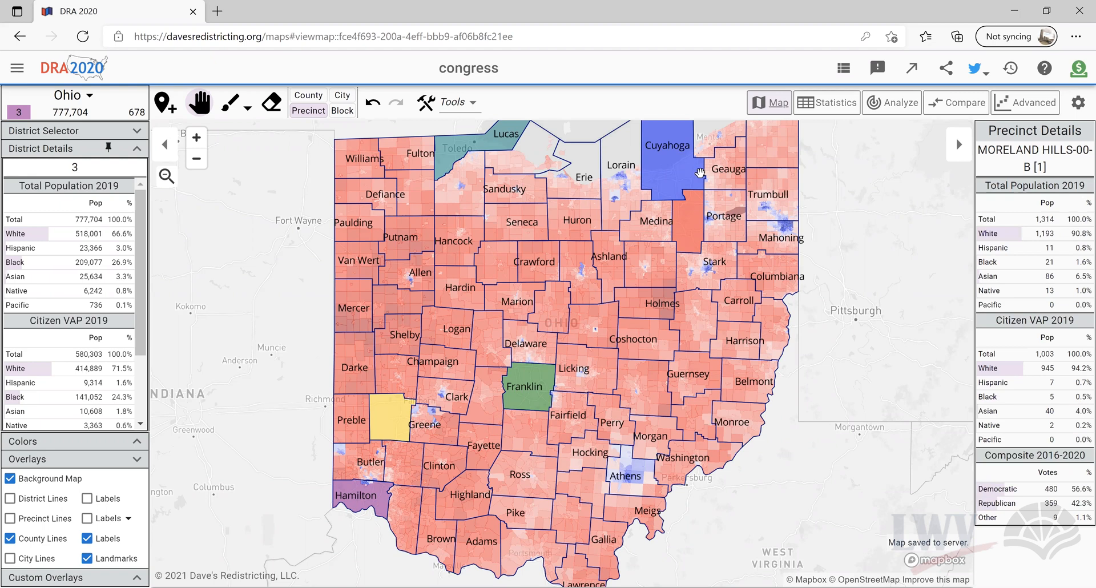
Step: Examine the precinct partisan lean around Cuyahoga County and its neighbors Lorain, Medina, Summit, Portage and Geauga
{"action": "scroll", "coordinate": [699, 172], "scroll_direction": "up", "scroll_amount": 1}
{"action": "scroll", "coordinate": [682, 184], "scroll_direction": "up", "scroll_amount": 3}
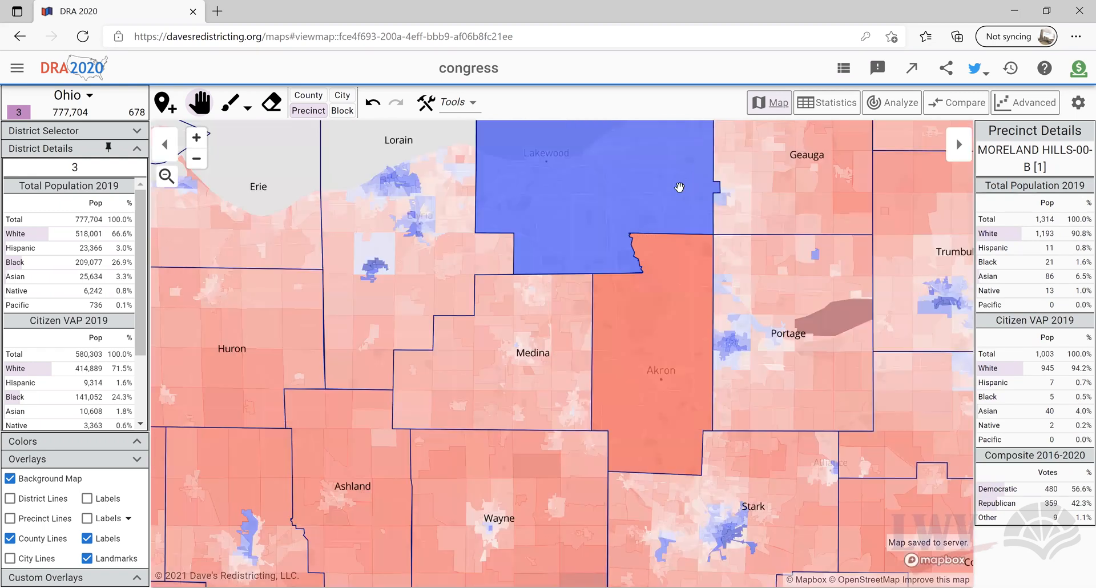
{"action": "scroll", "coordinate": [679, 187], "scroll_direction": "up", "scroll_amount": 7}
{"action": "scroll", "coordinate": [659, 205], "scroll_direction": "down", "scroll_amount": 5}
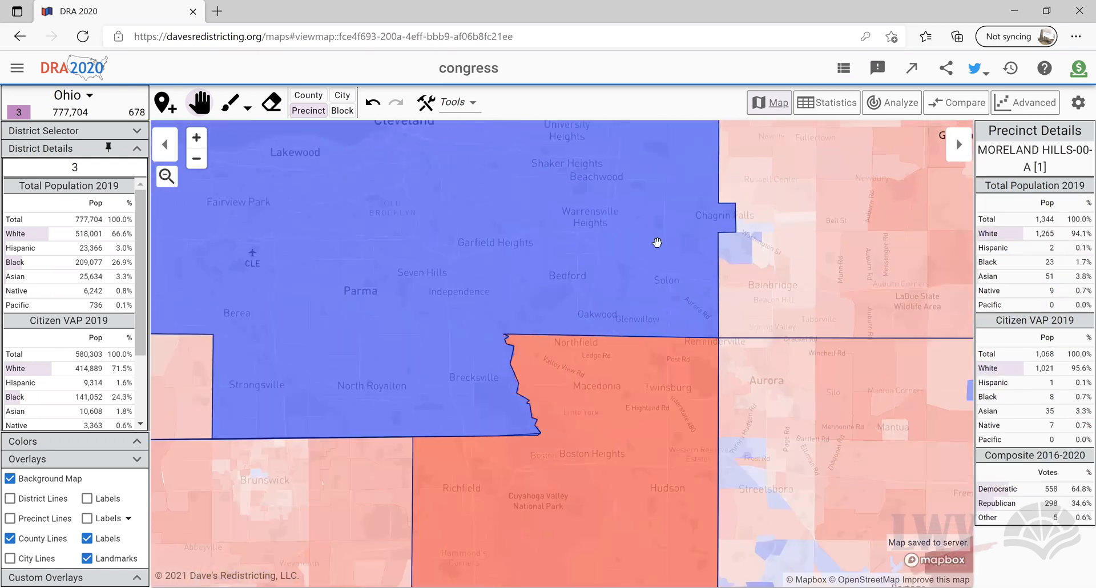
{"action": "scroll", "coordinate": [657, 251], "scroll_direction": "down", "scroll_amount": 5}
{"action": "scroll", "coordinate": [682, 275], "scroll_direction": "up", "scroll_amount": 2}
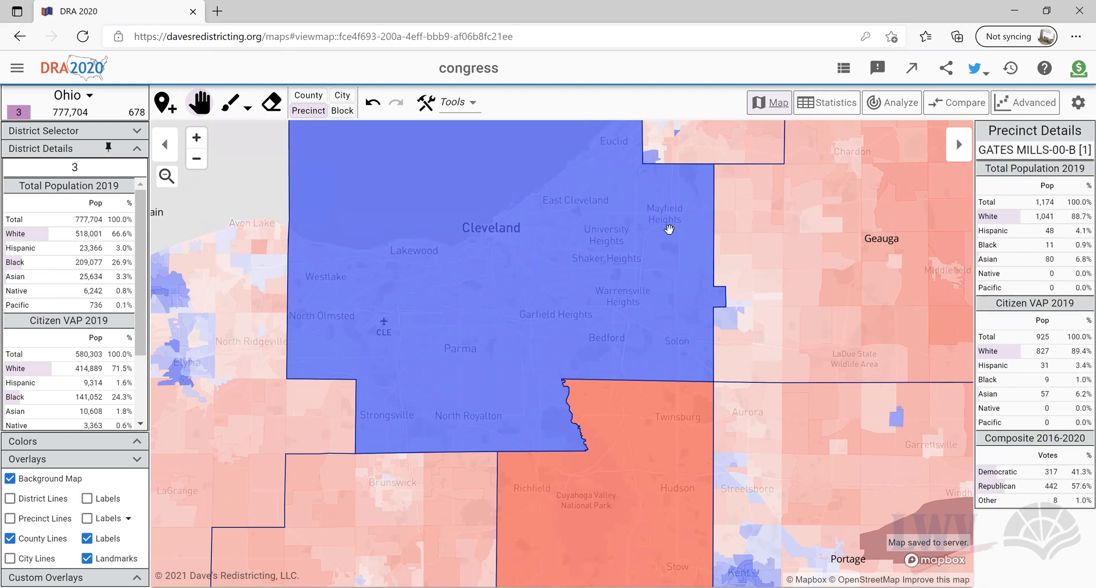
{"action": "scroll", "coordinate": [309, 350], "scroll_direction": "down", "scroll_amount": 1}
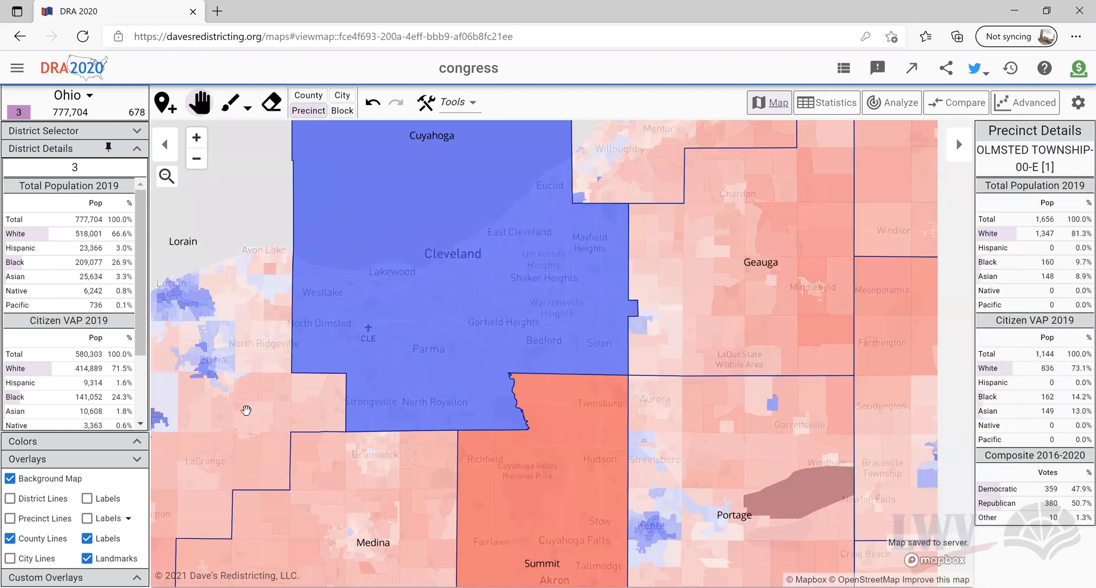
{"action": "left_click_drag", "start_coordinate": [257, 406], "coordinate": [548, 260]}
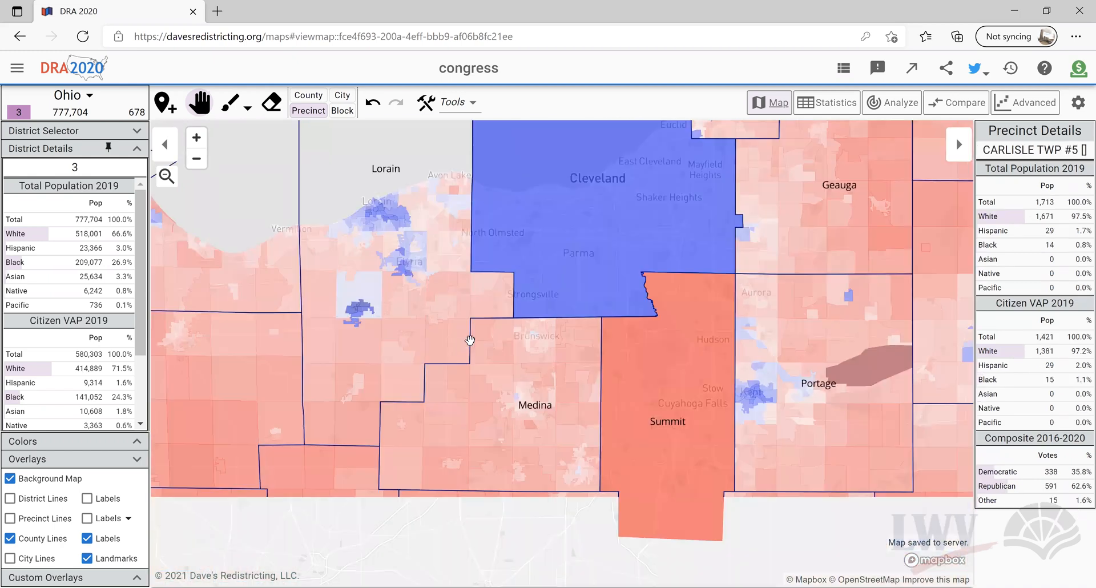
{"action": "scroll", "coordinate": [463, 346], "scroll_direction": "down", "scroll_amount": 1}
{"action": "scroll", "coordinate": [188, 168], "scroll_direction": "up", "scroll_amount": 1}
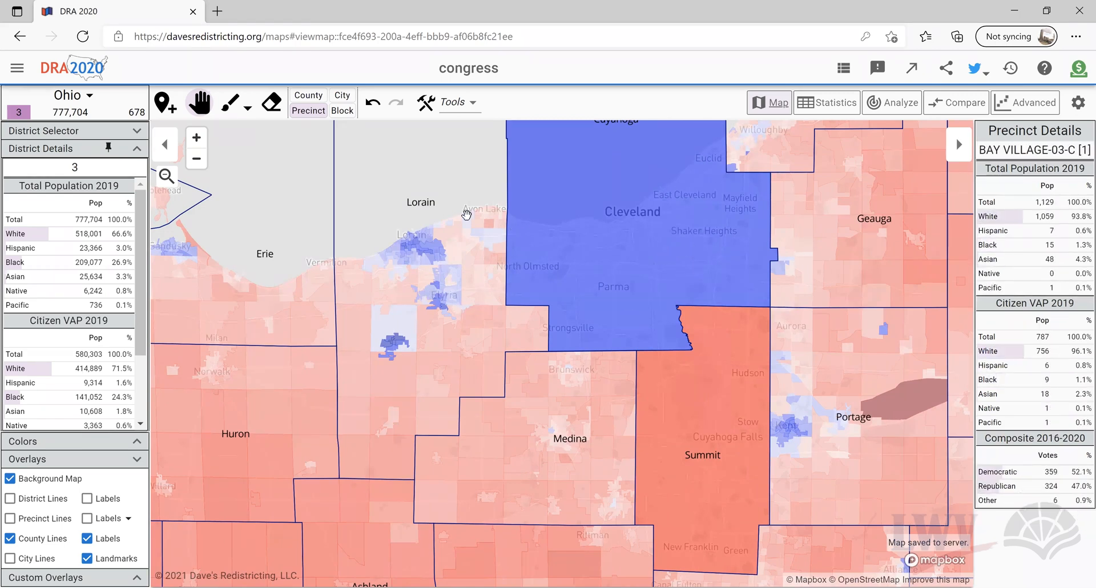
Step: Assign the whole of Lorain County to district 7 with the county-level paint tool
{"action": "left_click", "coordinate": [120, 133]}
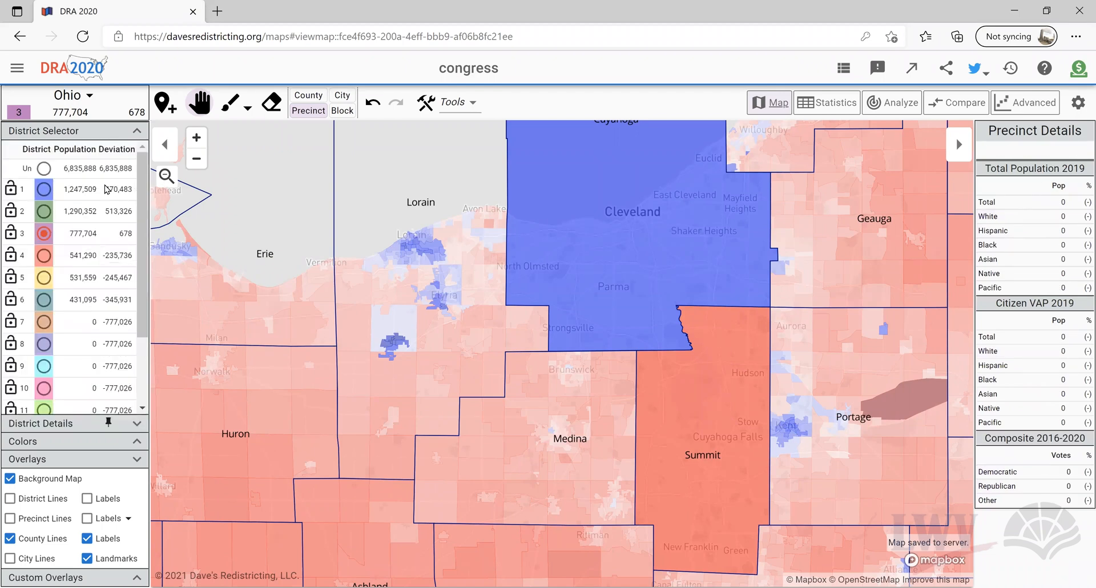
{"action": "left_click", "coordinate": [240, 111]}
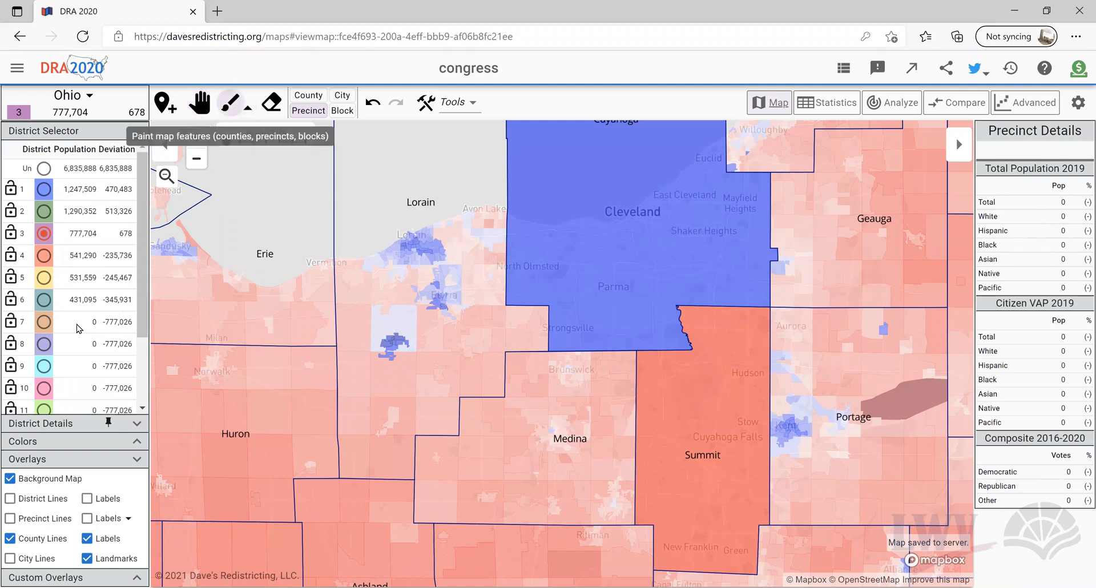
{"action": "left_click", "coordinate": [44, 322]}
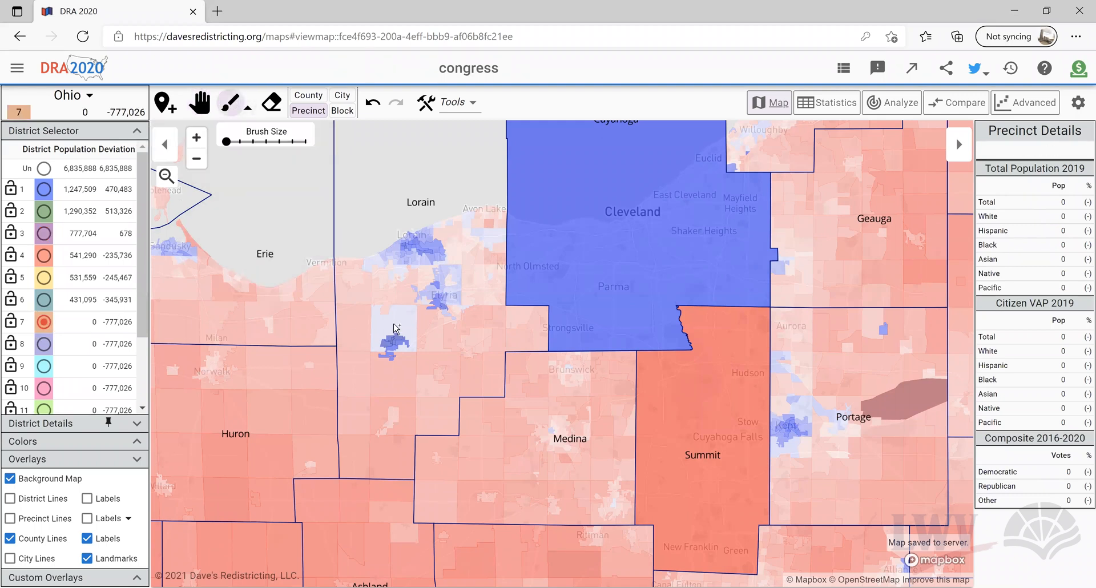
{"action": "left_click", "coordinate": [307, 101]}
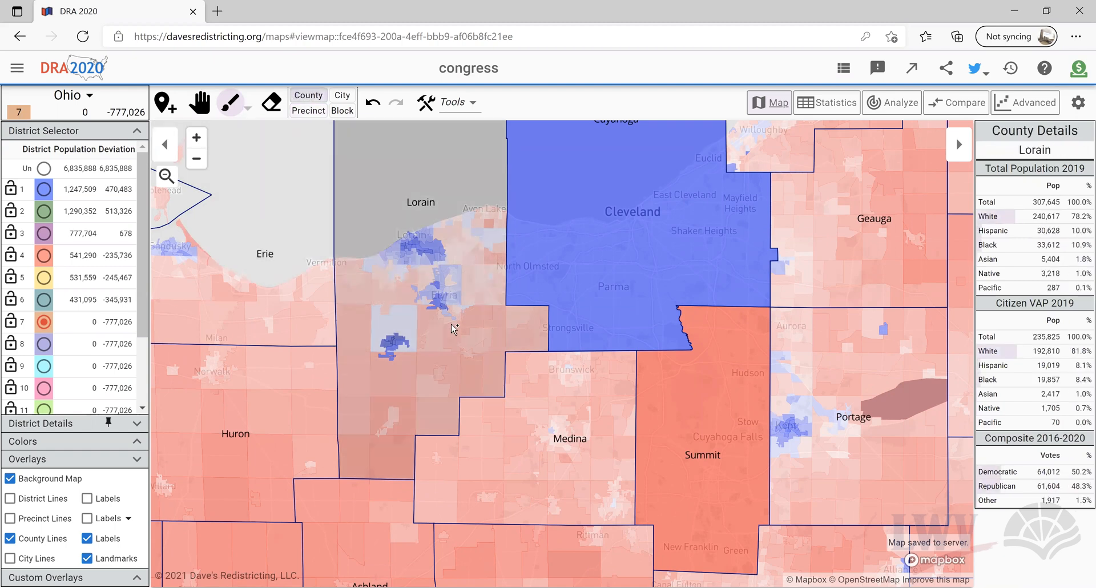
{"action": "left_click", "coordinate": [453, 329]}
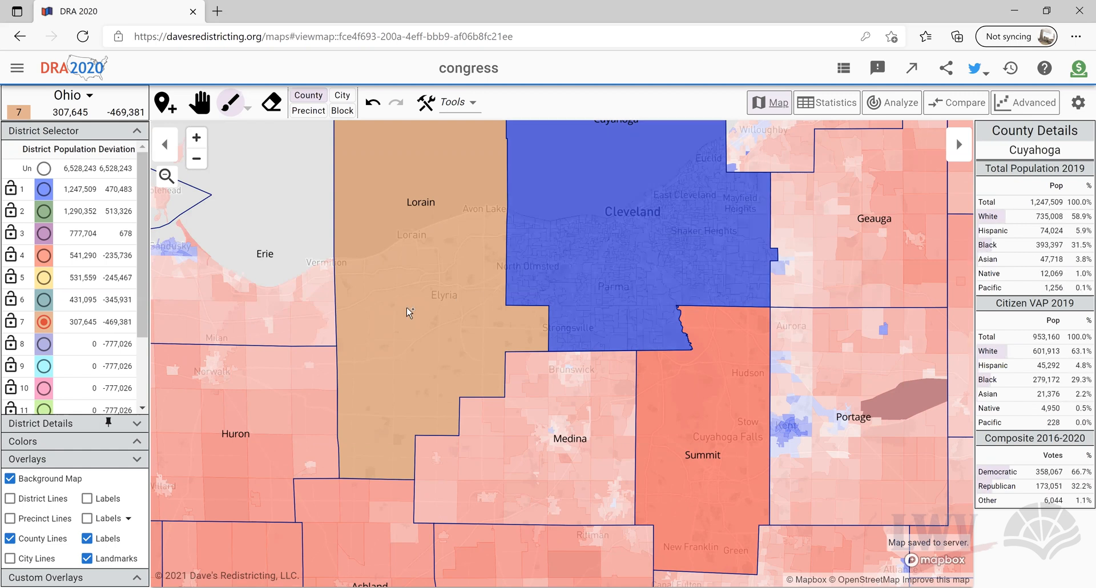
Step: Survey the county layout and partisan lean across northern and central Ohio around Lorain, Cuyahoga, Summit and Franklin
{"action": "scroll", "coordinate": [533, 327], "scroll_direction": "down", "scroll_amount": 2}
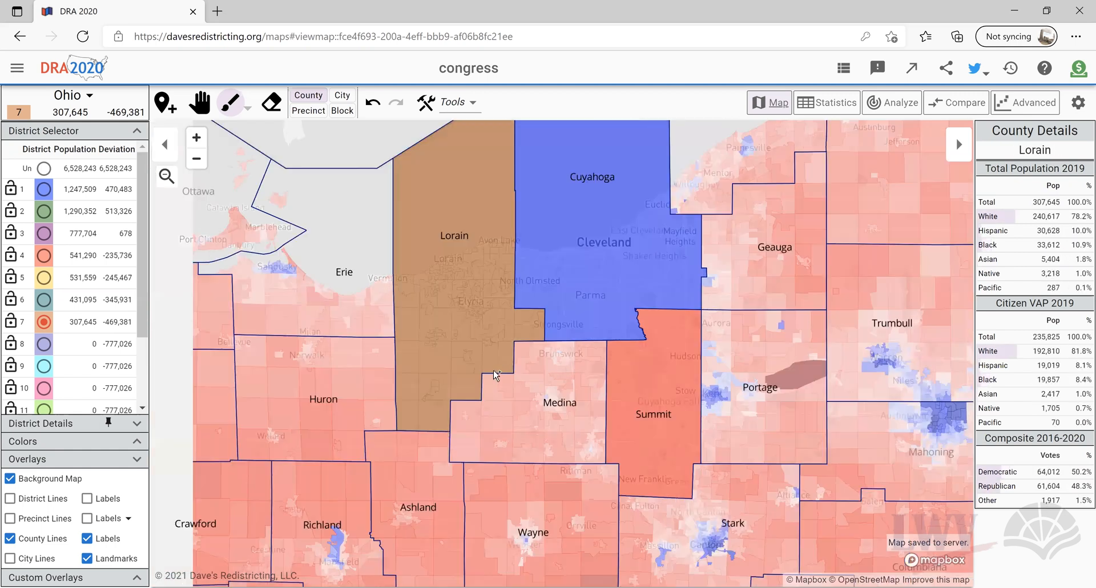
{"action": "scroll", "coordinate": [534, 321], "scroll_direction": "down", "scroll_amount": 2}
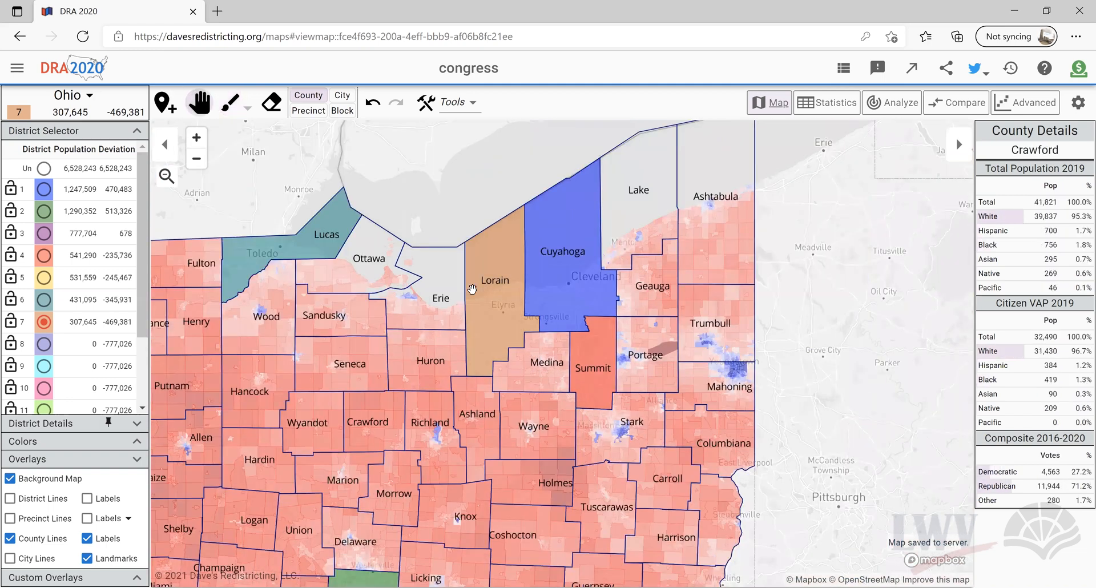
{"action": "left_click_drag", "start_coordinate": [472, 290], "coordinate": [496, 227]}
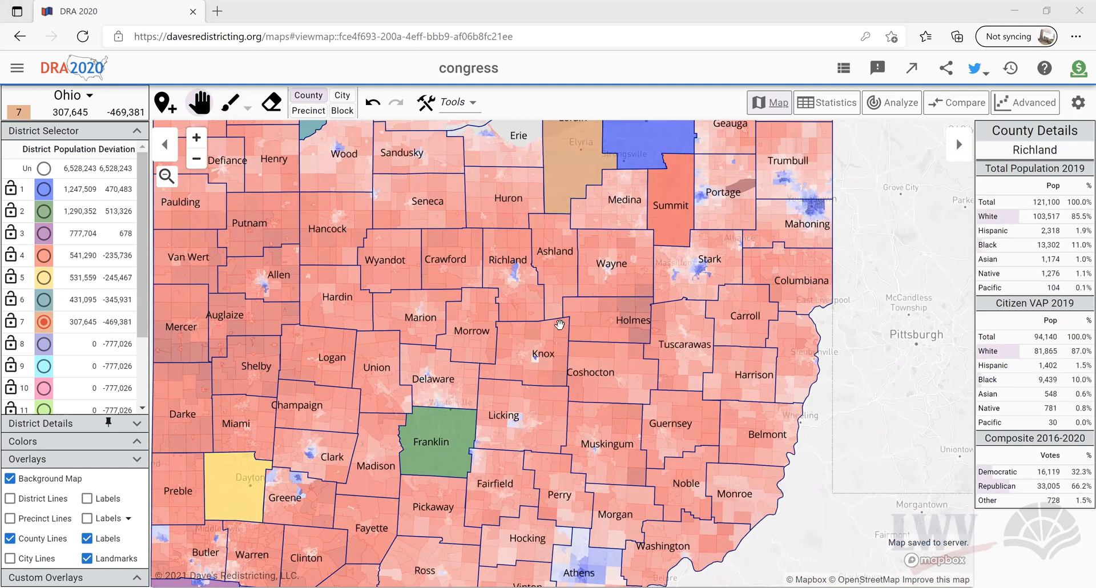
{"action": "left_click_drag", "start_coordinate": [423, 180], "coordinate": [474, 283]}
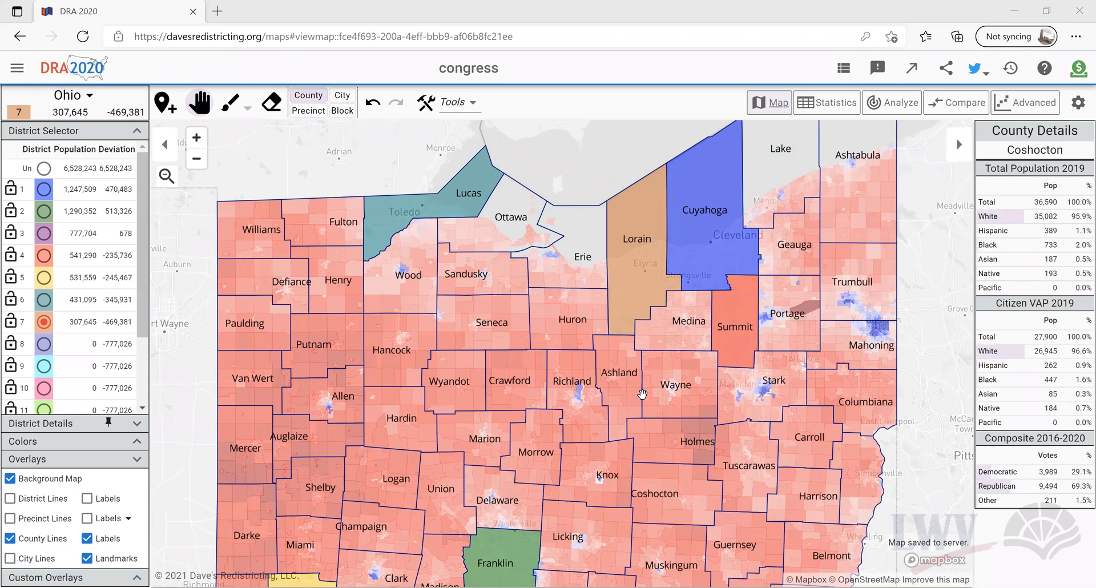
{"action": "left_click_drag", "start_coordinate": [655, 503], "coordinate": [613, 433]}
{"action": "left_click_drag", "start_coordinate": [624, 365], "coordinate": [598, 372]}
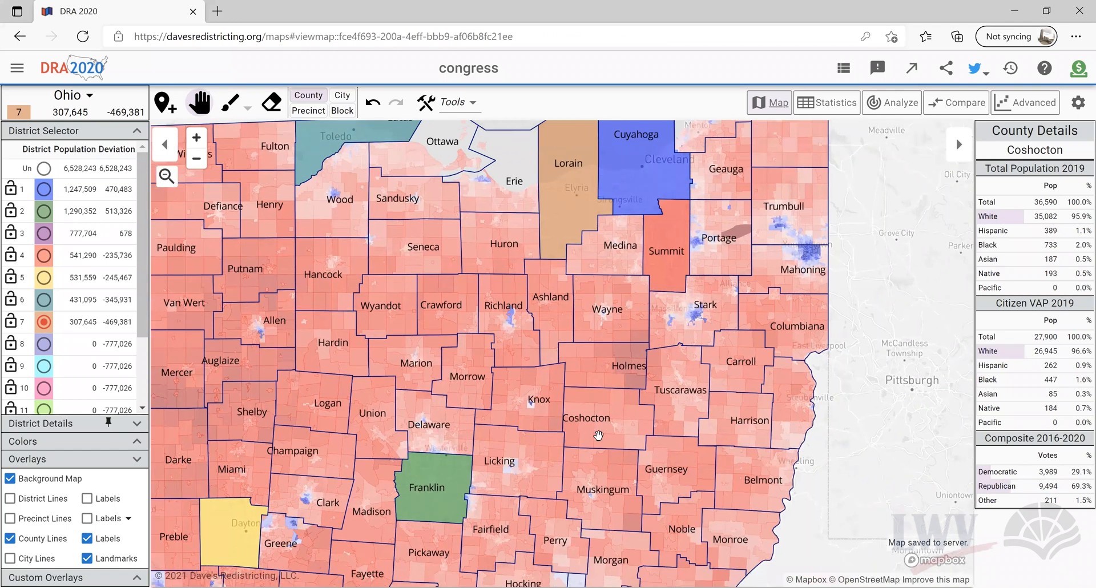
{"action": "left_click_drag", "start_coordinate": [759, 386], "coordinate": [723, 362]}
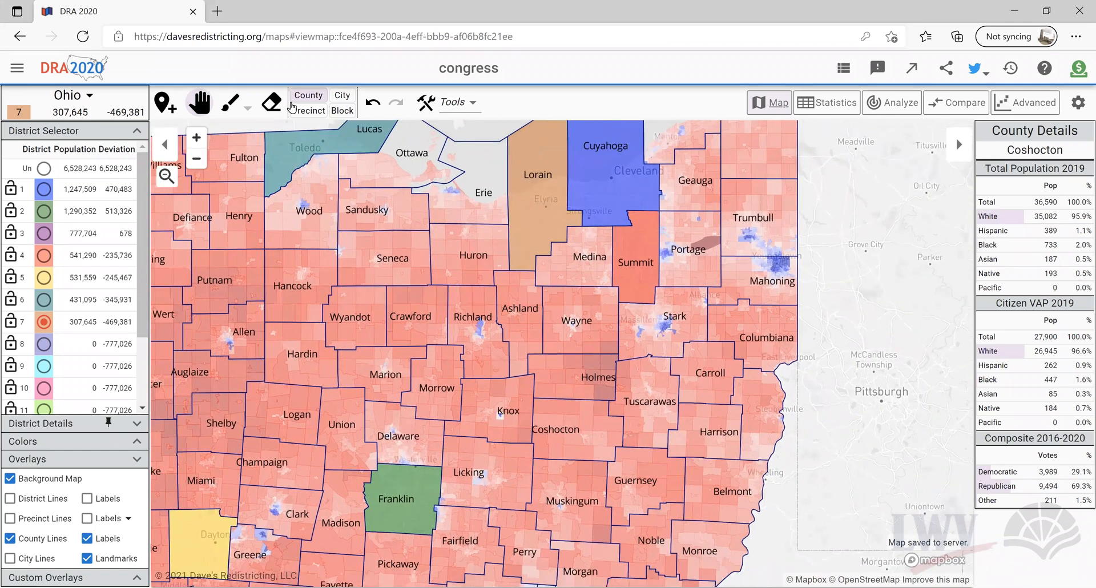
Step: Start district 8 by painting Hardin and Wyandot counties into it
{"action": "left_click", "coordinate": [44, 344]}
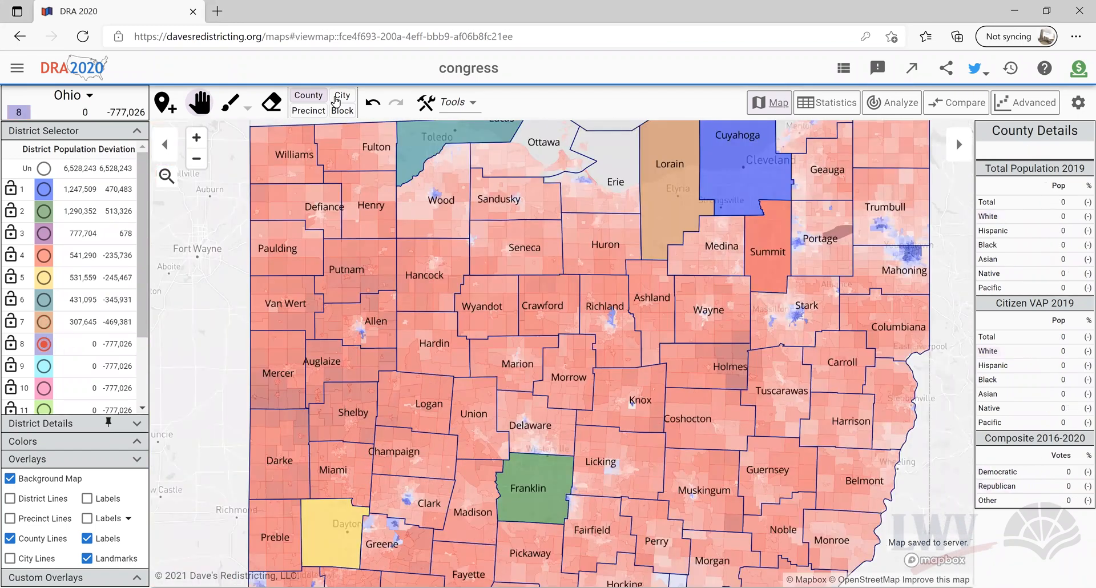
{"action": "left_click", "coordinate": [233, 107]}
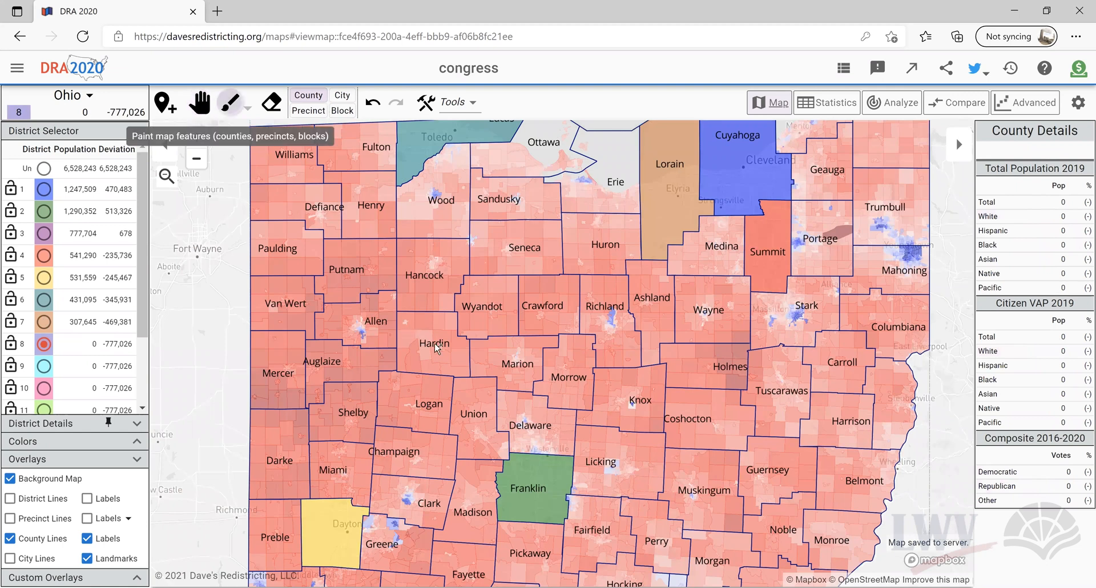
{"action": "left_click", "coordinate": [434, 343]}
{"action": "left_click", "coordinate": [485, 306]}
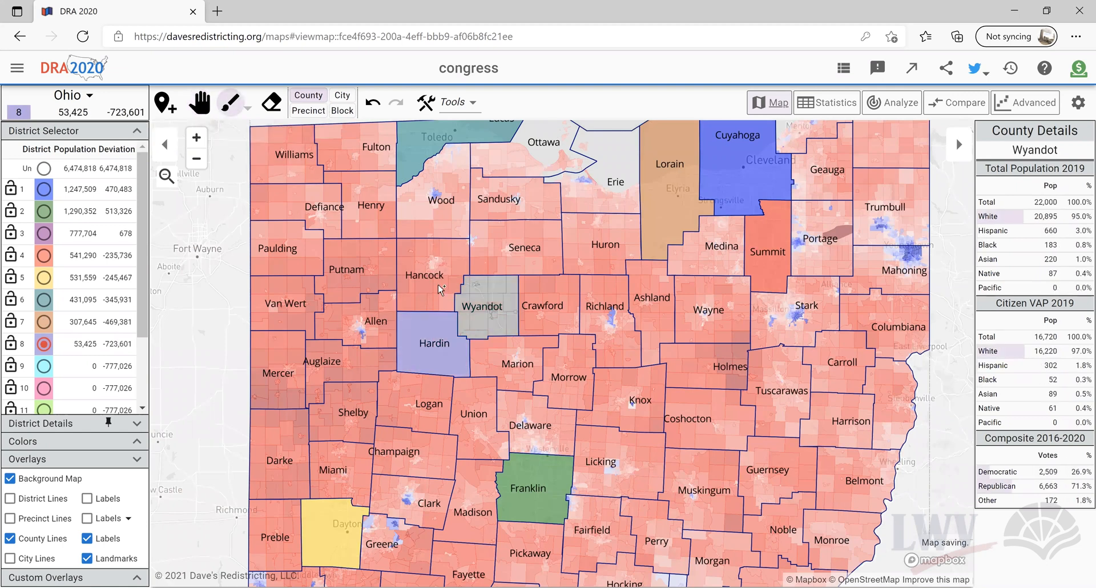
Step: Add Hancock, Allen, Auglaize, Logan, Union, Delaware, Marion, Crawford, Seneca and Morrow counties to district 8
{"action": "left_click", "coordinate": [425, 274]}
{"action": "mouse_move", "coordinate": [348, 381]}
{"action": "left_mouse_down"}
{"action": "mouse_move", "coordinate": [343, 366]}
{"action": "mouse_move", "coordinate": [474, 411]}
{"action": "mouse_move", "coordinate": [518, 385]}
{"action": "mouse_move", "coordinate": [520, 400]}
{"action": "mouse_move", "coordinate": [543, 303]}
{"action": "left_mouse_up"}
{"action": "left_click", "coordinate": [524, 247]}
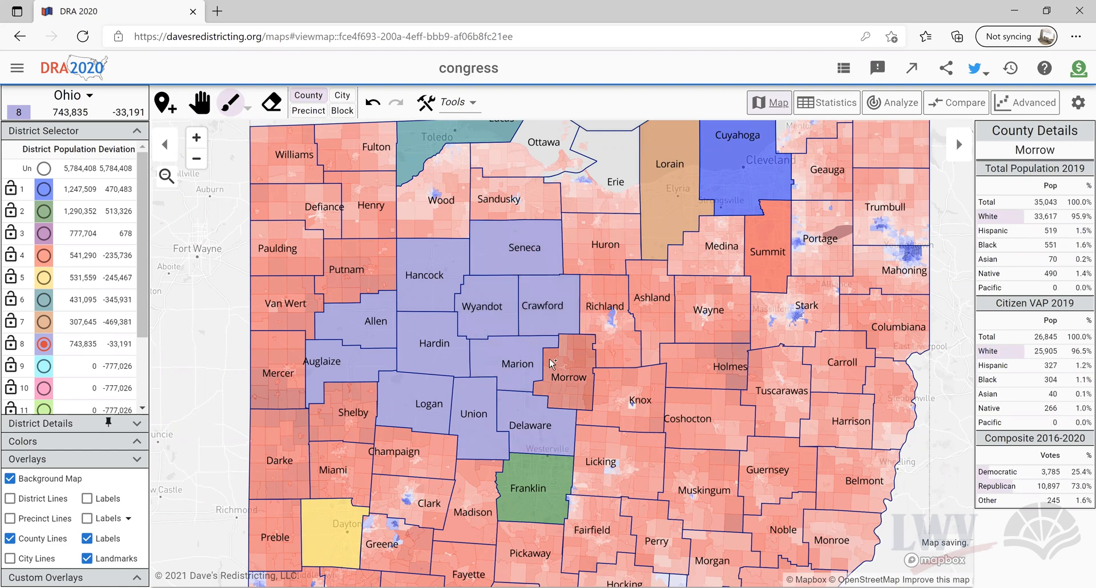
{"action": "left_click", "coordinate": [573, 375]}
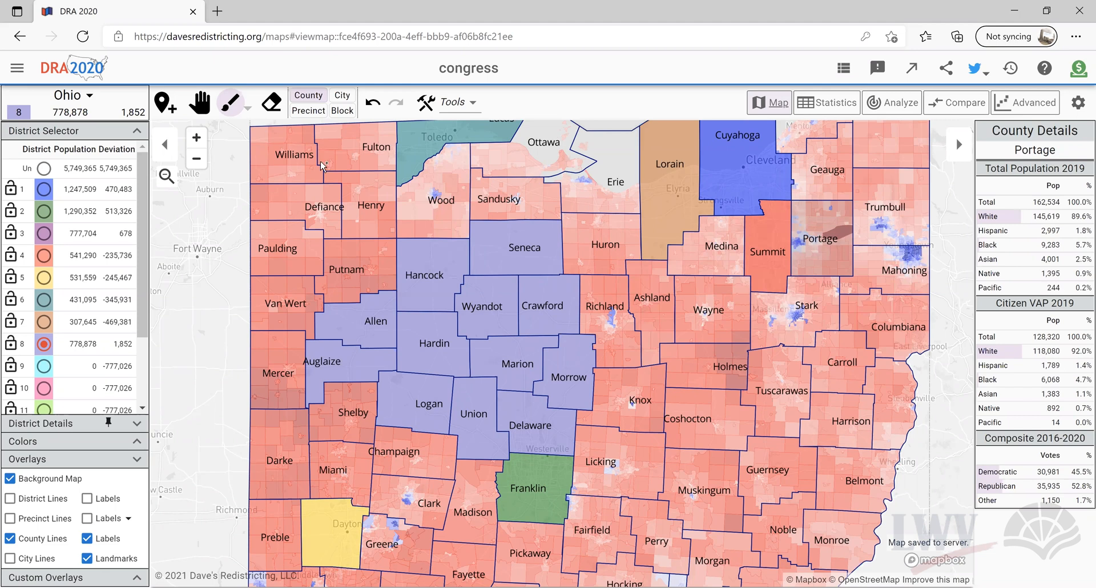
Step: Examine how district 8 sits within Ohio relative to the Lorain, Cuyahoga, Summit, Lucas and Franklin districts
{"action": "left_click", "coordinate": [201, 104]}
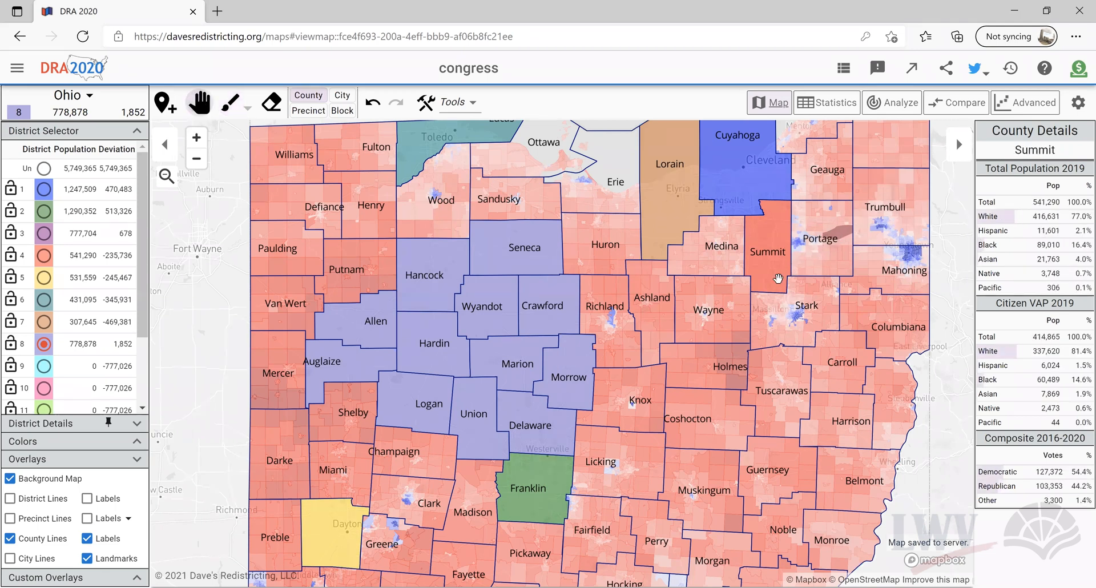
{"action": "left_click_drag", "start_coordinate": [703, 327], "coordinate": [680, 344]}
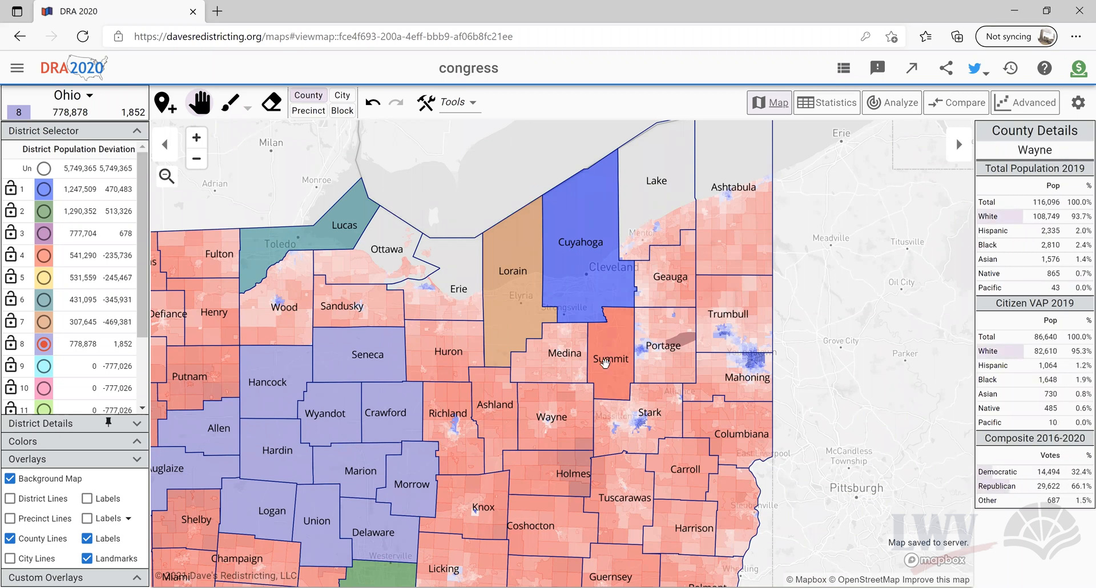
{"action": "key", "text": "Left"}
{"action": "key", "text": "Down"}
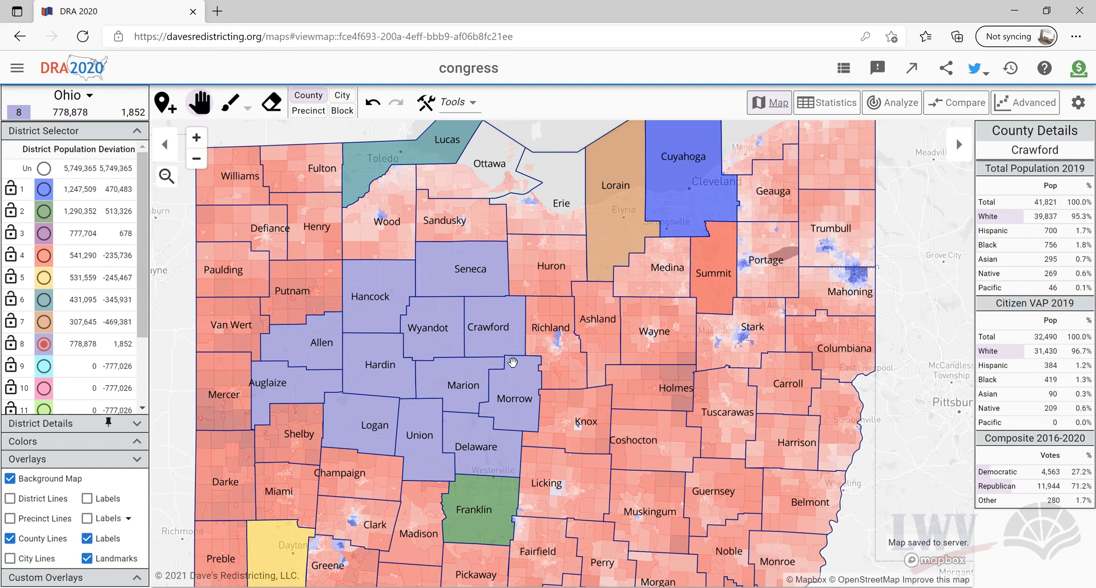
{"action": "scroll", "coordinate": [513, 363], "scroll_direction": "down", "scroll_amount": 1}
{"action": "scroll", "coordinate": [494, 283], "scroll_direction": "down", "scroll_amount": 1}
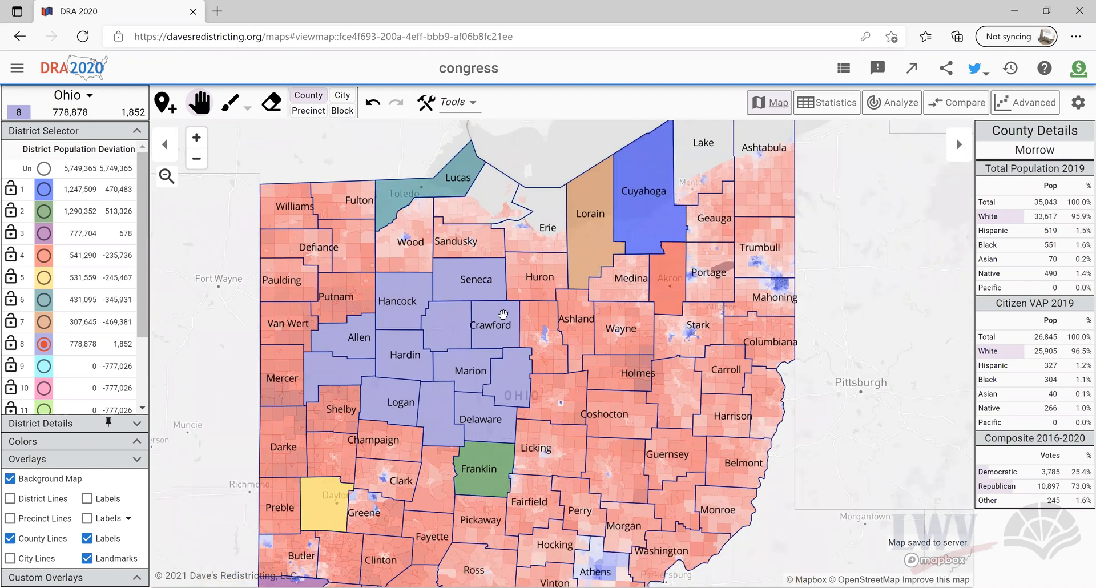
{"action": "left_click_drag", "start_coordinate": [503, 314], "coordinate": [498, 268]}
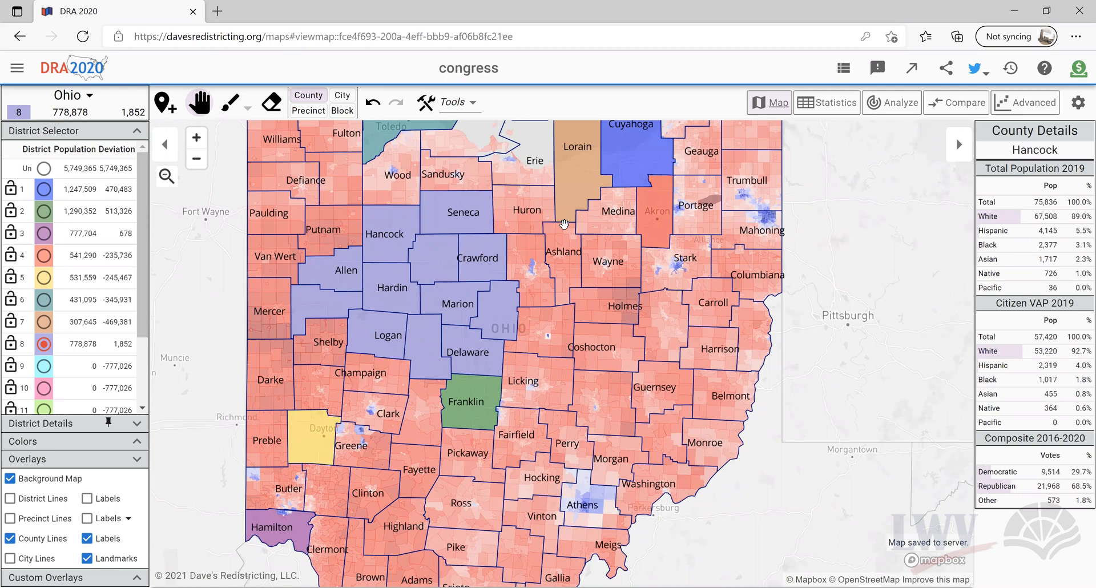
{"action": "key", "text": "Up"}
{"action": "key", "text": "Left"}
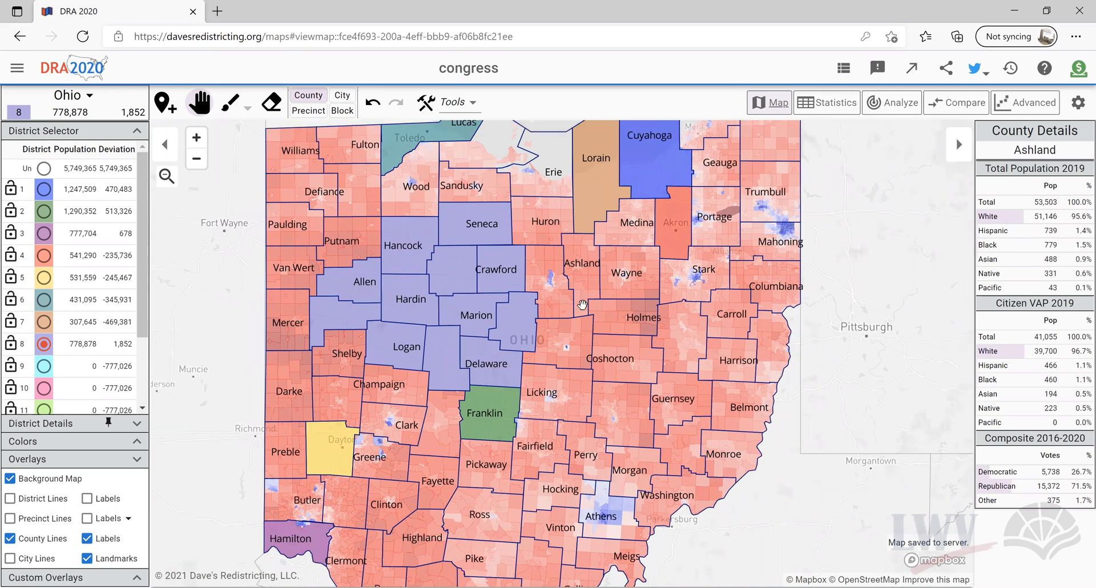
{"action": "key", "text": "Up"}
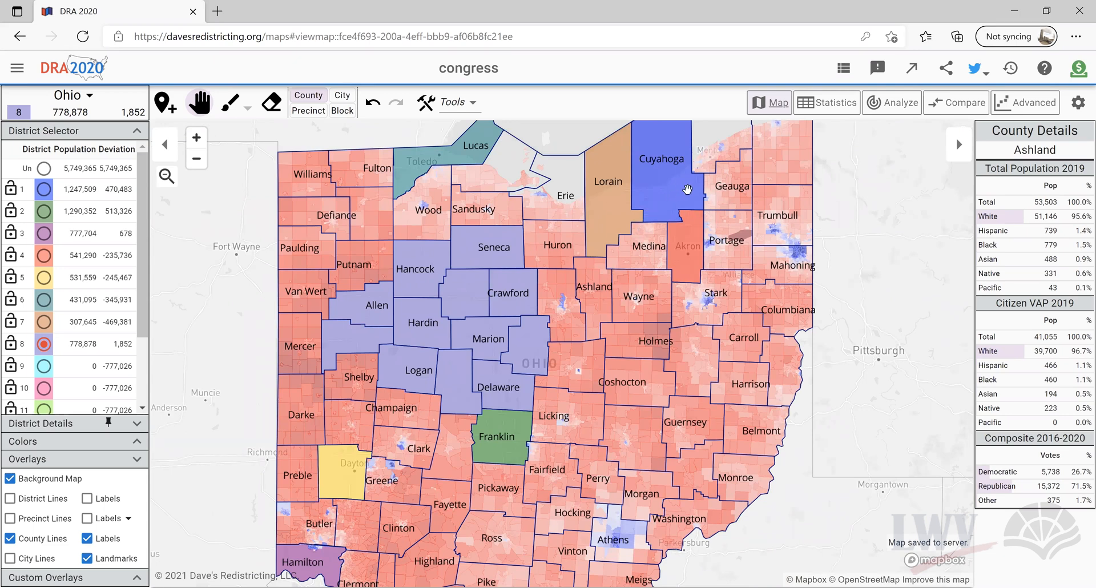
Step: Compare the county population and Composite 2016-2020 vote details of Cuyahoga, Knox, Ashland, Erie, Auglaize, Logan and Stark
{"action": "mouse_move", "coordinate": [677, 199]}
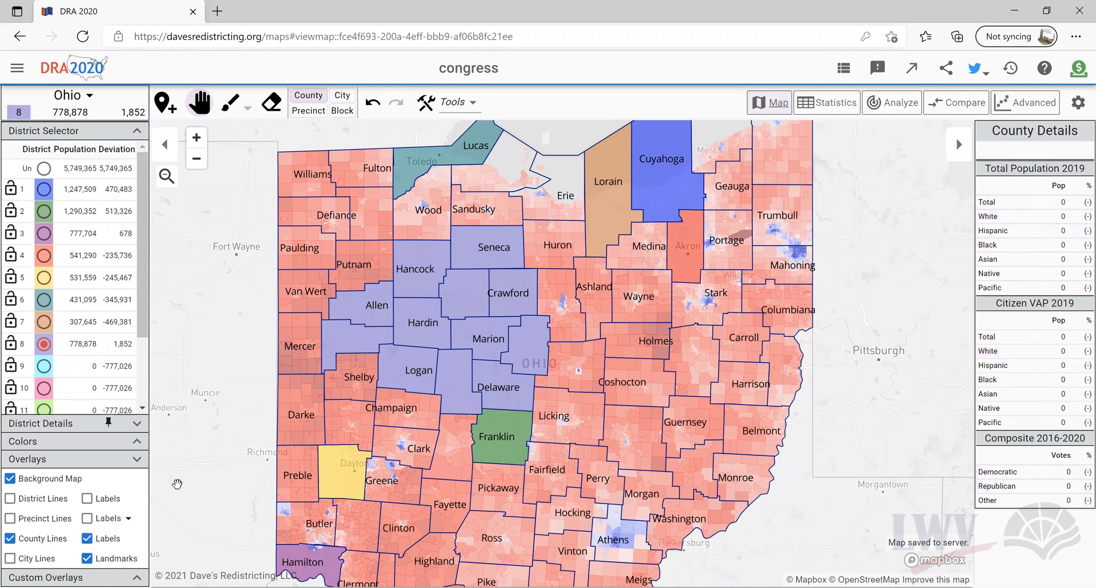
{"action": "mouse_move", "coordinate": [588, 364]}
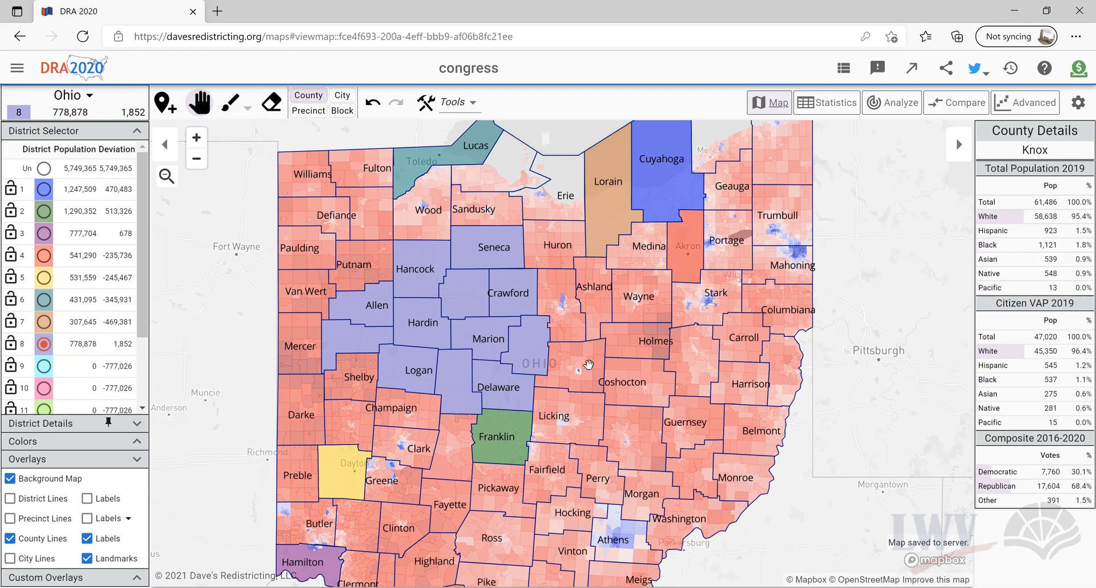
{"action": "mouse_move", "coordinate": [596, 311]}
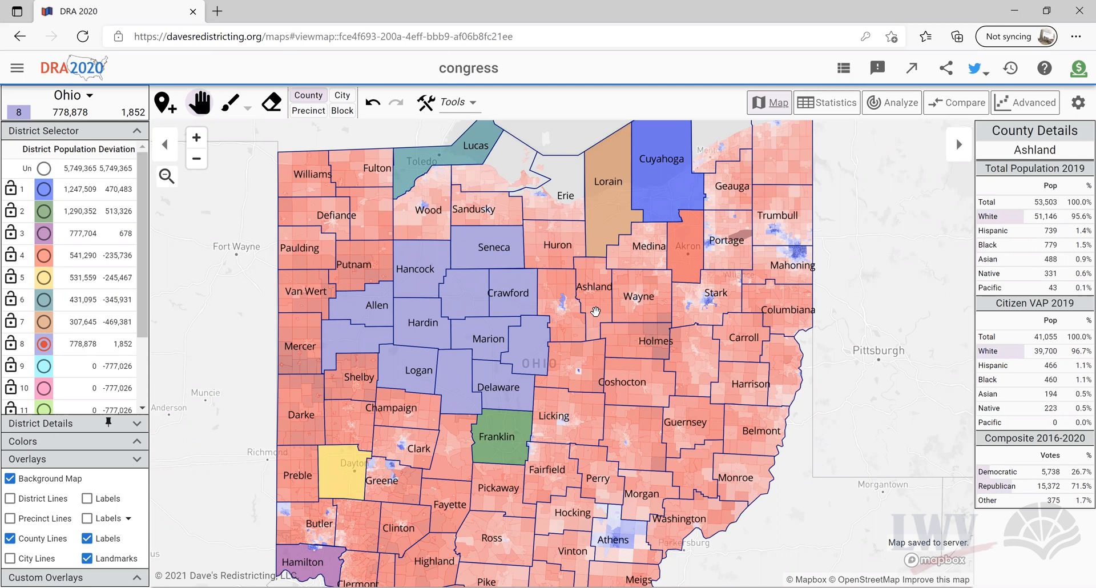
{"action": "mouse_move", "coordinate": [554, 206]}
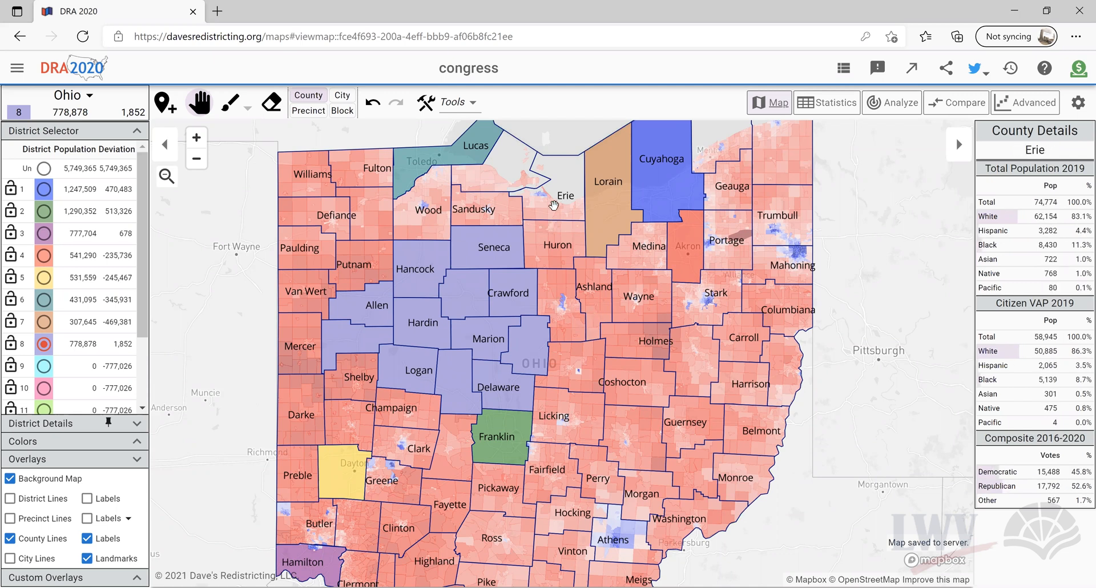
{"action": "mouse_move", "coordinate": [585, 335]}
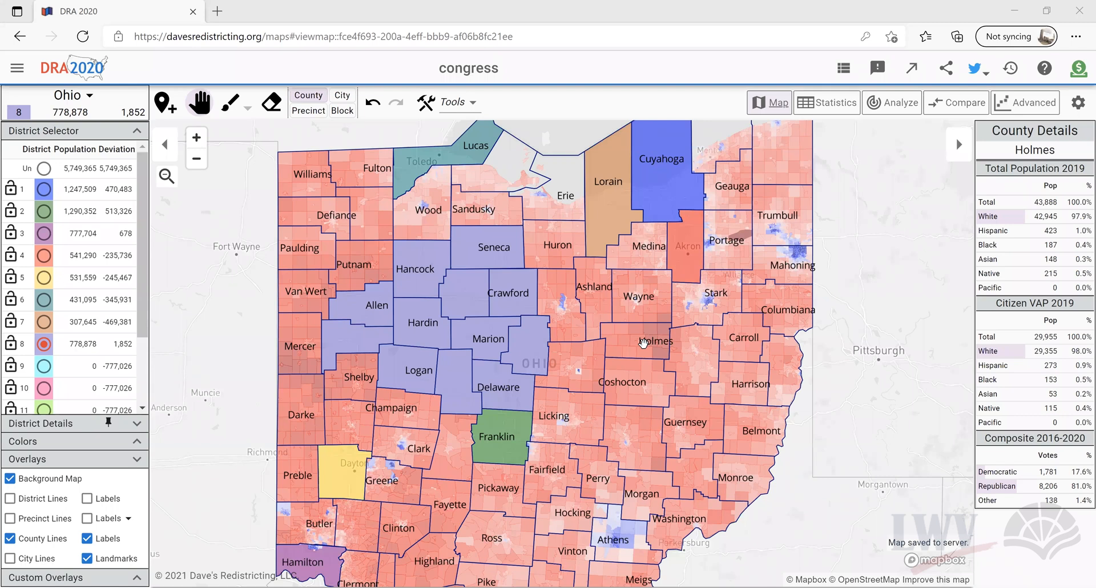
{"action": "mouse_move", "coordinate": [360, 327]}
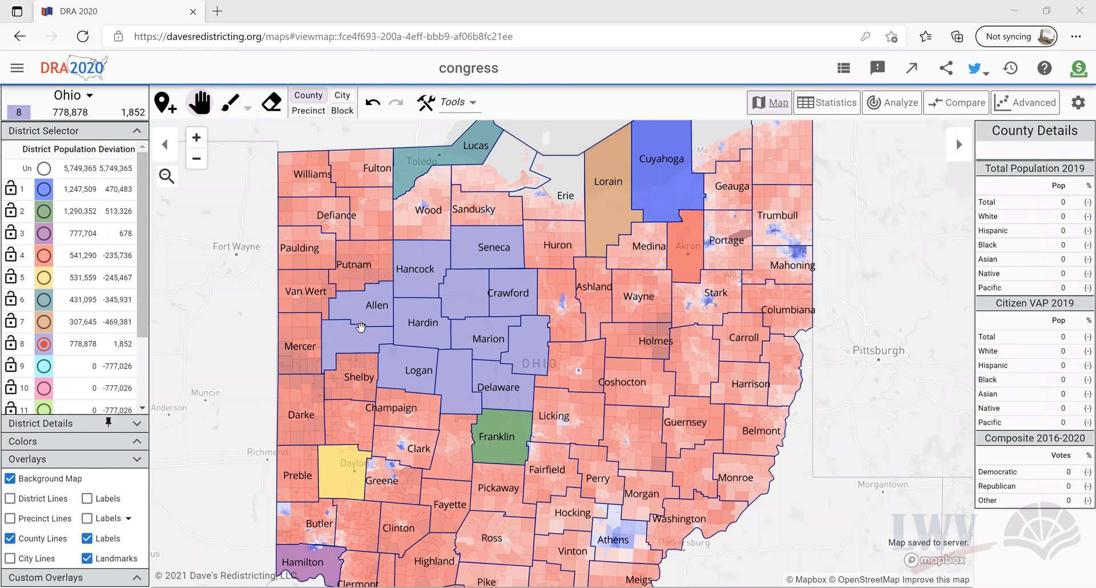
{"action": "mouse_move", "coordinate": [591, 343]}
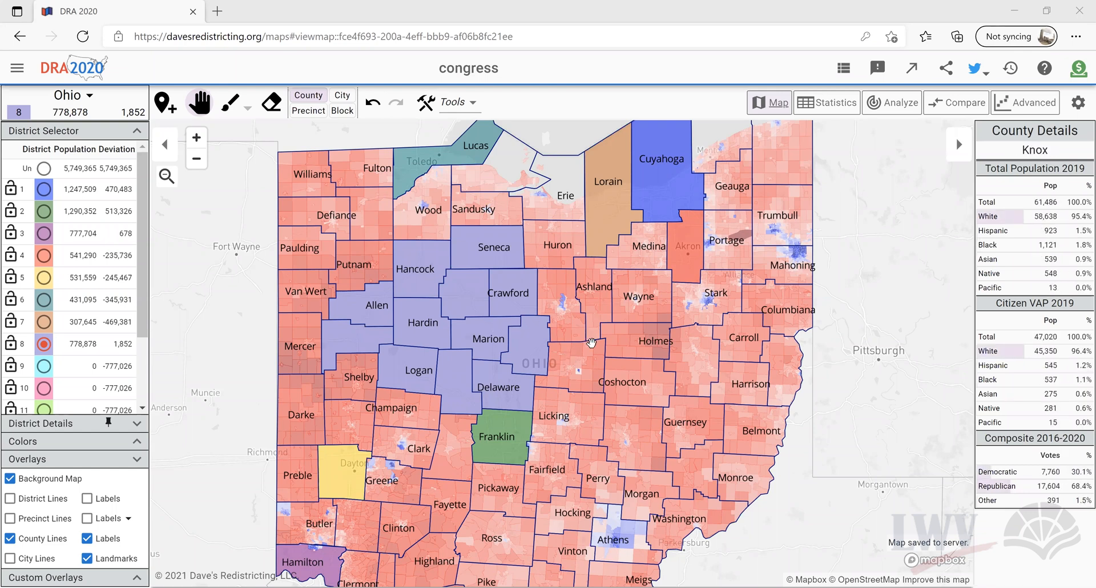
{"action": "mouse_move", "coordinate": [591, 314]}
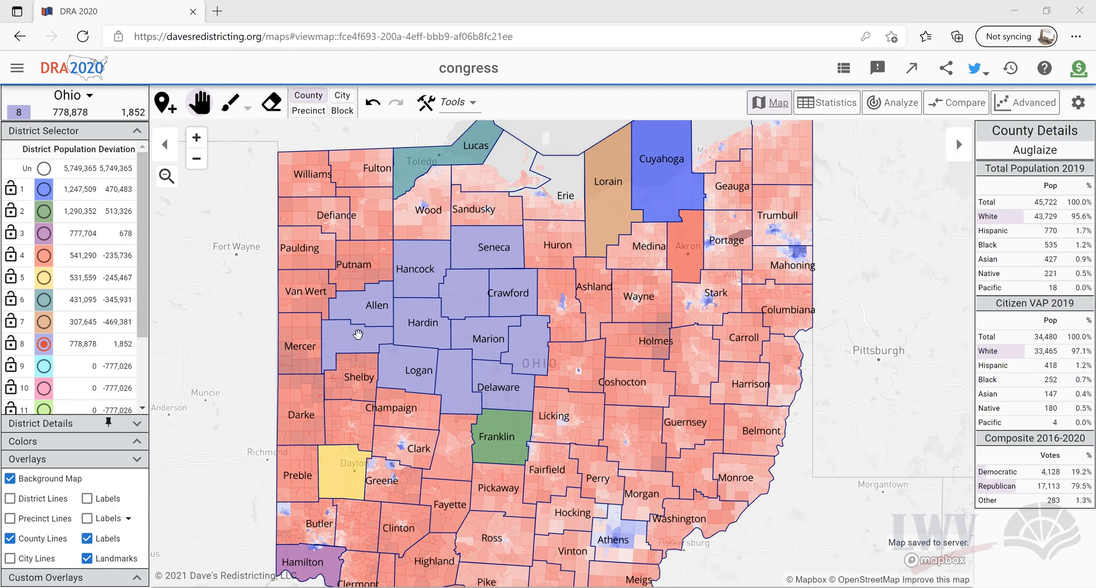
{"action": "mouse_move", "coordinate": [679, 174]}
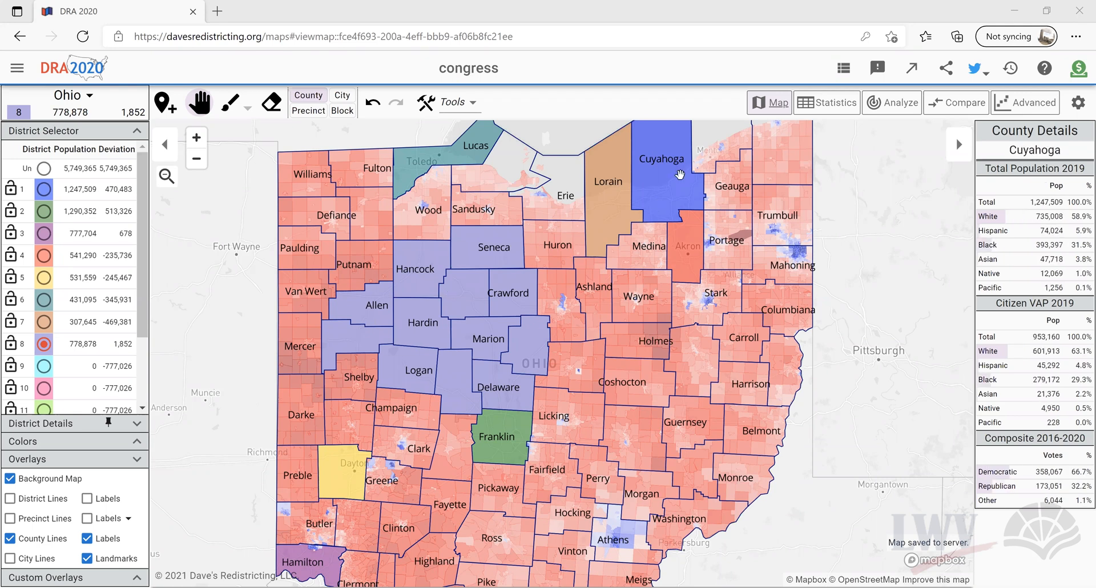
{"action": "mouse_move", "coordinate": [385, 360]}
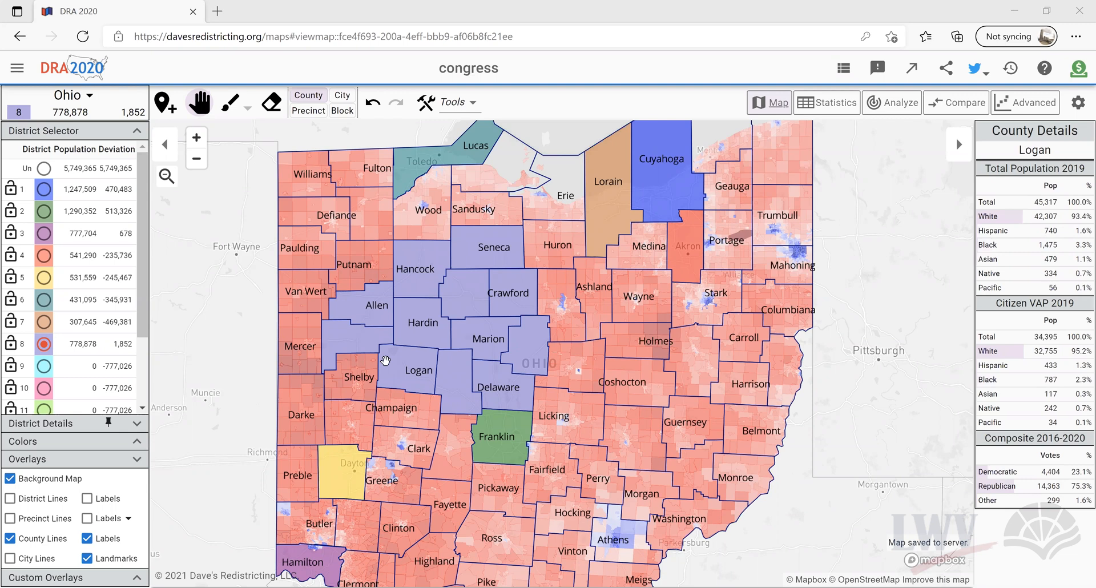
{"action": "mouse_move", "coordinate": [672, 208]}
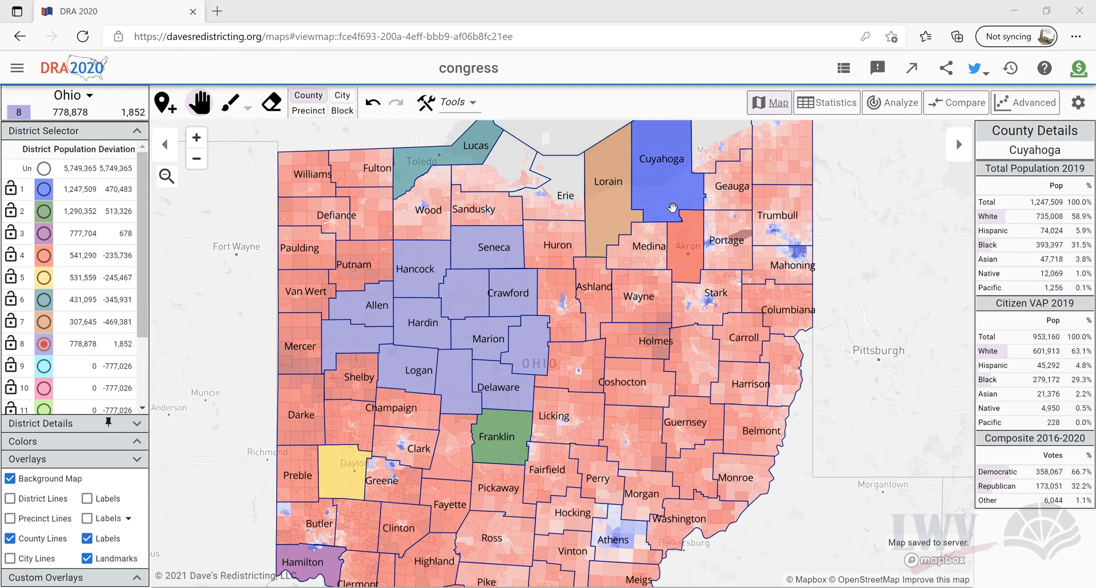
{"action": "scroll", "coordinate": [631, 210], "scroll_direction": "up", "scroll_amount": 1}
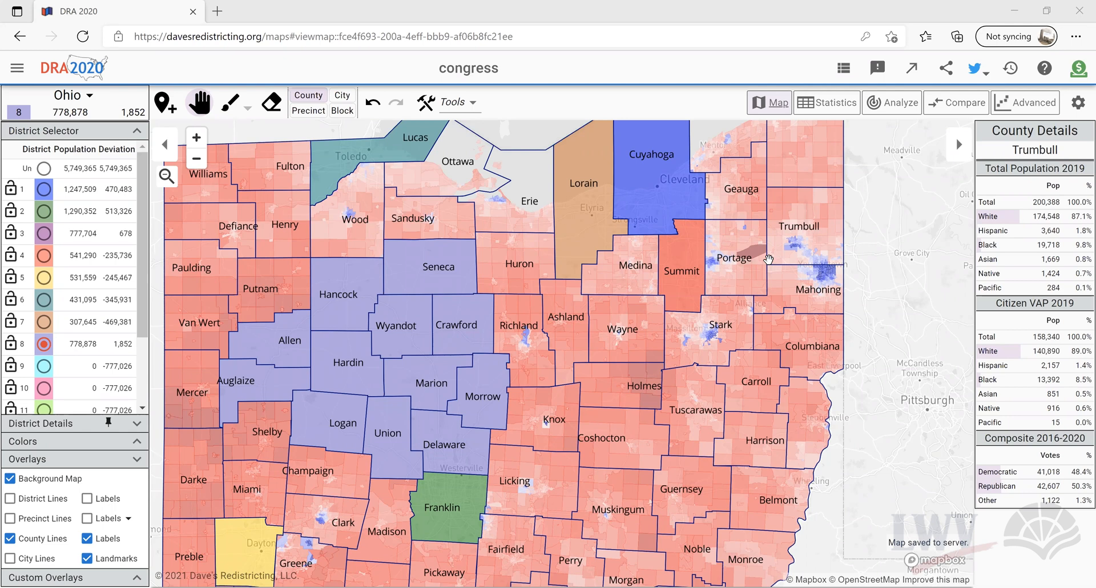
{"action": "mouse_move", "coordinate": [671, 341]}
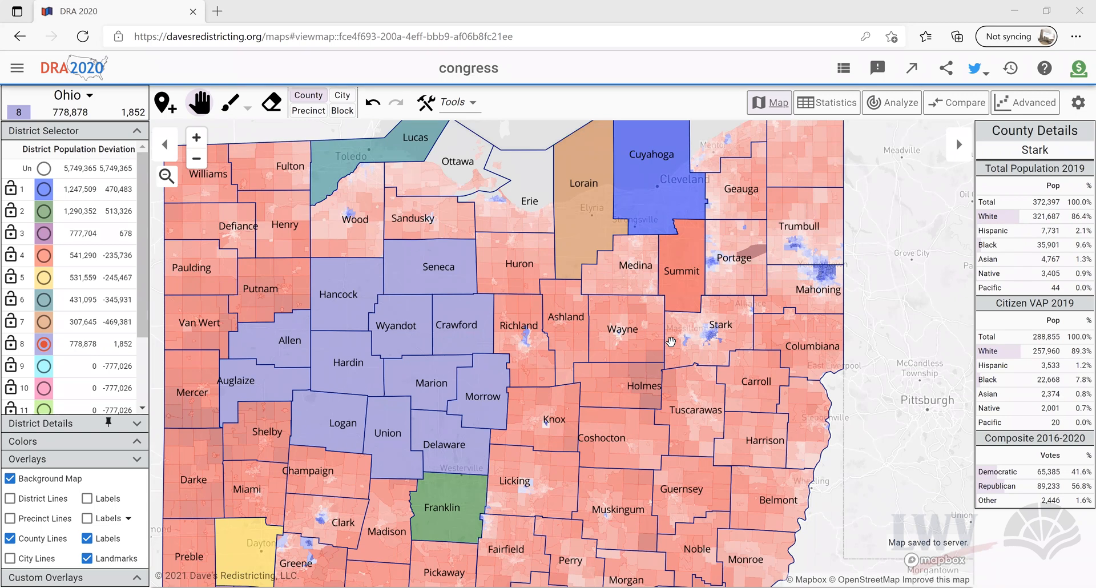